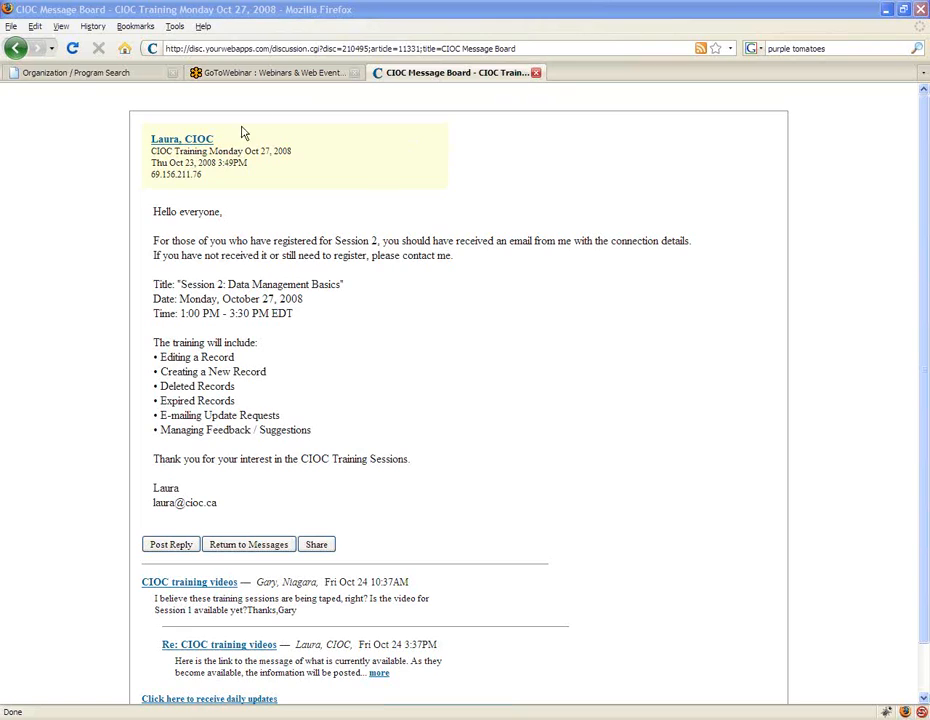
Step: On the CIOC test site, browse organizations starting with M and open the Marjorie Carberry Hooking Guild record
left_click(278, 74)
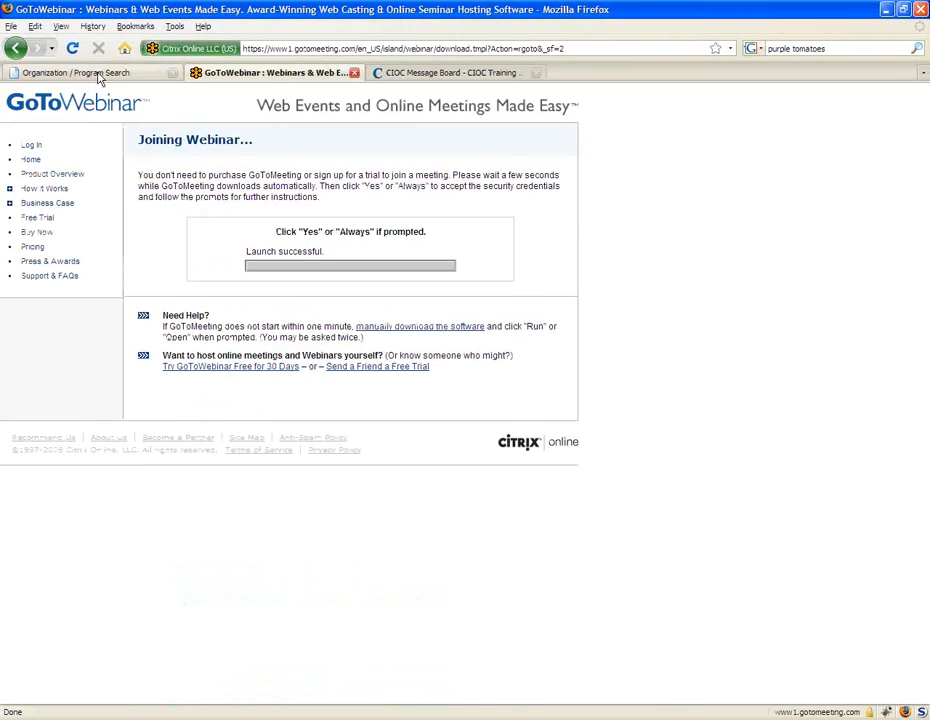
left_click(96, 74)
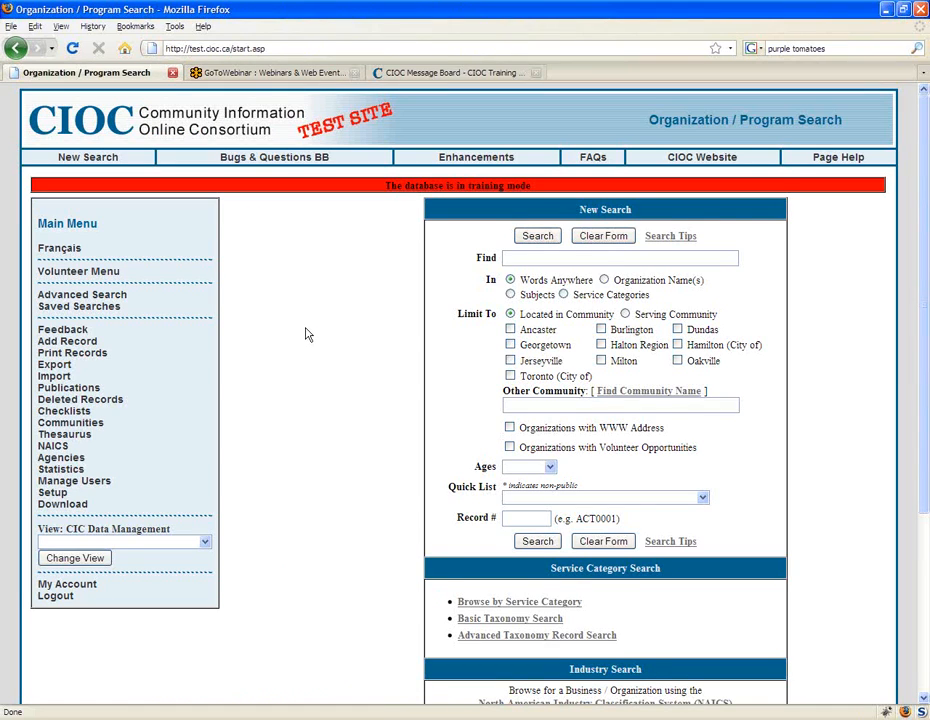
scroll(308, 332, "down", 1)
scroll(310, 330, "down", 1)
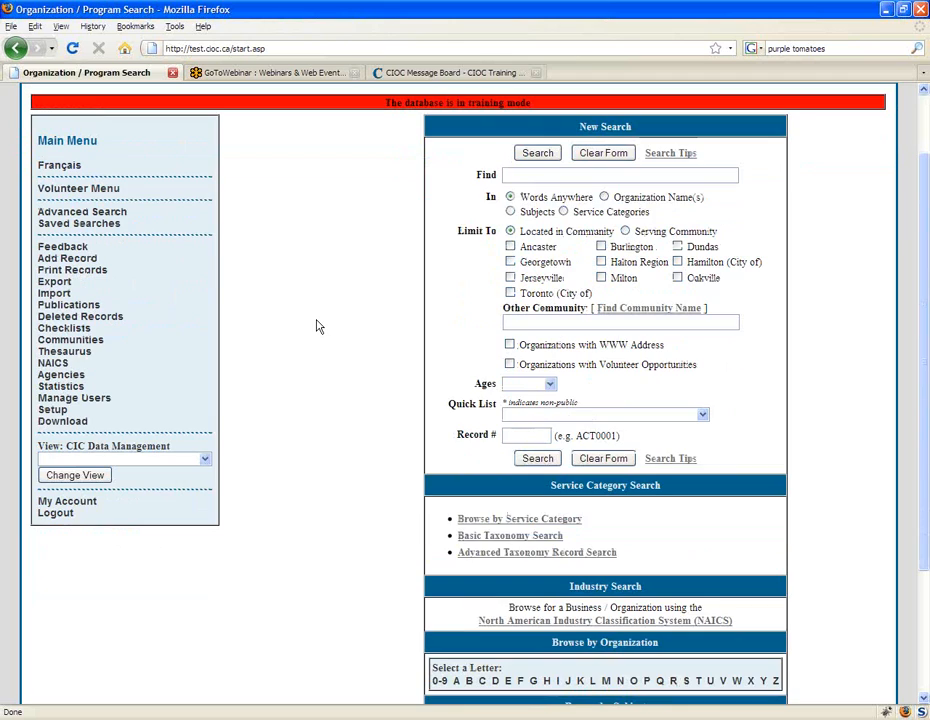
scroll(313, 325, "up", 2)
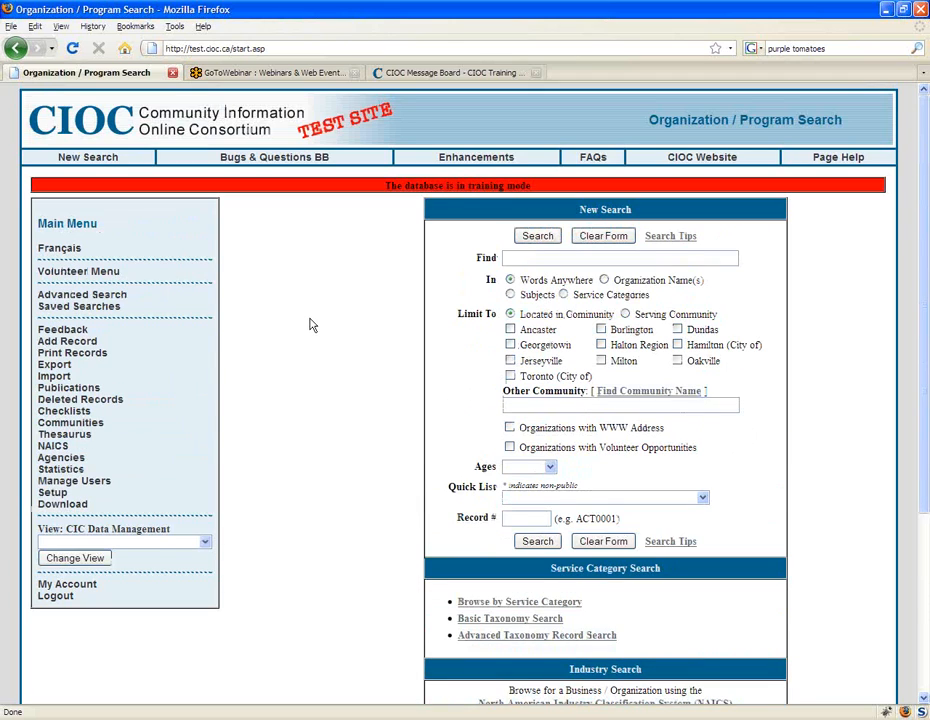
scroll(326, 365, "down", 3)
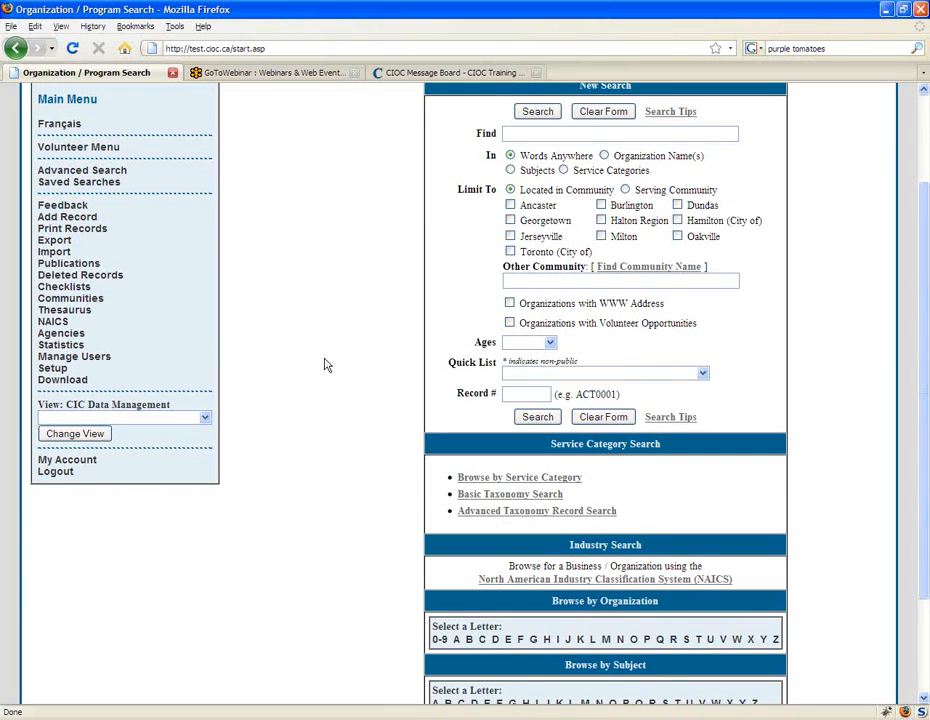
scroll(324, 365, "up", 2)
scroll(324, 365, "down", 2)
scroll(320, 365, "down", 1)
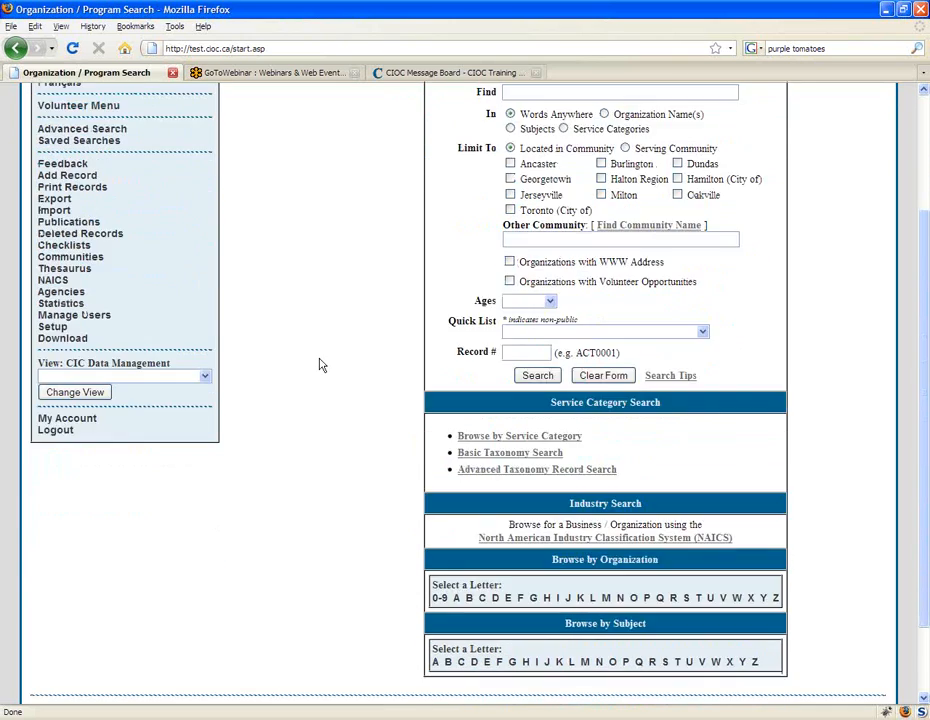
scroll(320, 365, "down", 2)
left_click(605, 514)
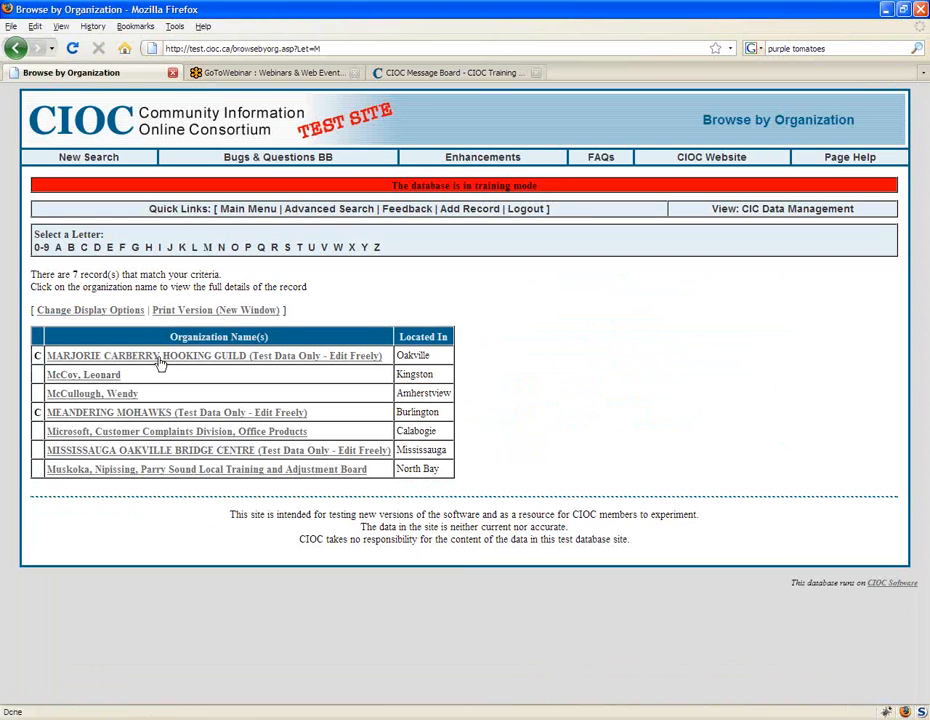
left_click(161, 358)
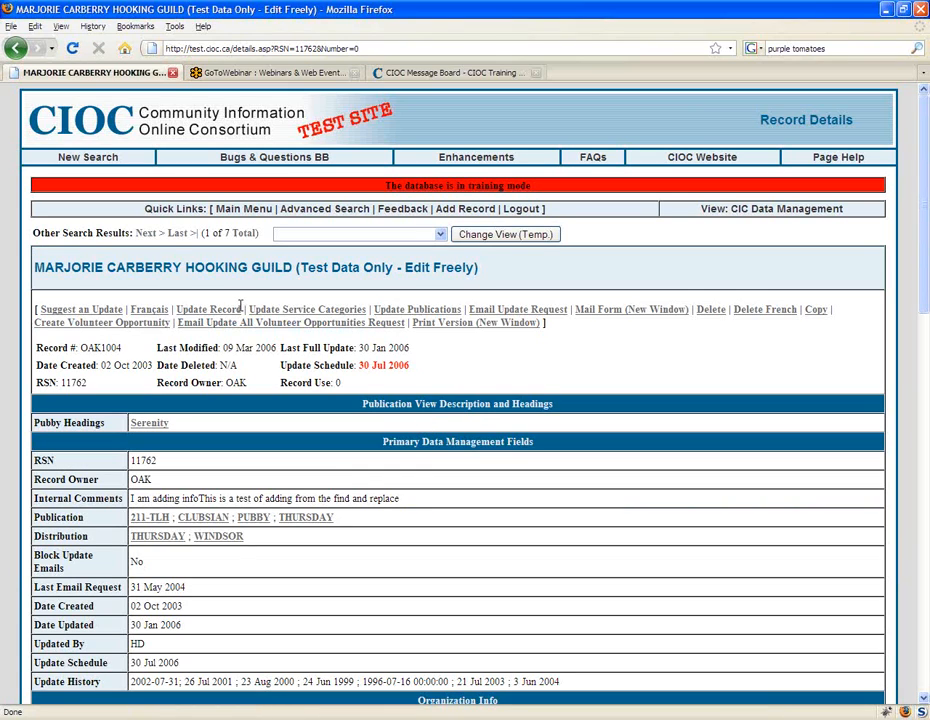
Step: Examine the Suggest an Update and Update Record options on the record details page
left_click_drag(243, 310, 177, 312)
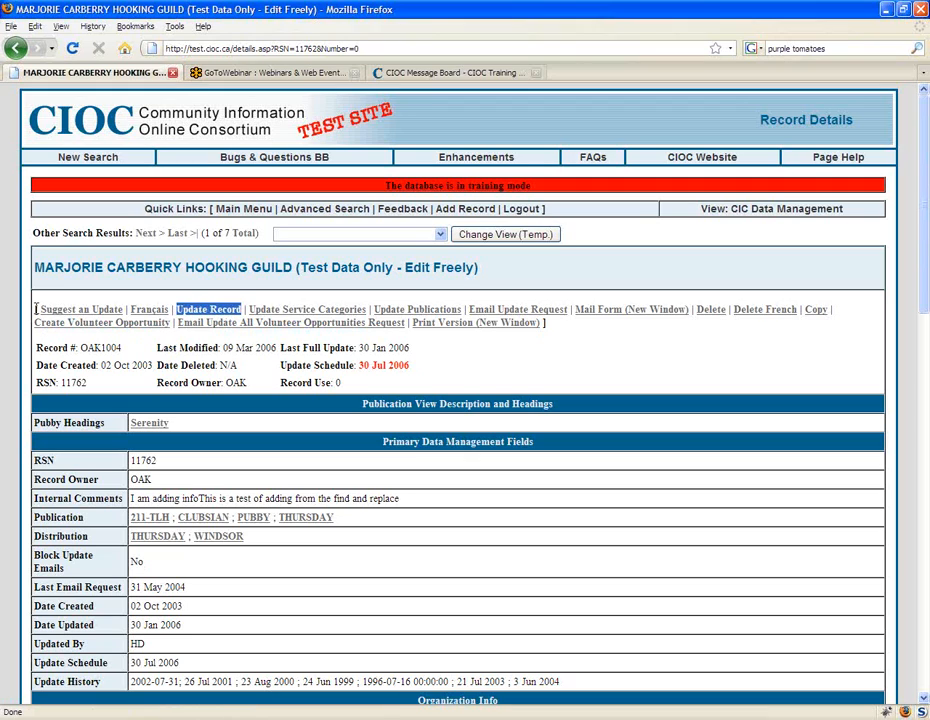
left_click_drag(37, 310, 125, 311)
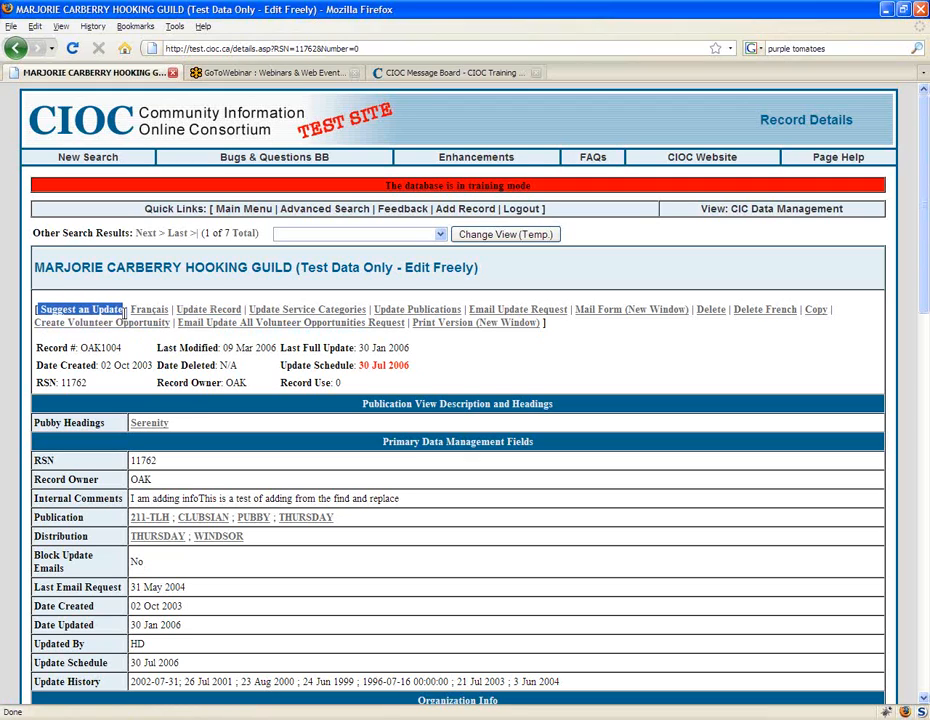
left_click(550, 471)
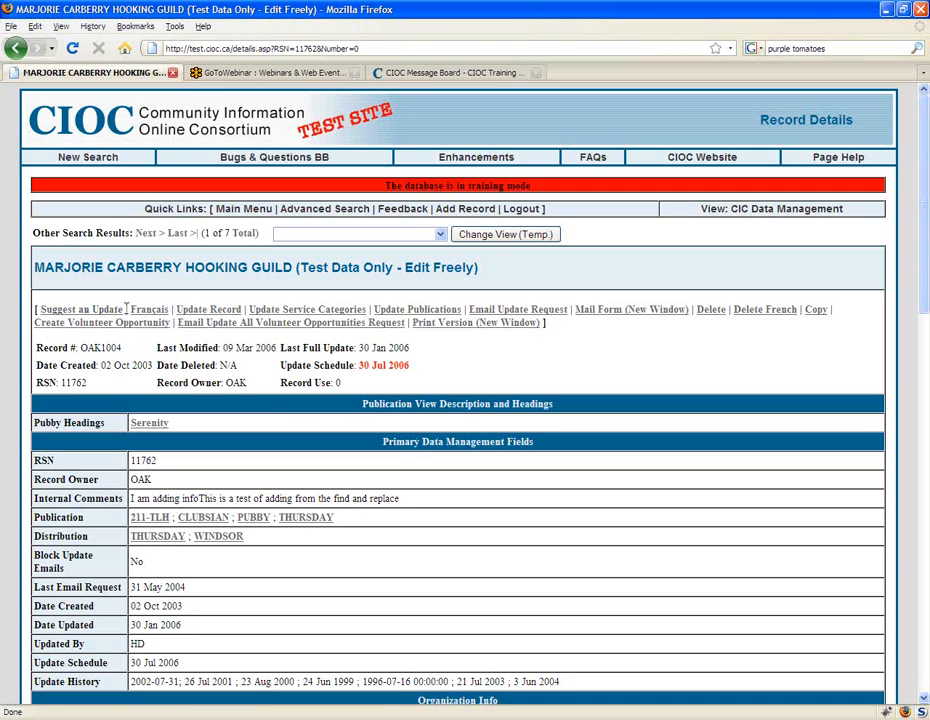
left_click_drag(126, 309, 42, 313)
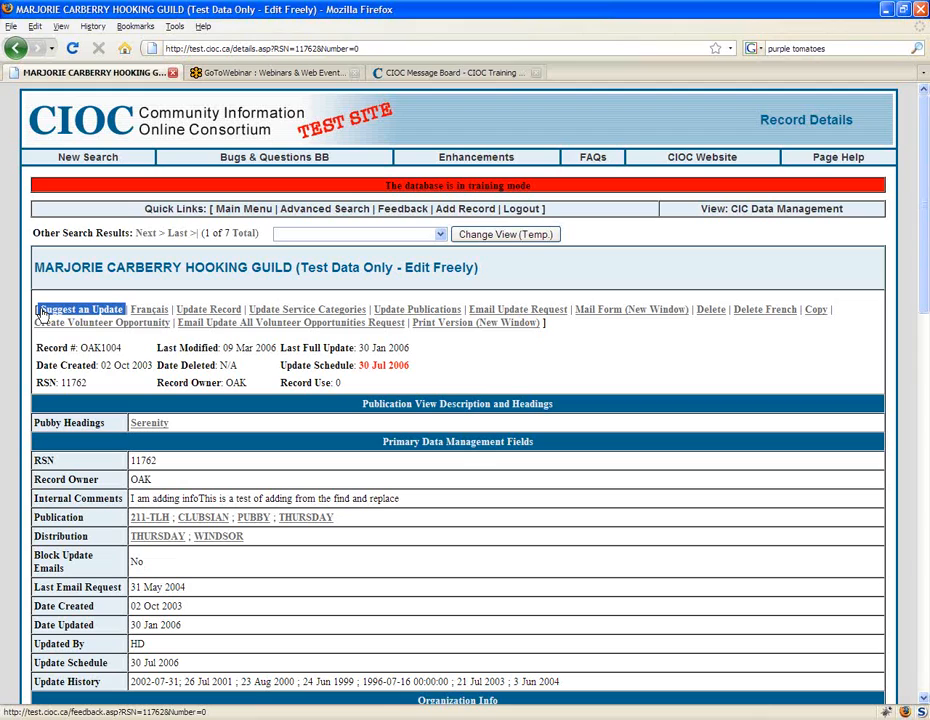
left_click(482, 362)
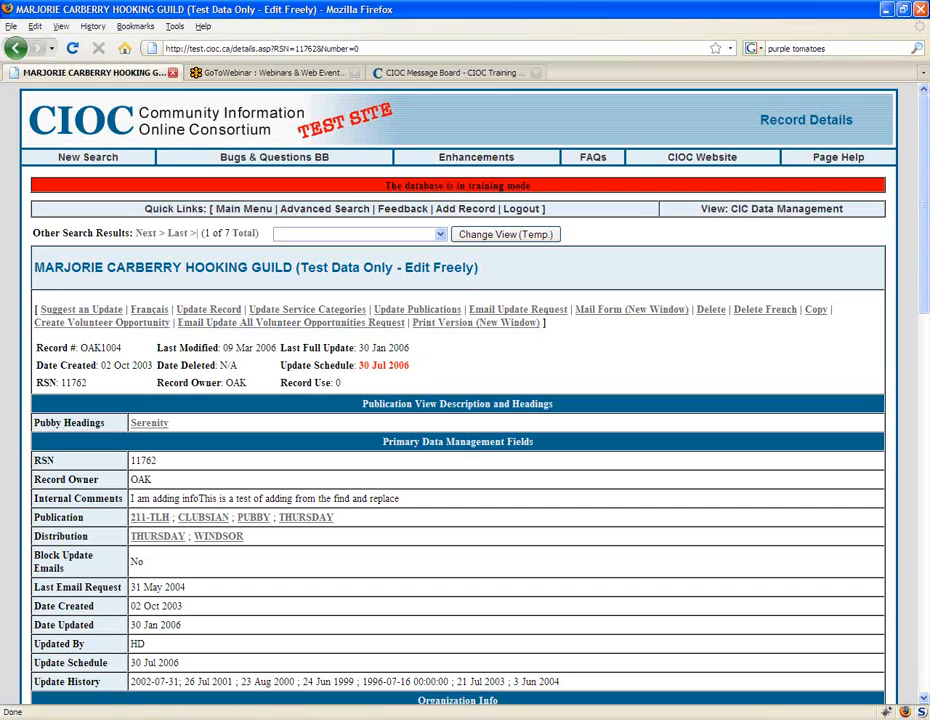
left_click(236, 312)
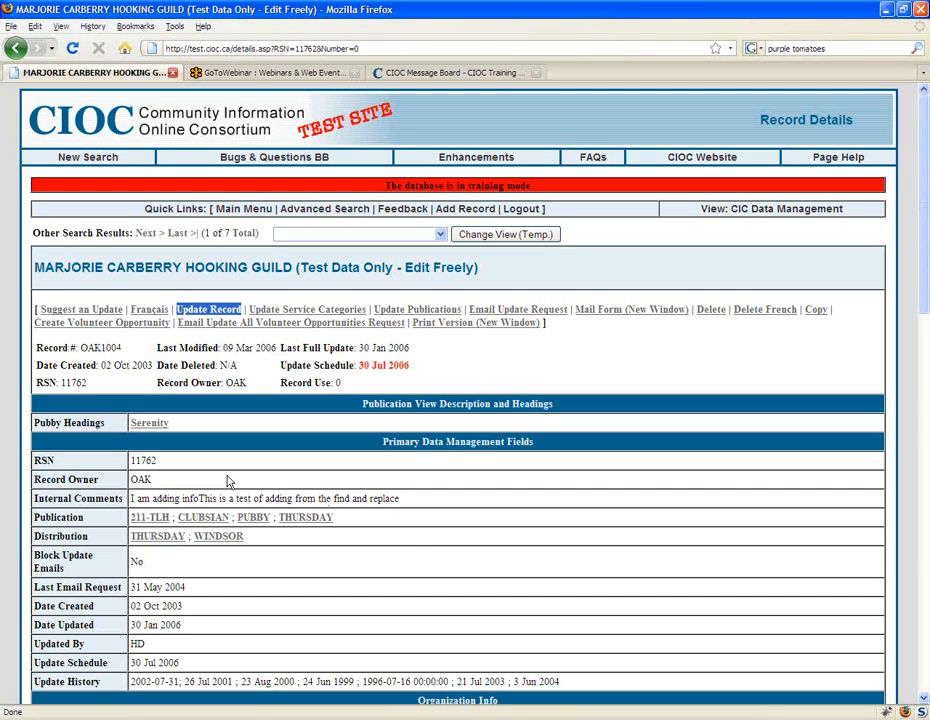
left_click(260, 386)
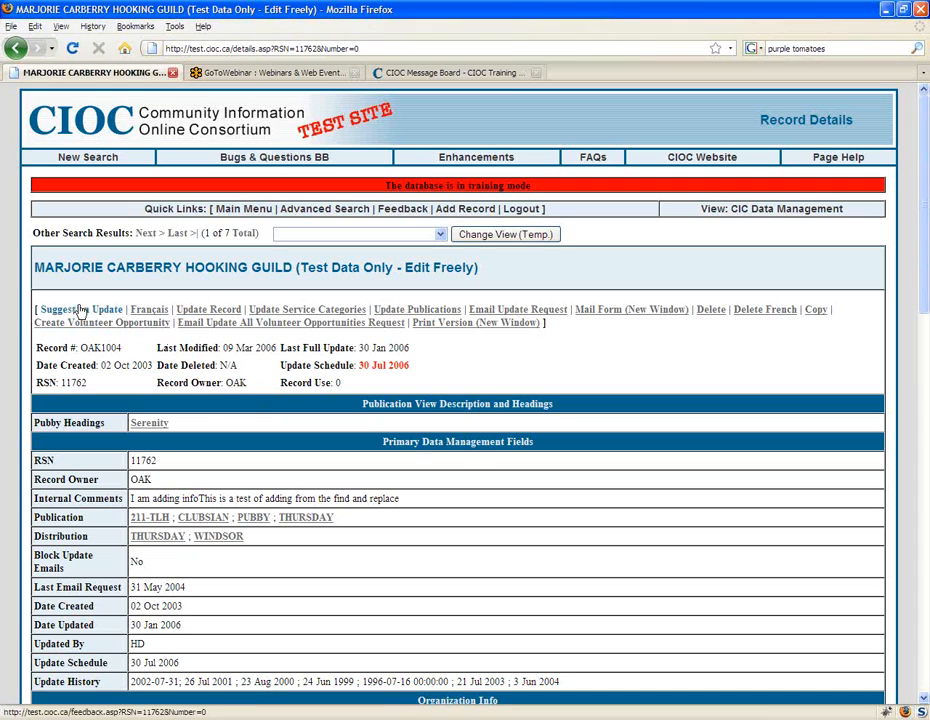
left_click_drag(124, 309, 3, 323)
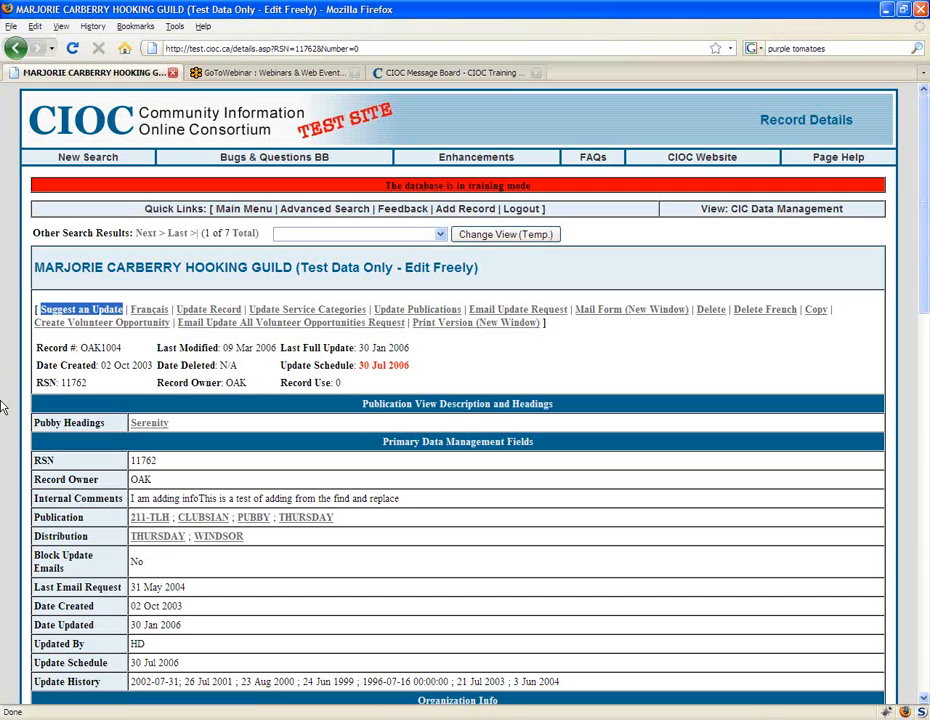
left_click(466, 370)
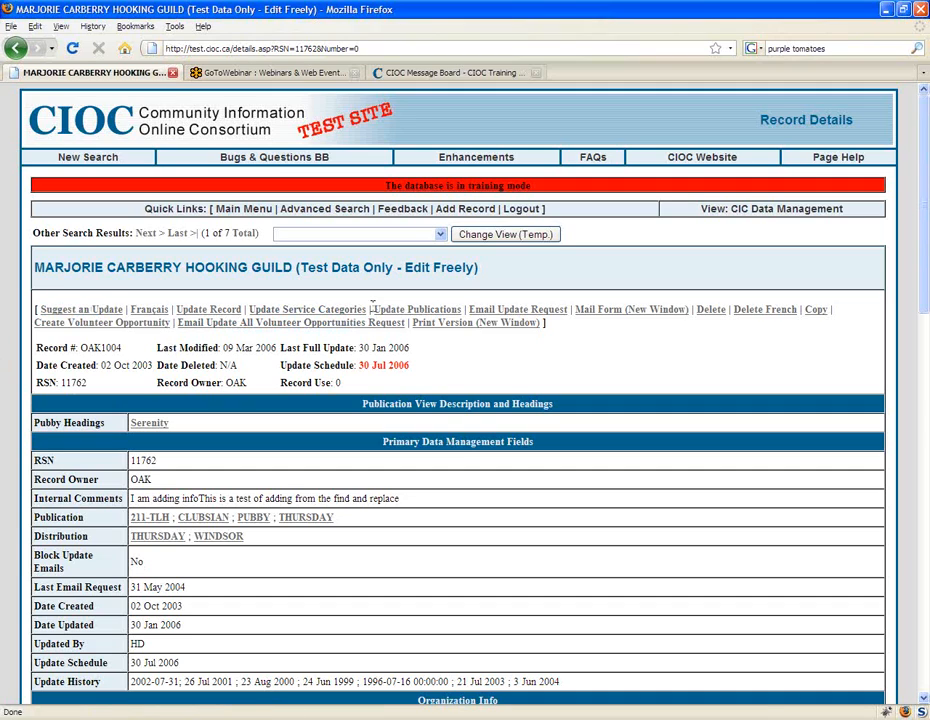
Step: Compare the Update Record, Update Service Categories and Update Publications options with Suggest an Update
left_click_drag(371, 311, 463, 312)
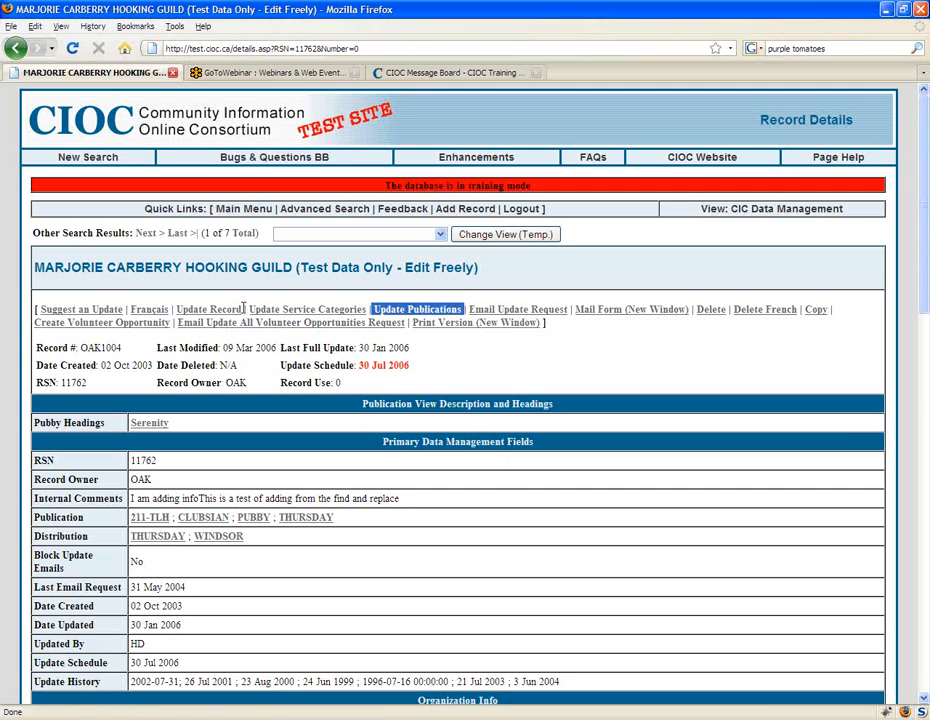
left_click_drag(249, 310, 355, 316)
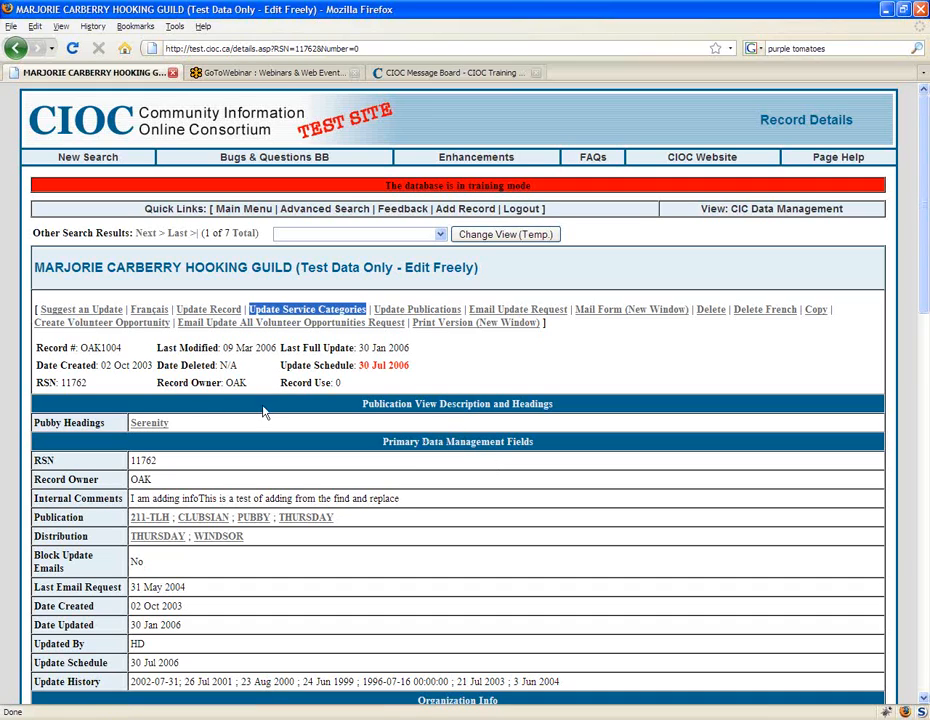
left_click_drag(40, 310, 123, 313)
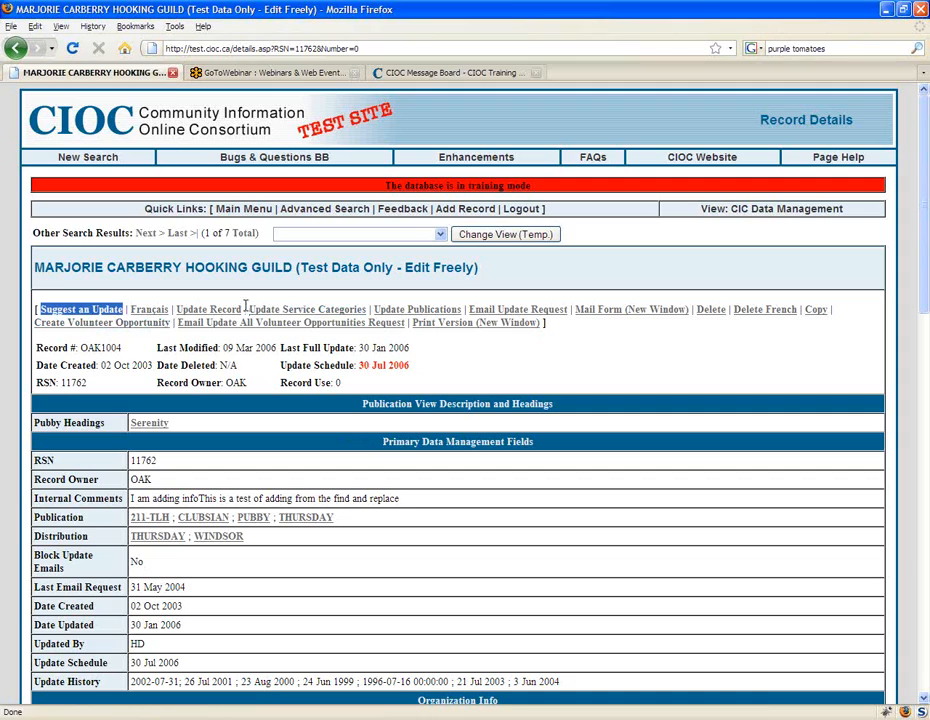
left_click_drag(249, 310, 366, 312)
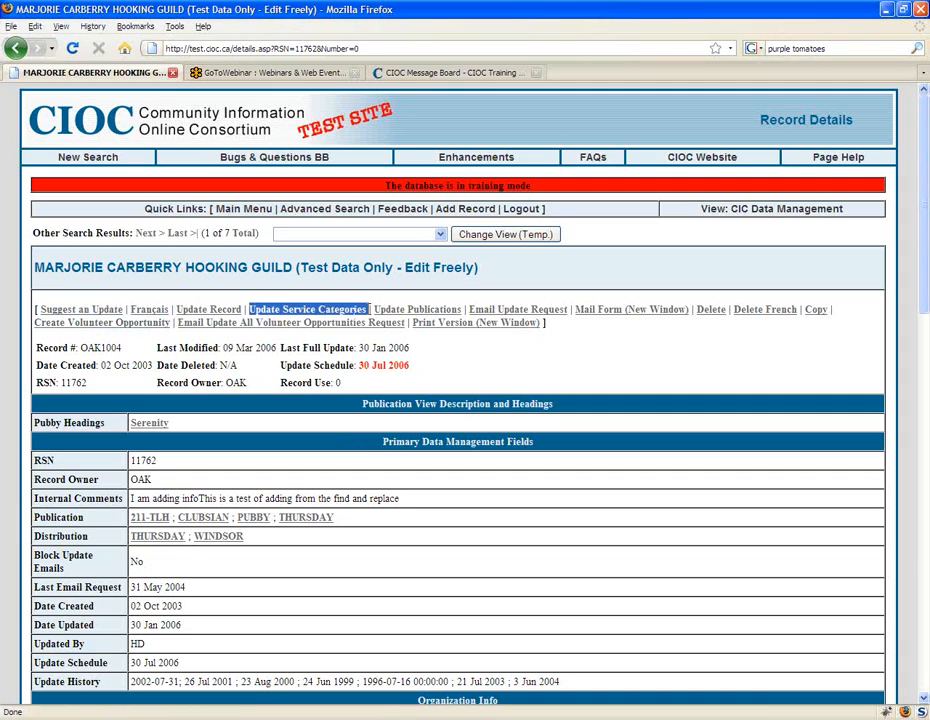
left_click(417, 426)
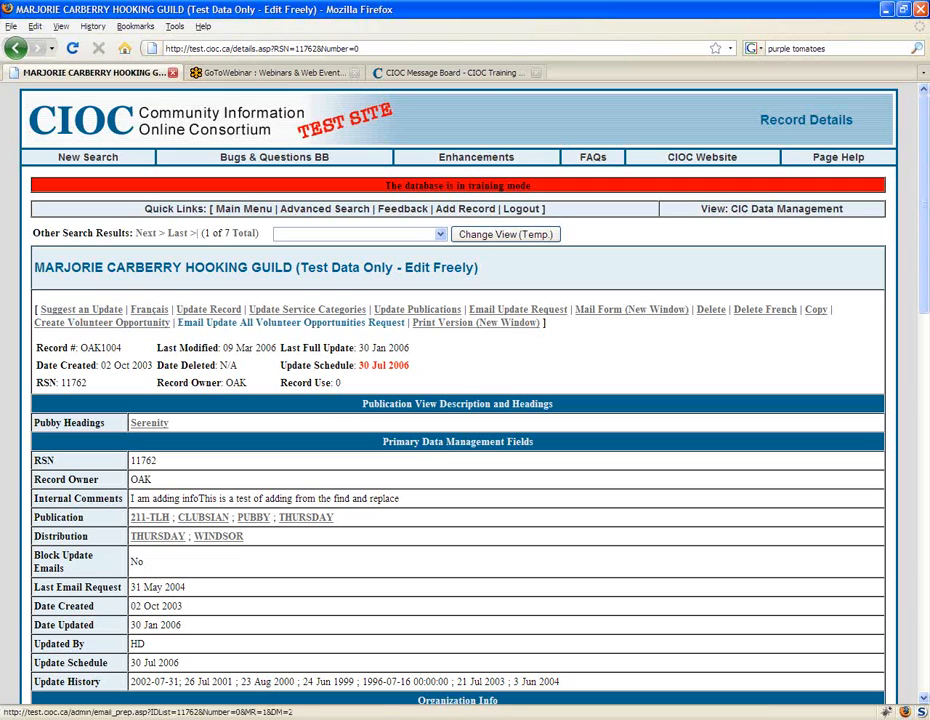
left_click_drag(175, 310, 422, 352)
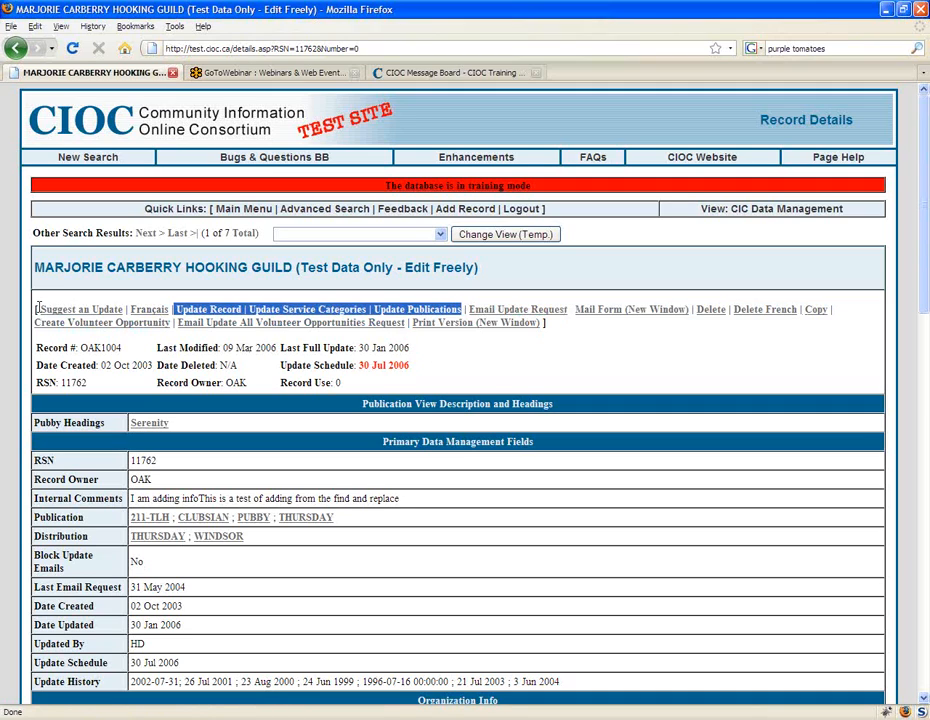
left_click_drag(39, 309, 123, 311)
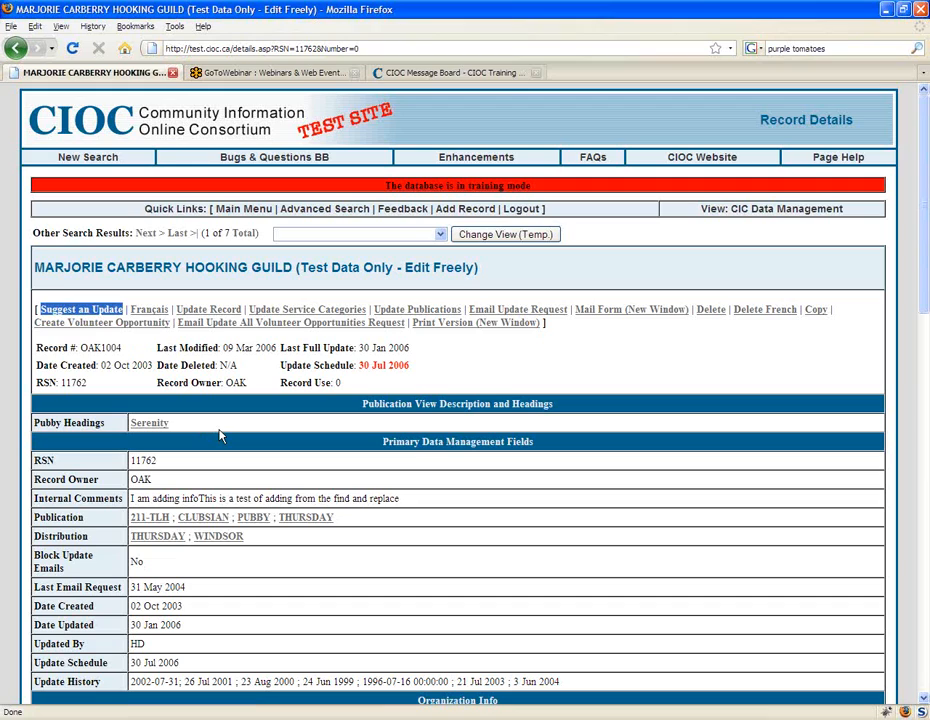
left_click(423, 369)
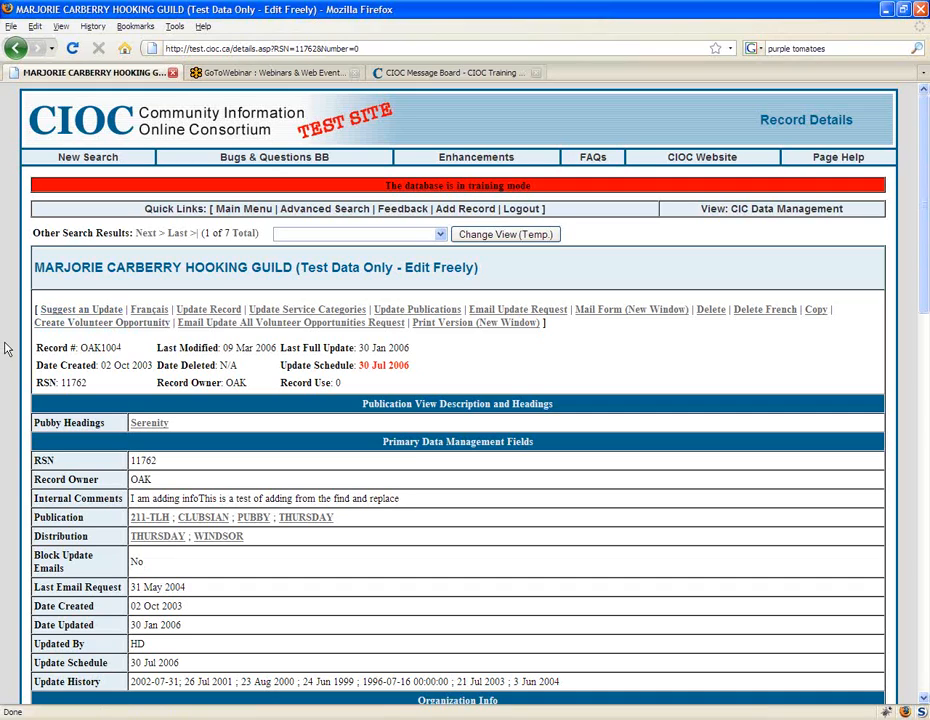
Step: Open the record's update suggestion form, enter "Here is a change to Extra H" under Extra H, and set Ward to Etobicoke North (Ward 1)
left_click(88, 311)
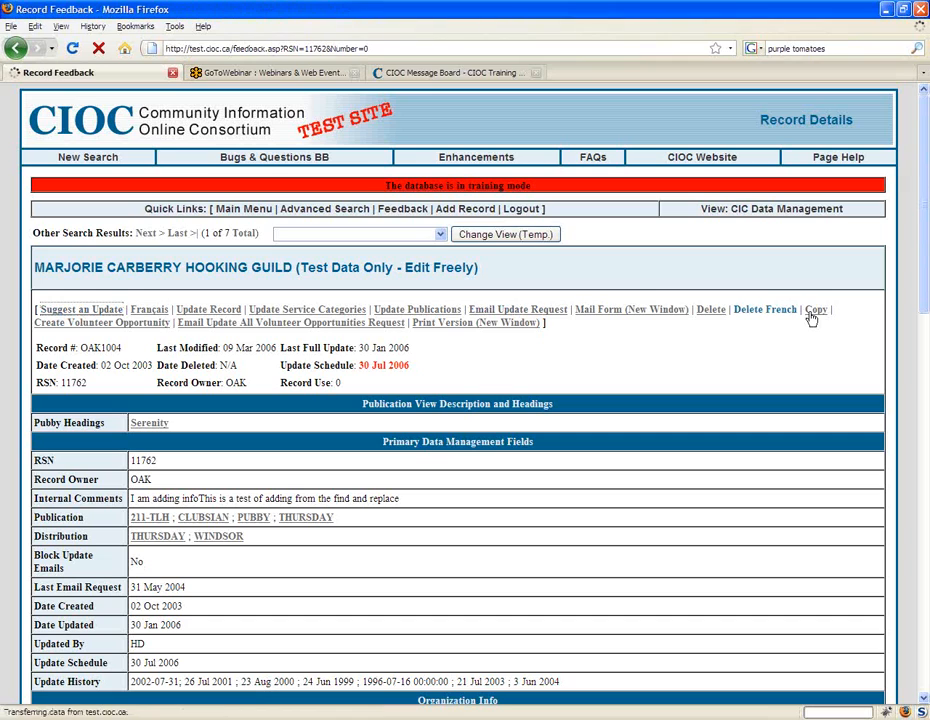
scroll(698, 437, "down", 1)
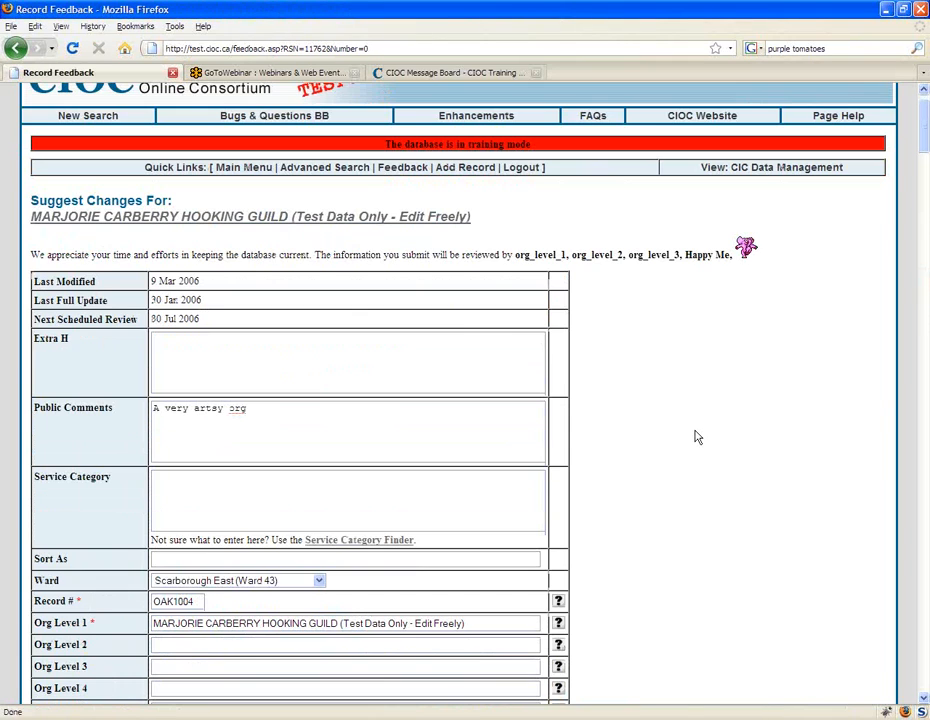
scroll(698, 437, "down", 2)
left_click(252, 284)
type("Here is a chang")
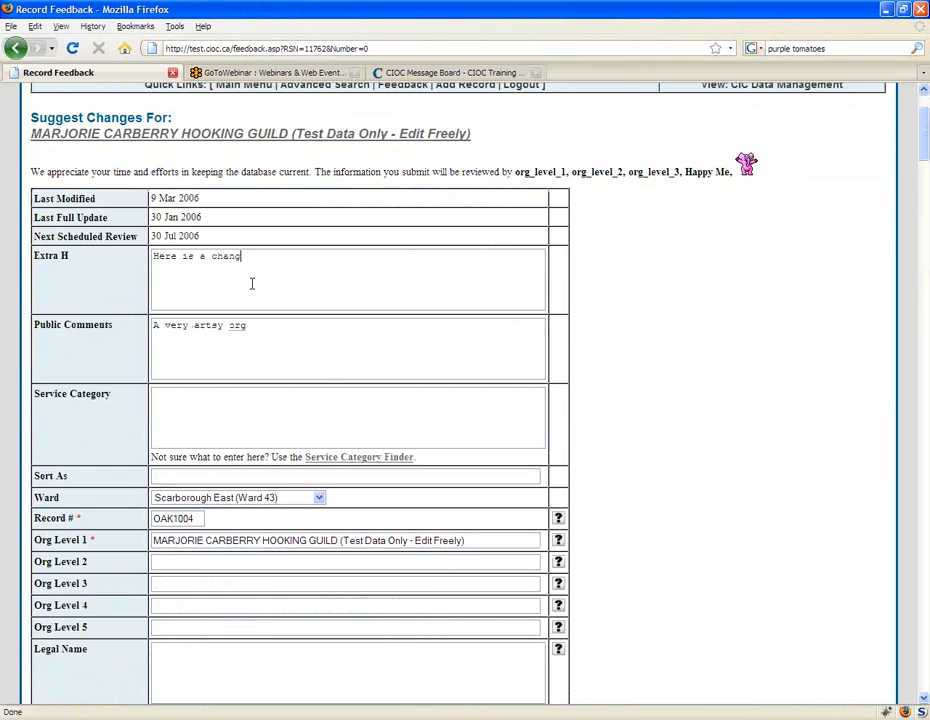
type("e to Extra H")
left_click_drag(332, 257, 137, 266)
left_click(329, 361)
left_click(263, 507)
left_click(220, 513)
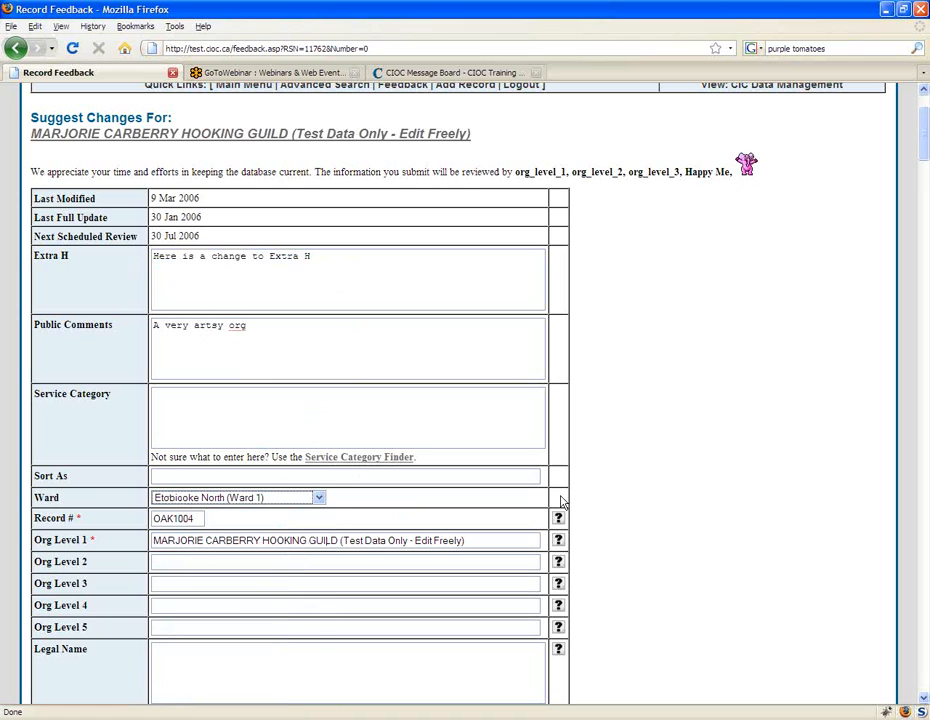
Step: In the site address, set the street type to Ave and direction to NW / Nord-Ouest, and enter "Uni" in the suffix
scroll(562, 502, "down", 5)
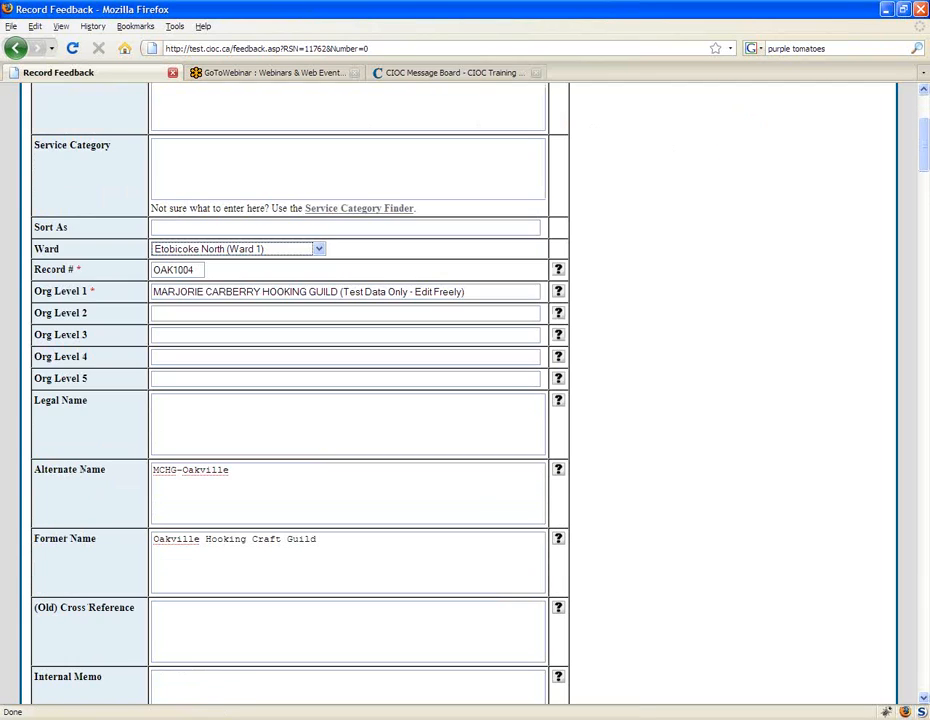
scroll(384, 523, "down", 10)
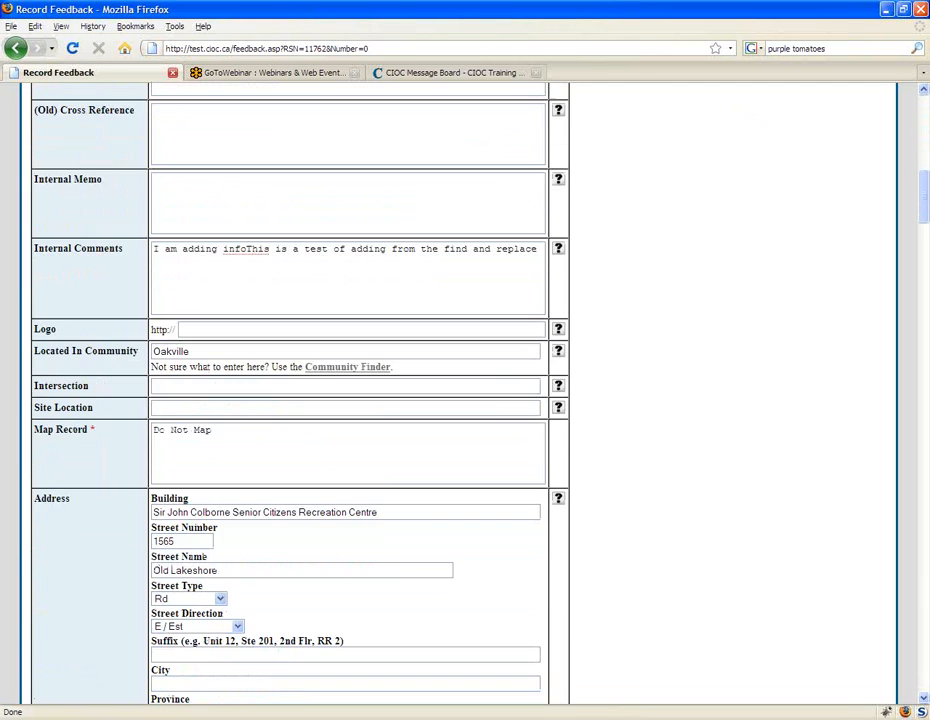
scroll(300, 560, "down", 4)
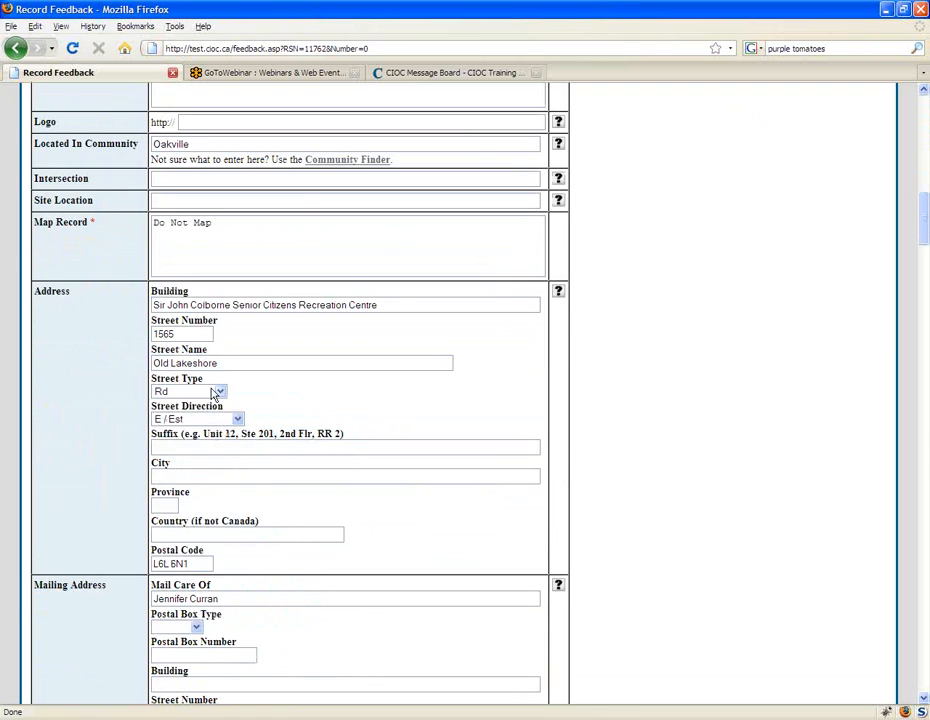
left_click(219, 392)
left_click(189, 417)
left_click(237, 418)
left_click(195, 536)
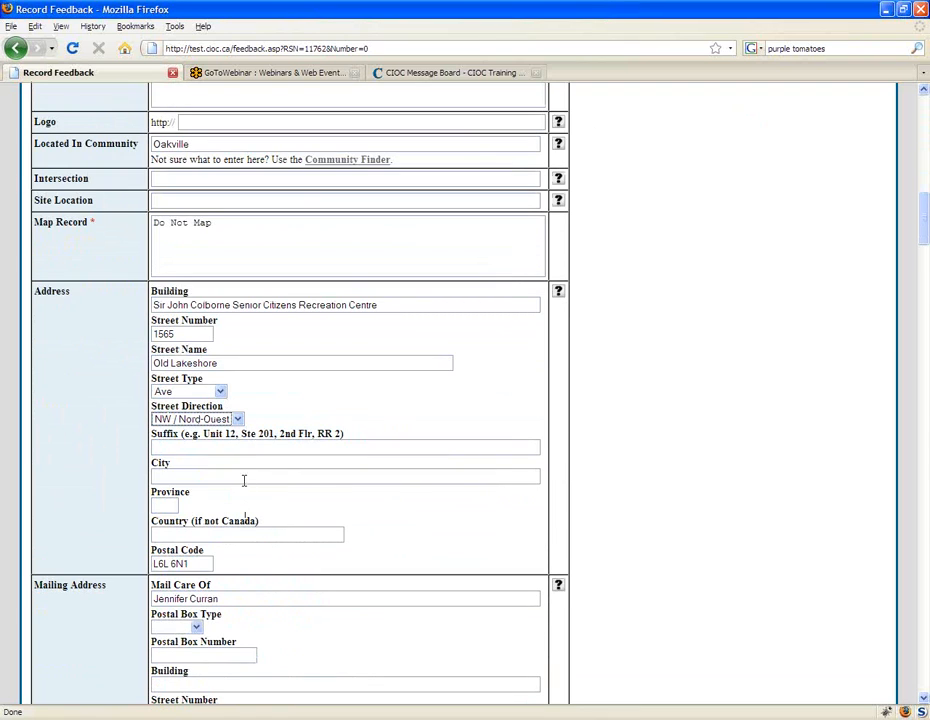
left_click(201, 446)
type("Uni")
left_click(300, 476)
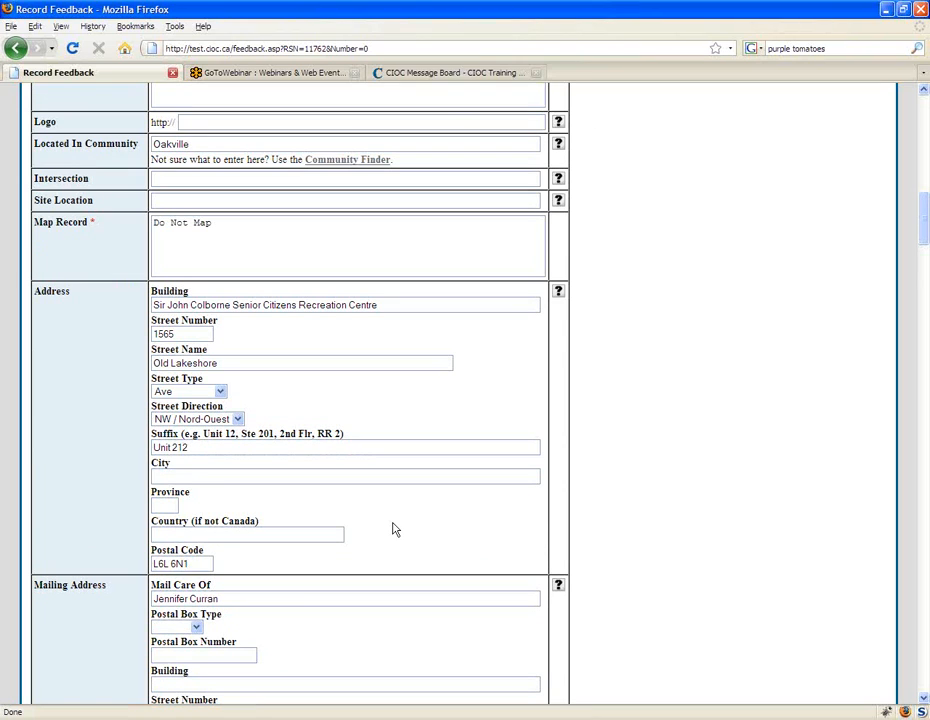
Step: Add Burlington and Hamilton after Oakville in the record's Areas Served field
scroll(393, 530, "down", 20)
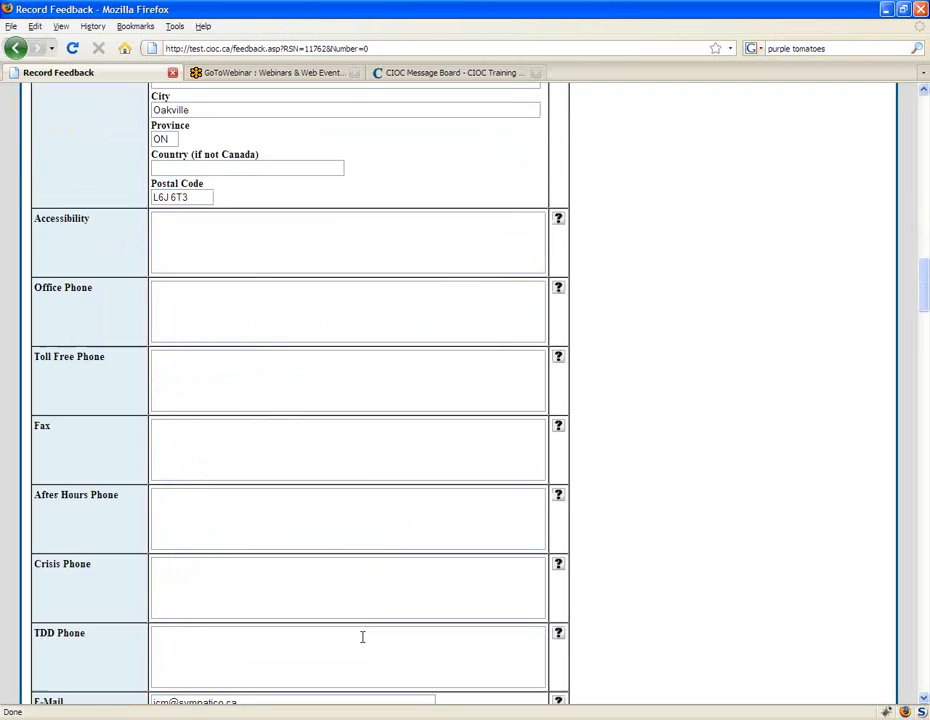
scroll(256, 326, "down", 8)
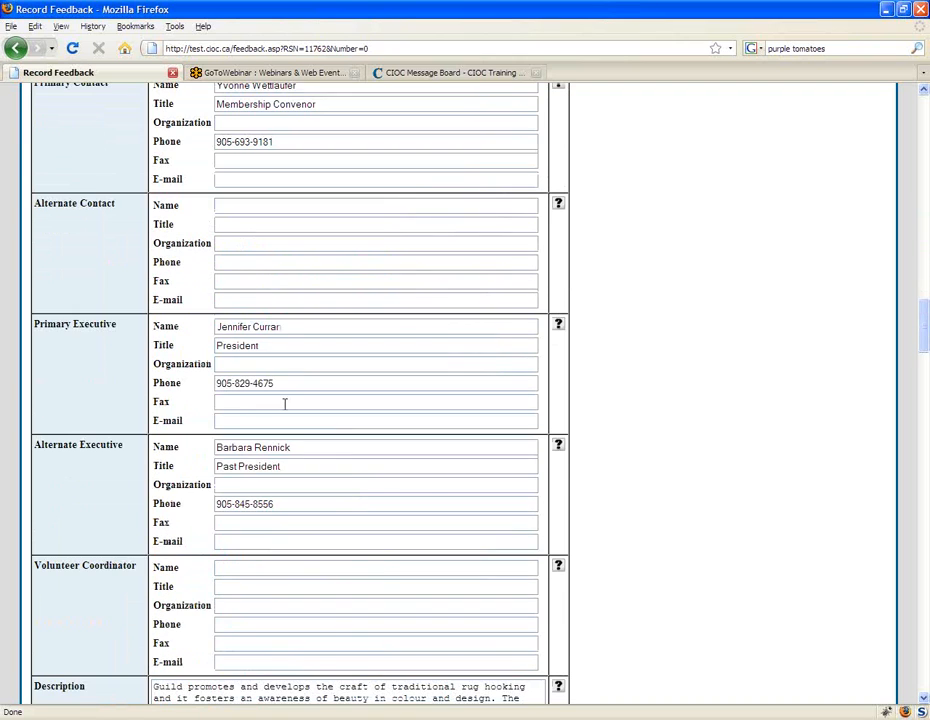
scroll(612, 664, "down", 20)
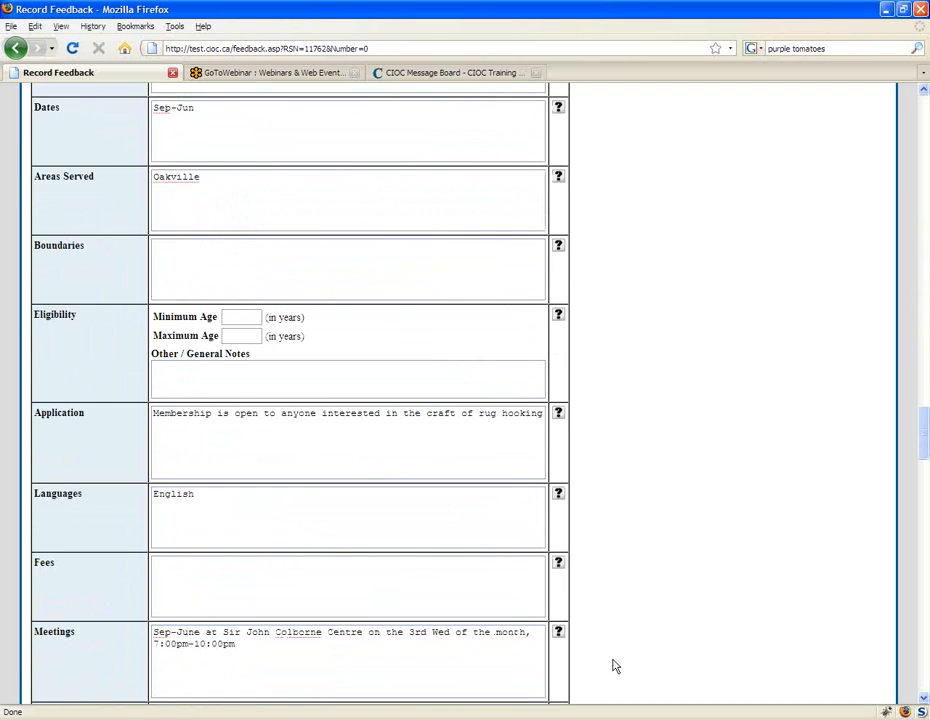
scroll(568, 520, "down", 8)
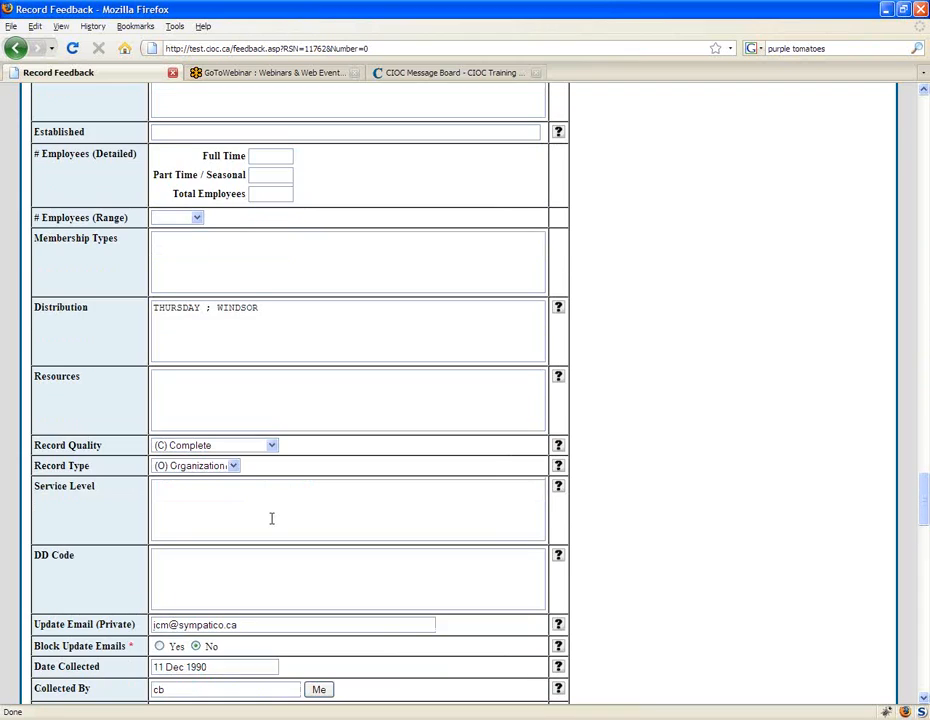
scroll(556, 450, "down", 10)
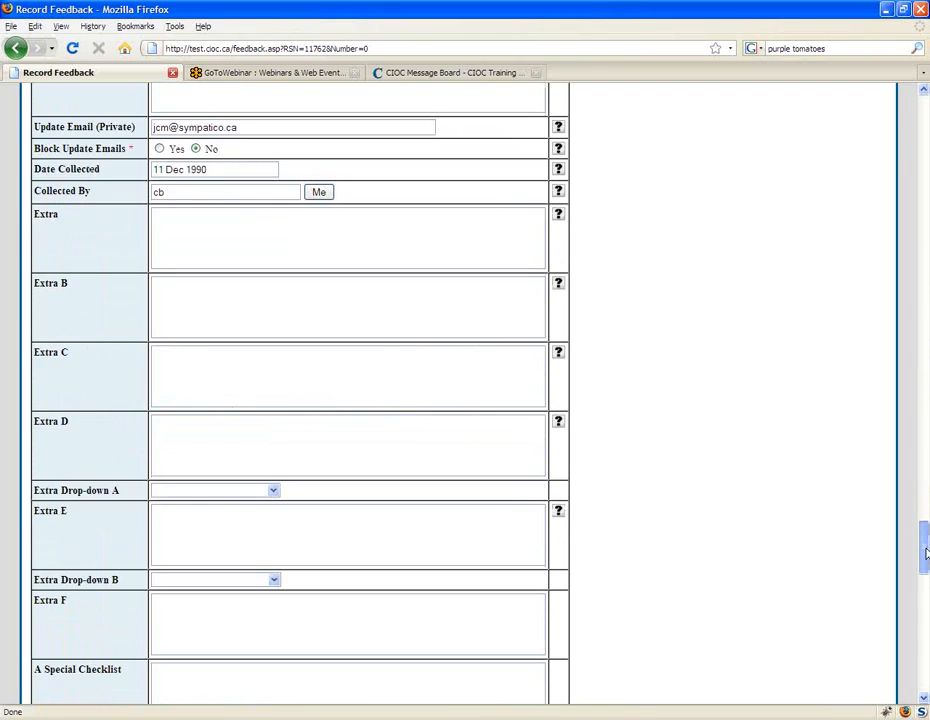
left_click_drag(927, 577, 927, 401)
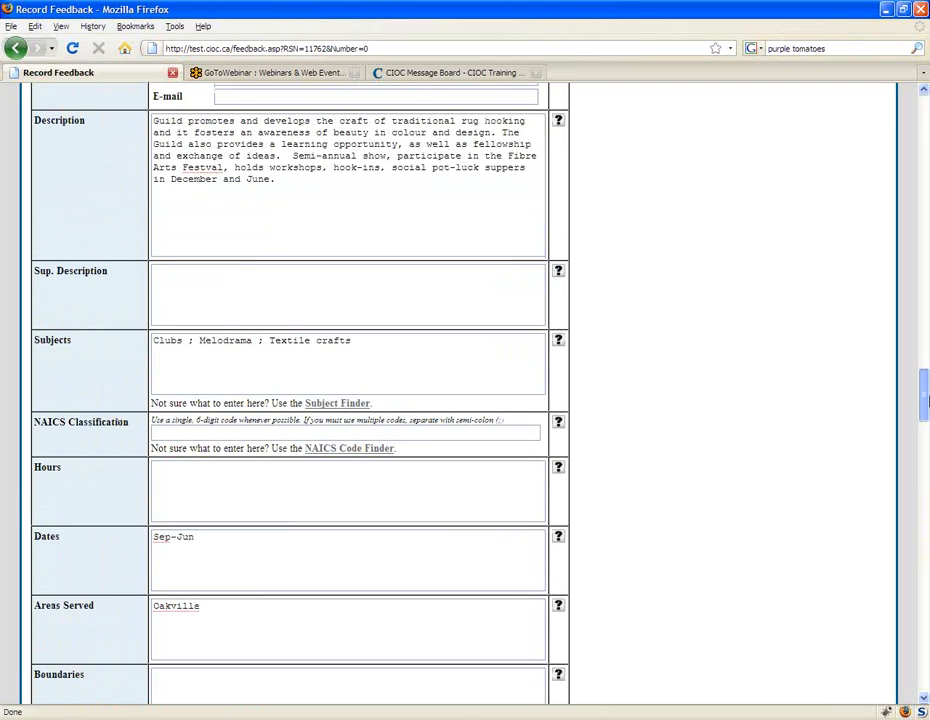
scroll(284, 592, "down", 2)
left_click(274, 492)
type(", Burling")
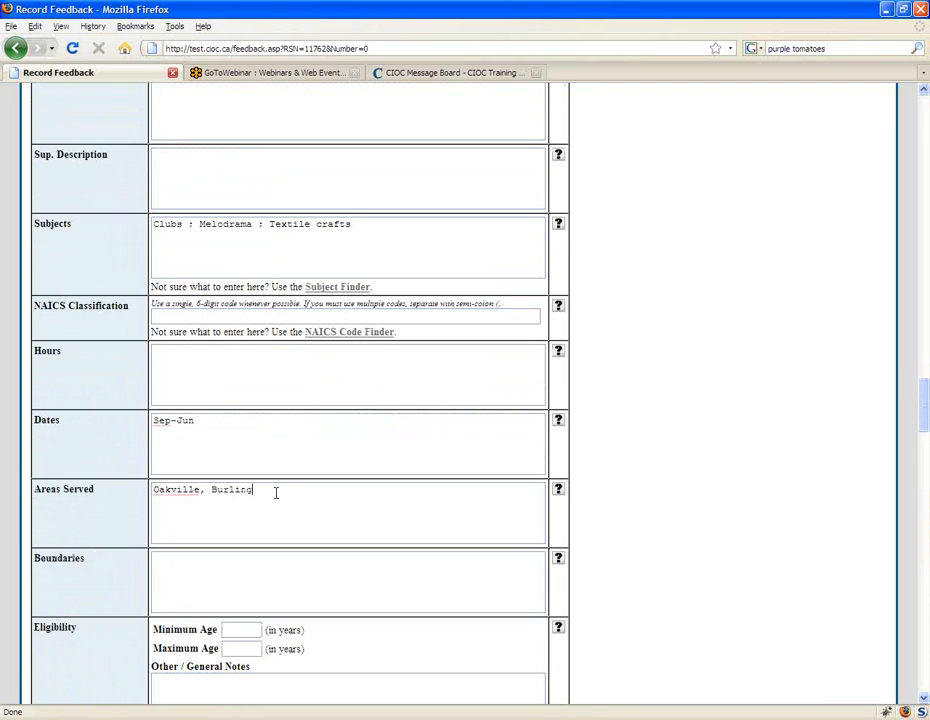
type("ton, Hamilton")
Step: Examine the Source of this Information and Special Instructions sections at the end of the feedback form
scroll(438, 573, "down", 5)
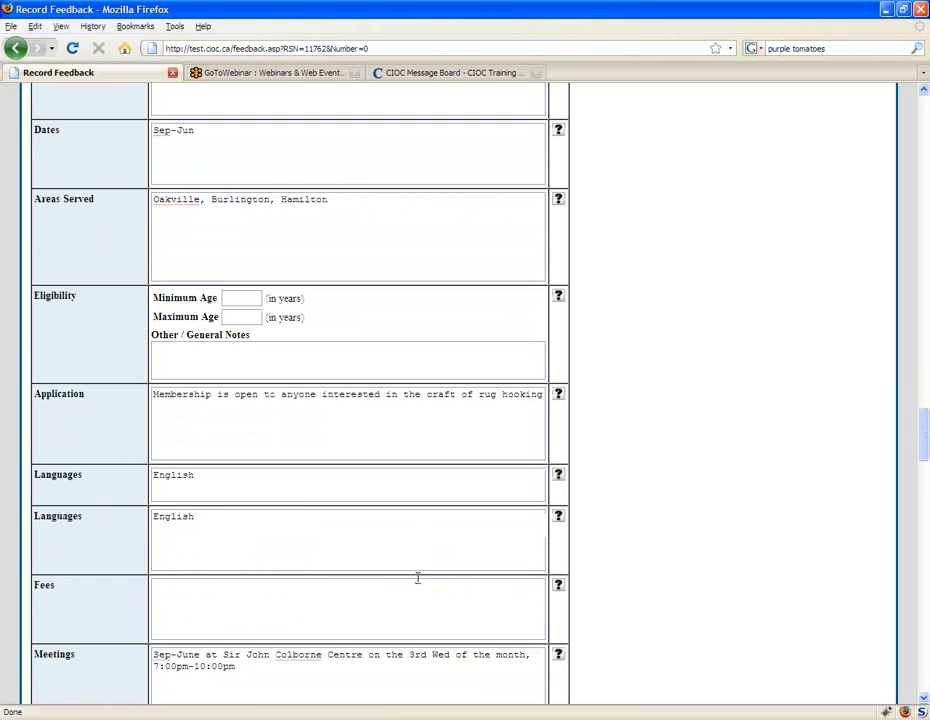
left_click_drag(925, 447, 926, 643)
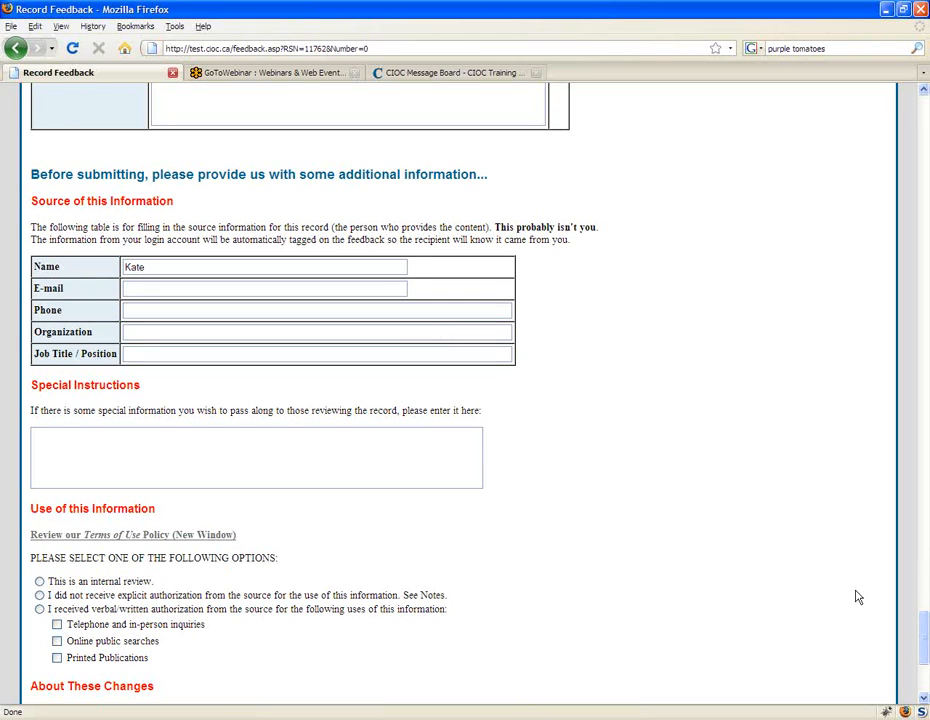
scroll(857, 597, "down", 1)
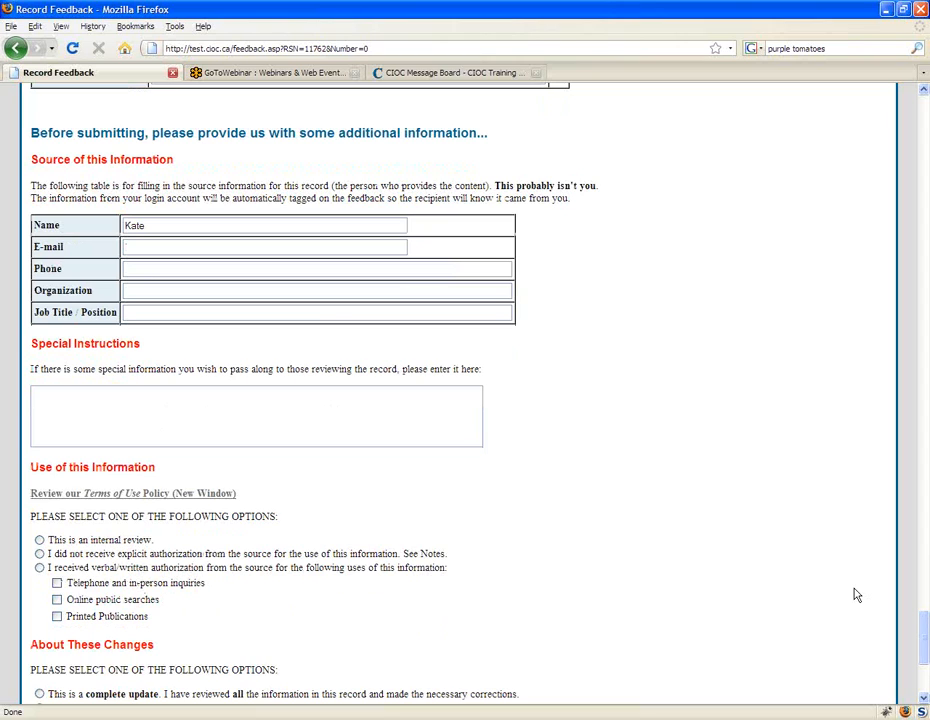
scroll(857, 595, "down", 2)
scroll(577, 490, "up", 2)
scroll(625, 430, "up", 2)
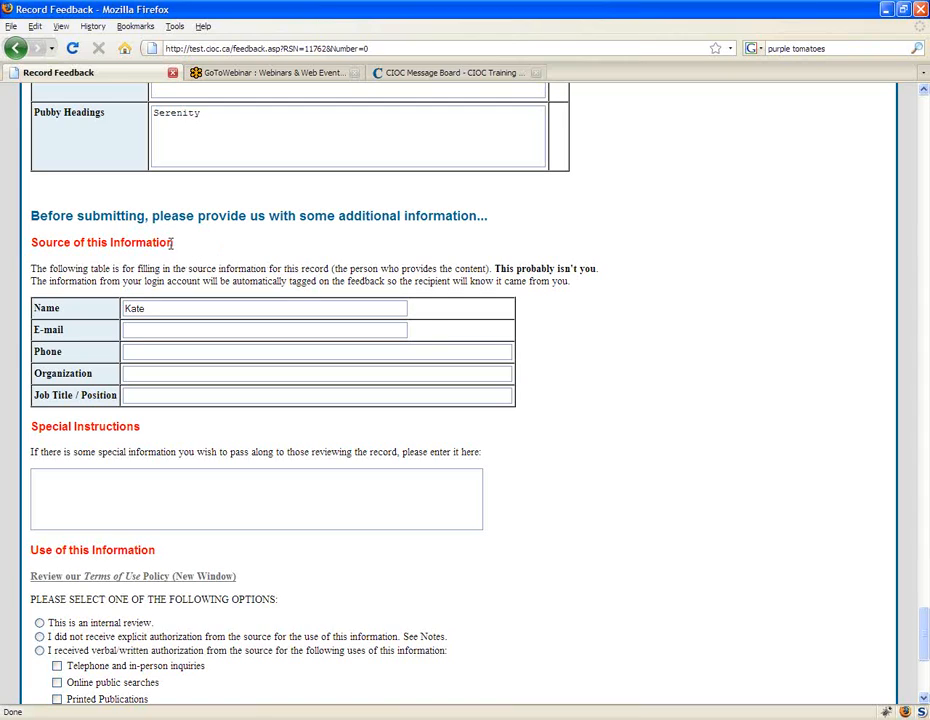
left_click_drag(172, 242, 31, 244)
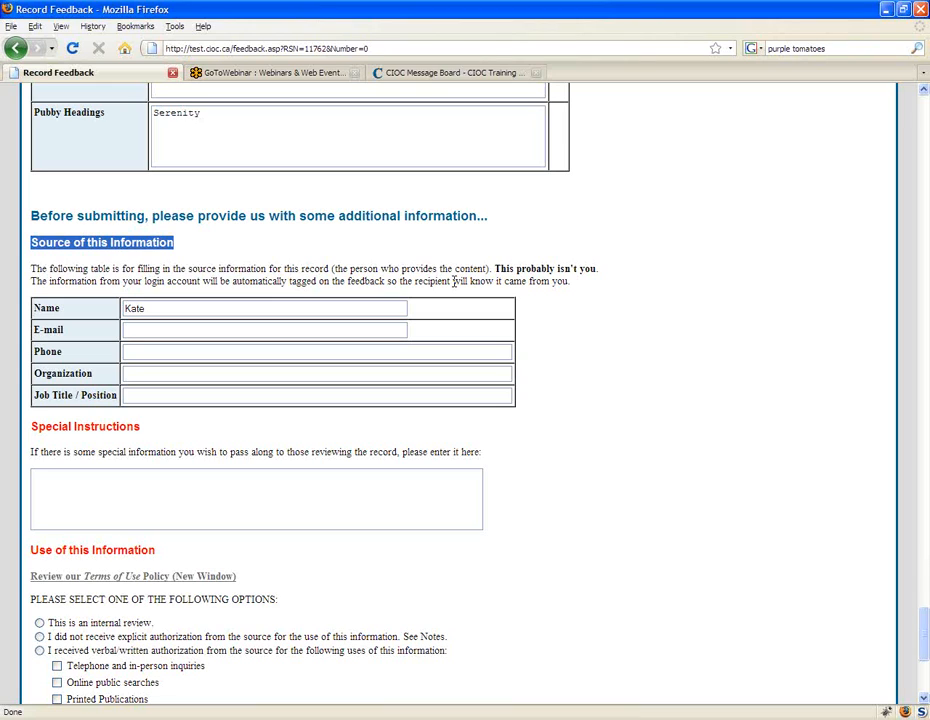
left_click(338, 490)
Step: Review the remaining submission sections, especially the Terms of Use policy link and the Use of this Information options
scroll(573, 509, "down", 2)
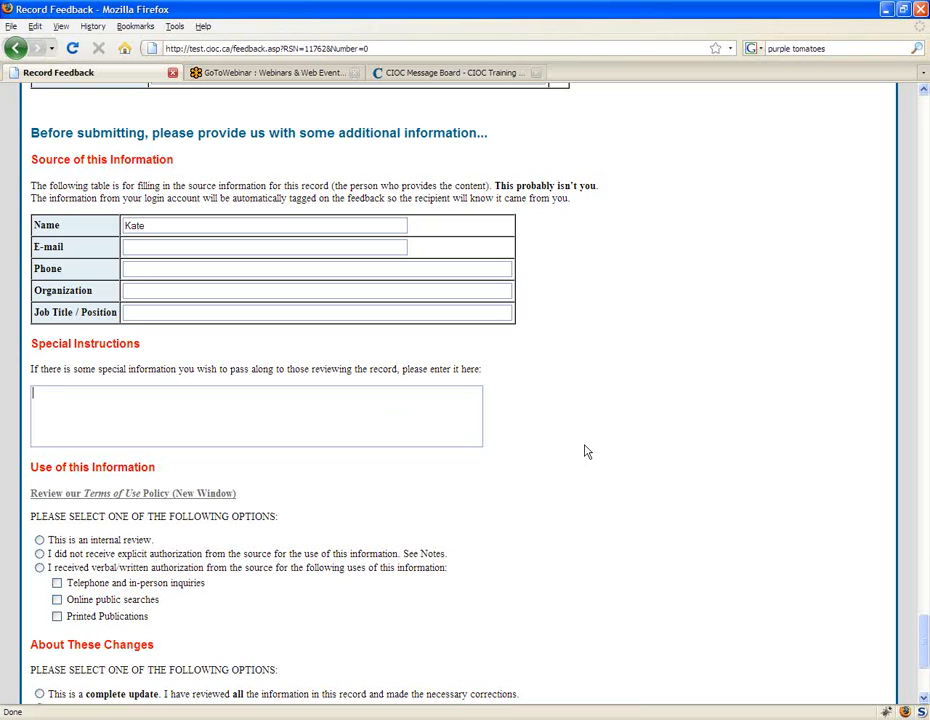
scroll(587, 452, "down", 1)
scroll(588, 450, "down", 2)
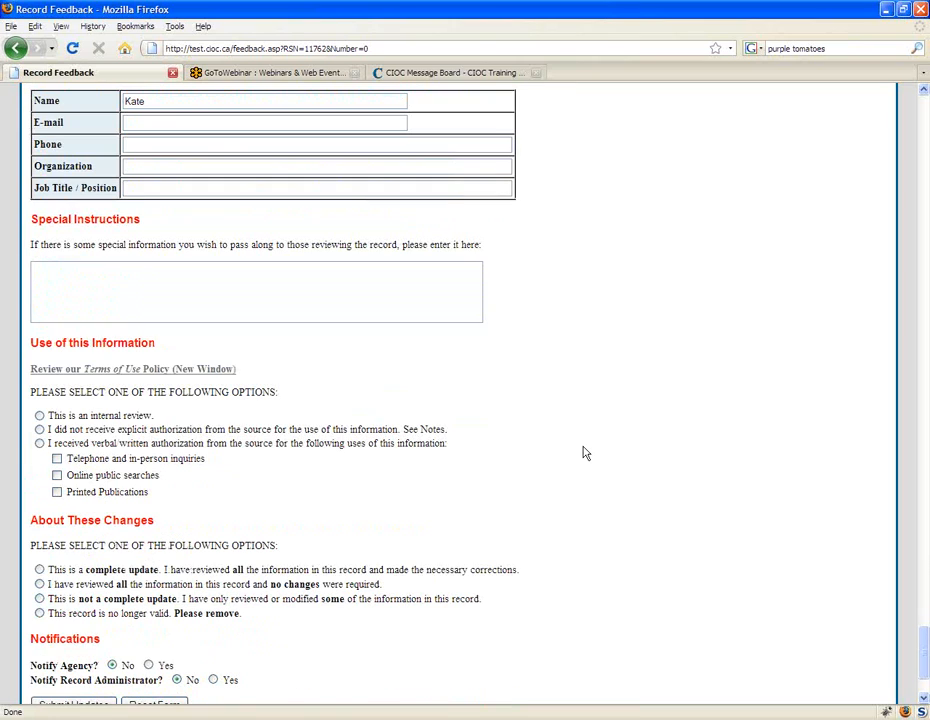
scroll(586, 453, "down", 1)
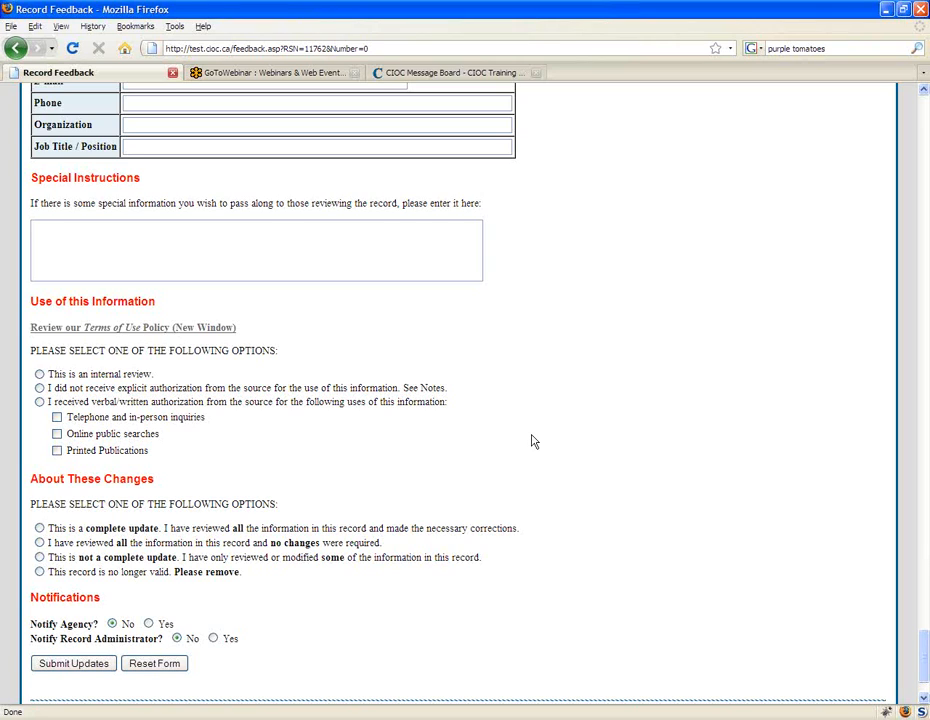
scroll(532, 440, "down", 1)
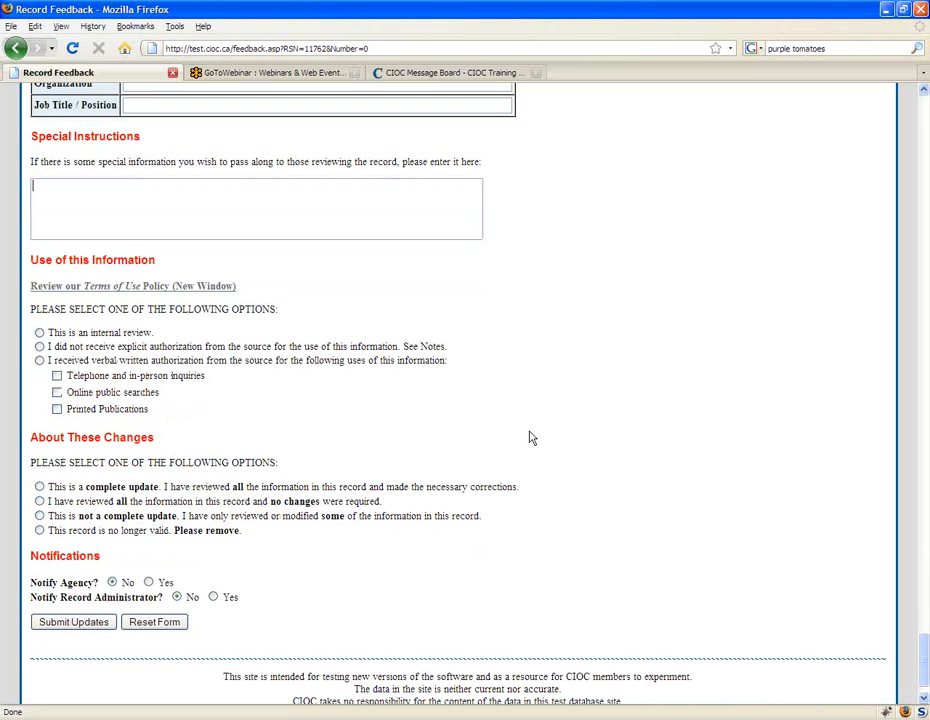
scroll(532, 438, "down", 1)
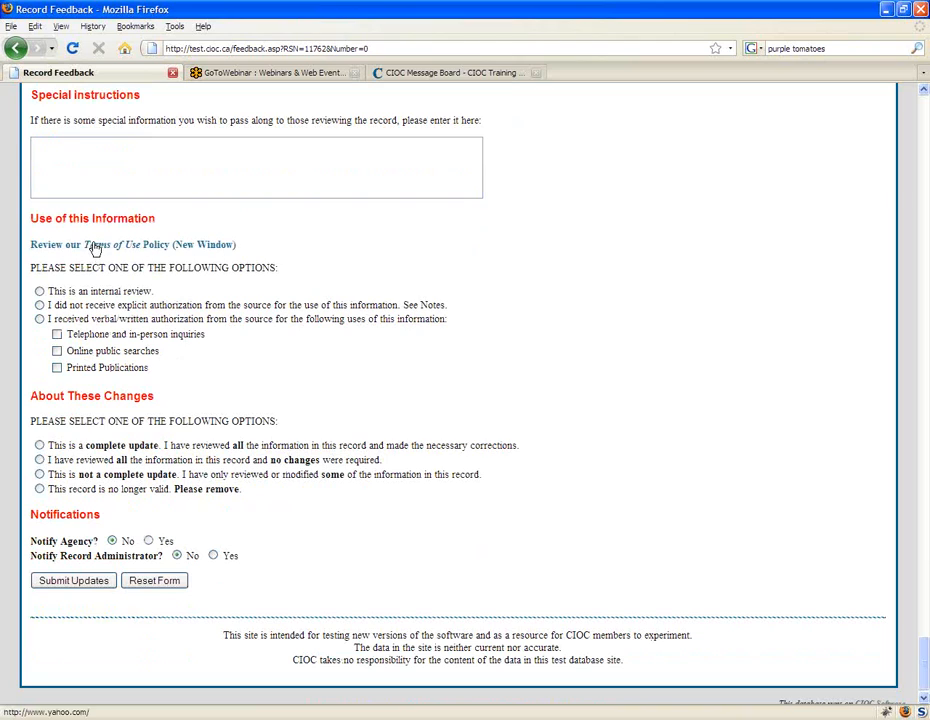
left_click(218, 245)
left_click_drag(150, 355, 40, 278)
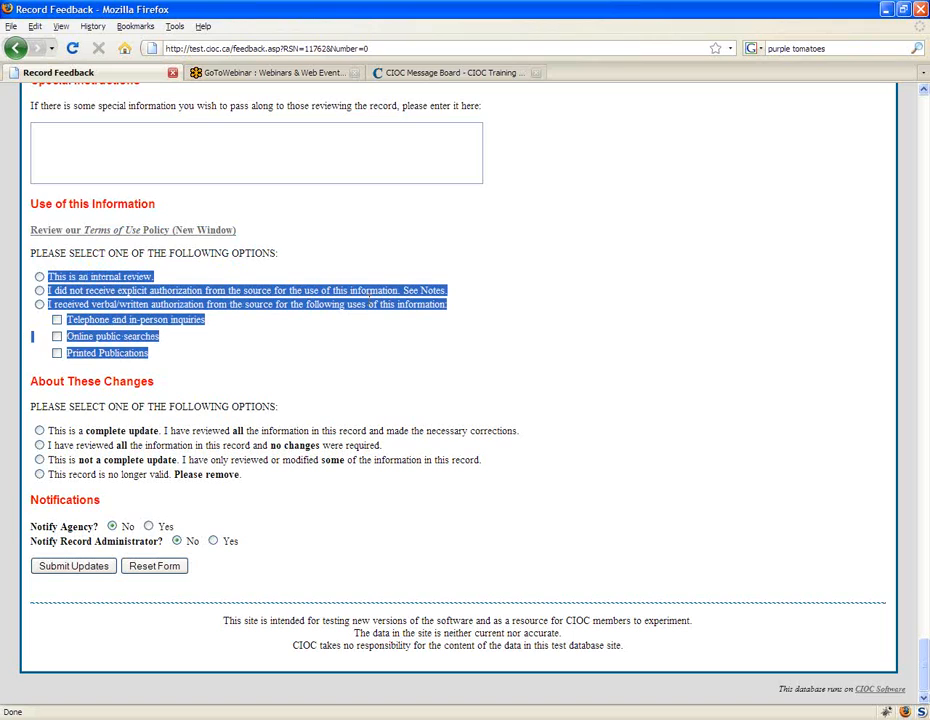
left_click(246, 359)
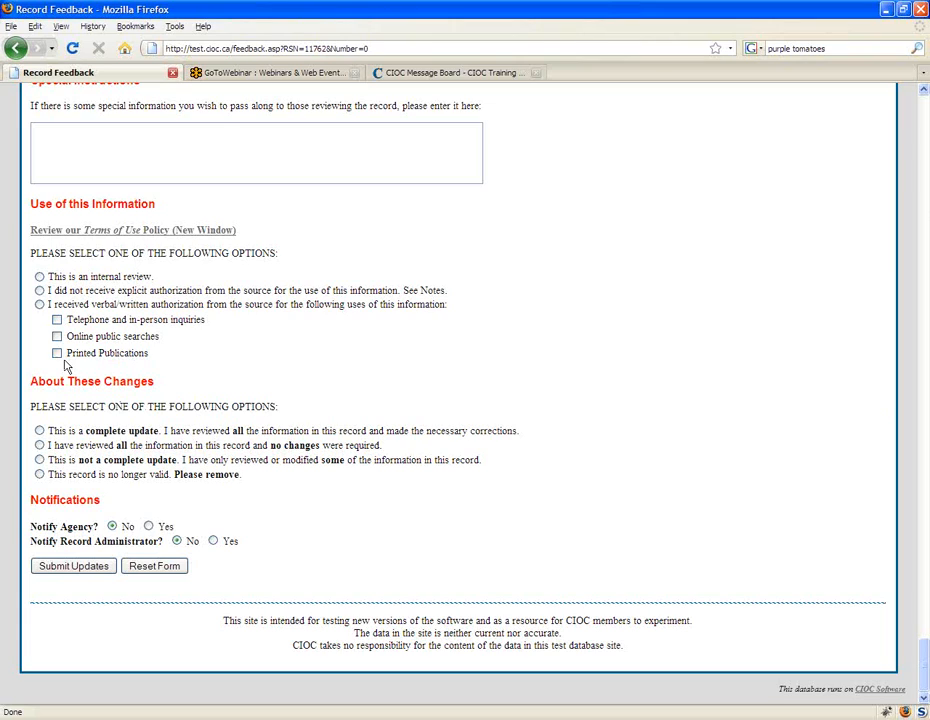
Step: Indicate that verbal/written authorization was received from the source for telephone and in-person inquiries and online public searches
left_click_drag(210, 356, 47, 303)
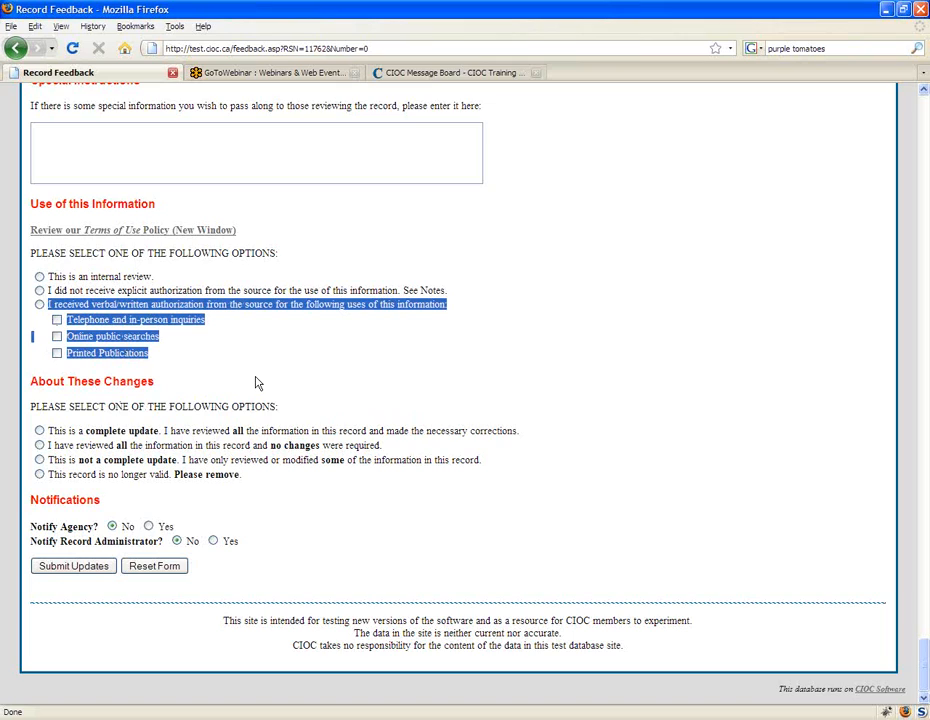
left_click(39, 304)
left_click(131, 318)
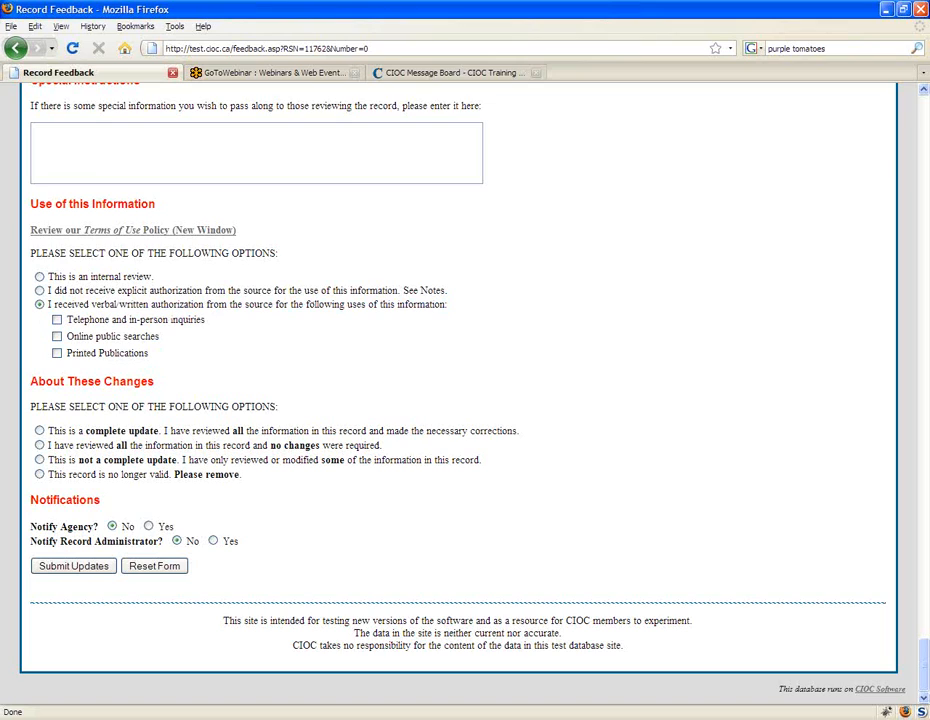
left_click(57, 320)
left_click(57, 336)
Step: Examine the About These Changes options and the Notify Agency and Notify Record Administrator settings
left_click_drag(176, 494, 46, 434)
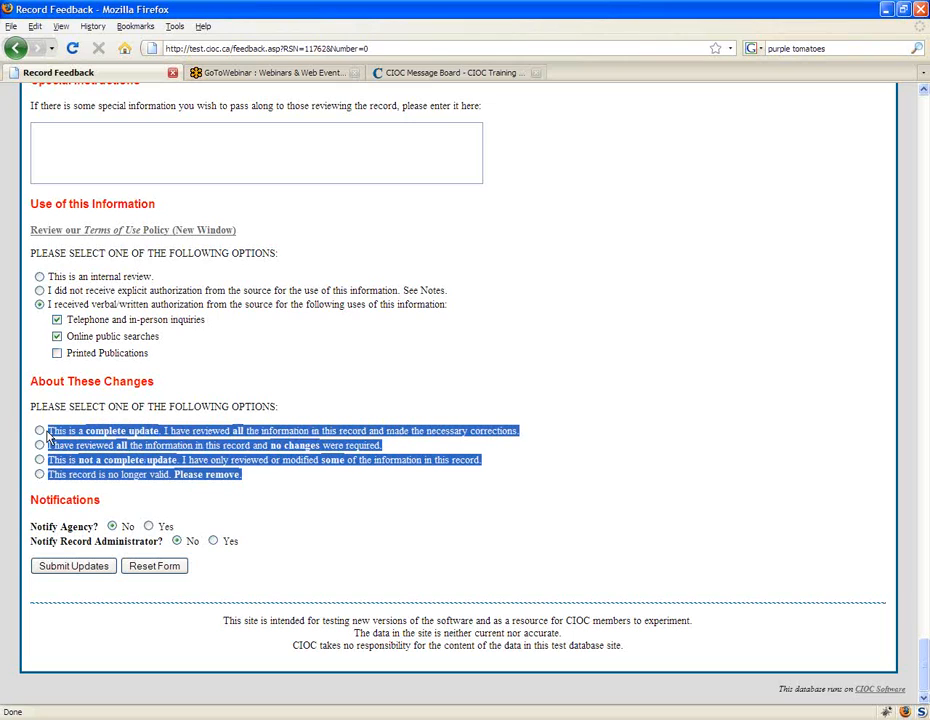
left_click(253, 484)
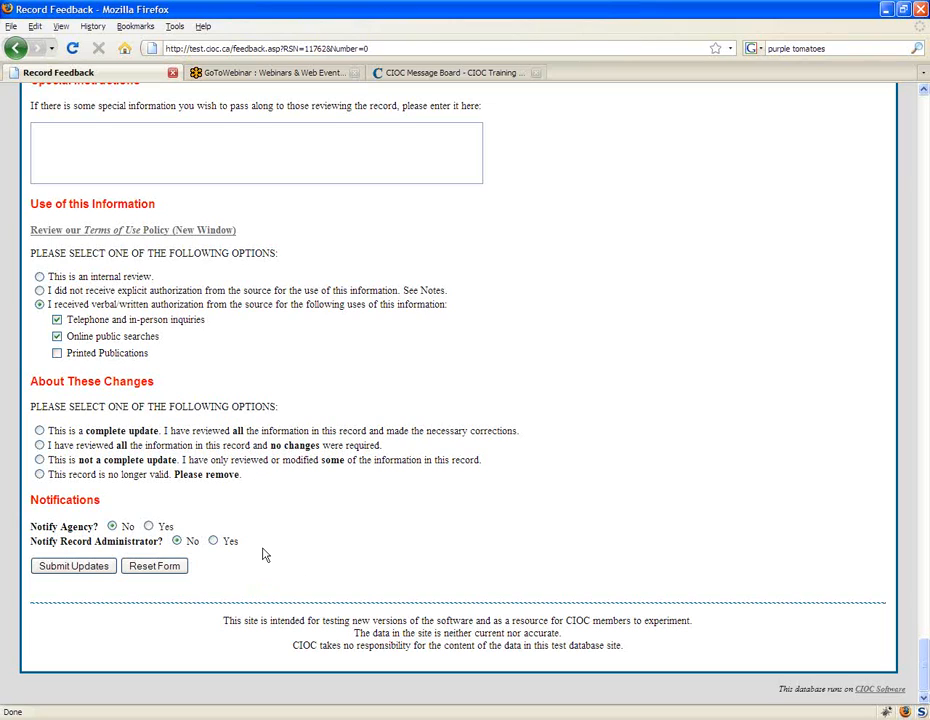
left_click_drag(252, 546, 32, 512)
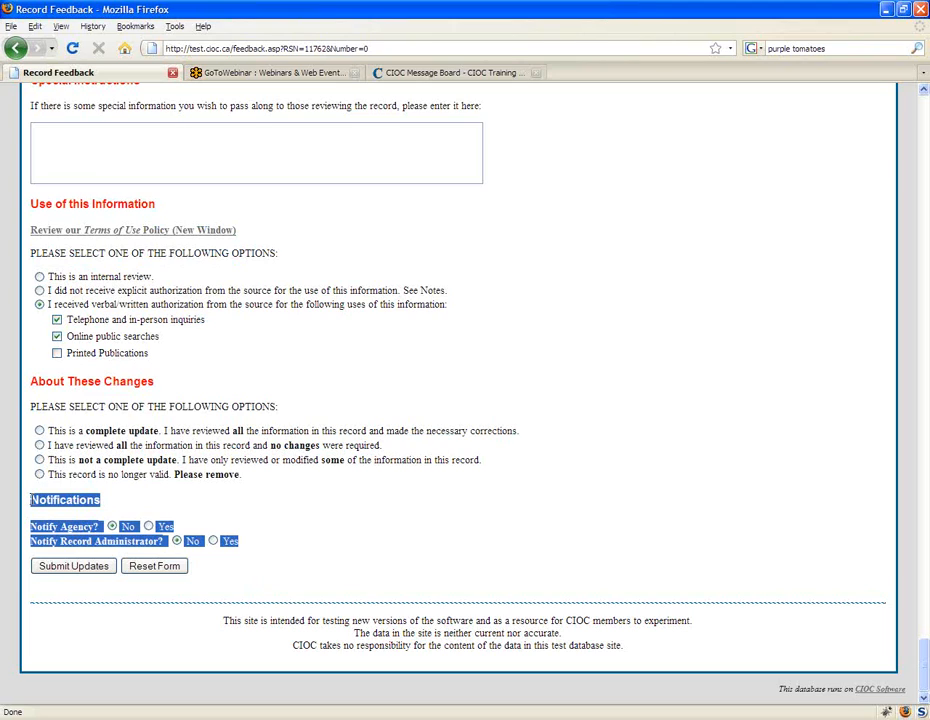
left_click(449, 537)
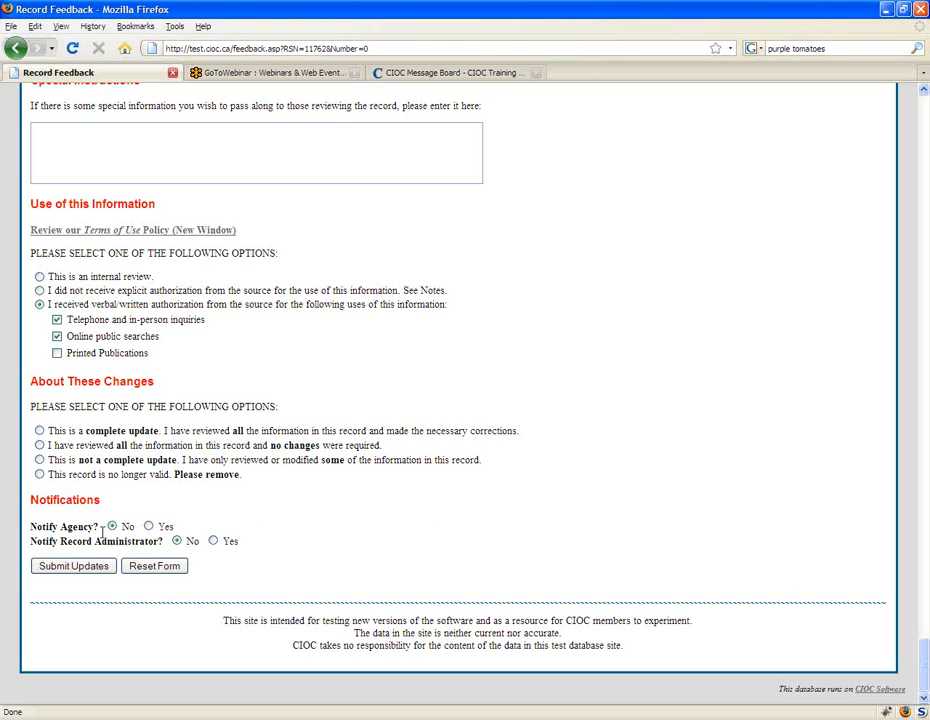
left_click_drag(30, 526, 262, 531)
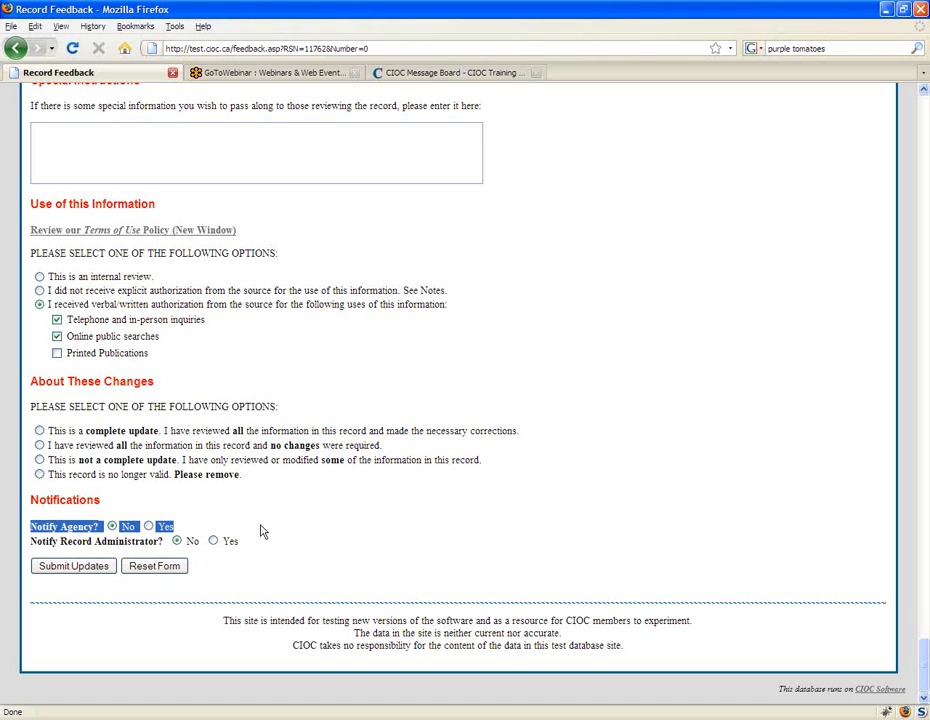
left_click(313, 555)
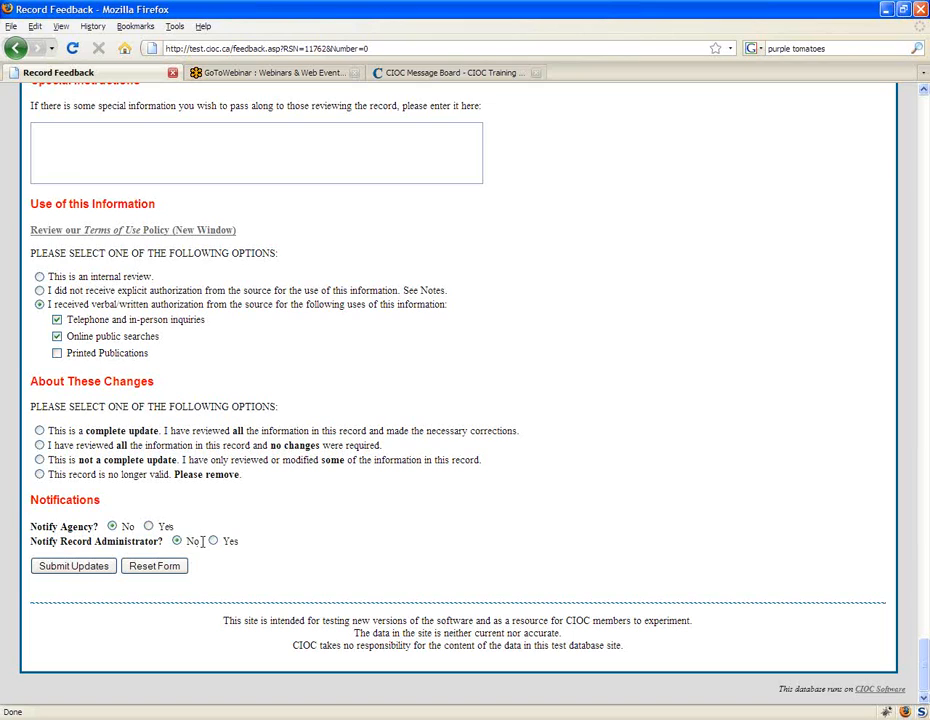
left_click_drag(160, 540, 28, 541)
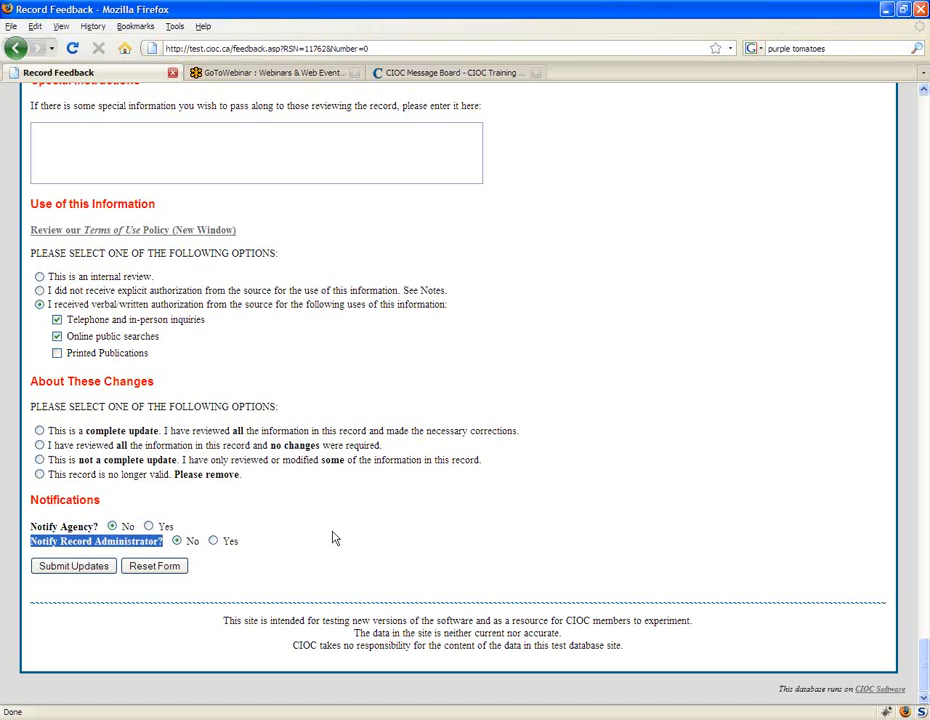
left_click(178, 545)
left_click(213, 541)
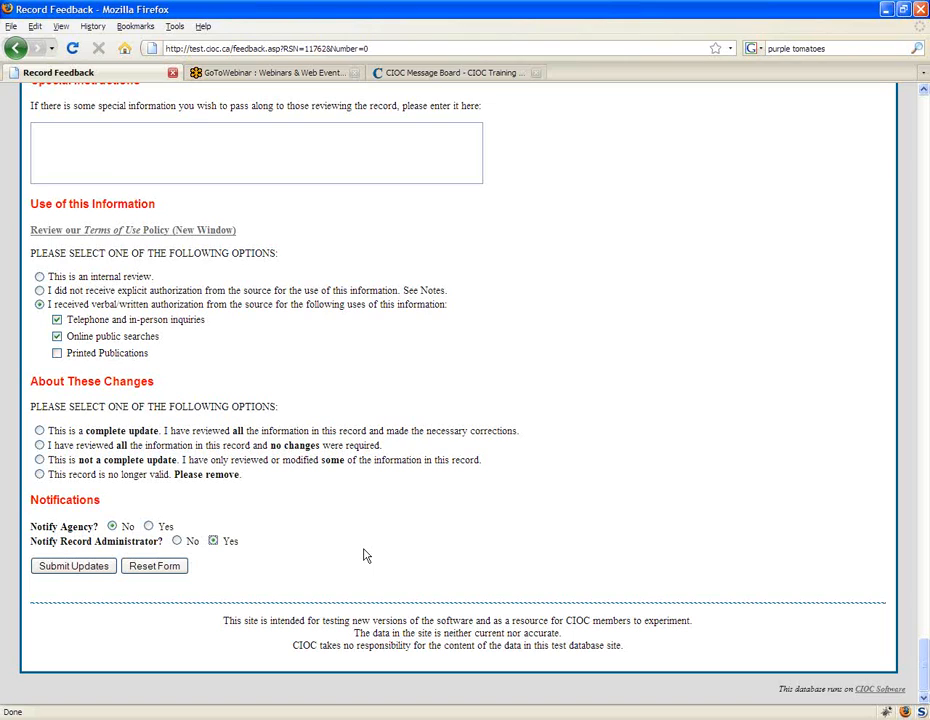
left_click(177, 541)
Step: Mark the feedback as not a complete update, with only some information reviewed or modified, and submit the updates
left_click(79, 572)
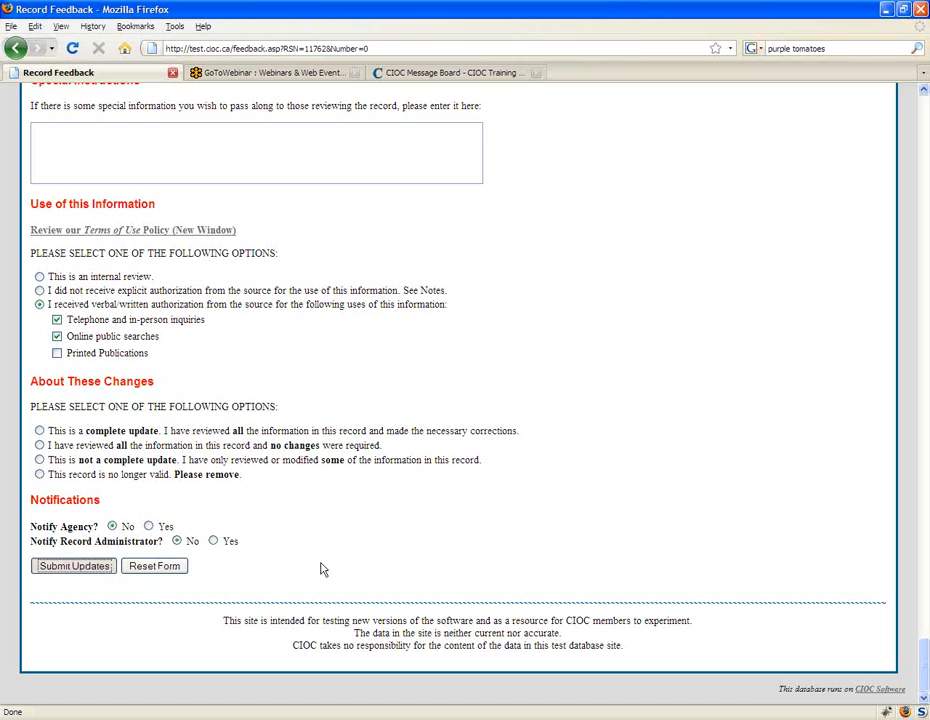
left_click(469, 387)
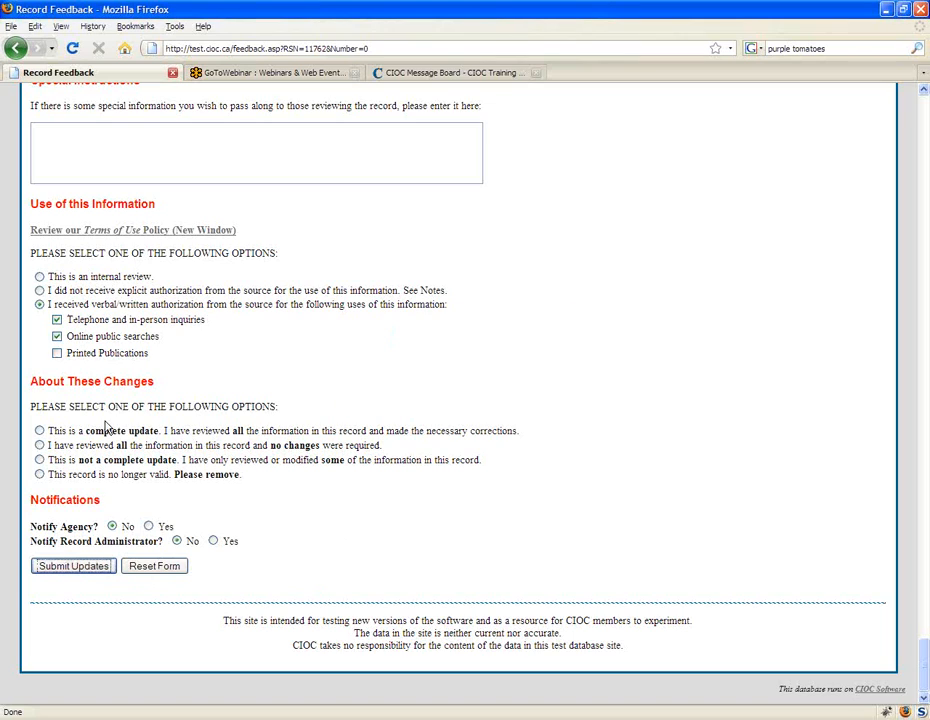
left_click(39, 460)
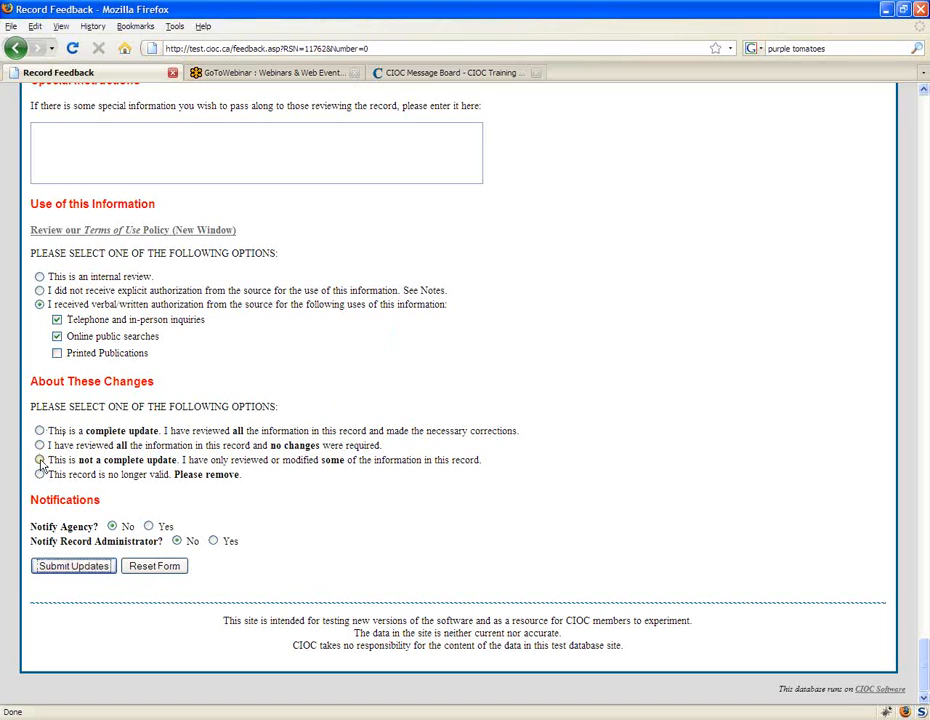
left_click(83, 567)
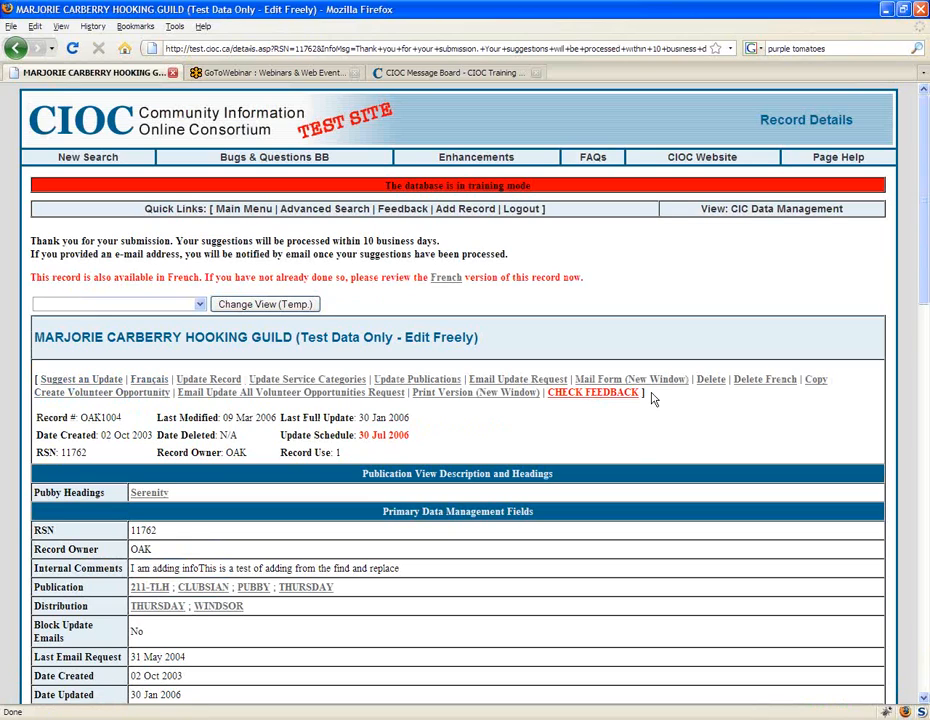
Step: Point out the CHECK FEEDBACK notice on the record details page and open the Review Feedback list
left_click_drag(645, 394, 548, 404)
left_click(548, 404)
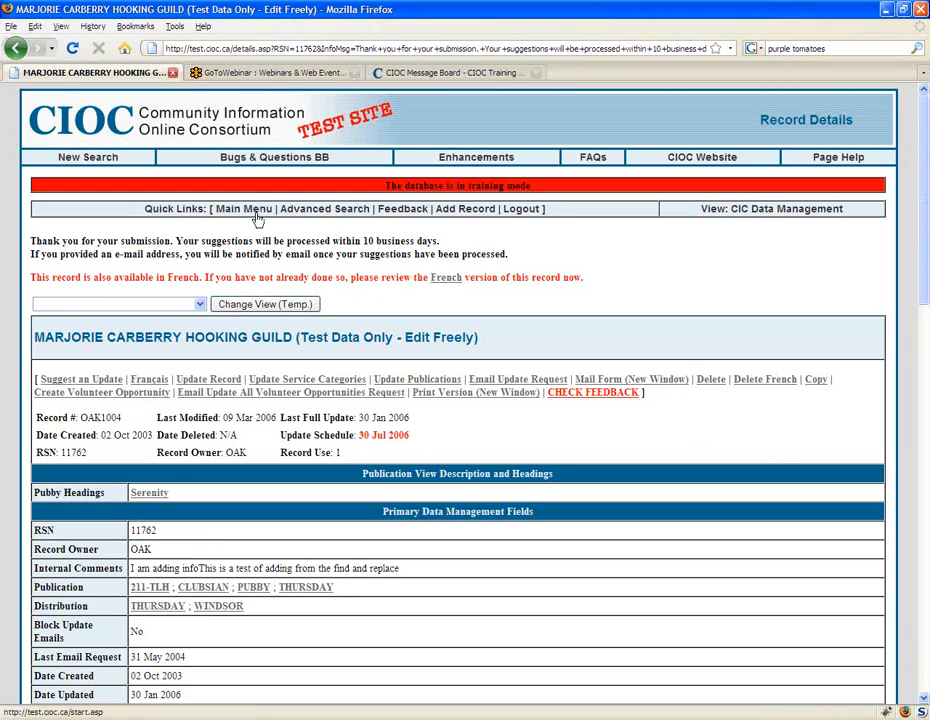
left_click(403, 209)
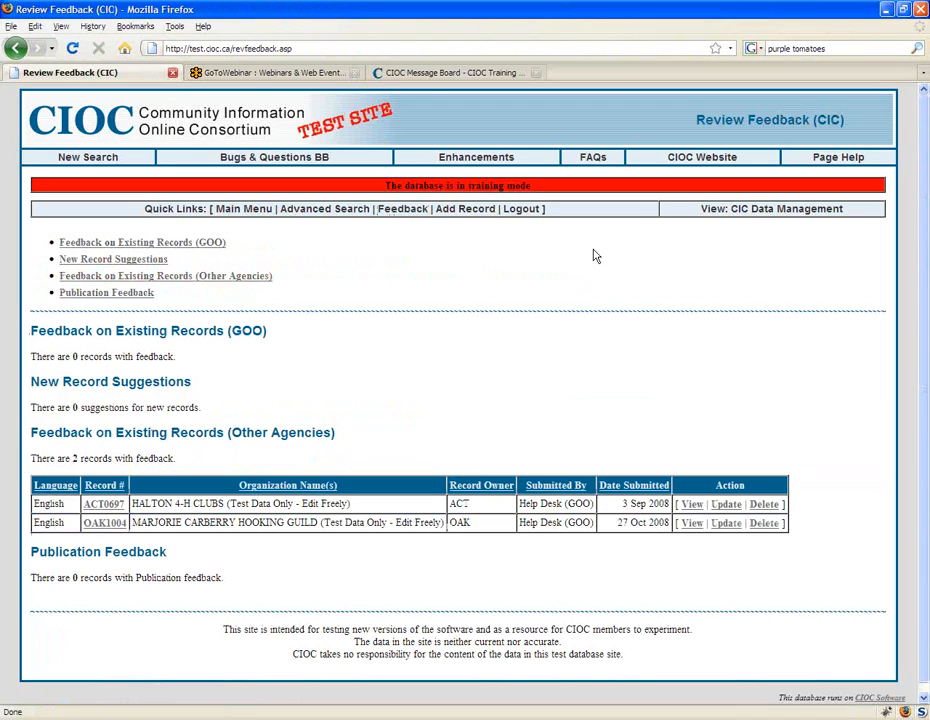
Step: Point out the Feedback on Existing Records (GOO) section, return to the hooking guild record, and open its Suggest an Update form
left_click_drag(31, 328, 270, 337)
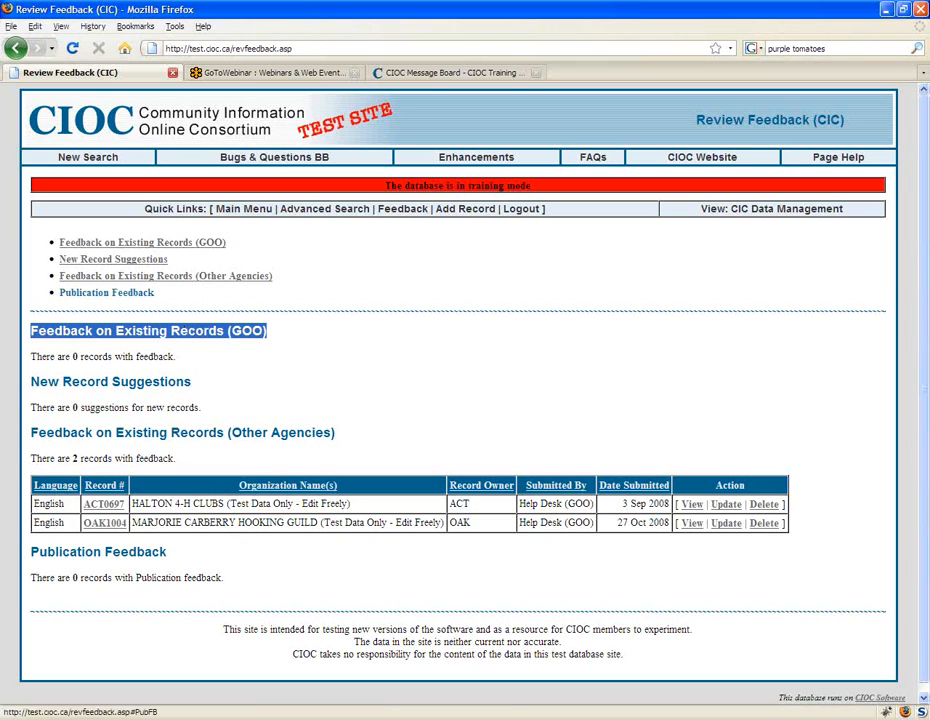
left_click(19, 46)
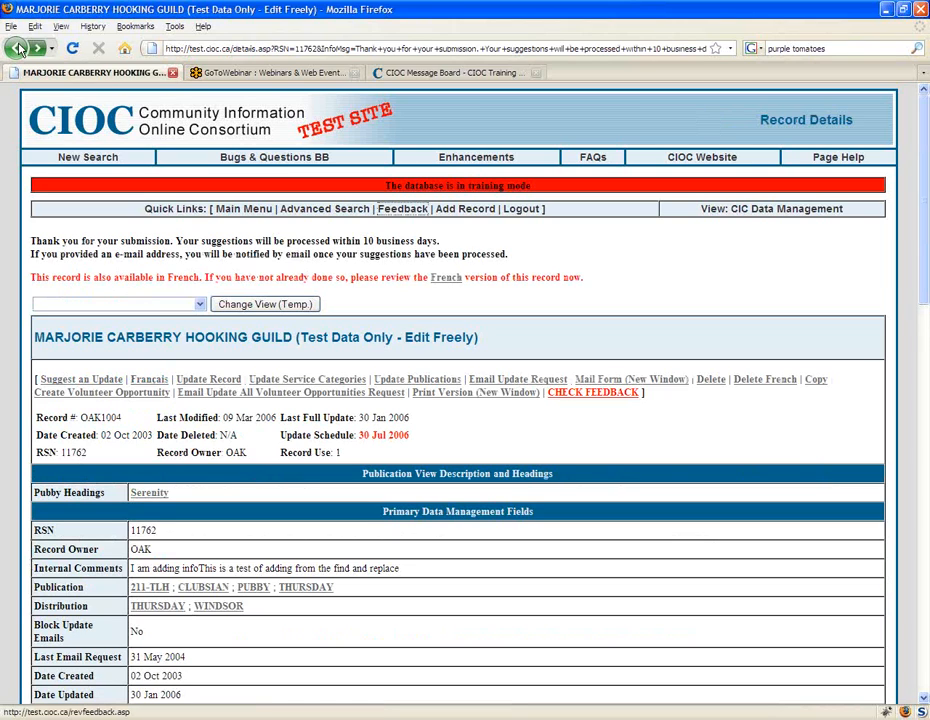
left_click(106, 380)
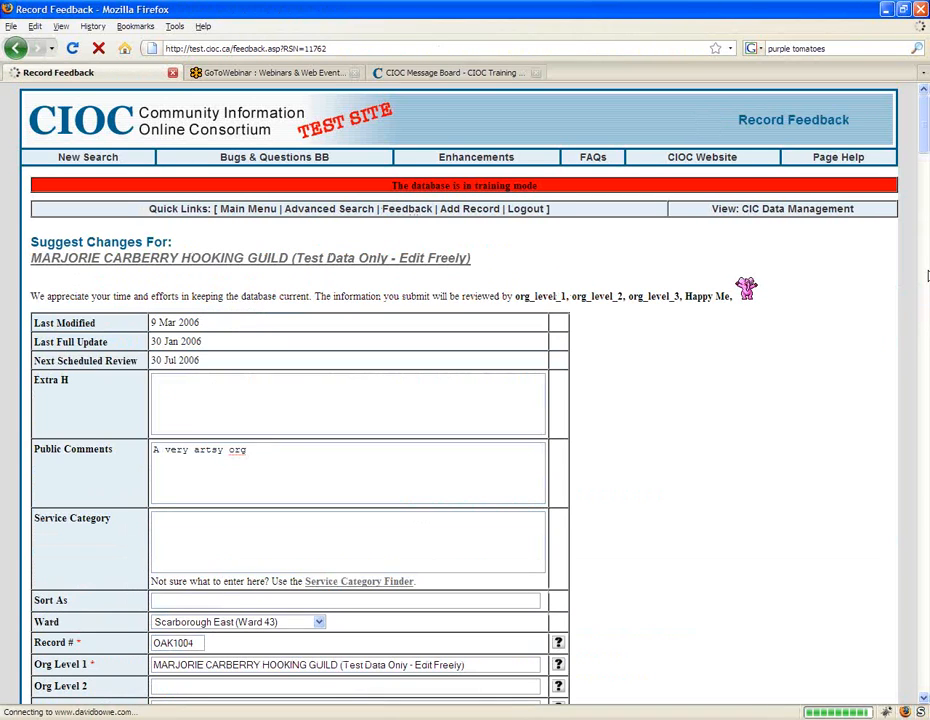
Step: Extend the CLUBSIAN_HEADINGS text in the feedback form to read "Bridge clubs are really neat"
left_click_drag(927, 276, 927, 635)
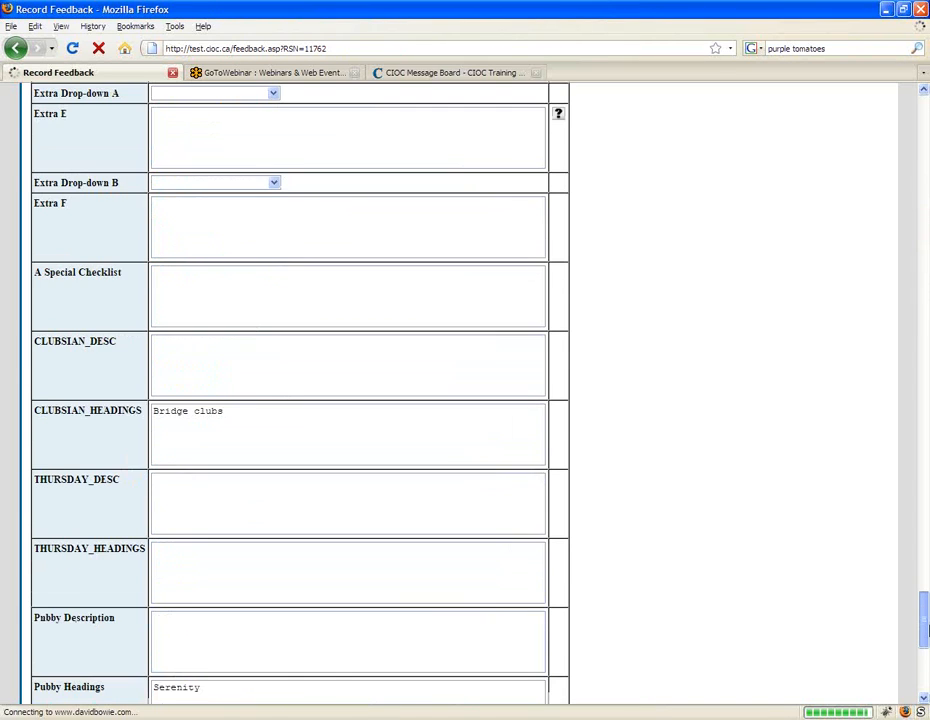
left_click(197, 290)
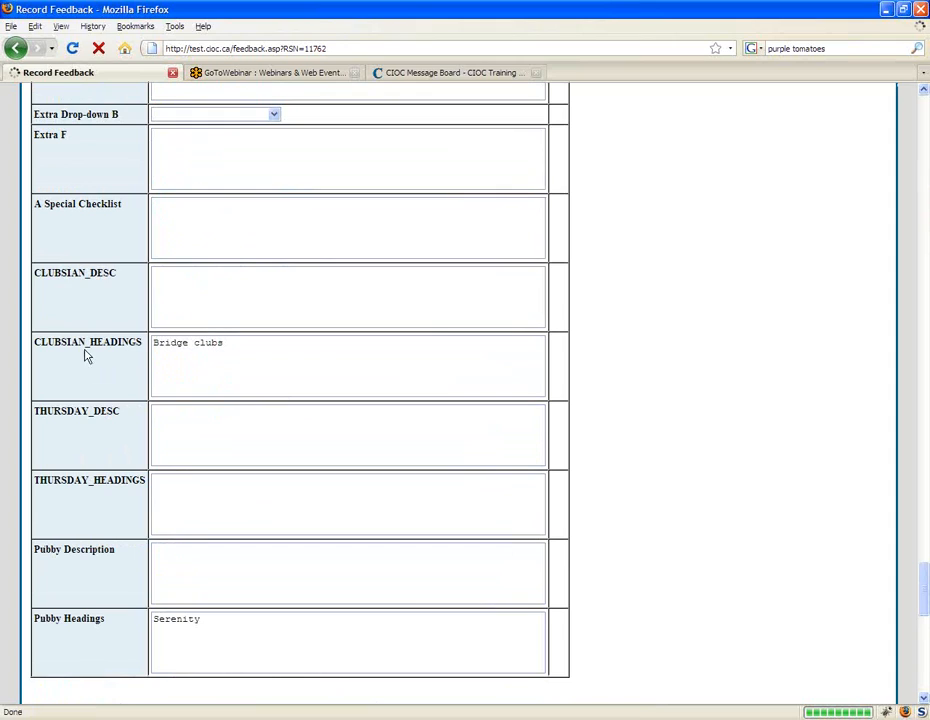
left_click_drag(33, 272, 120, 280)
left_click_drag(145, 345, 31, 345)
left_click(280, 347)
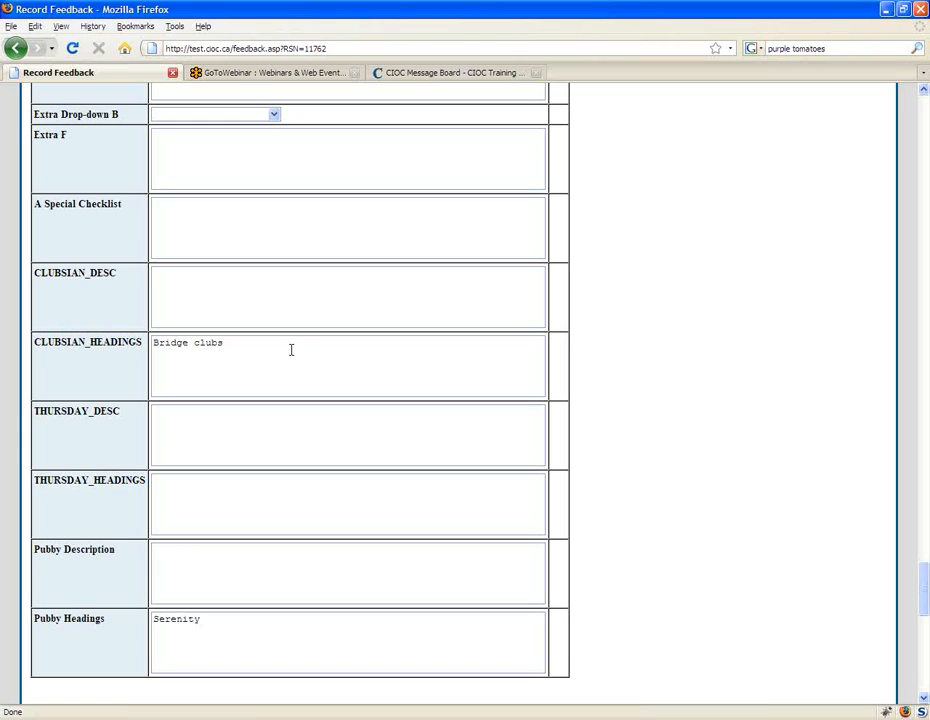
type("are really neat")
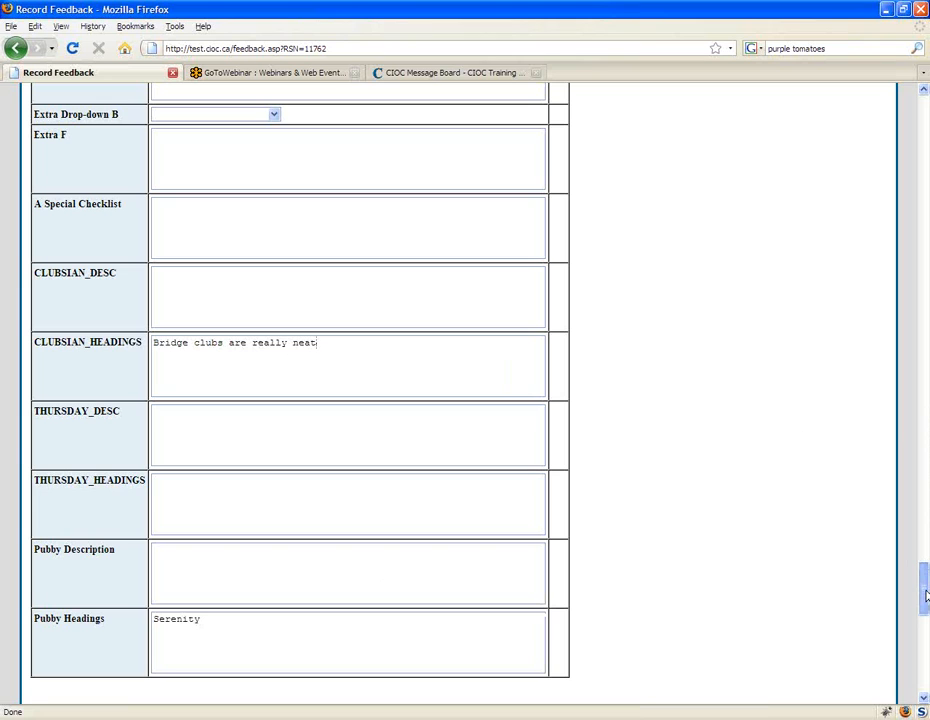
Step: Mark the feedback as an internal review and a complete update, and submit the updates
left_click_drag(925, 595, 925, 657)
left_click(41, 444)
left_click(40, 598)
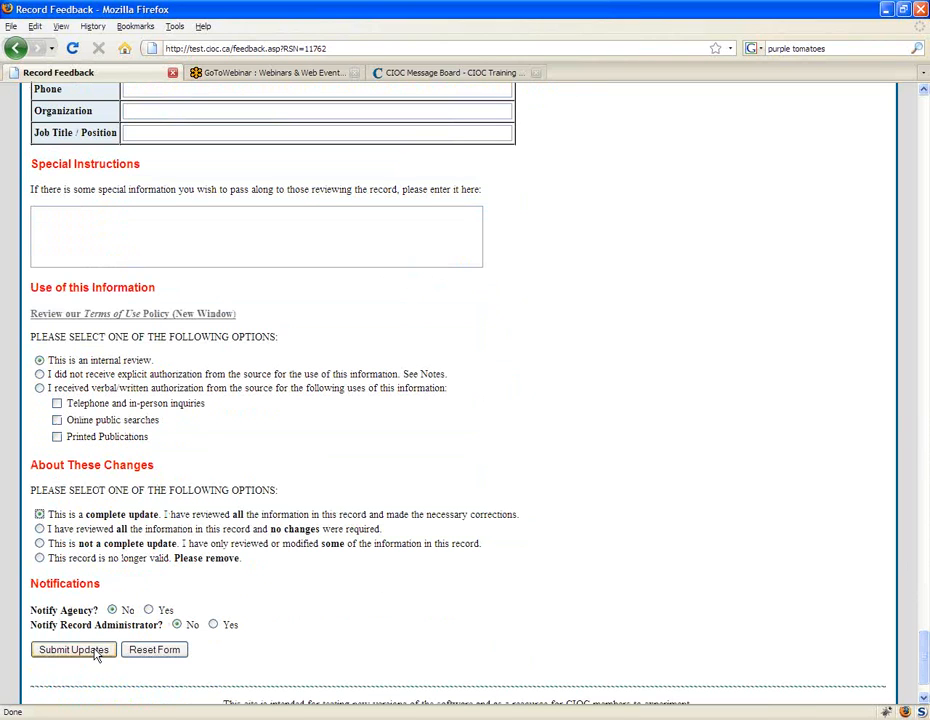
left_click(94, 653)
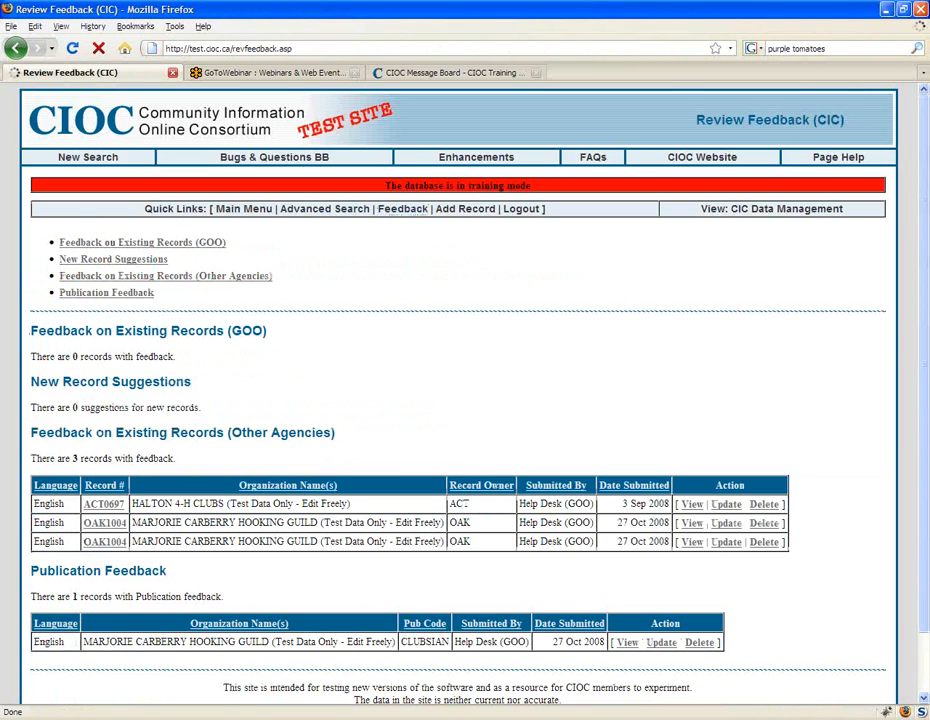
Step: Locate the CLUBSIAN entry under Publication Feedback in the Review Feedback list and view its details
scroll(228, 443, "down", 2)
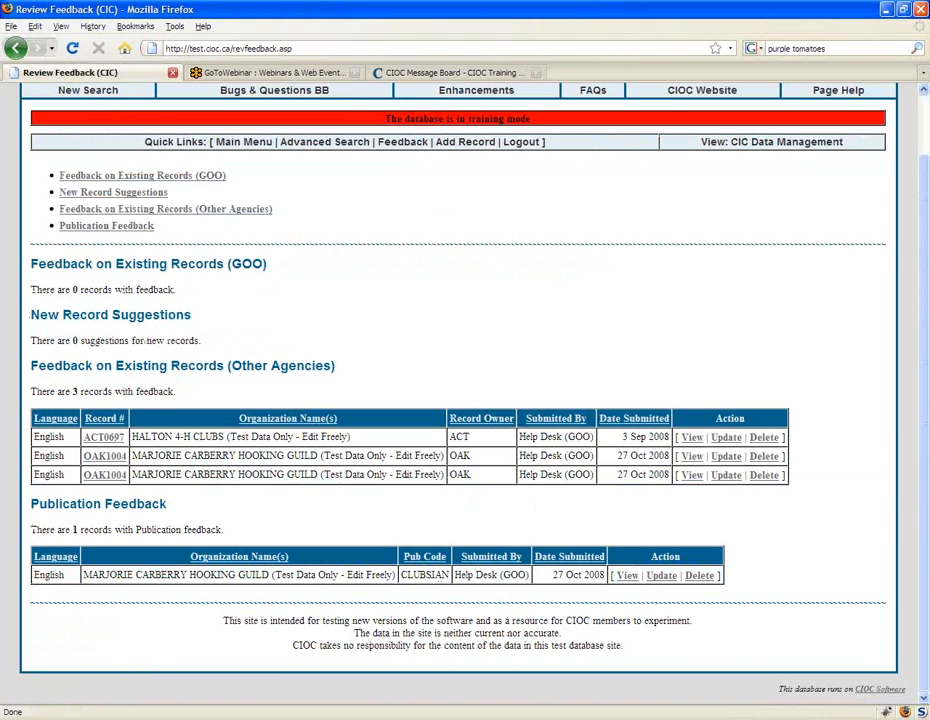
left_click_drag(402, 575, 450, 575)
left_click(401, 577)
left_click(627, 576)
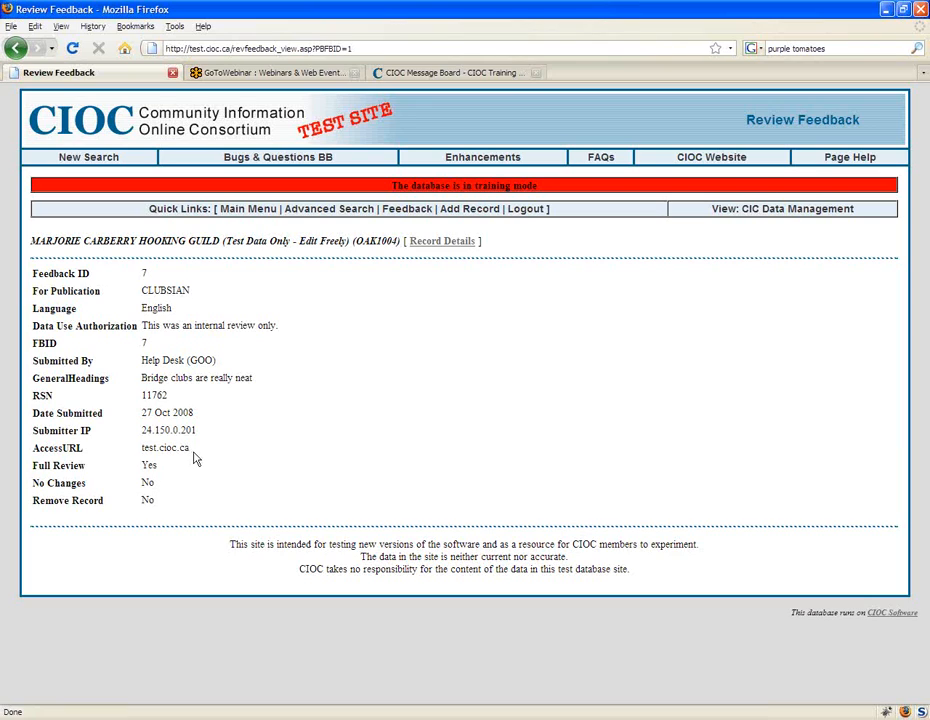
Step: Examine the AccessURL and GeneralHeadings values in the CLUBSIAN publication feedback
left_click_drag(190, 454, 140, 451)
left_click(228, 467)
left_click_drag(251, 378, 139, 378)
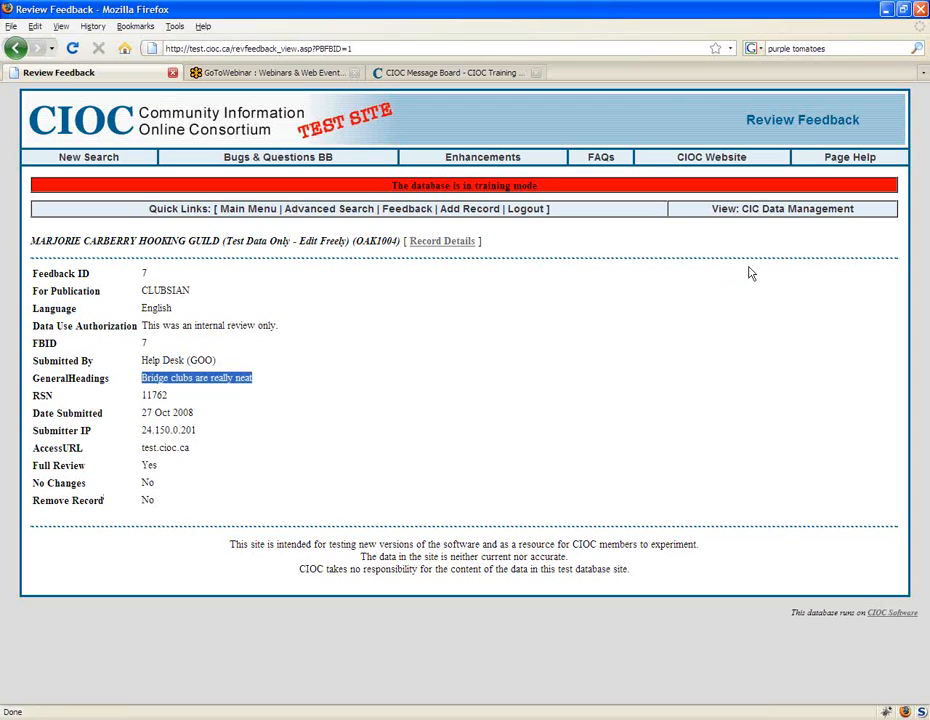
left_click(921, 19)
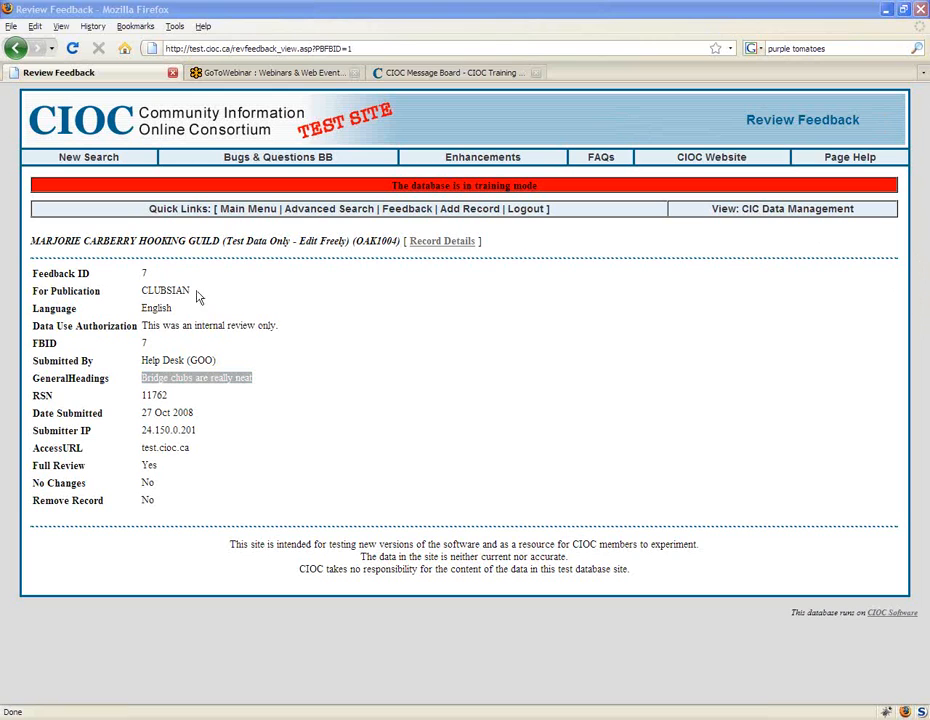
Step: Return to the filled-in Record Feedback form and enter "Here's a change" in THURSDAY_DESC
left_click(20, 48)
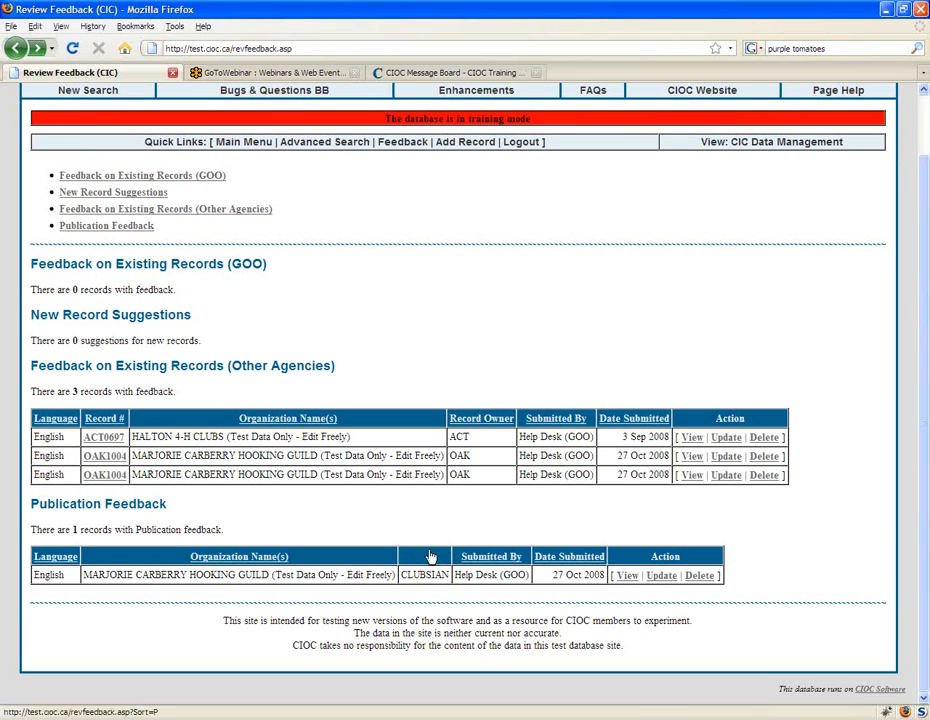
left_click(14, 48)
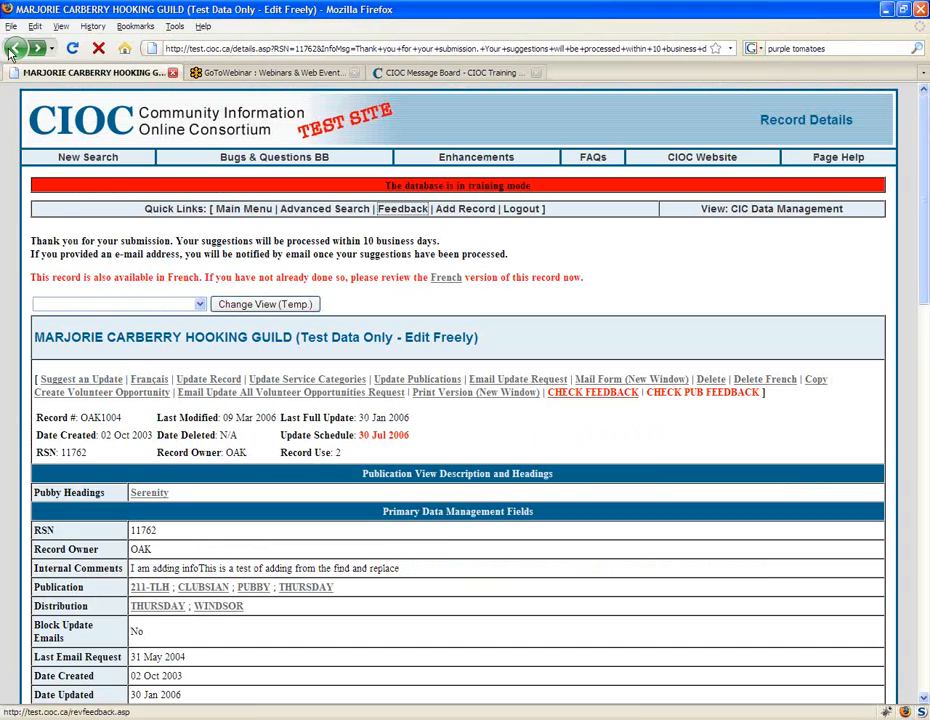
left_click(14, 48)
scroll(490, 580, "up", 15)
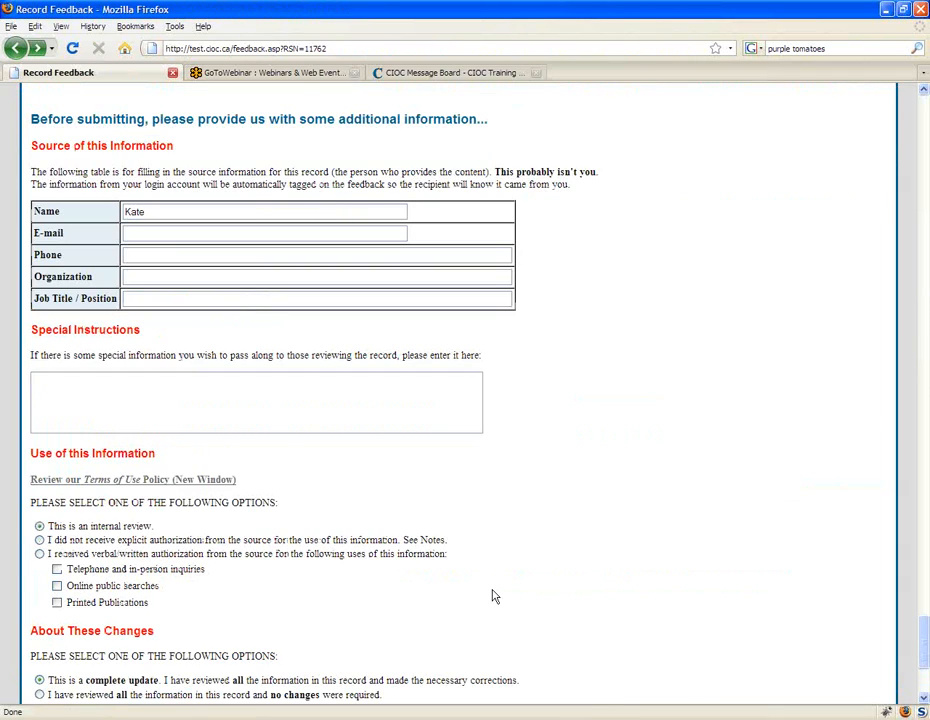
left_click(216, 404)
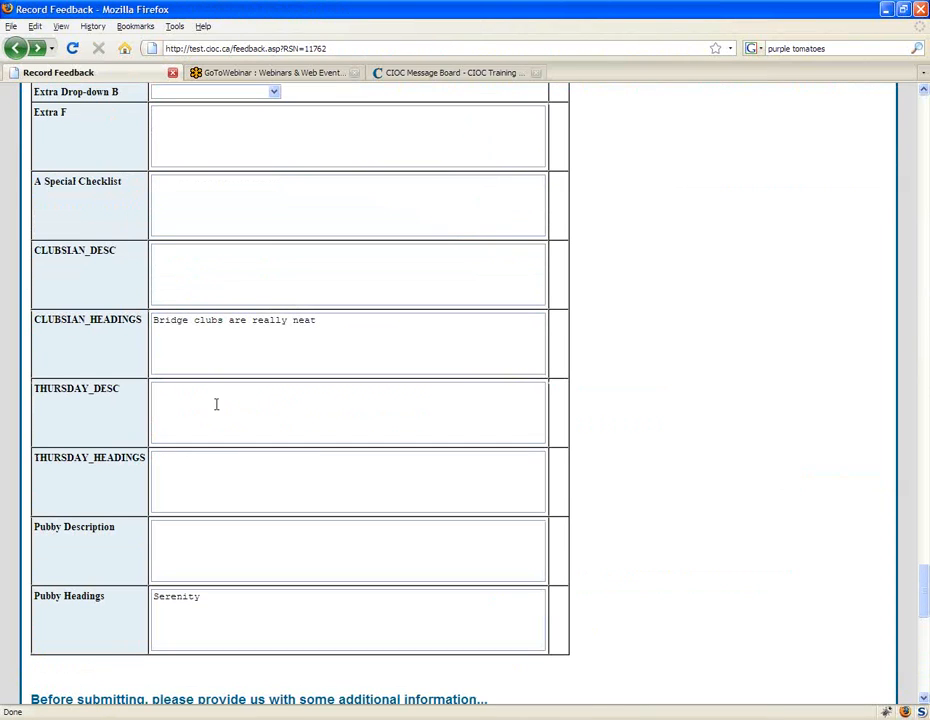
type("Here's a change")
Step: Enter "Here's another change" in the THURSDAY_HEADINGS field
key("Tab")
type("Here's another Chang")
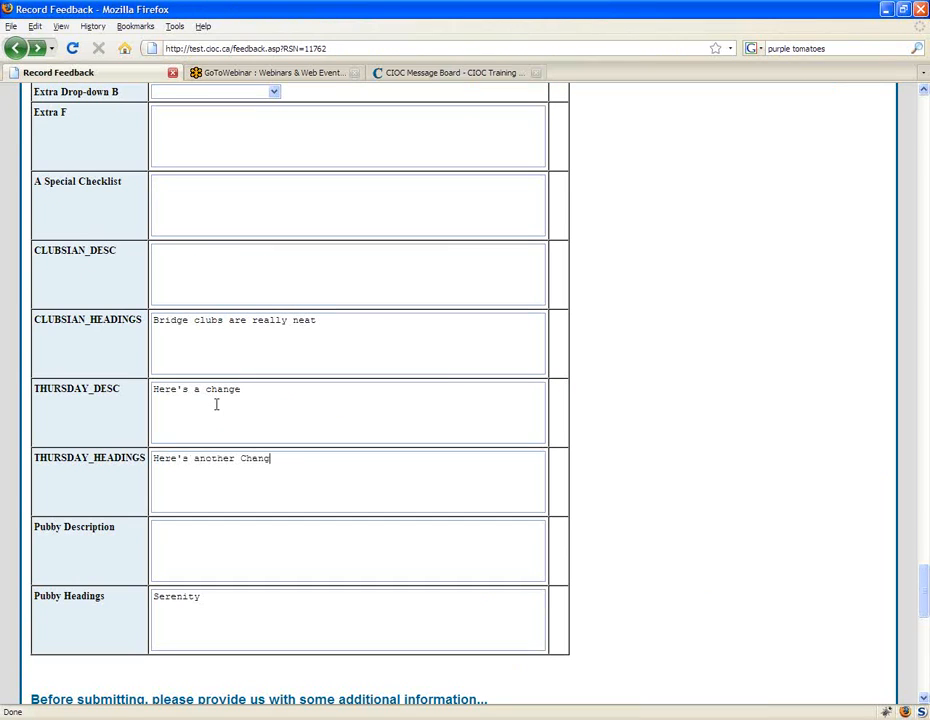
key("BackSpace")
key("BackSpace")
key("BackSpace")
key("BackSpace")
key("BackSpace")
type("chenge")
Step: Submit the updates as a complete update and open the Review Feedback list from the record details page
scroll(790, 427, "down", 5)
scroll(899, 461, "down", 5)
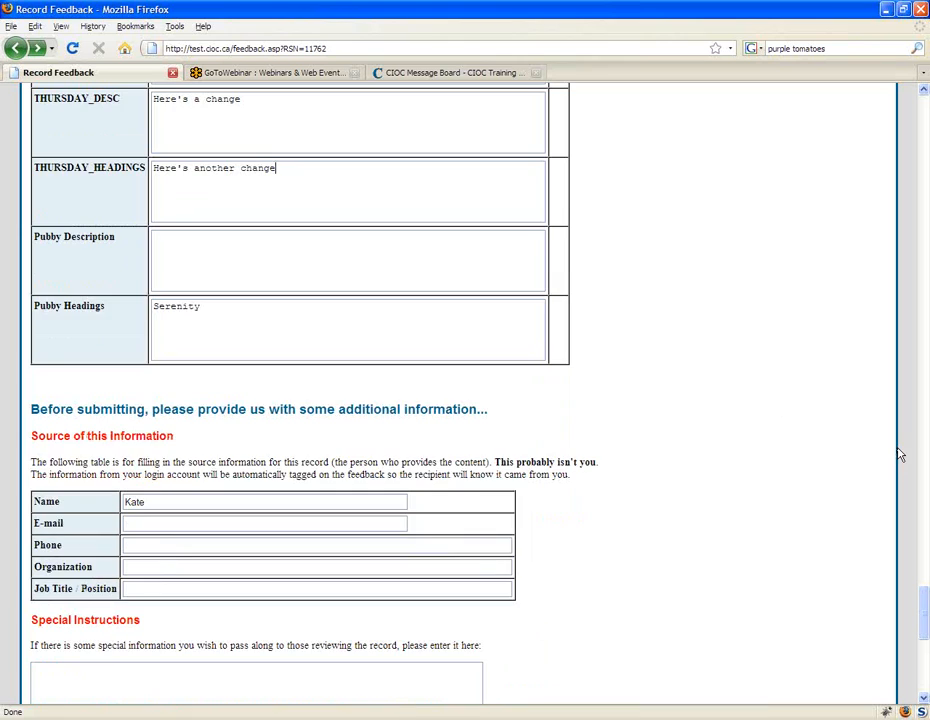
scroll(876, 504, "down", 5)
left_click(73, 566)
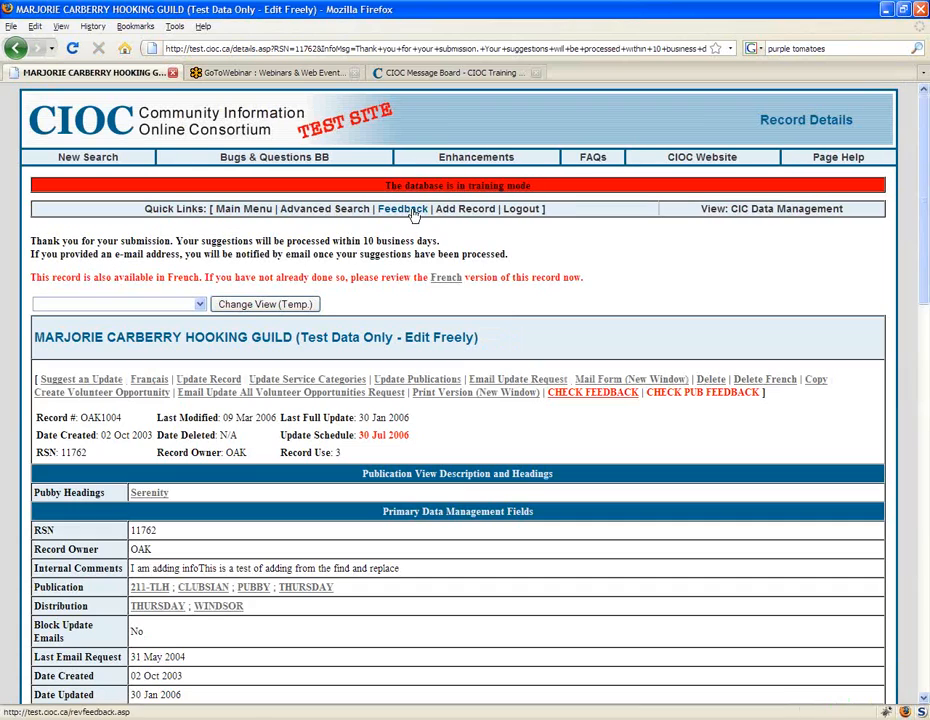
left_click(412, 216)
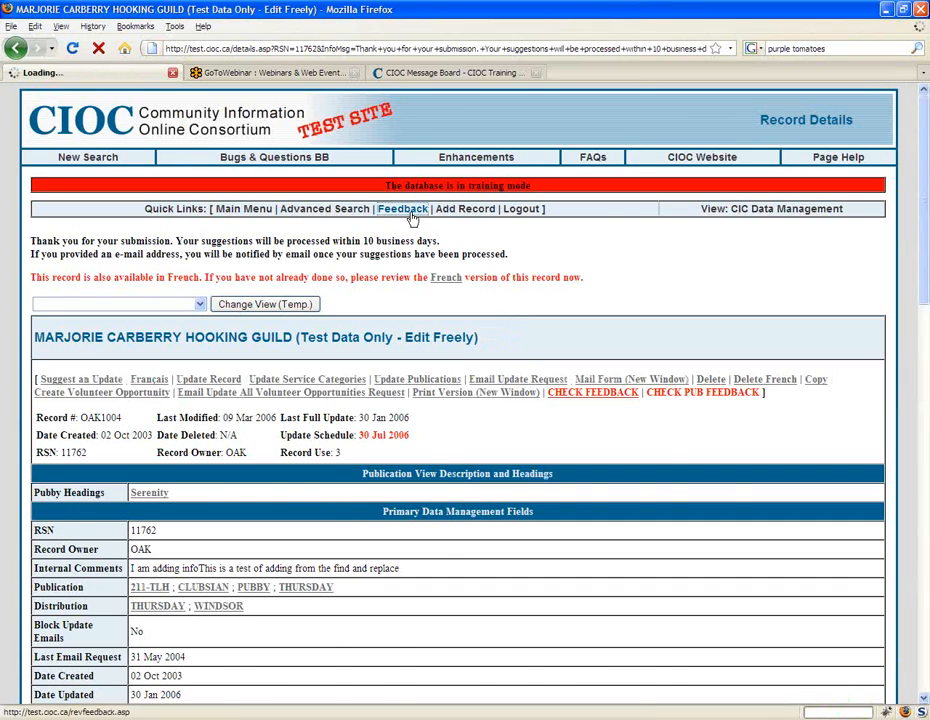
Step: Examine the Publication Feedback rows, pointing out the second CLUBSIAN entry and the THURSDAY entry
scroll(824, 425, "down", 3)
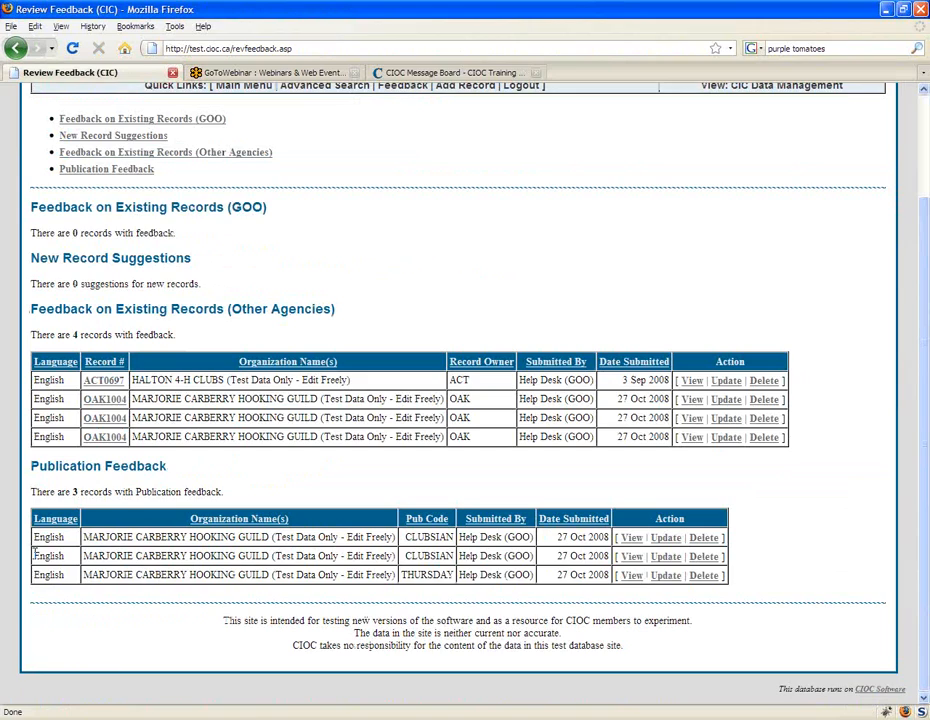
left_click_drag(32, 556, 422, 555)
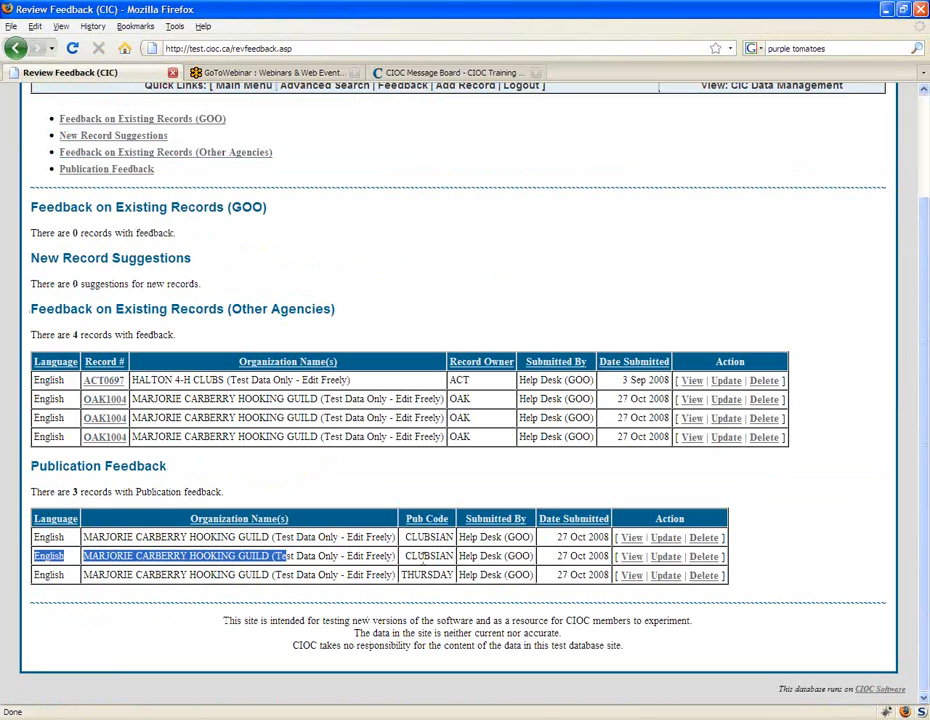
left_click_drag(422, 556, 427, 578)
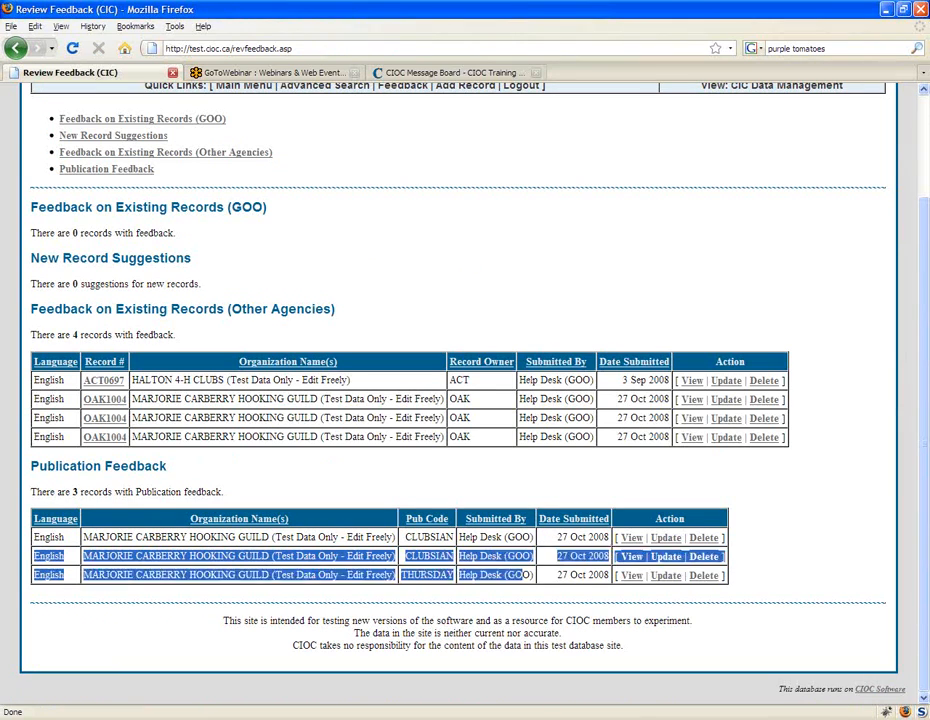
double_click(427, 575)
left_click(336, 571)
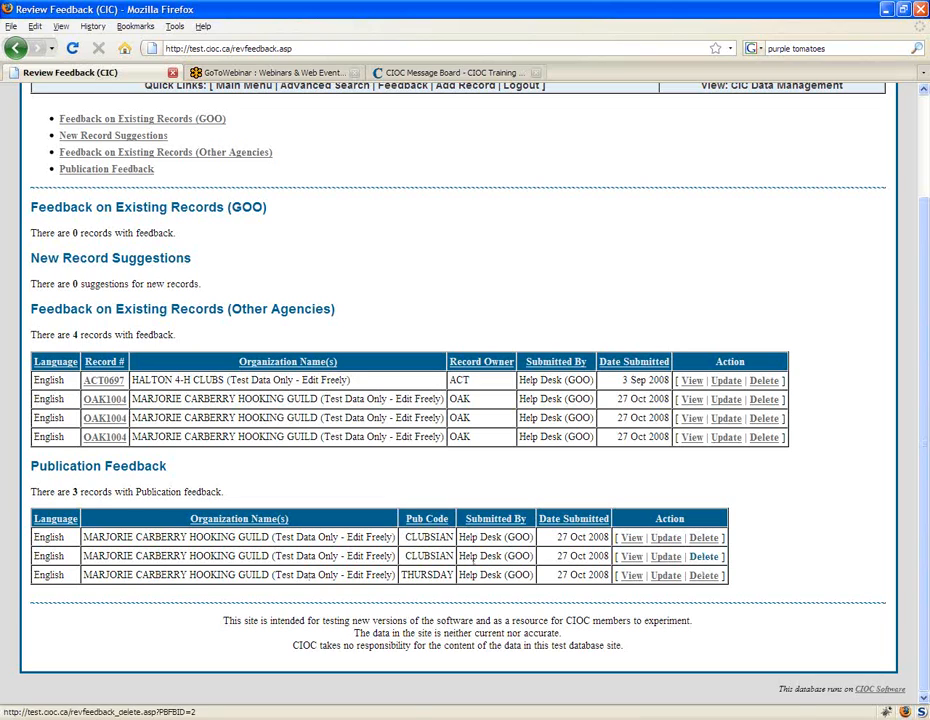
Step: Delete the second CLUBSIAN entry from Publication Feedback and point out the THURSDAY entry
left_click(704, 556)
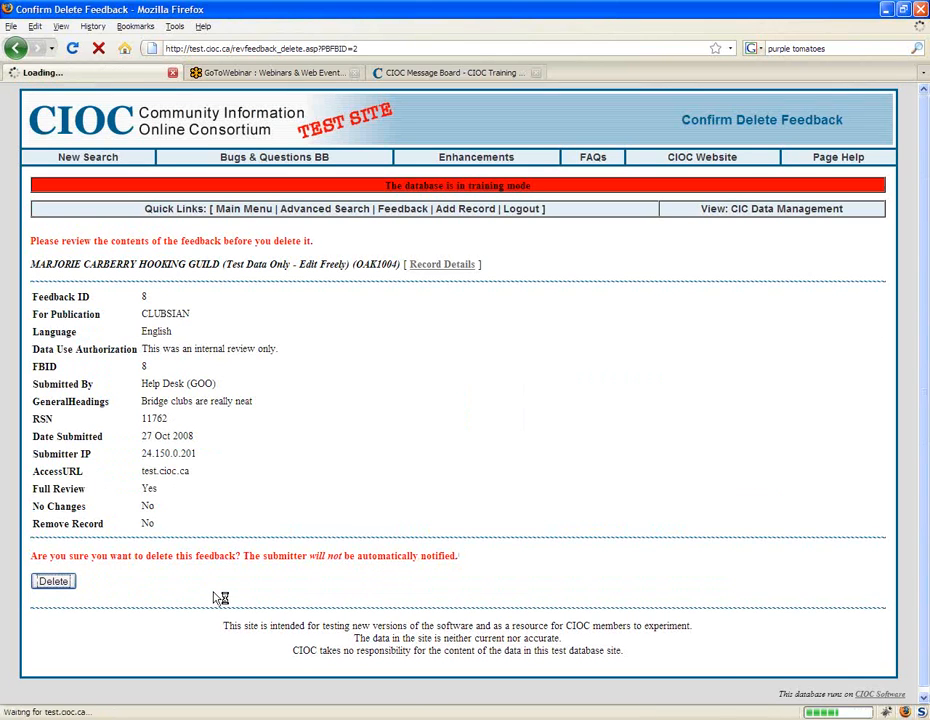
scroll(454, 571, "down", 3)
double_click(440, 575)
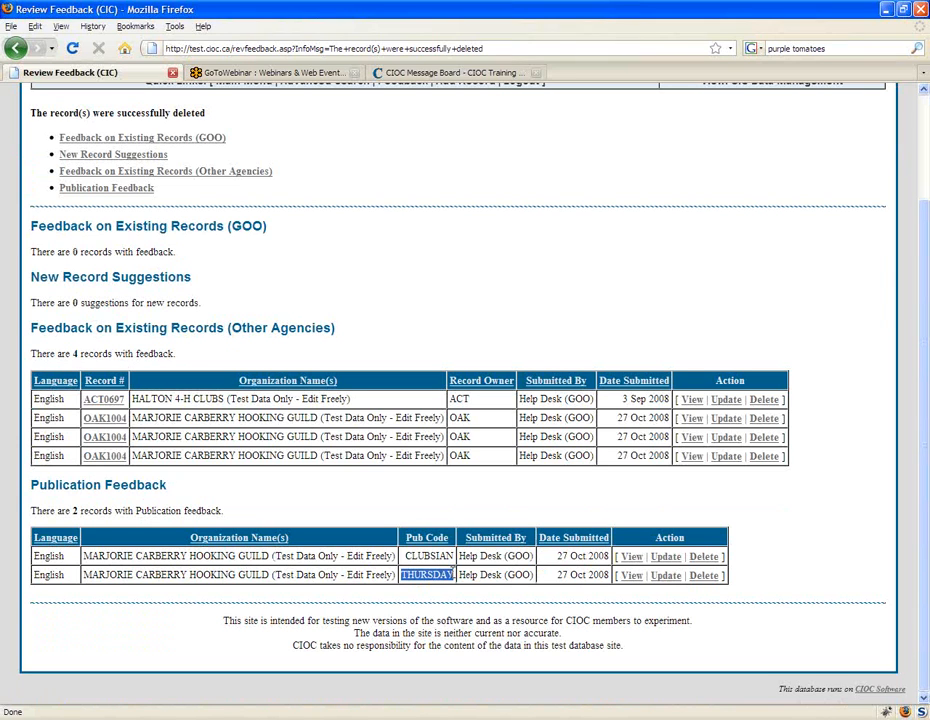
left_click(375, 453)
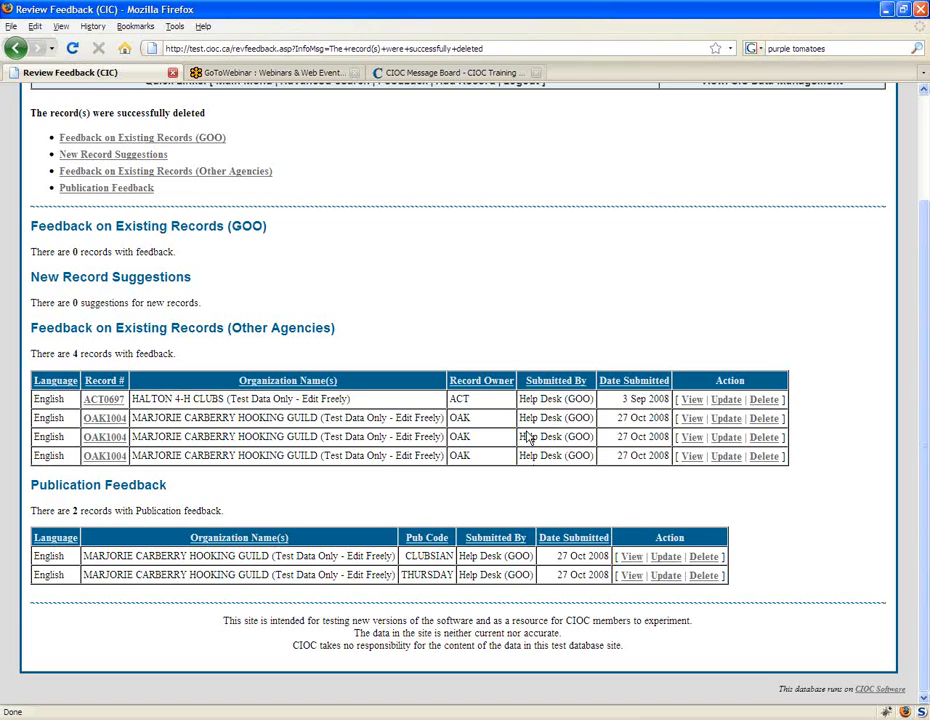
Step: Delete the last OAK1004 entry under Feedback on Existing Records (Other Agencies)
left_click(766, 457)
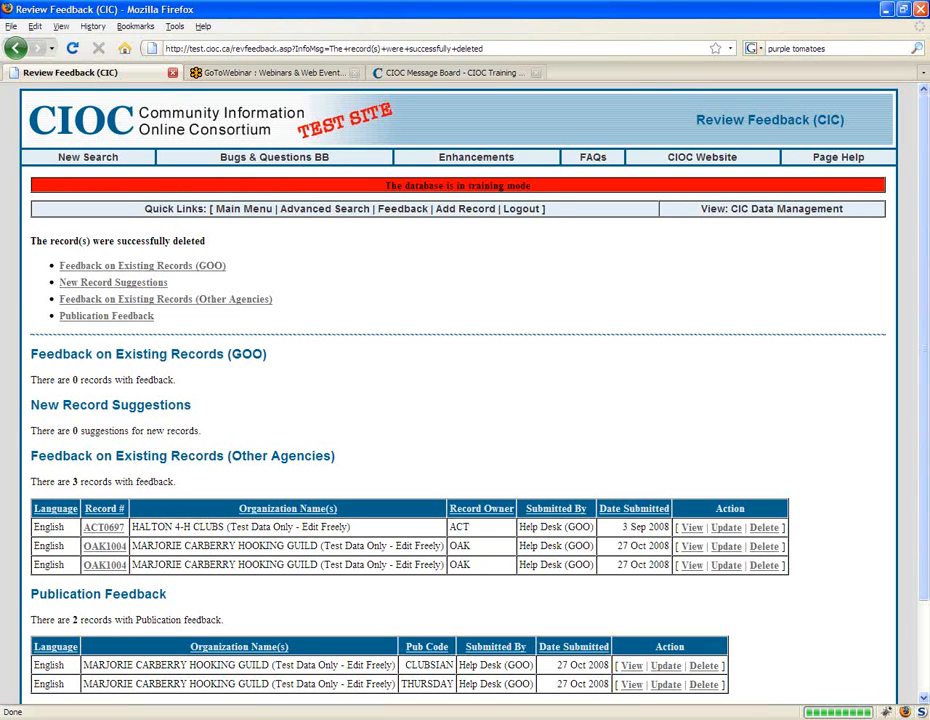
scroll(458, 400, "down", 1)
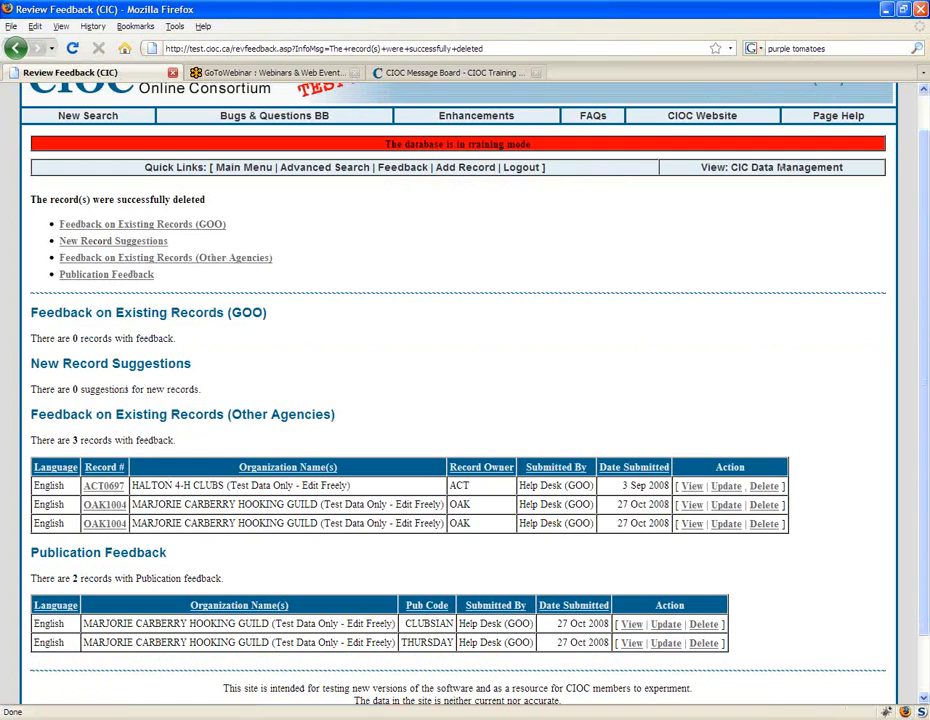
scroll(735, 524, "down", 2)
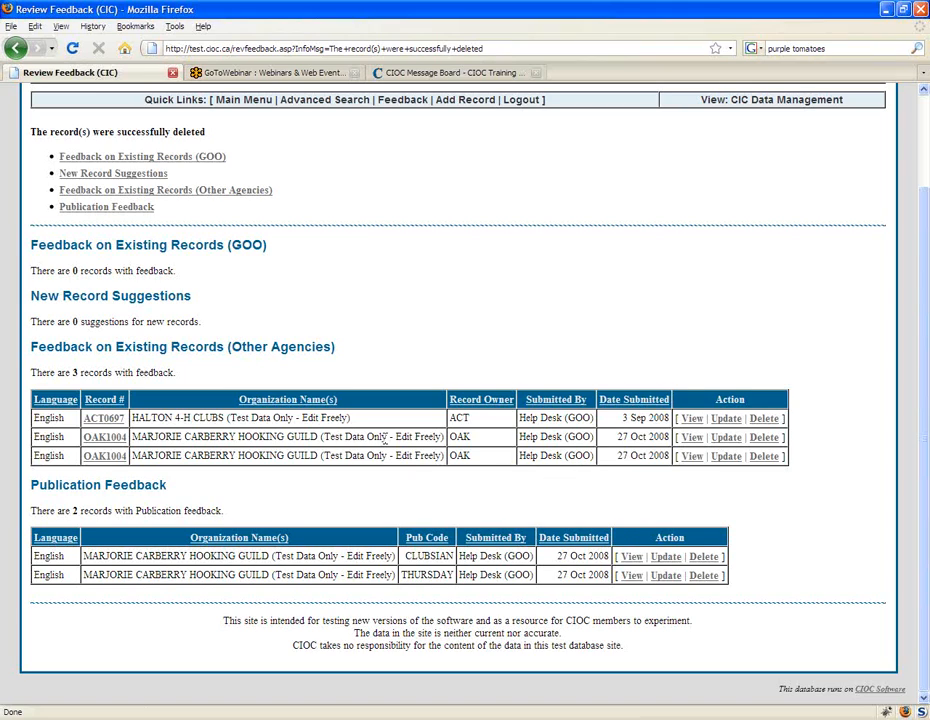
Step: View the feedback on HALTON 4-H CLUBS (ACT0697) and return to the Review Feedback list
scroll(555, 437, "up", 1)
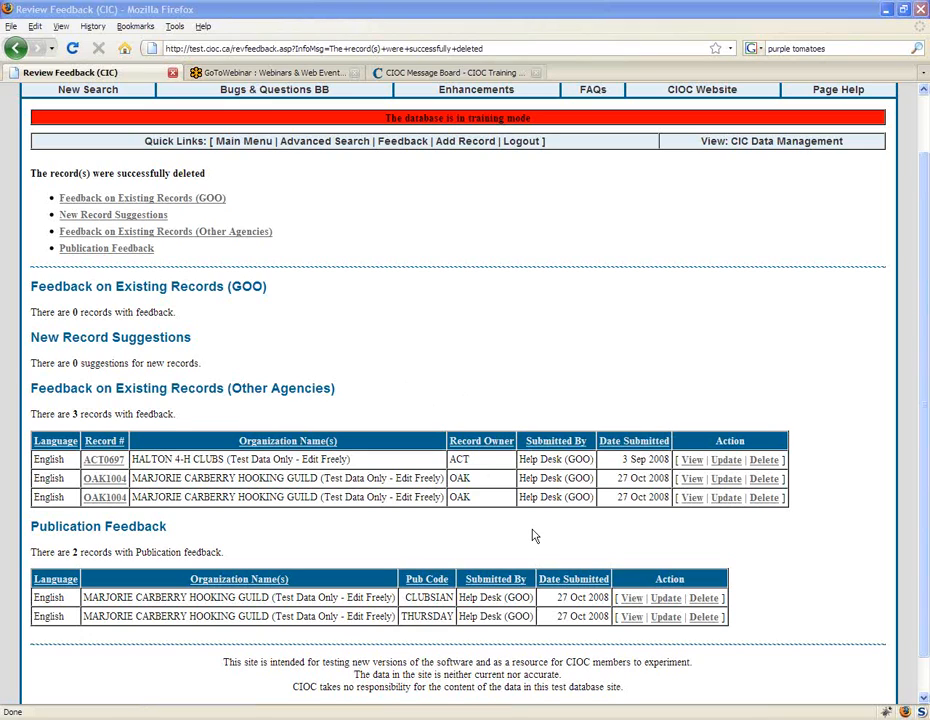
left_click(692, 460)
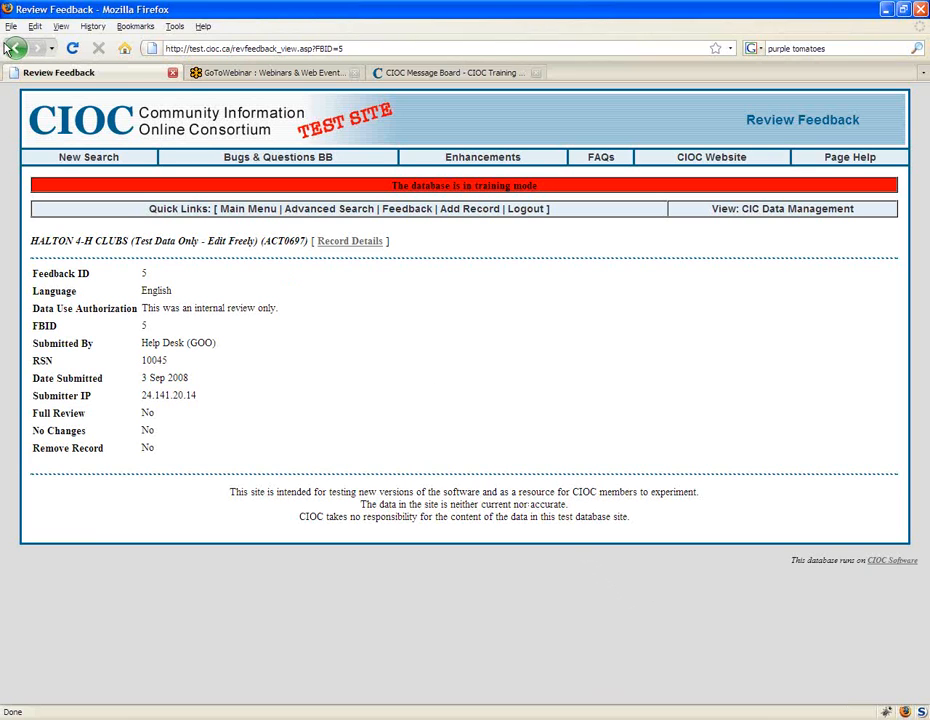
left_click(14, 48)
Step: View the first OAK1004 feedback entry and examine its suggested EXTRA_H and AREAS_SERVED changes
left_click(694, 481)
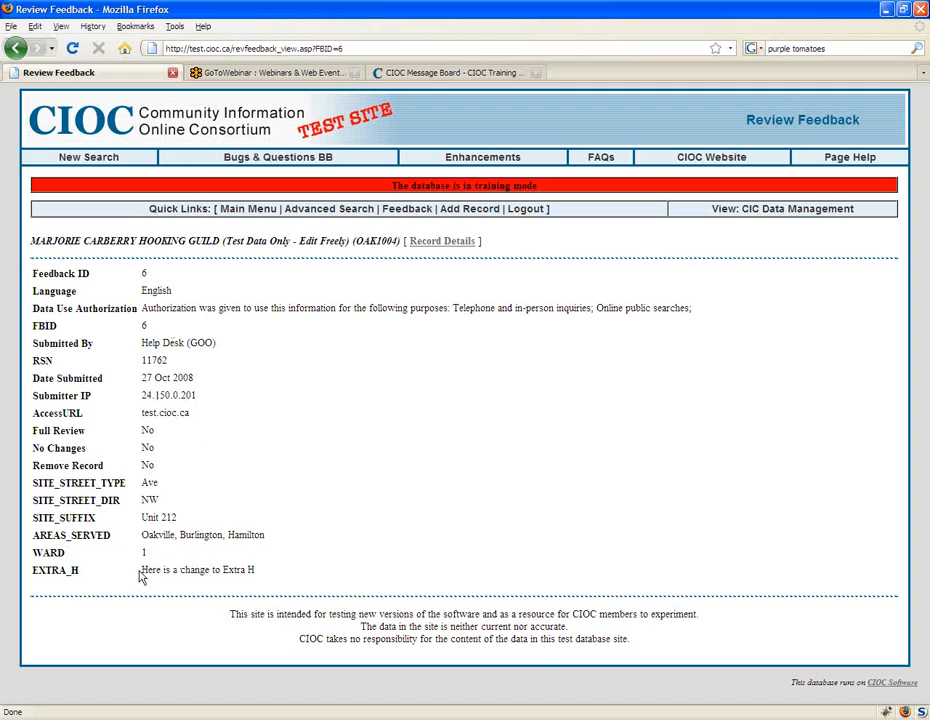
left_click_drag(141, 574, 211, 559)
left_click_drag(152, 537, 252, 535)
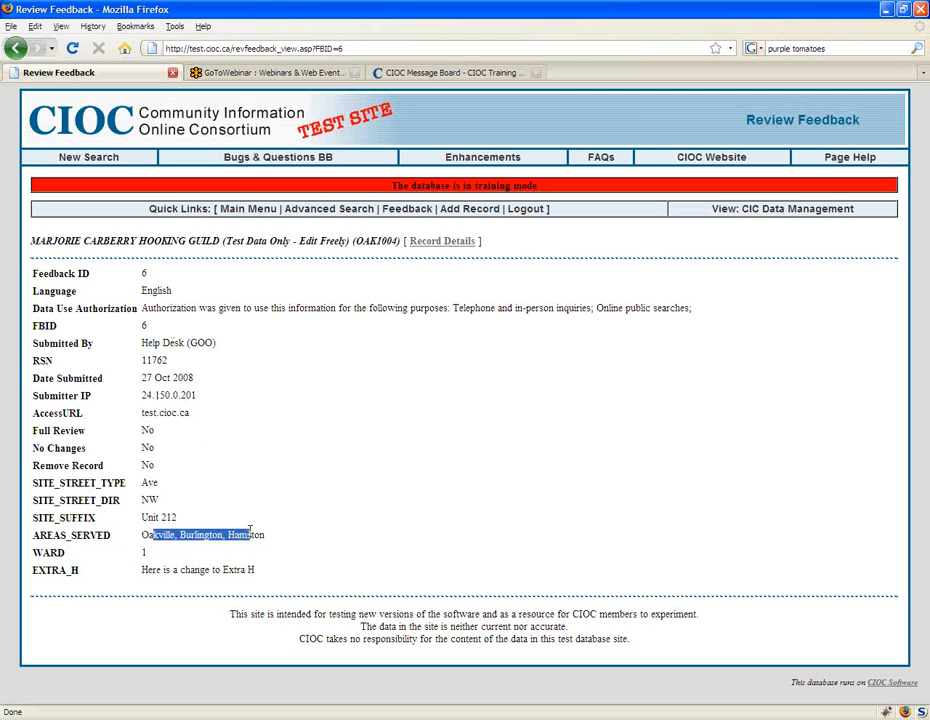
Step: Examine the Data Use Authorization and Submitted By details of the first OAK1004 feedback entry and return to the Review Feedback list
left_click(180, 519)
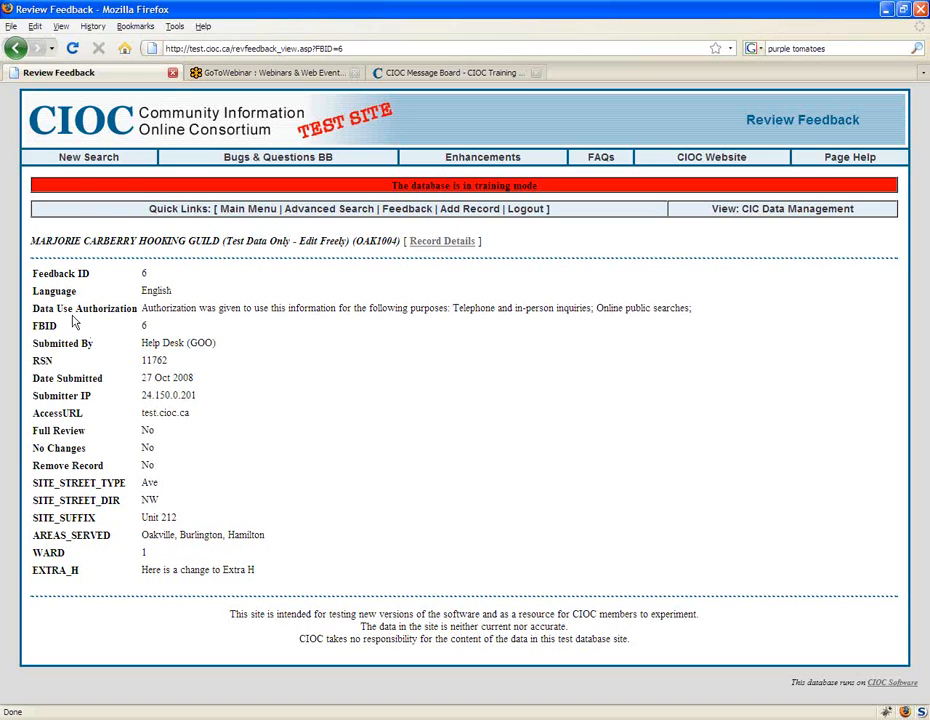
left_click_drag(33, 308, 137, 308)
left_click(266, 367)
left_click_drag(218, 351, 139, 353)
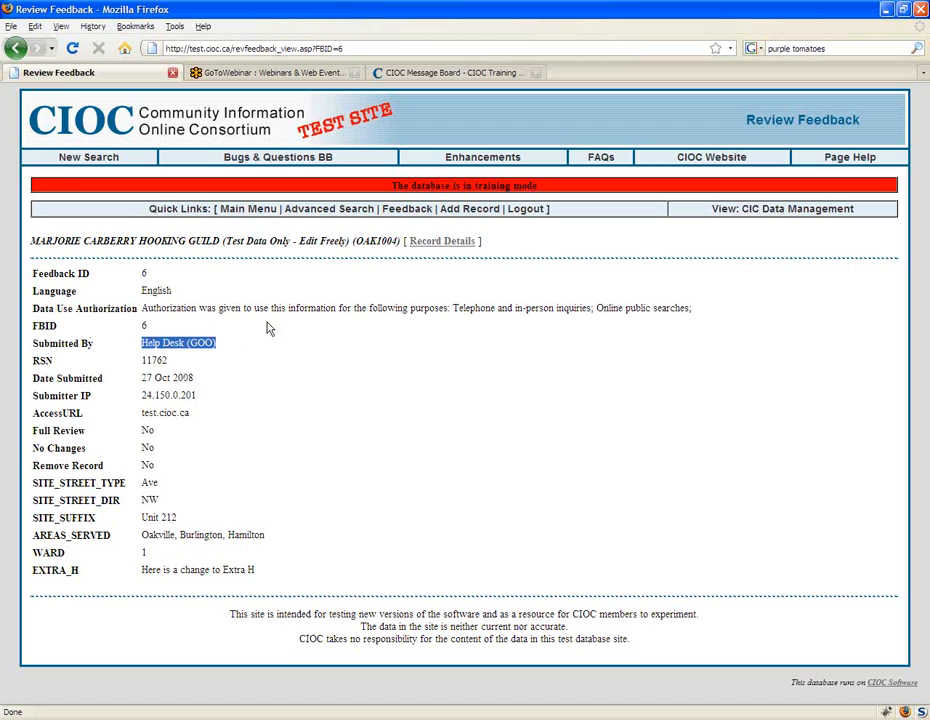
left_click(281, 350)
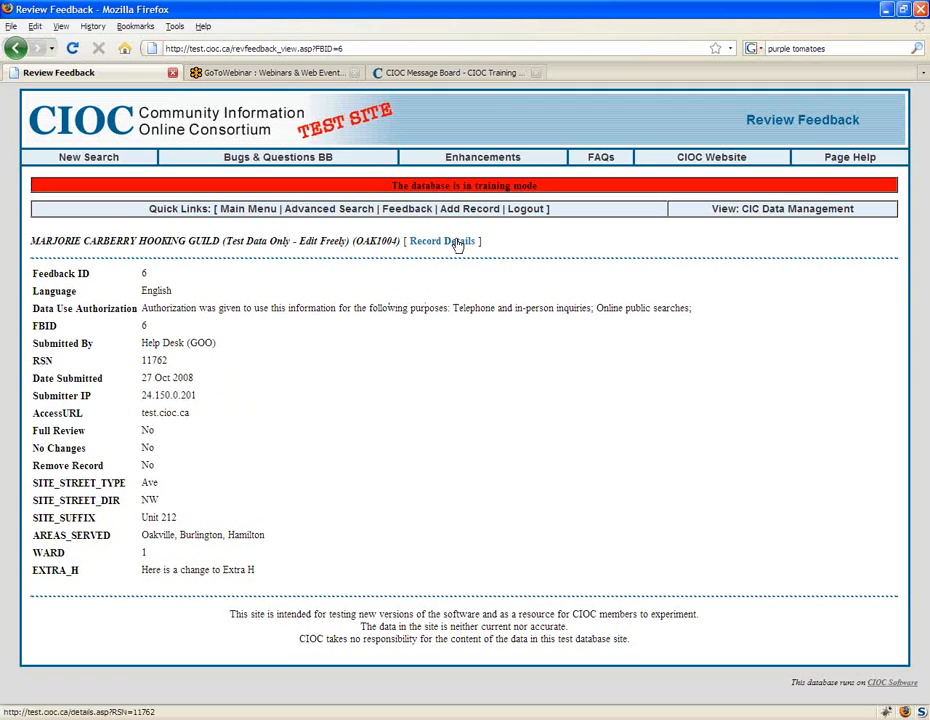
left_click(457, 246)
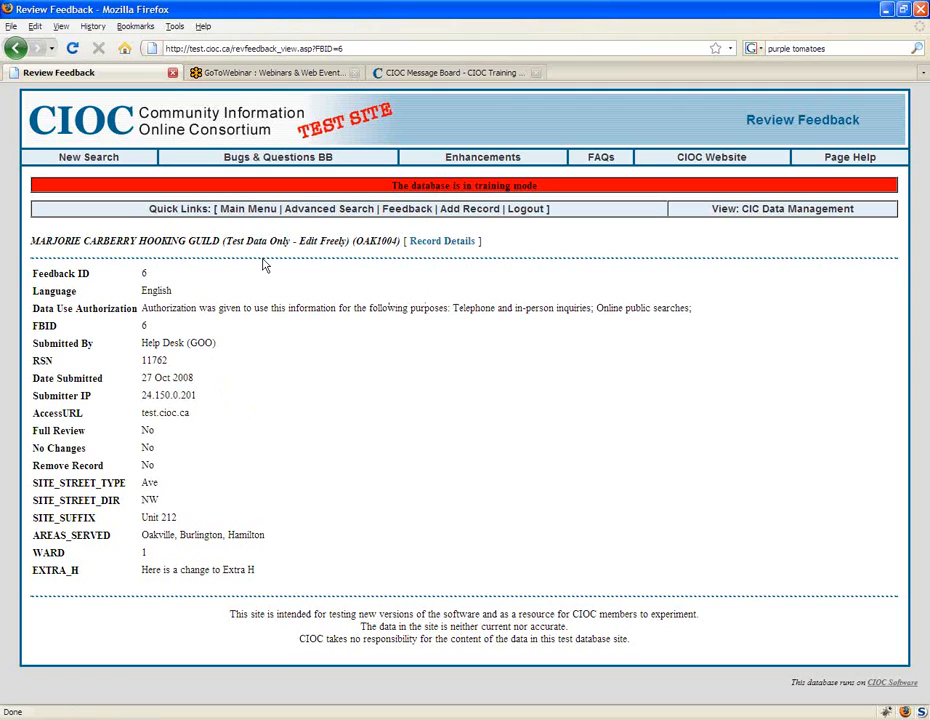
left_click(17, 50)
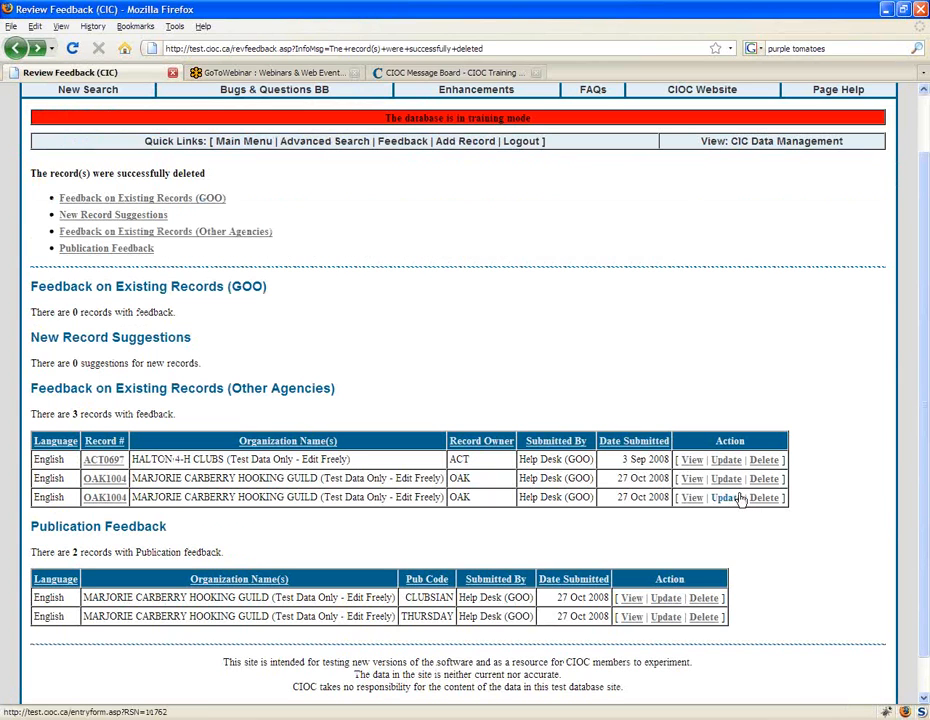
Step: Open the update form from the first OAK1004 entry, examine Feedback #1, #2 and #3 under Check Feedback, and return to the list
scroll(714, 540, "down", 1)
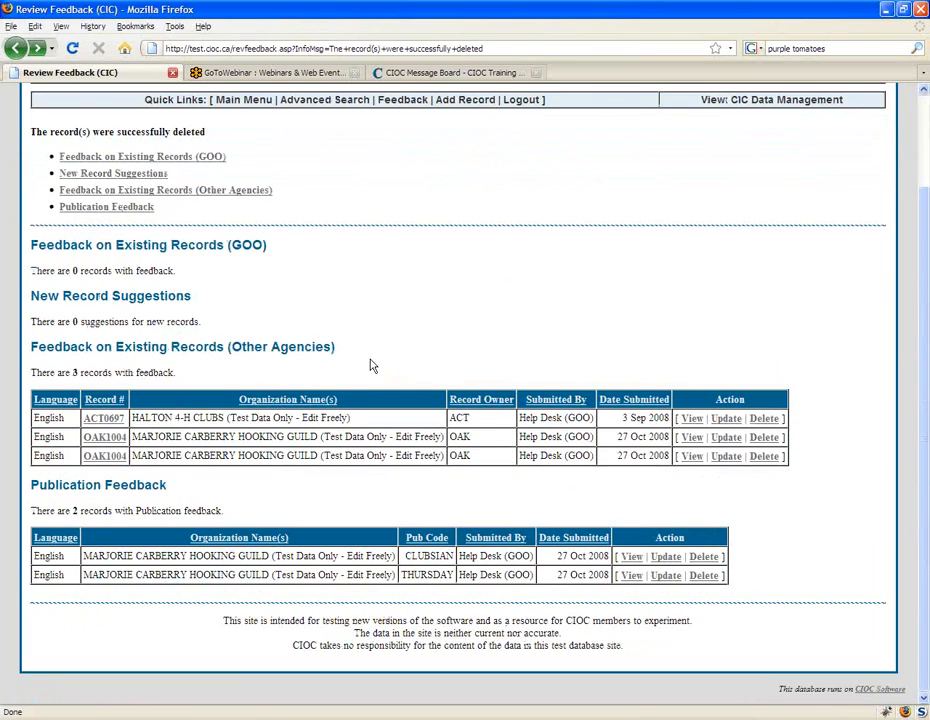
left_click(726, 438)
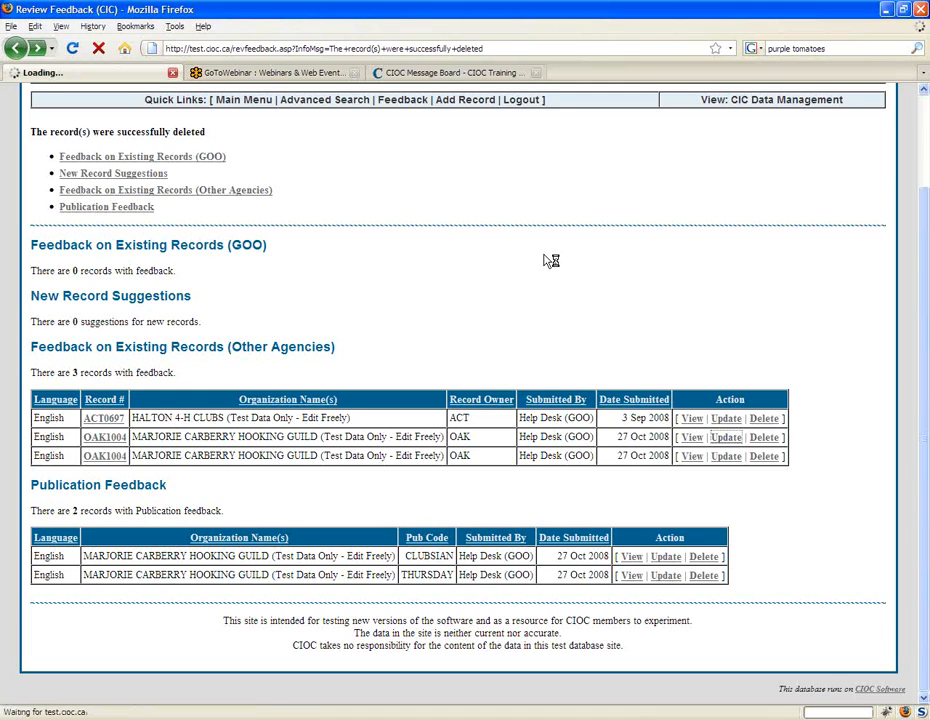
scroll(606, 435, "down", 1)
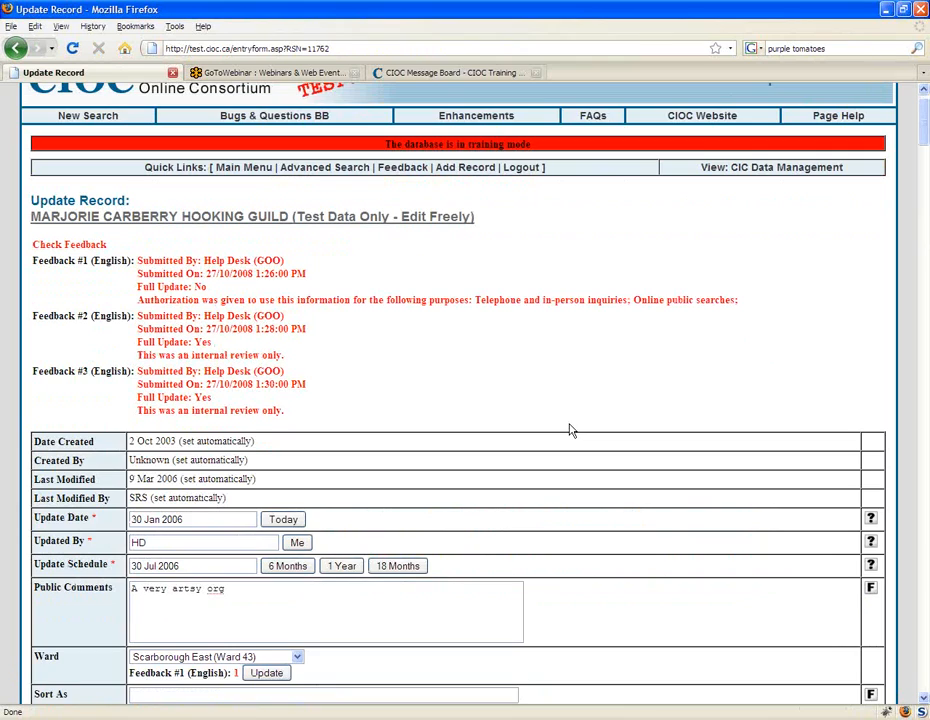
scroll(570, 430, "down", 1)
double_click(85, 219)
double_click(85, 274)
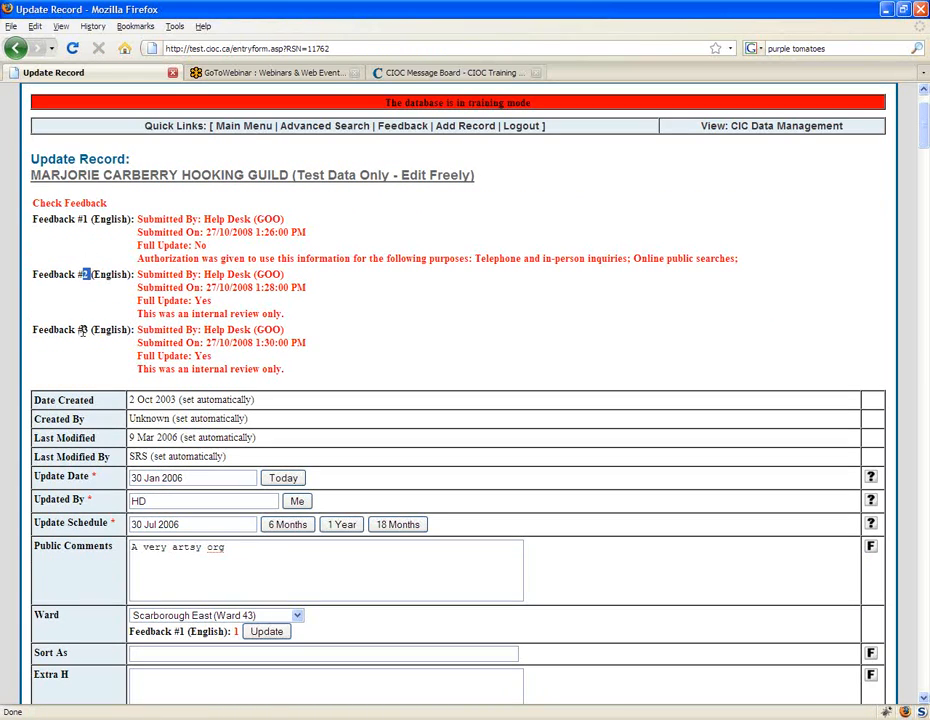
double_click(84, 331)
left_click(60, 333)
left_click(15, 47)
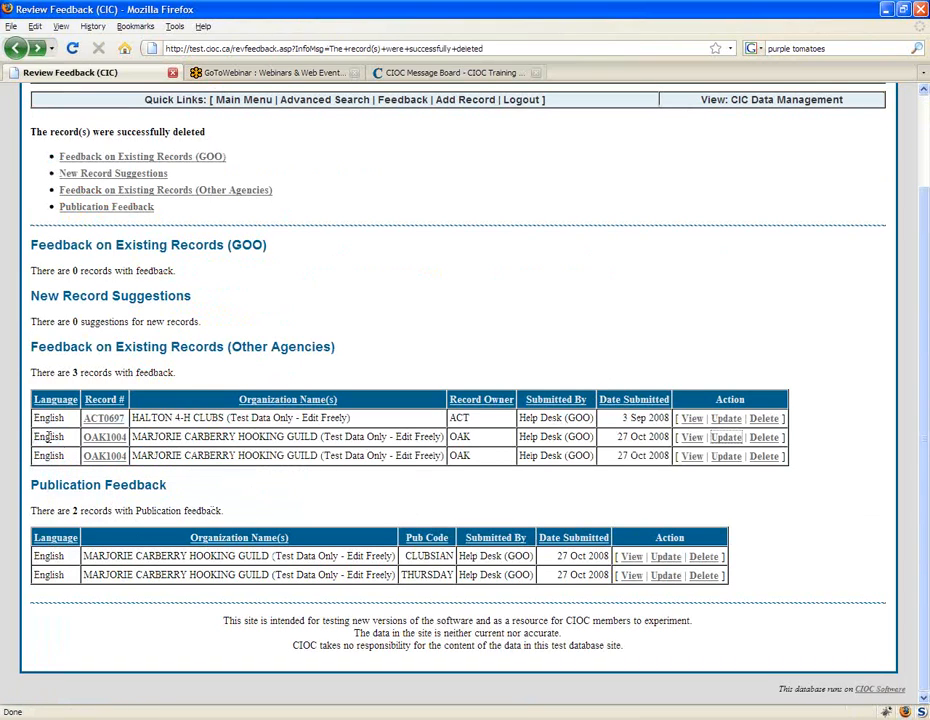
Step: Compare the two OAK1004 entries under Other Agencies with the THURSDAY entry under Publication Feedback
left_click_drag(40, 437, 61, 456)
left_click(643, 456)
left_click_drag(31, 578, 708, 556)
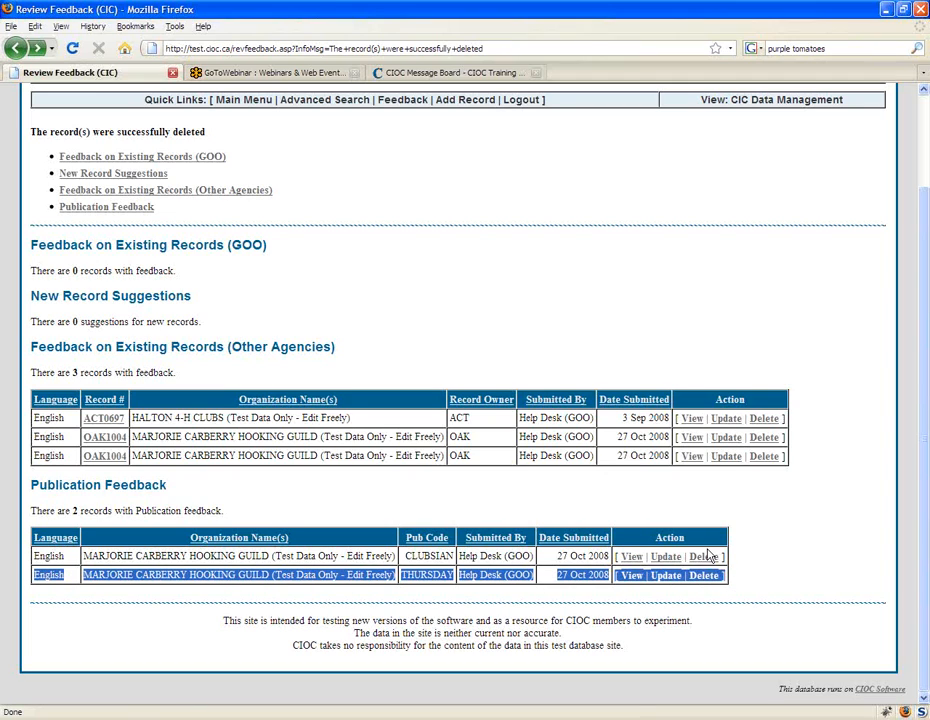
Step: Open the update form from the second OAK1004 entry, examine the Feedback #3 details, and return to the Review Feedback list
left_click(727, 457)
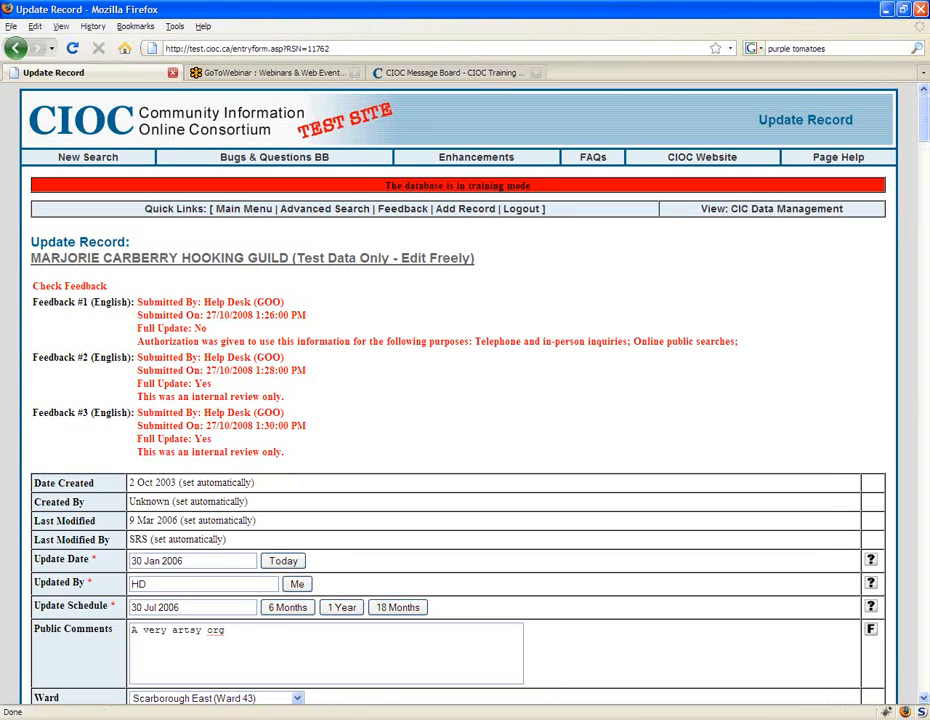
left_click_drag(757, 451, 37, 421)
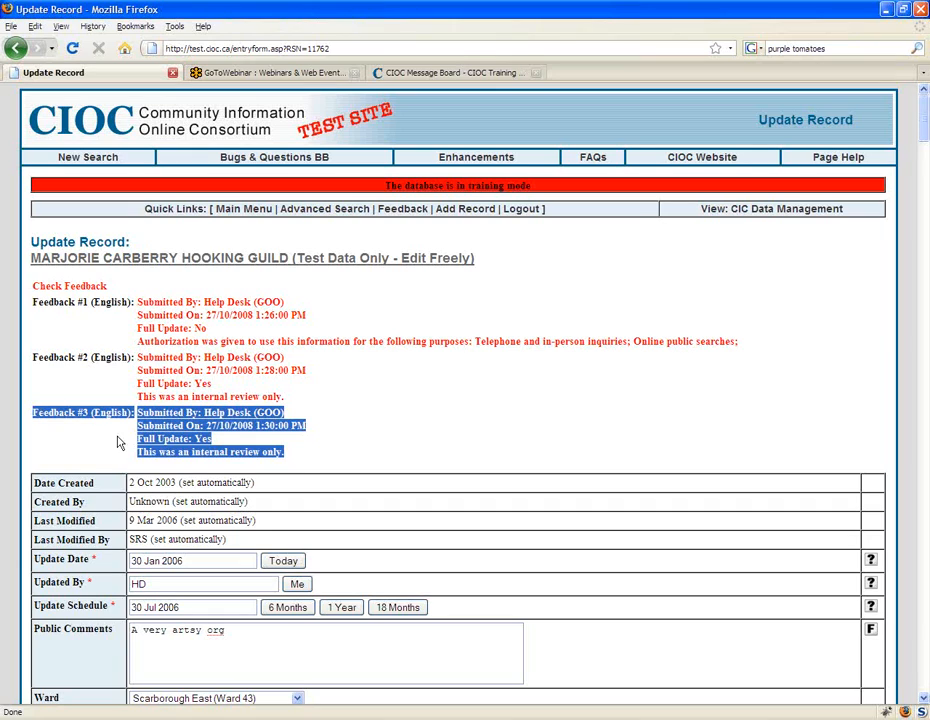
left_click(300, 452)
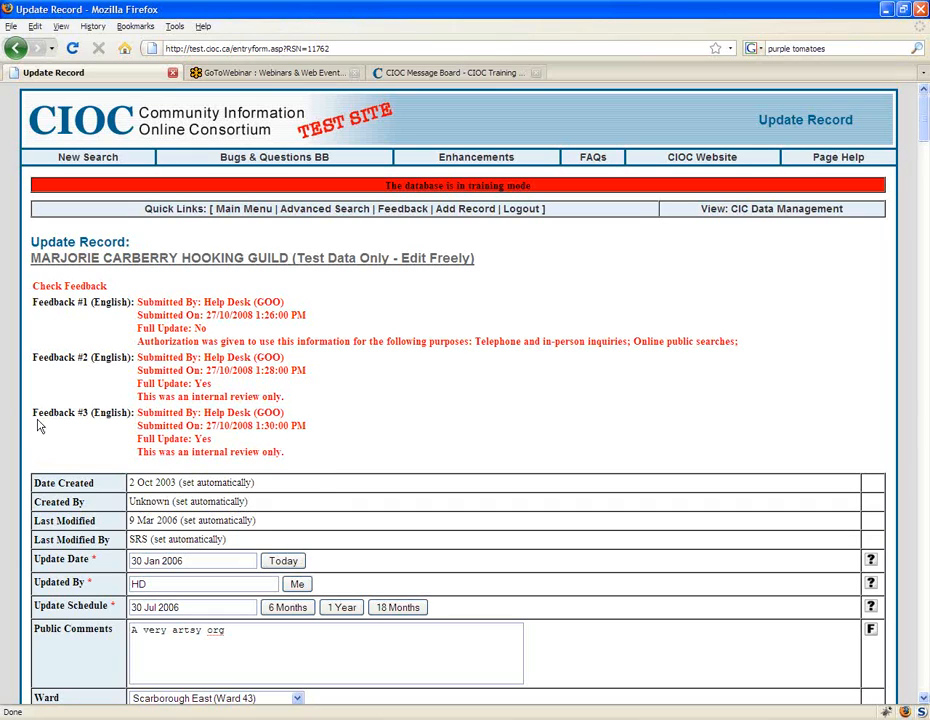
left_click_drag(33, 412, 297, 465)
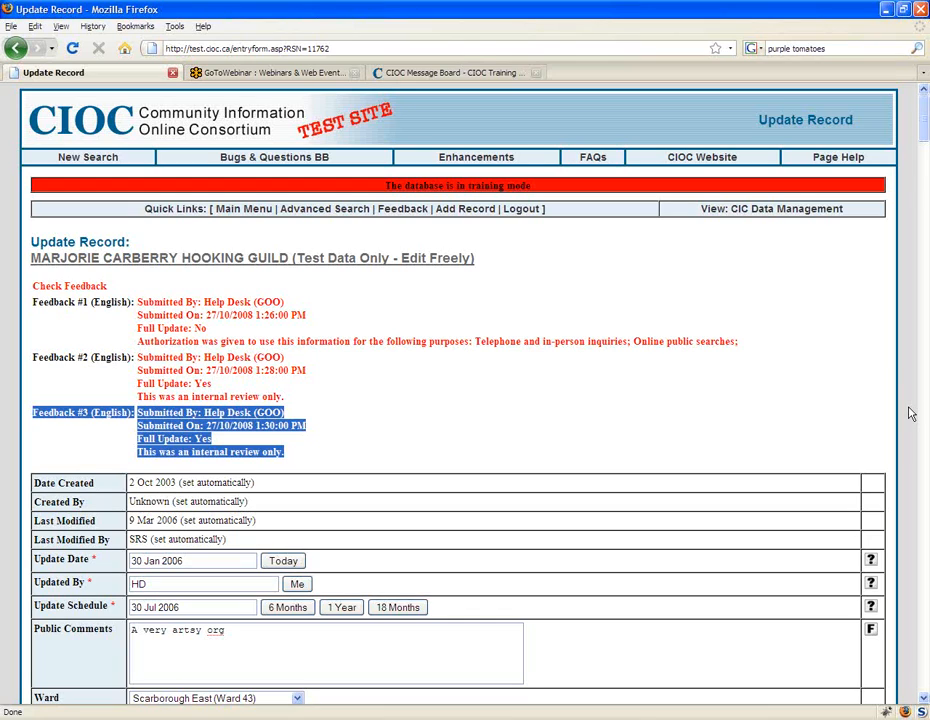
left_click(310, 327)
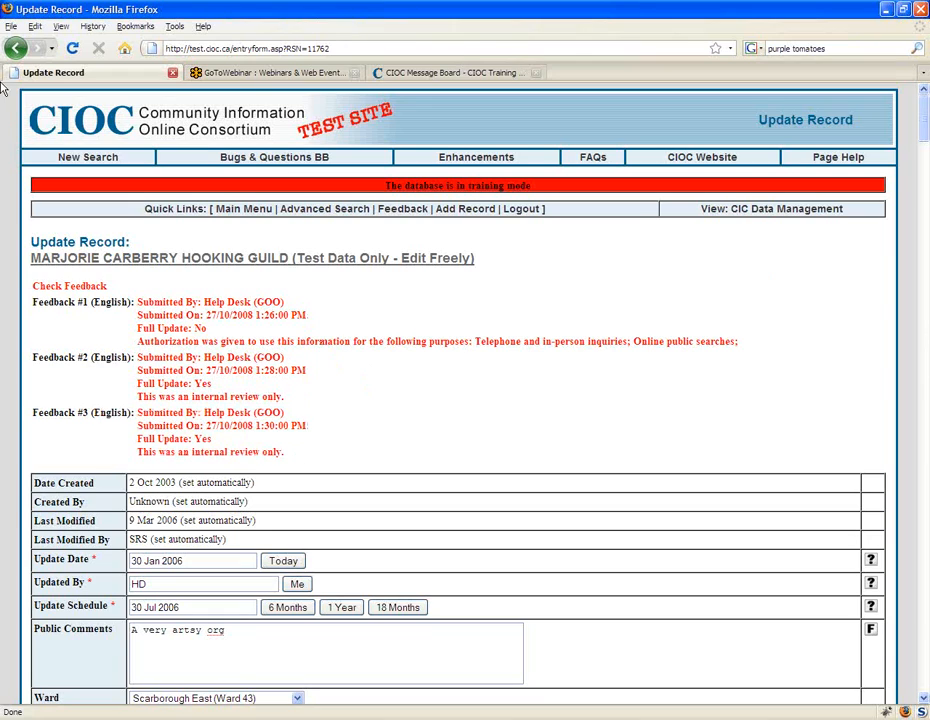
left_click(15, 48)
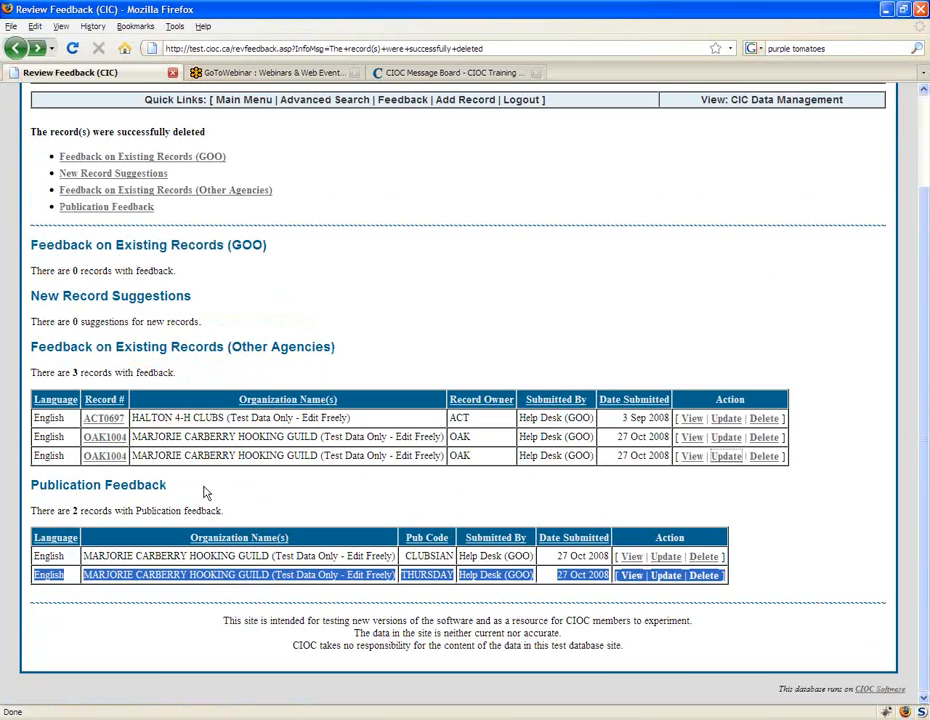
Step: Highlight both OAK1004 record feedback rows and the separate THURSDAY publication feedback row to point them out
left_click(789, 473)
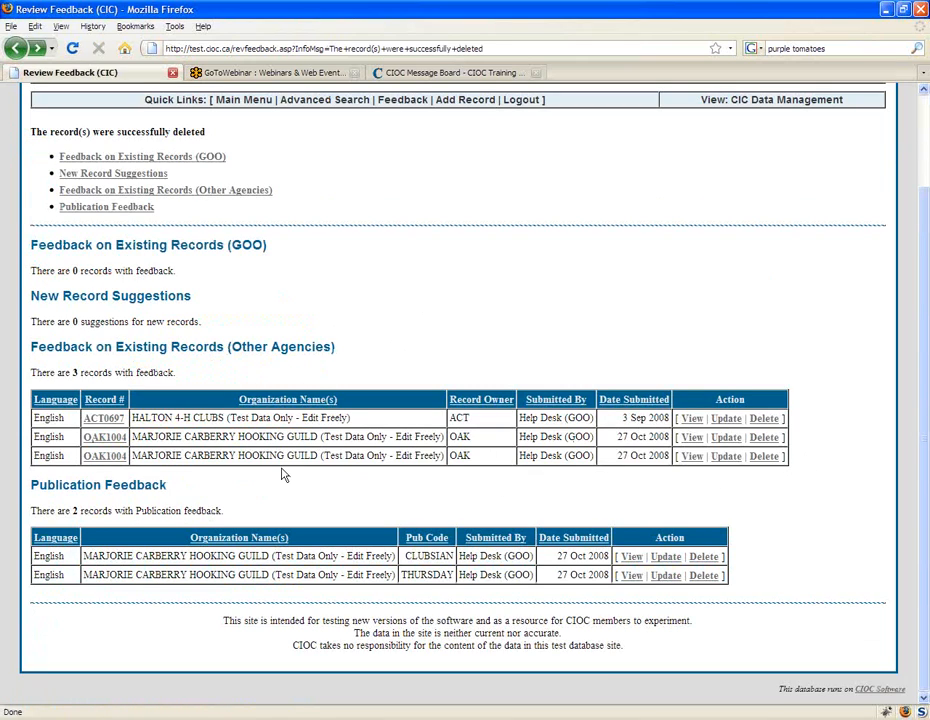
left_click_drag(283, 475, 203, 505)
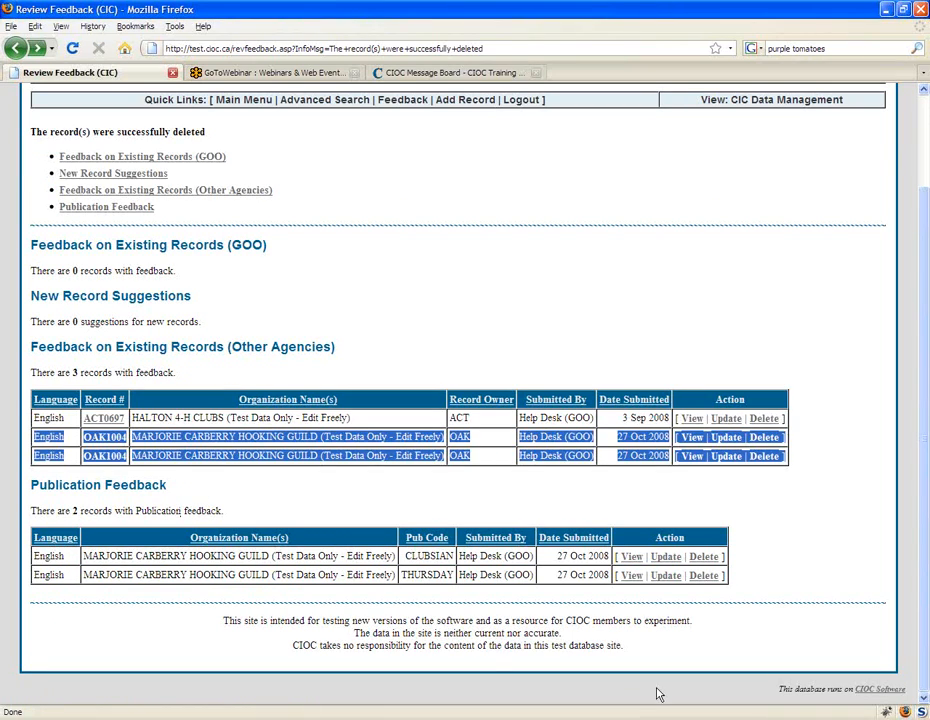
left_click(521, 573)
left_click_drag(779, 575, 33, 580)
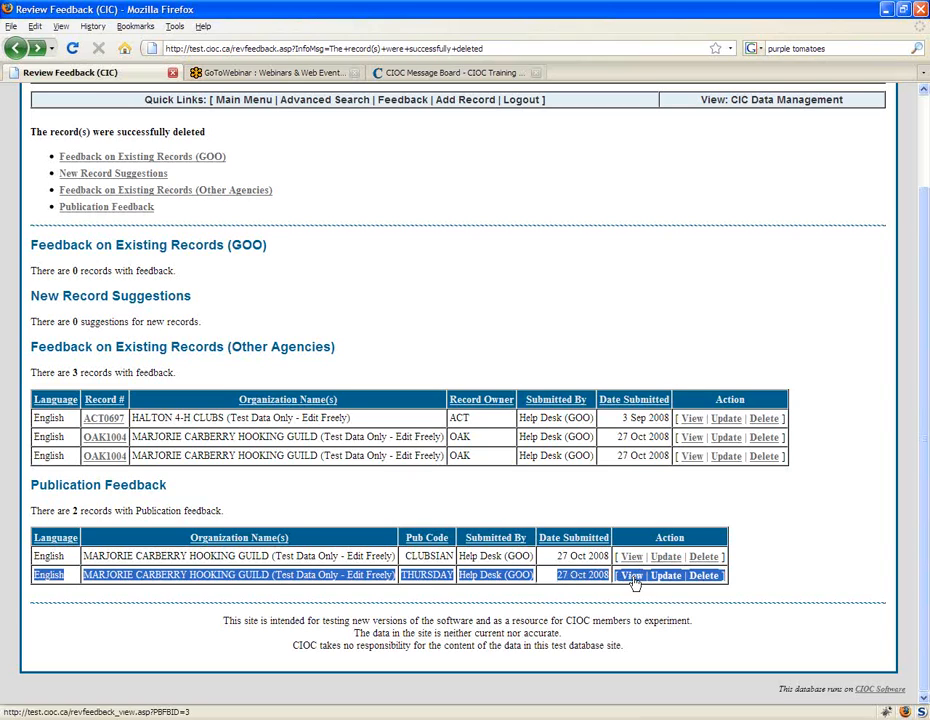
left_click(397, 484)
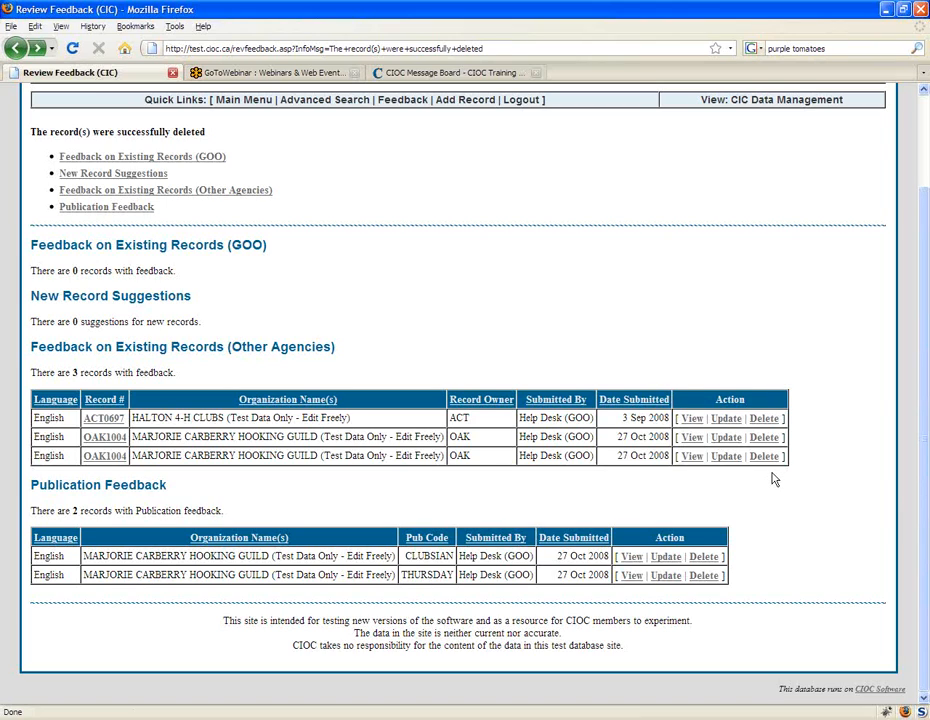
Step: Open the delete confirmation for the second OAK1004 feedback entry and examine its notice about notifying the submitter
left_click(764, 457)
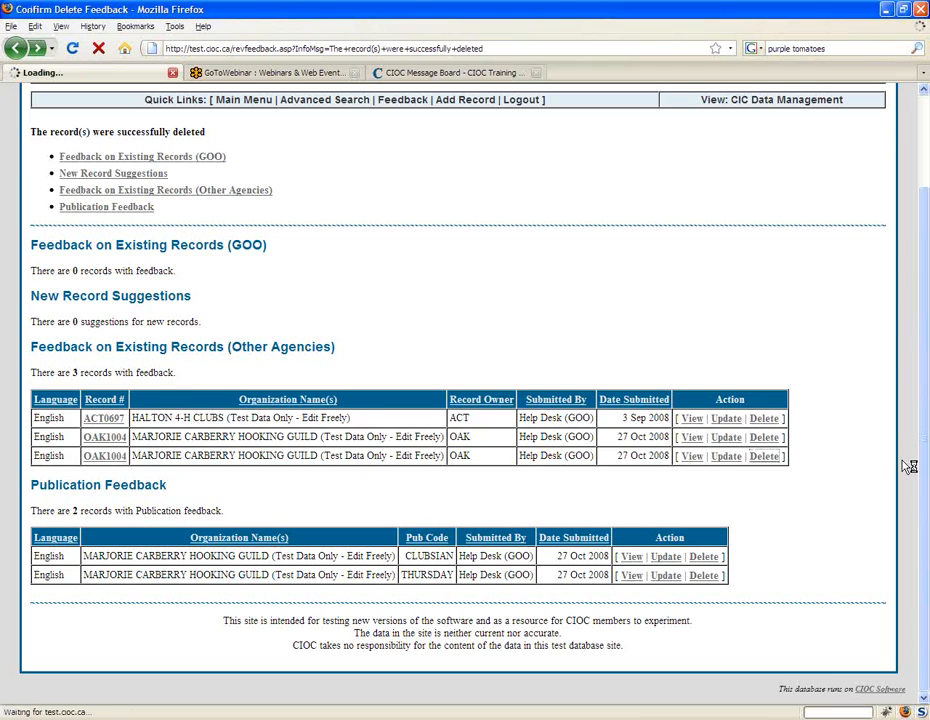
left_click_drag(459, 521, 33, 533)
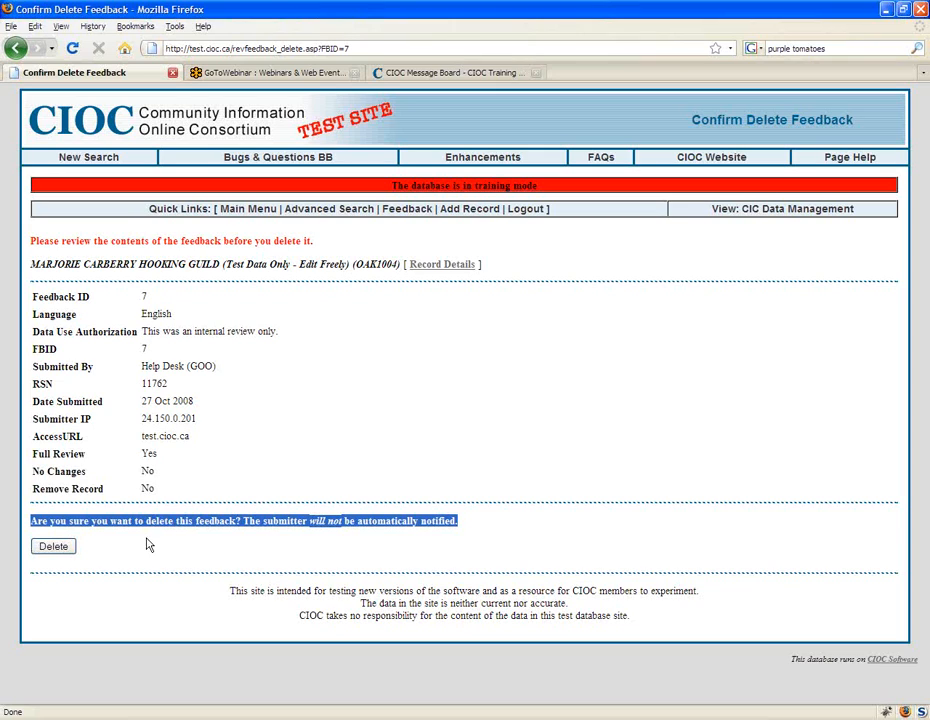
left_click(251, 418)
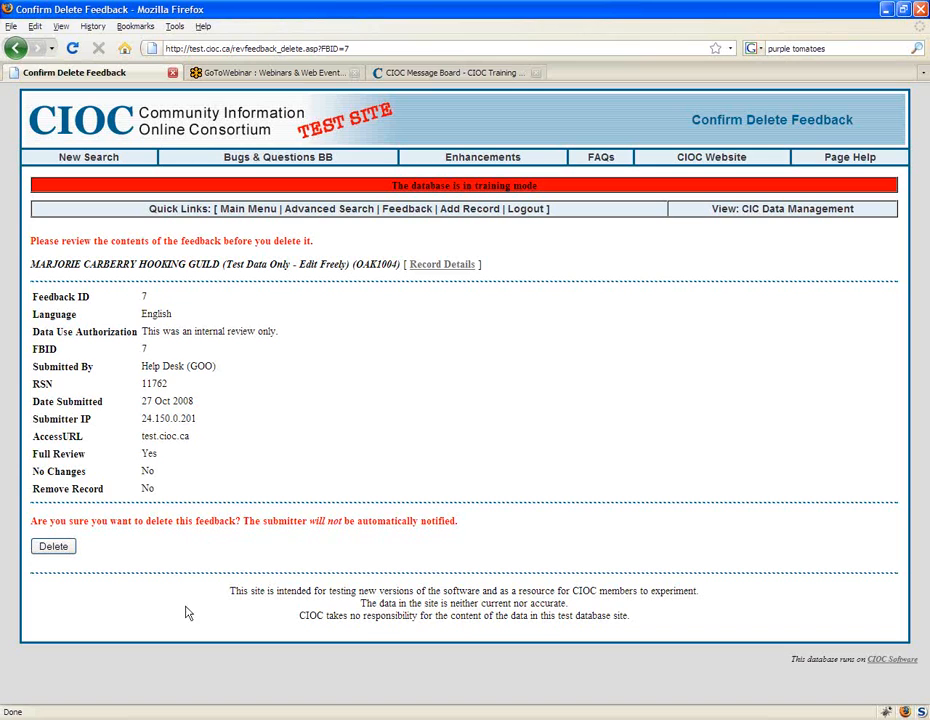
Step: Leave the delete confirmation without deleting and sort the Review Feedback list by record number
left_click(15, 48)
left_click(493, 286)
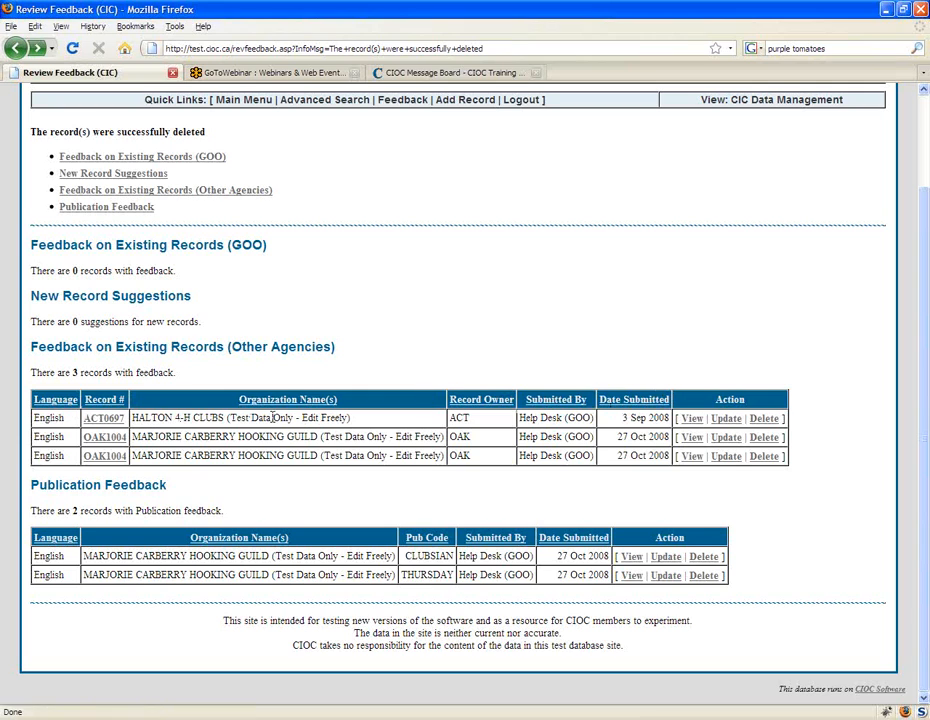
left_click(104, 400)
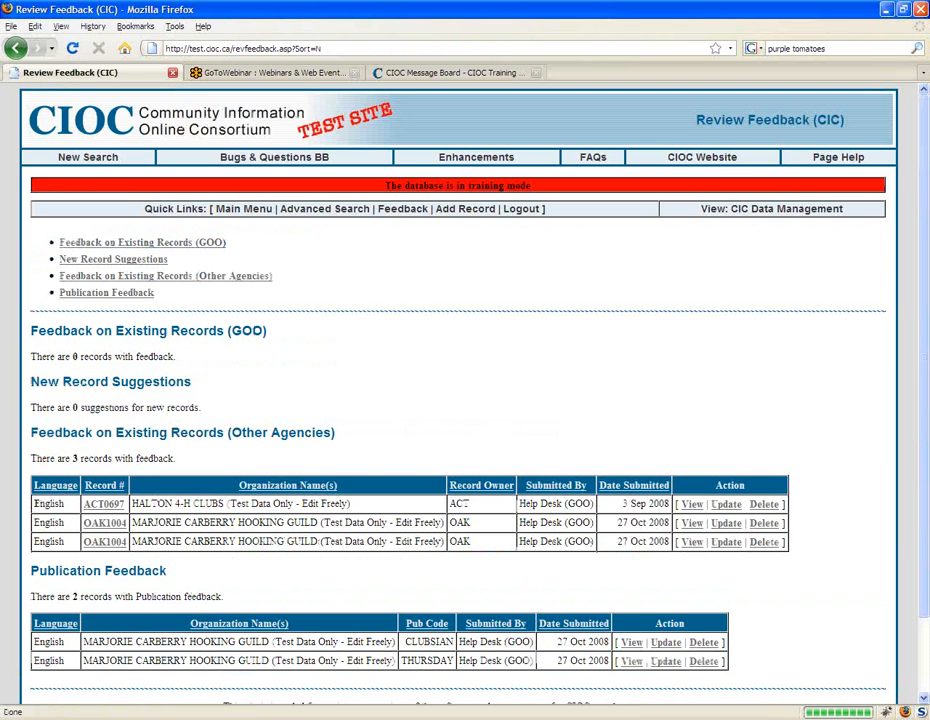
scroll(512, 427, "down", 1)
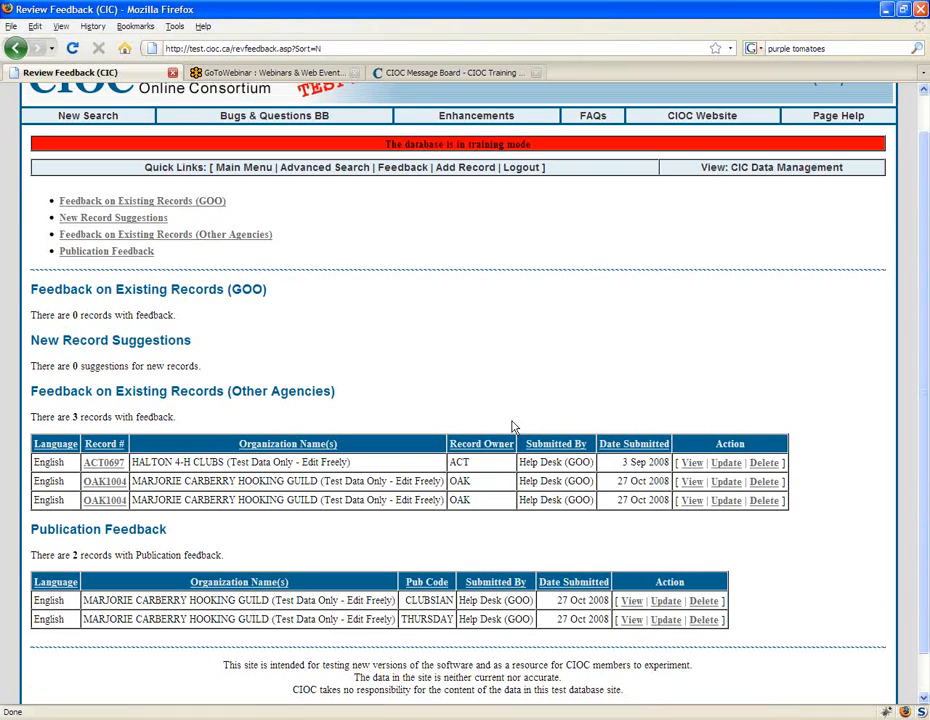
scroll(512, 427, "down", 1)
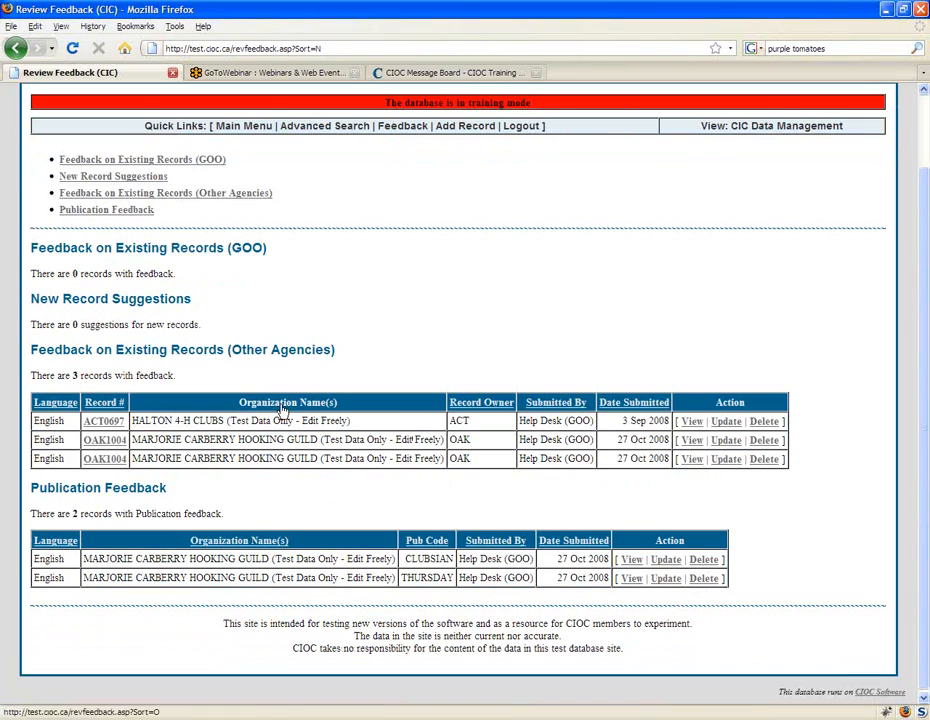
Step: Sort the Review Feedback list by date submitted and by submitter
left_click(632, 403)
scroll(620, 388, "down", 2)
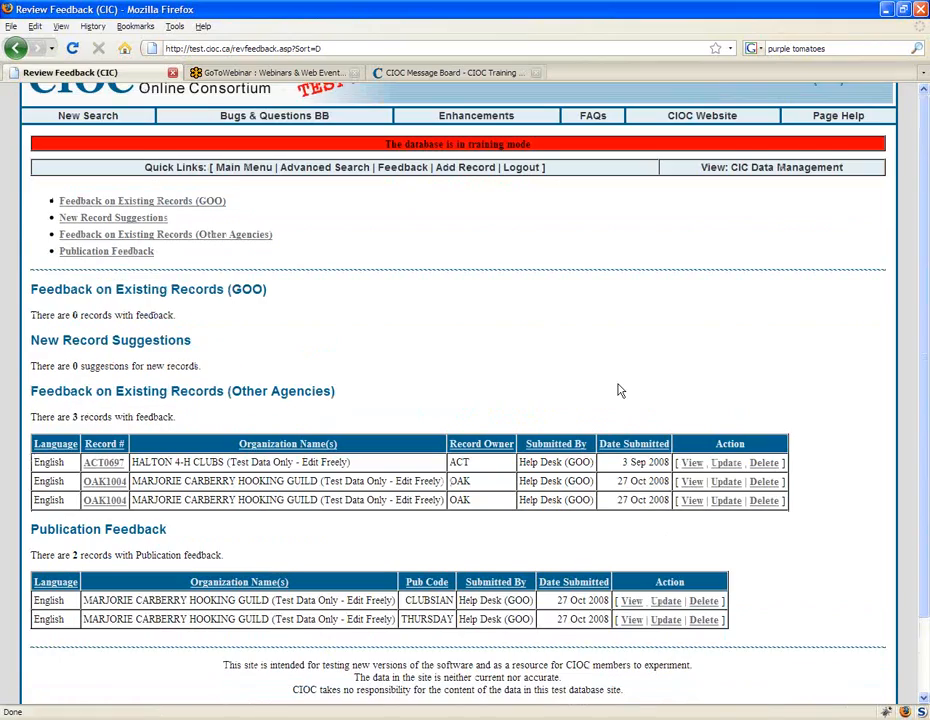
left_click(621, 402)
scroll(546, 415, "down", 1)
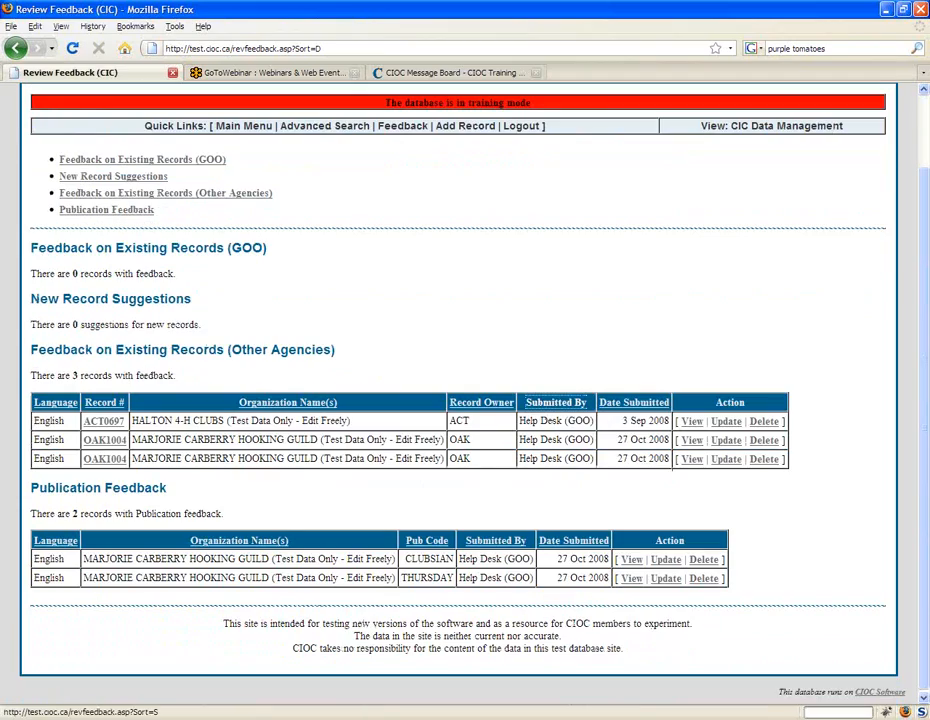
left_click(556, 416)
scroll(378, 393, "down", 1)
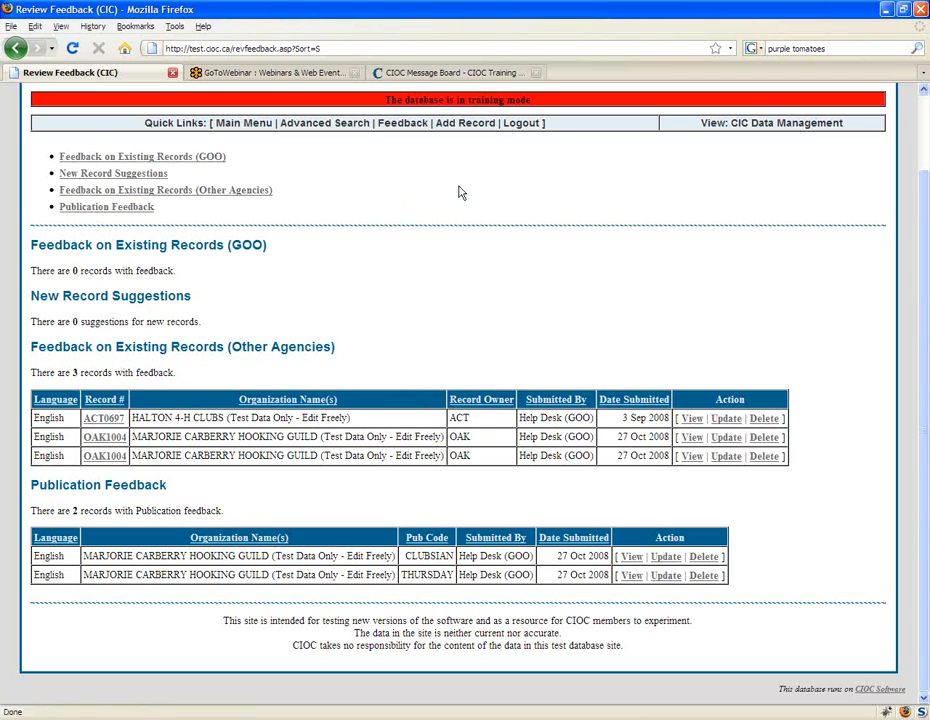
Step: Go back through the sorted views to the original Review Feedback list
scroll(459, 193, "up", 1)
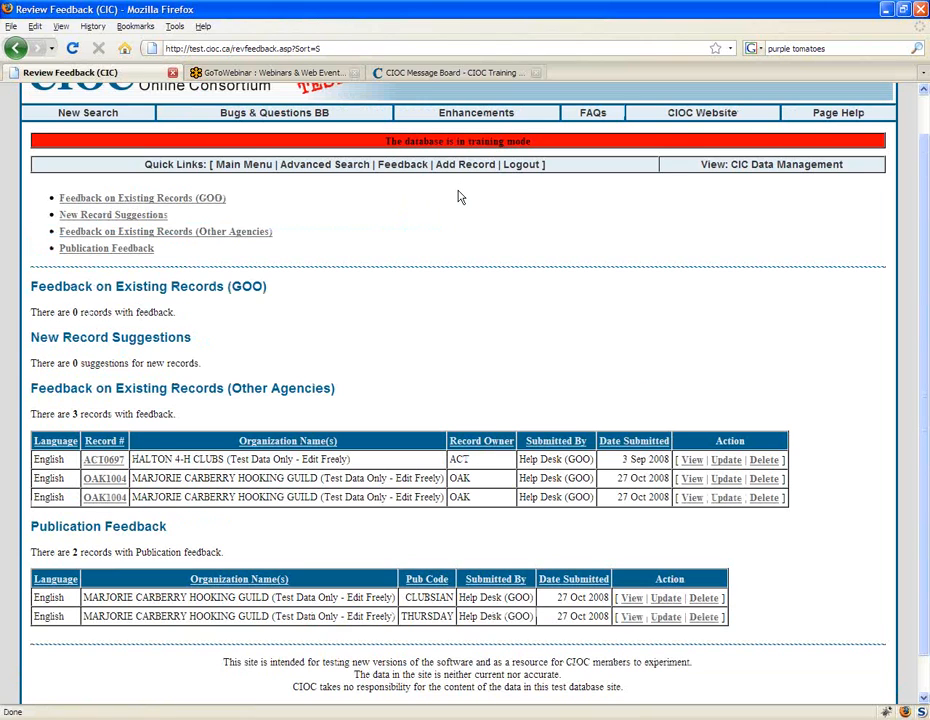
left_click(17, 48)
left_click(17, 48)
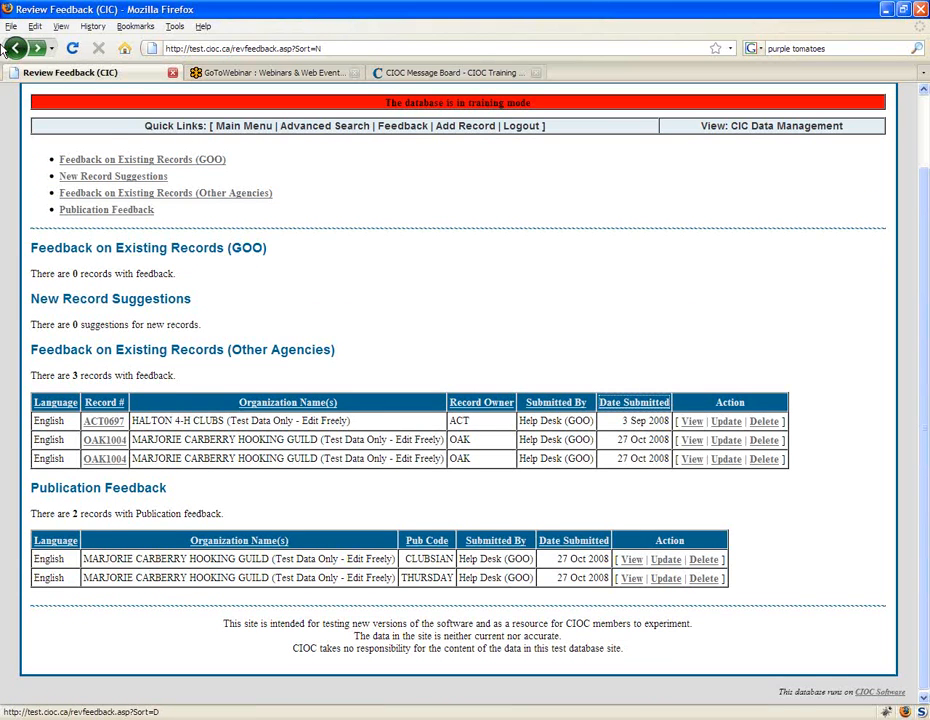
left_click(15, 48)
left_click(15, 48)
left_click(37, 48)
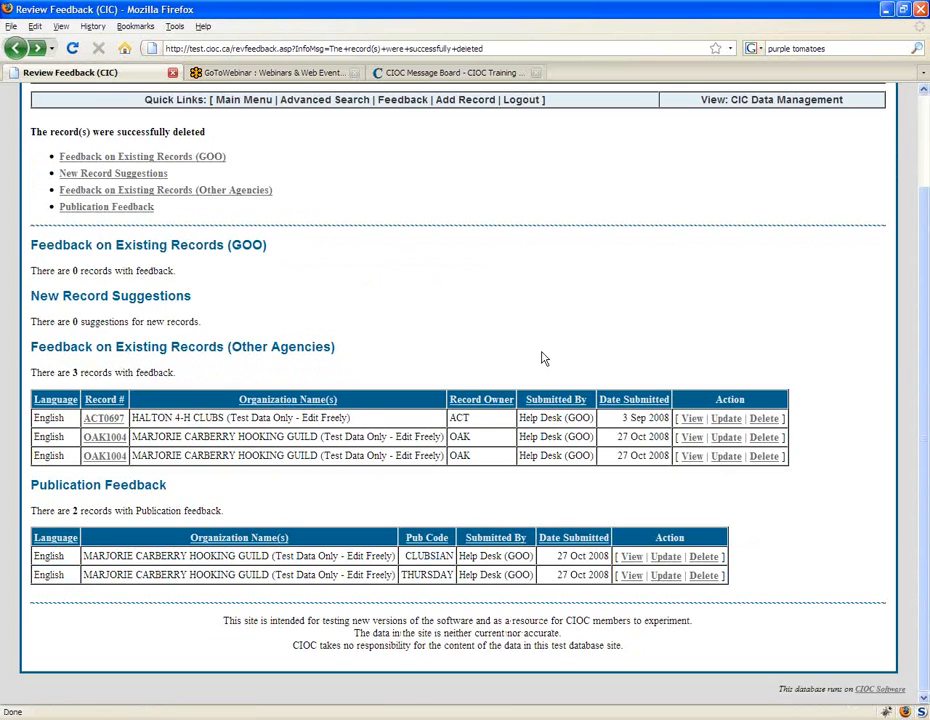
scroll(538, 385, "up", 1)
scroll(533, 414, "down", 1)
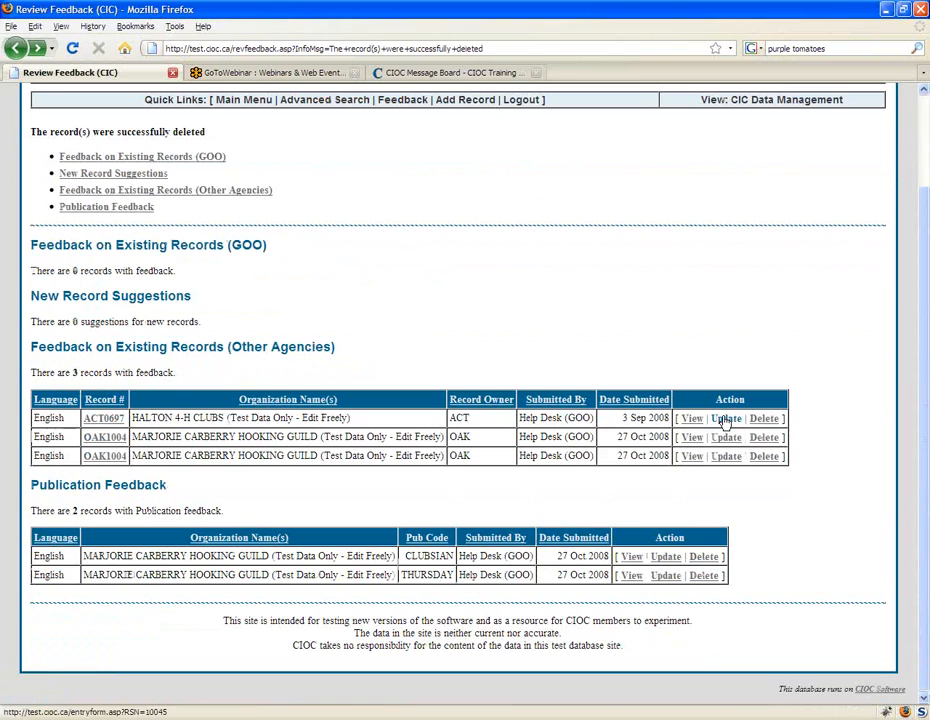
Step: Open the record details for HALTON 4-H CLUBS, highlight the Suggest an Update option, and return to the Review Feedback list
left_click(726, 418)
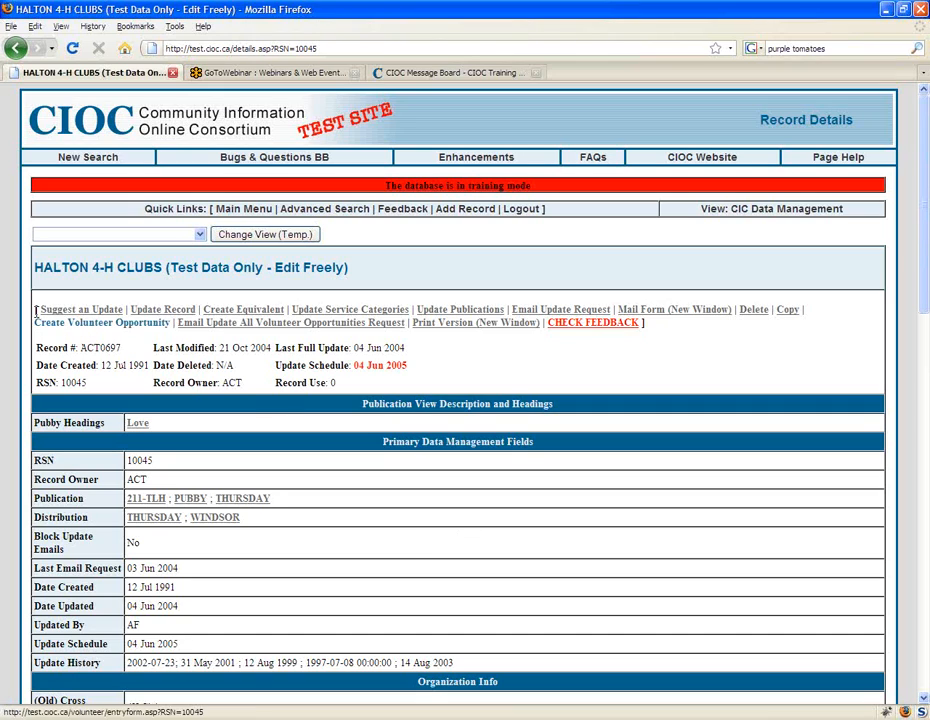
left_click_drag(38, 310, 123, 311)
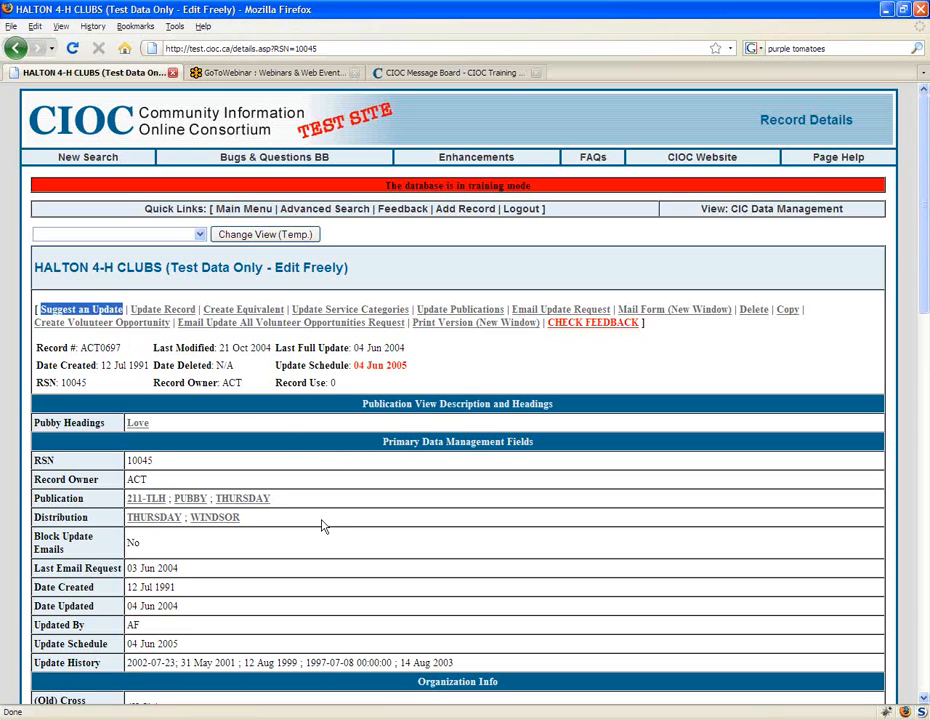
left_click(360, 550)
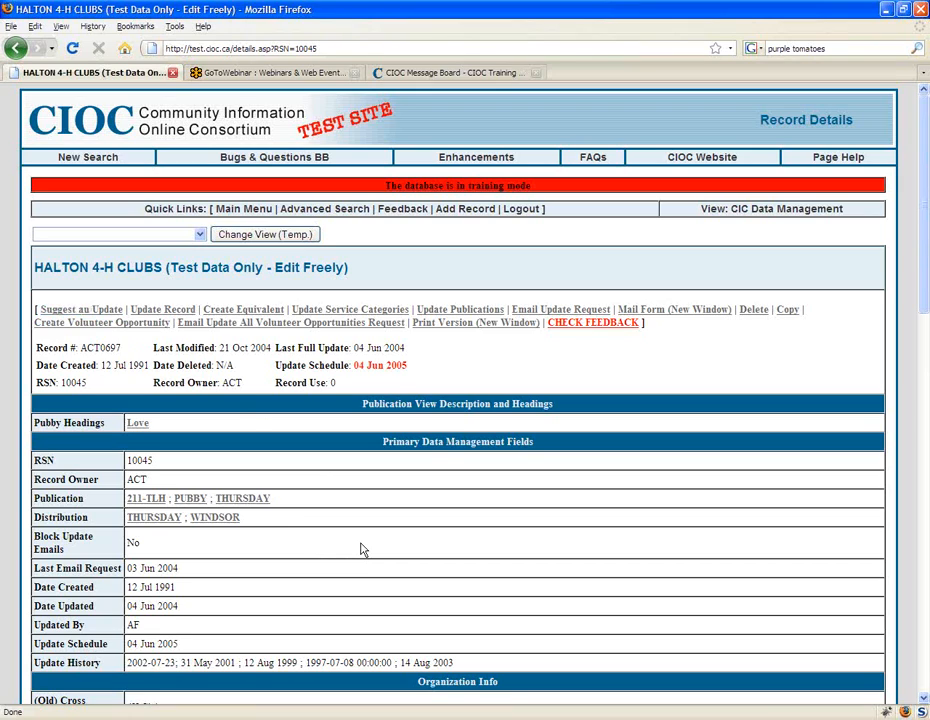
left_click(15, 48)
left_click(15, 48)
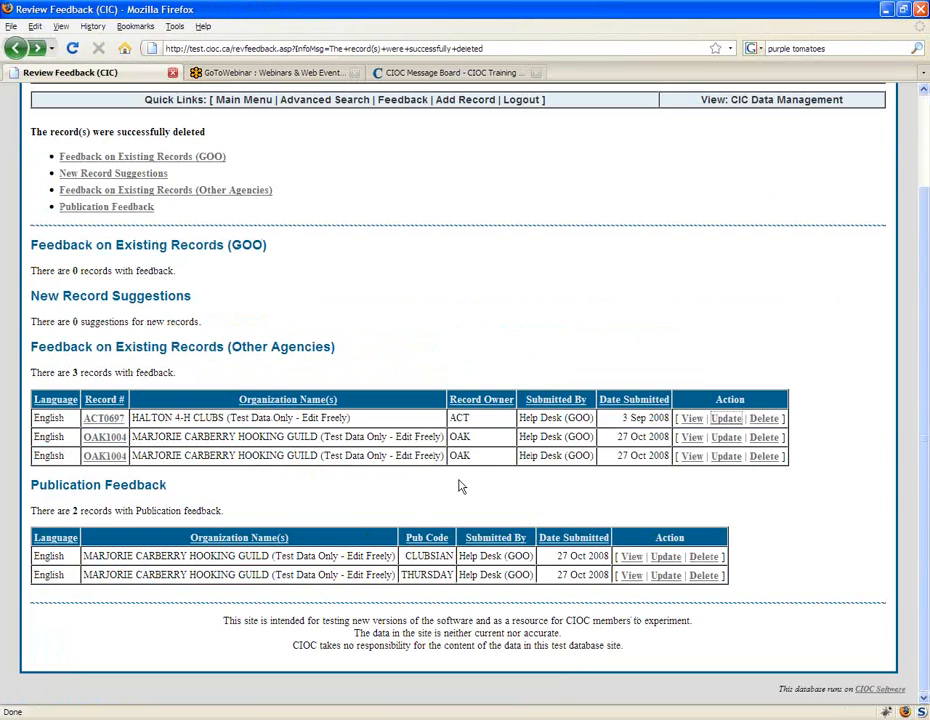
Step: View the first OAK1004 feedback, open its record details to highlight CHECK PUB FEEDBACK, and return to the Review Feedback list
left_click(691, 437)
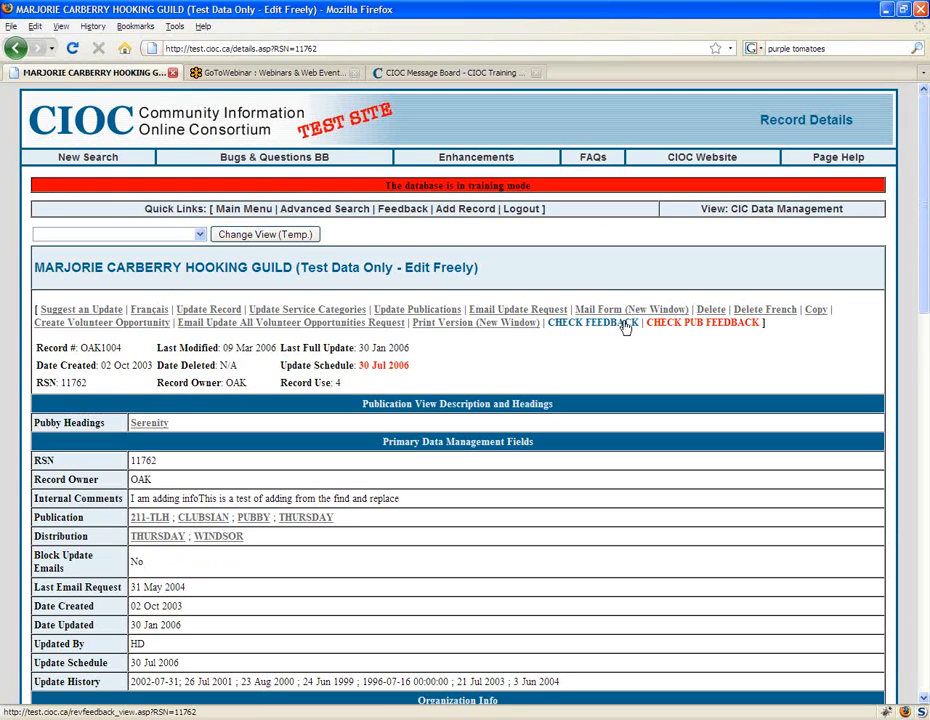
left_click_drag(761, 323, 647, 323)
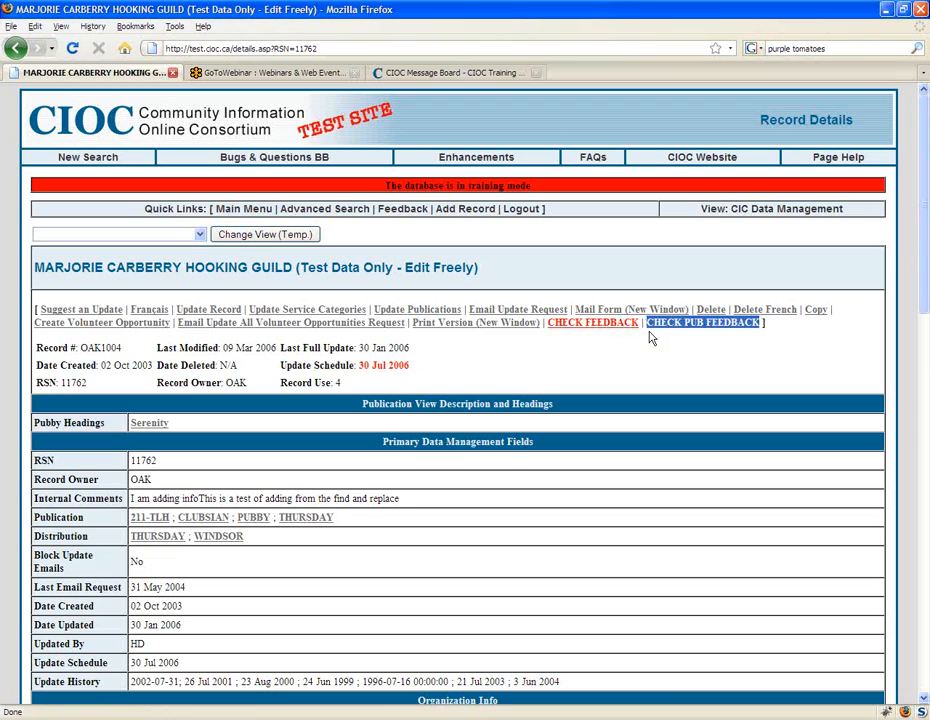
left_click(676, 357)
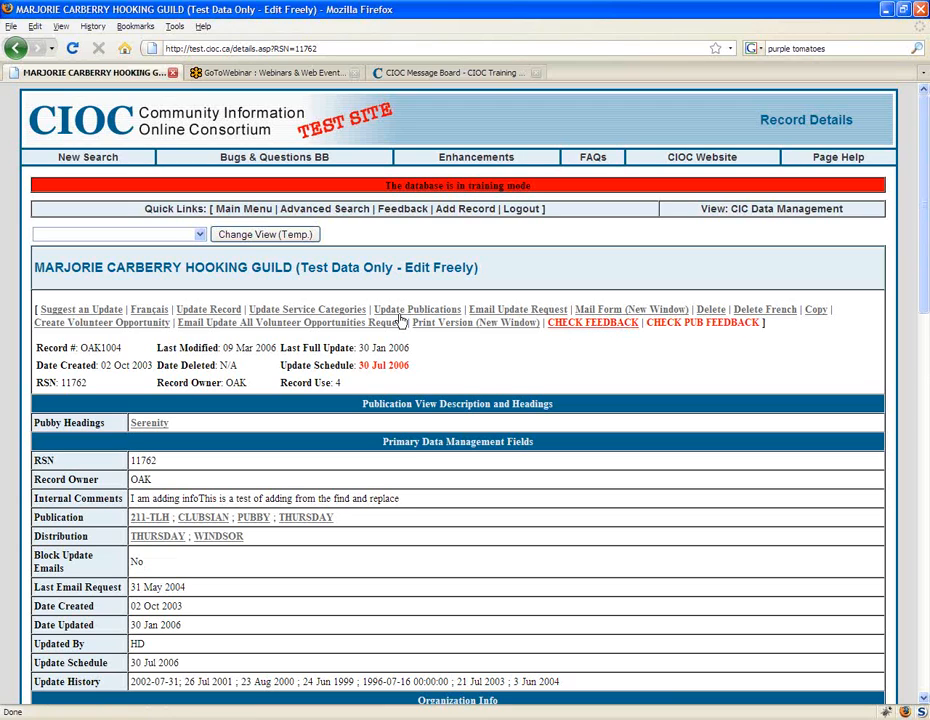
left_click(16, 49)
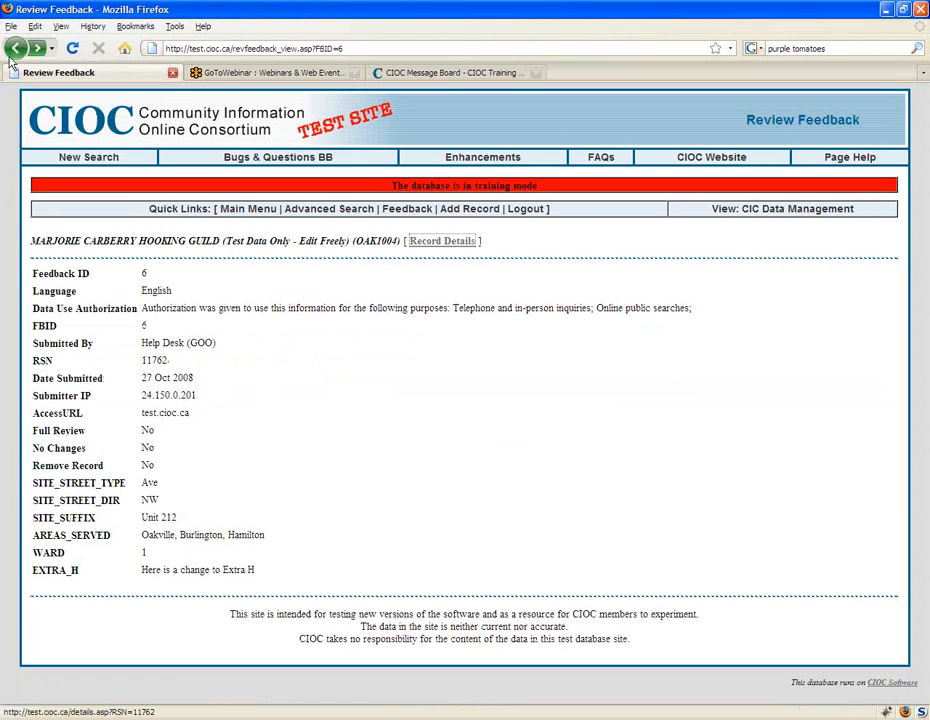
left_click(16, 49)
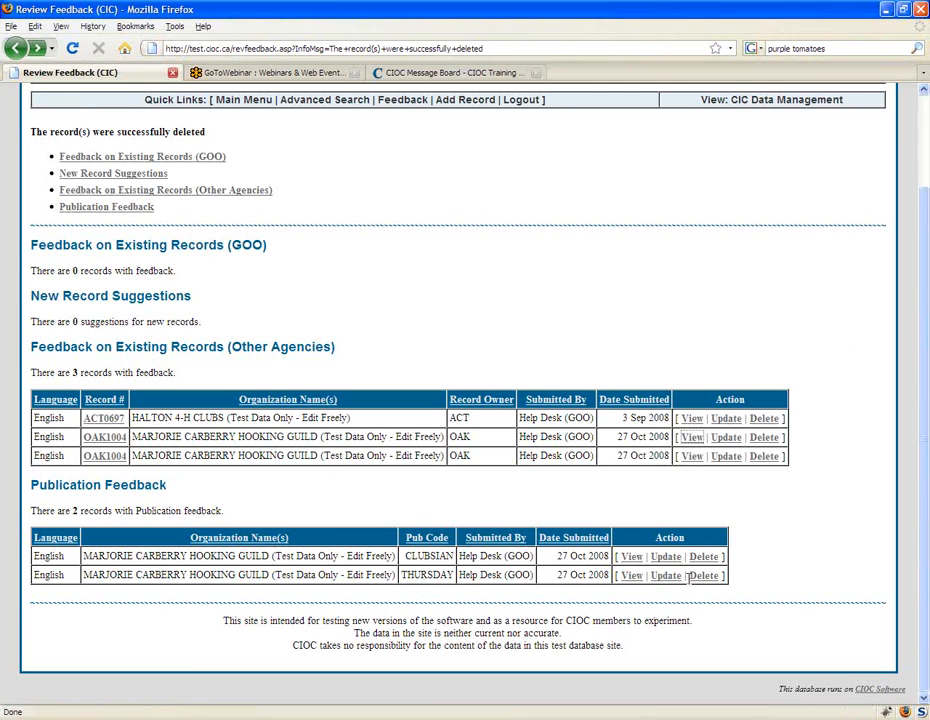
Step: Open the CLUBSIAN publication feedback for updating and examine its submitter details and the feedback comment under Add New Headings
left_click(688, 540)
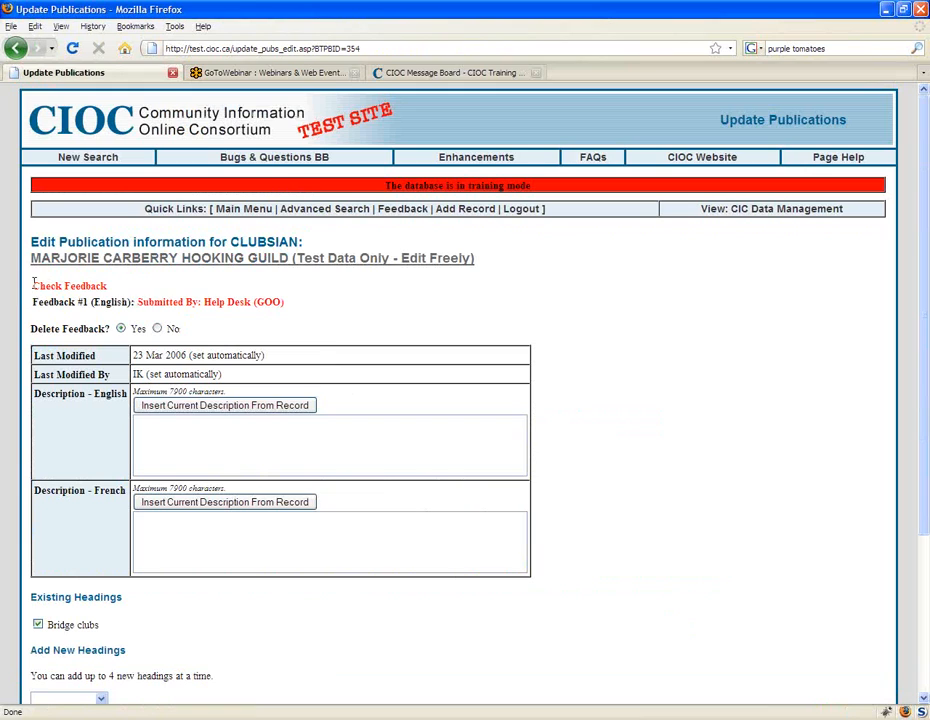
left_click_drag(34, 284, 216, 312)
left_click(303, 305)
scroll(344, 288, "down", 2)
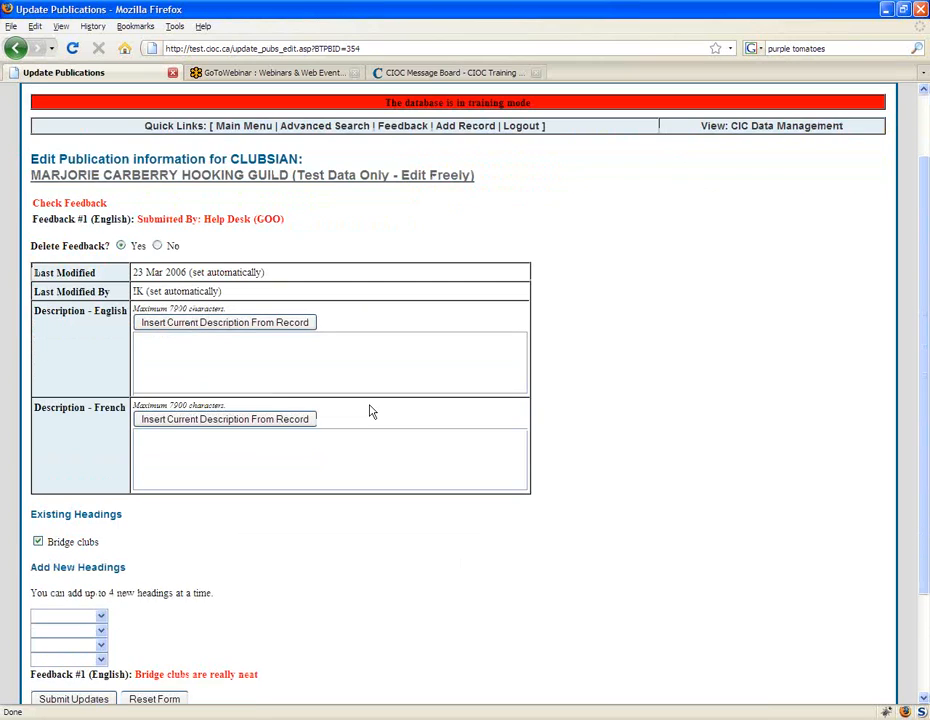
scroll(370, 411, "down", 2)
left_click_drag(31, 591, 146, 591)
left_click(277, 596)
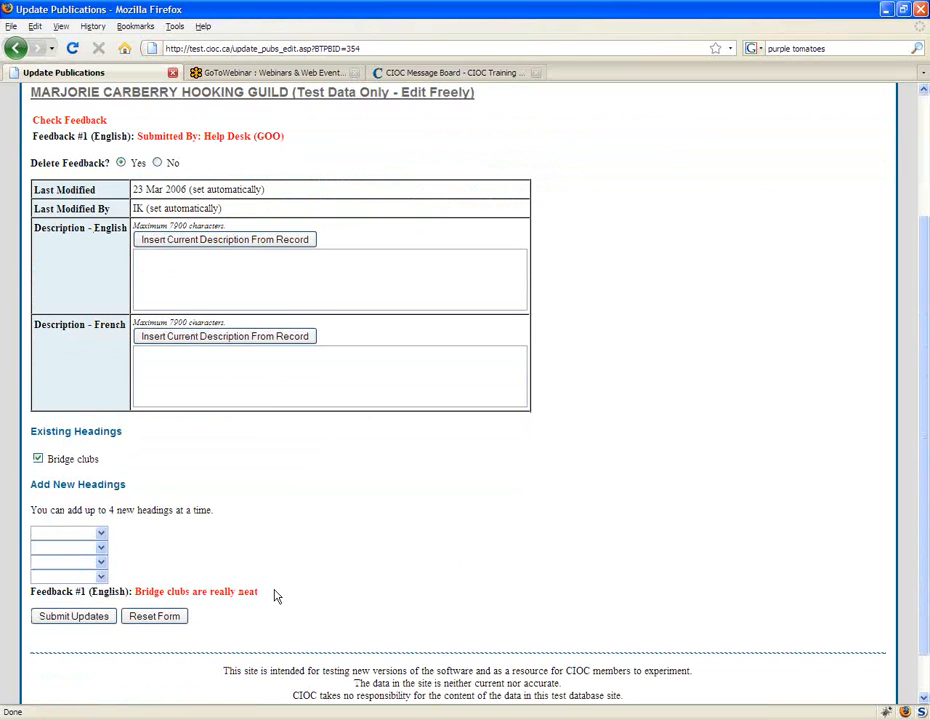
Step: Open the MARJORIE CARBERRY HOOKING GUILD record's update form and examine the submitted feedback on the Ward and Extra H fields
scroll(310, 430, "up", 3)
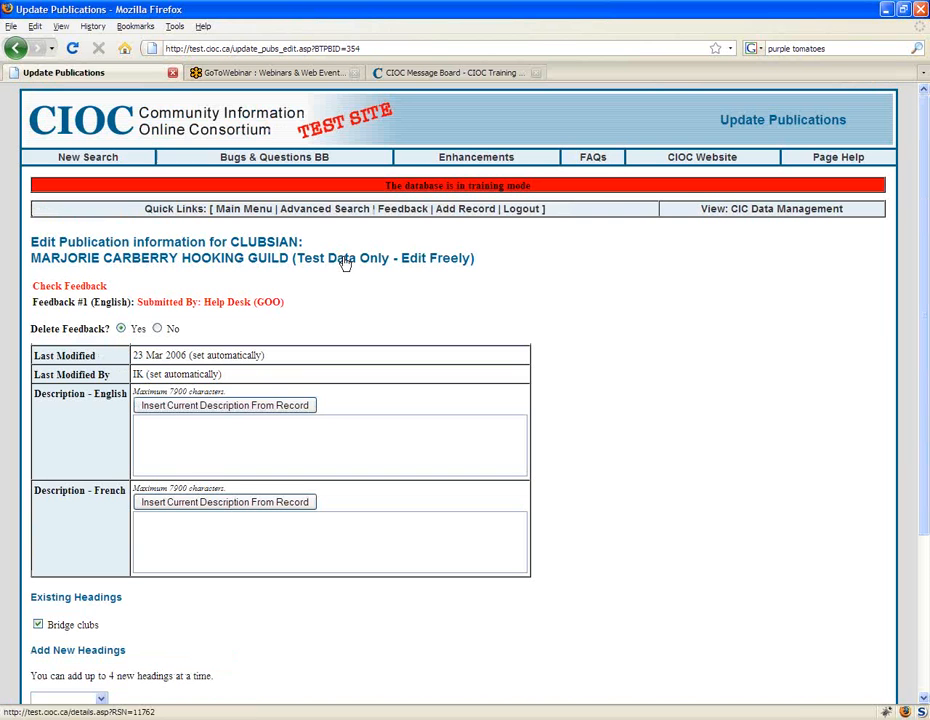
left_click(345, 262)
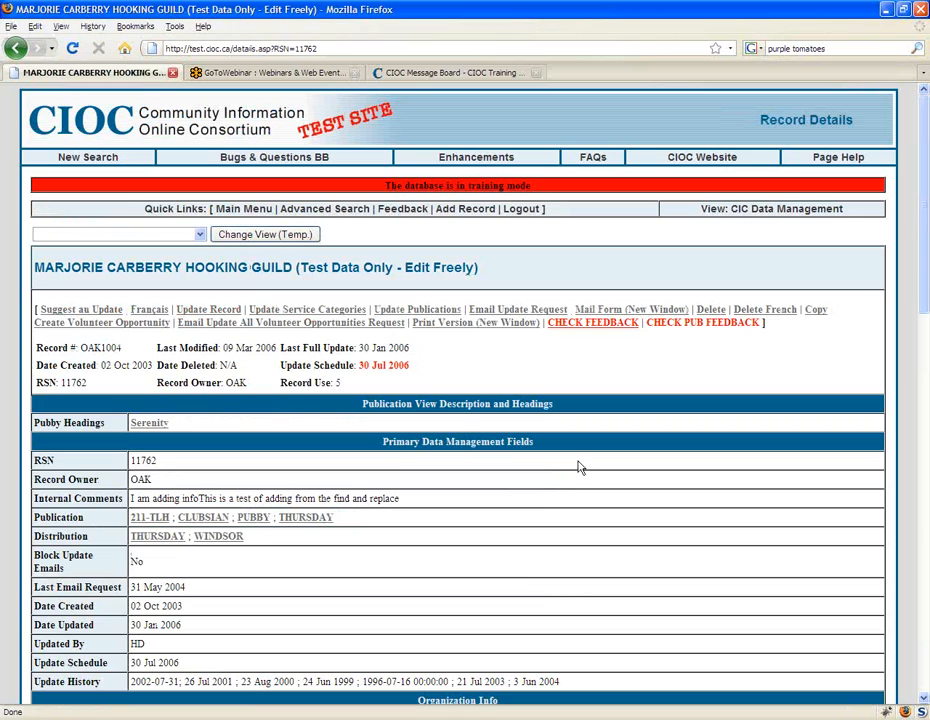
left_click(214, 312)
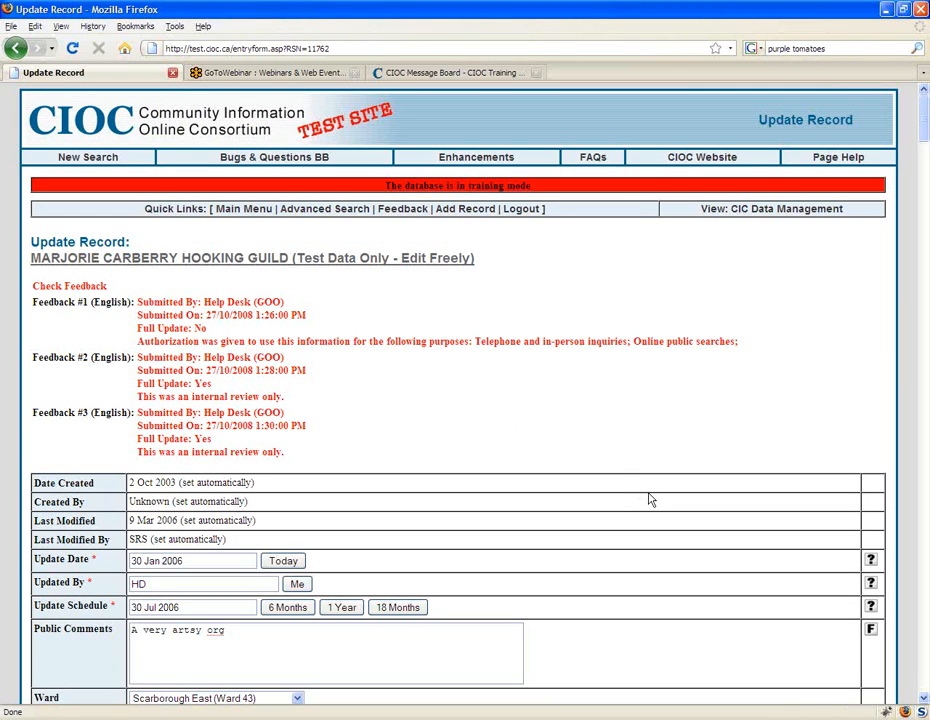
scroll(650, 500, "down", 1)
scroll(650, 495, "down", 1)
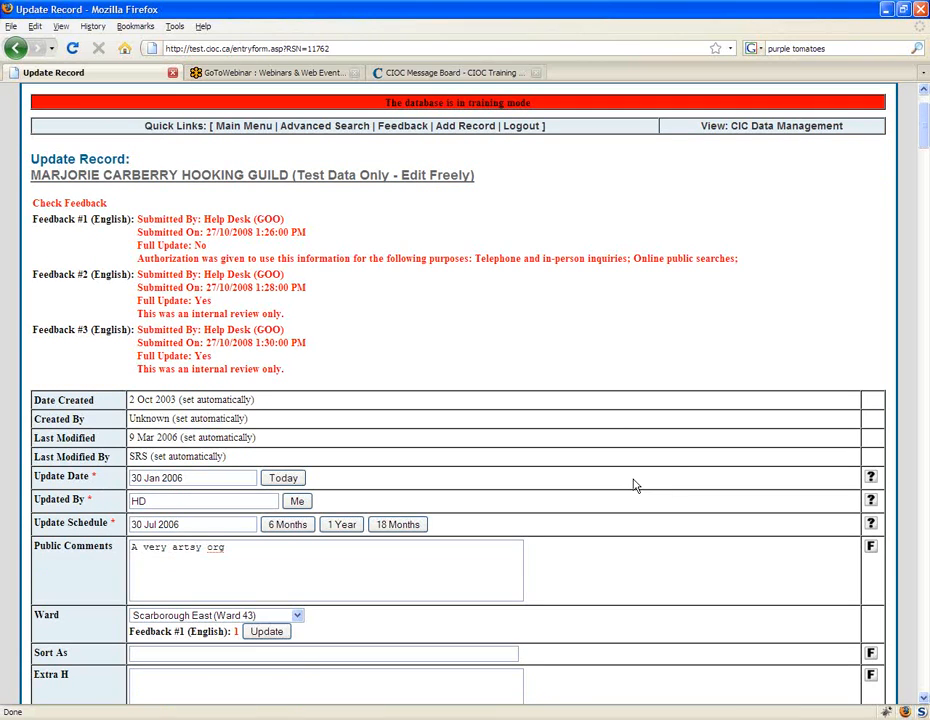
scroll(540, 461, "down", 1)
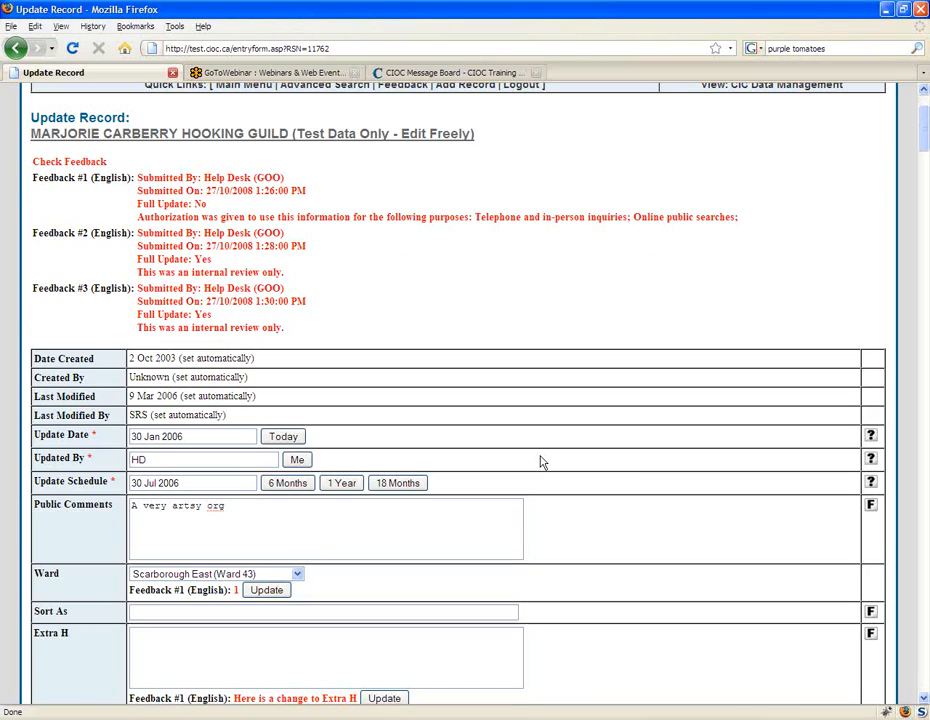
scroll(540, 461, "down", 1)
scroll(540, 457, "down", 1)
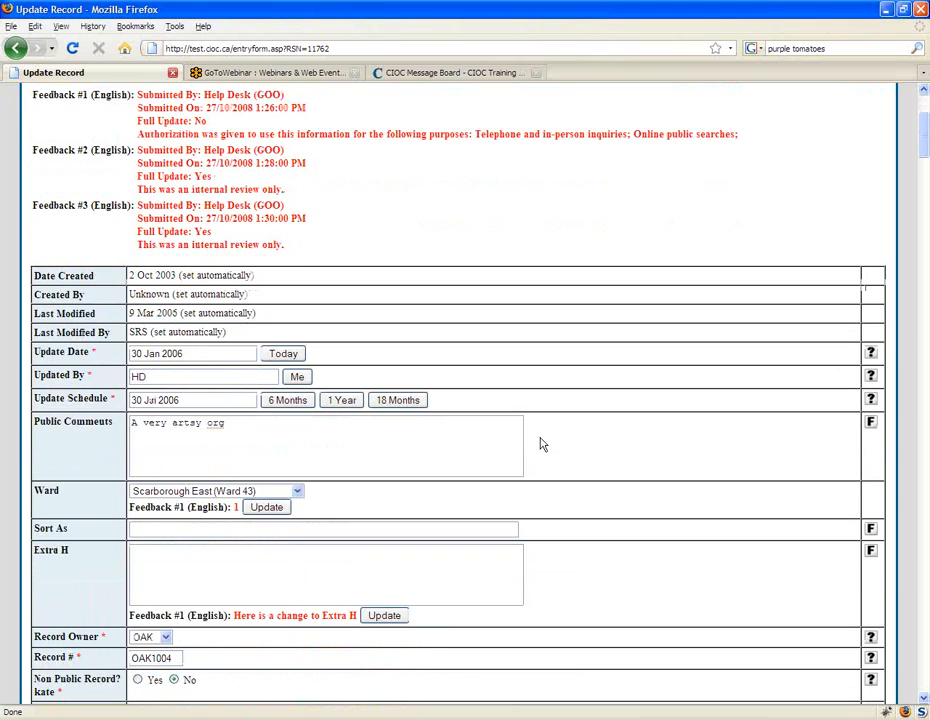
scroll(540, 444, "down", 1)
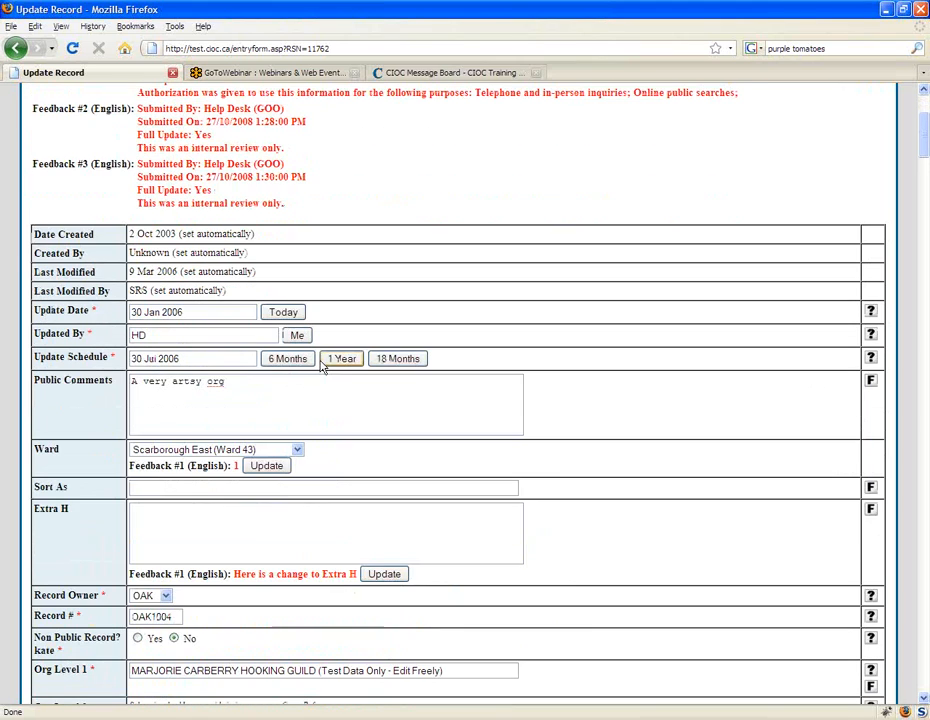
scroll(659, 416, "down", 1)
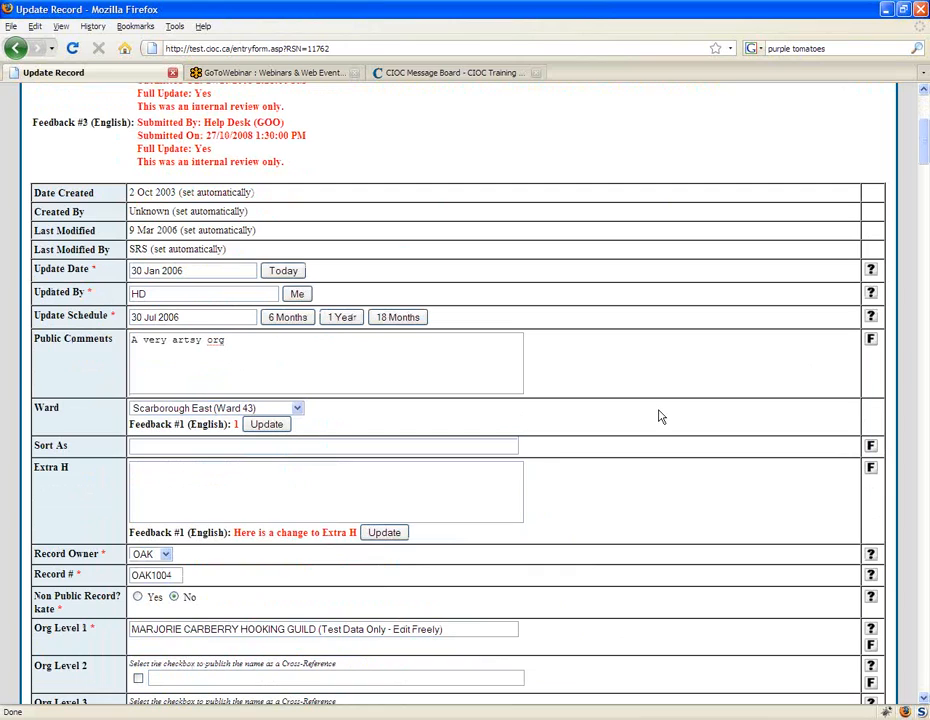
Step: Open the field help for Update Date, move its window clear of the form fields, read it and close it
left_click(870, 271)
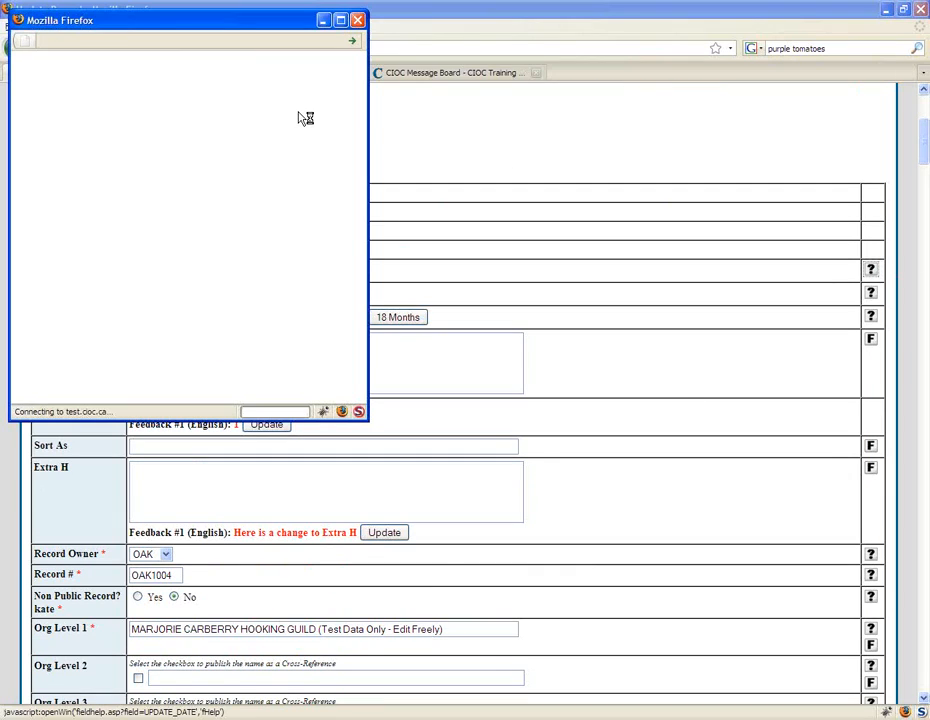
left_click_drag(227, 23, 634, 148)
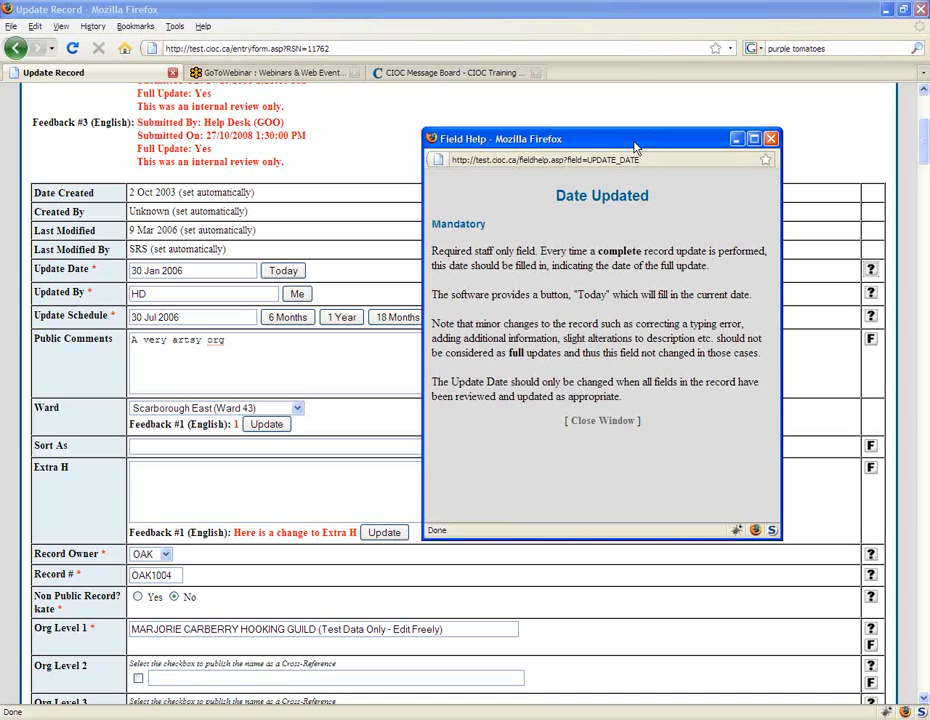
left_click(770, 138)
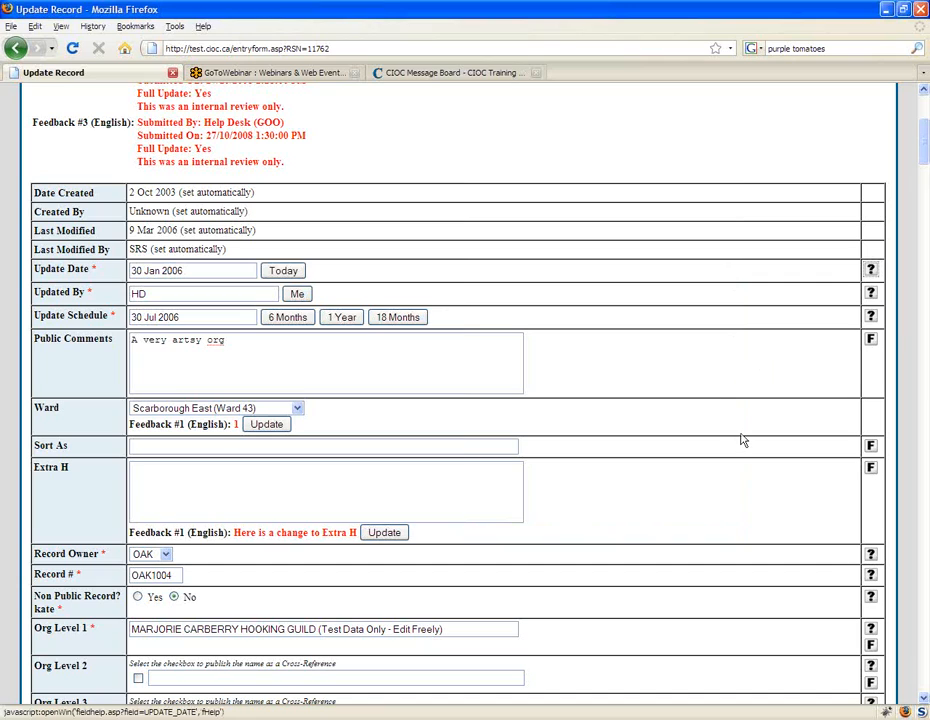
scroll(876, 307, "down", 1)
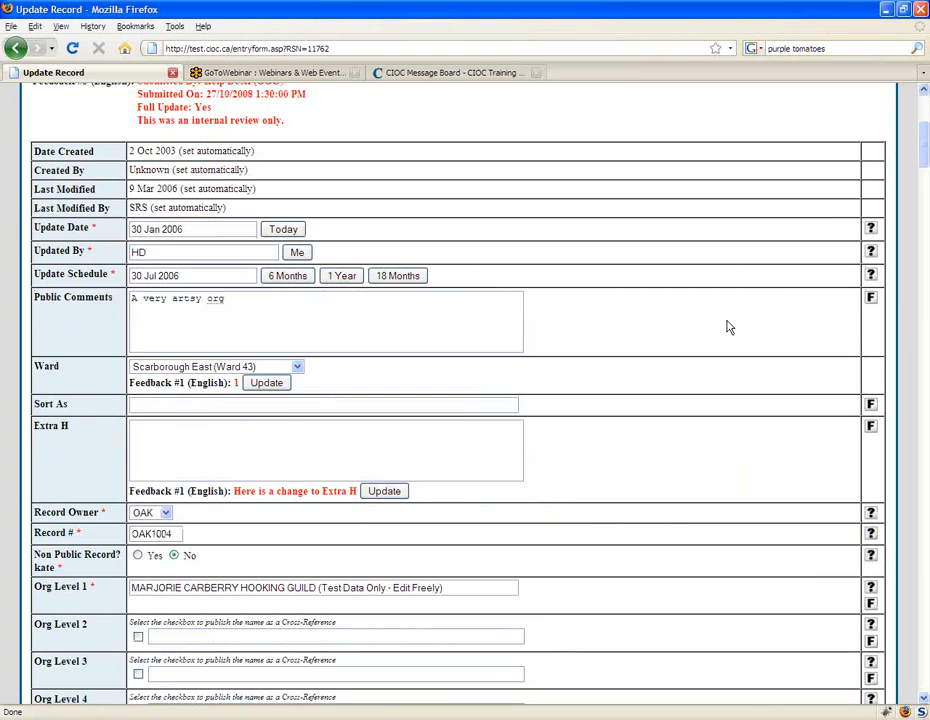
Step: View the other-language version of Public Comments, move its window clear of the form fields, highlight the comment text and close the window
scroll(726, 337, "up", 3)
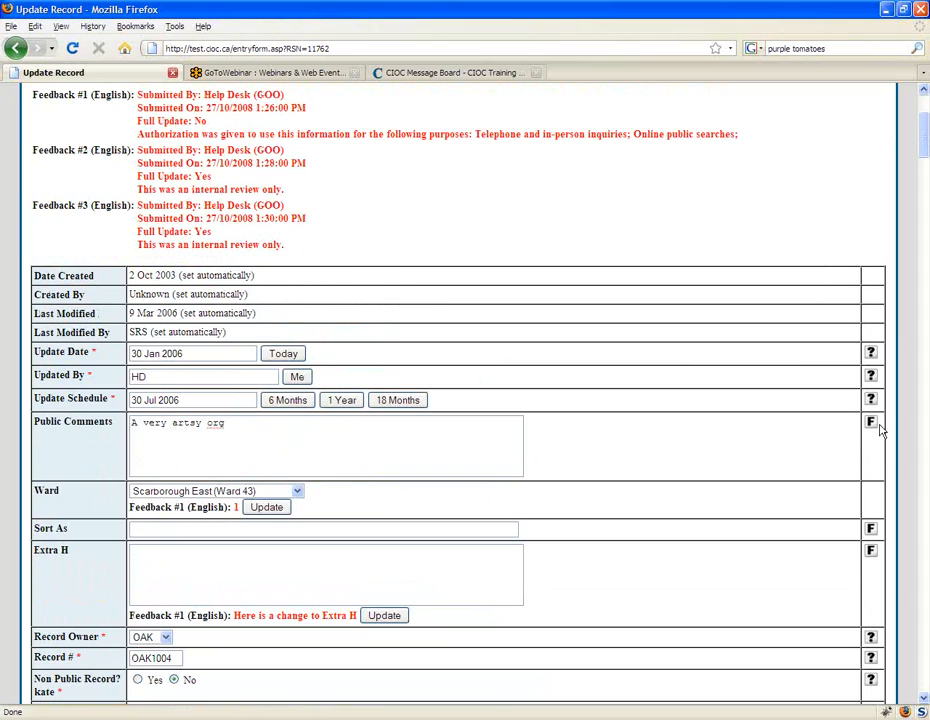
scroll(689, 435, "down", 2)
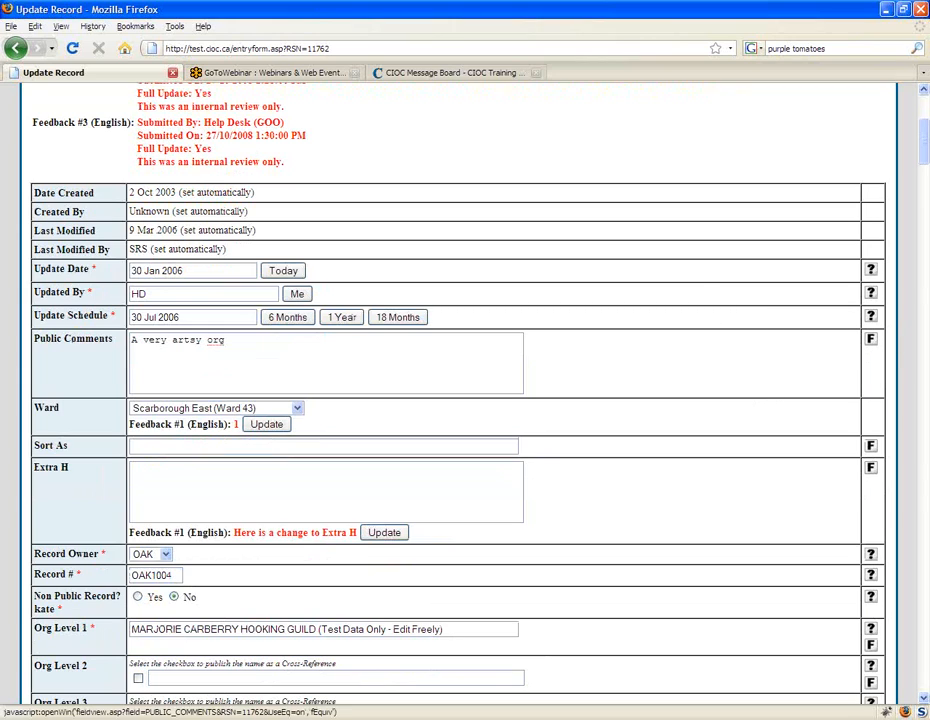
left_click(870, 338)
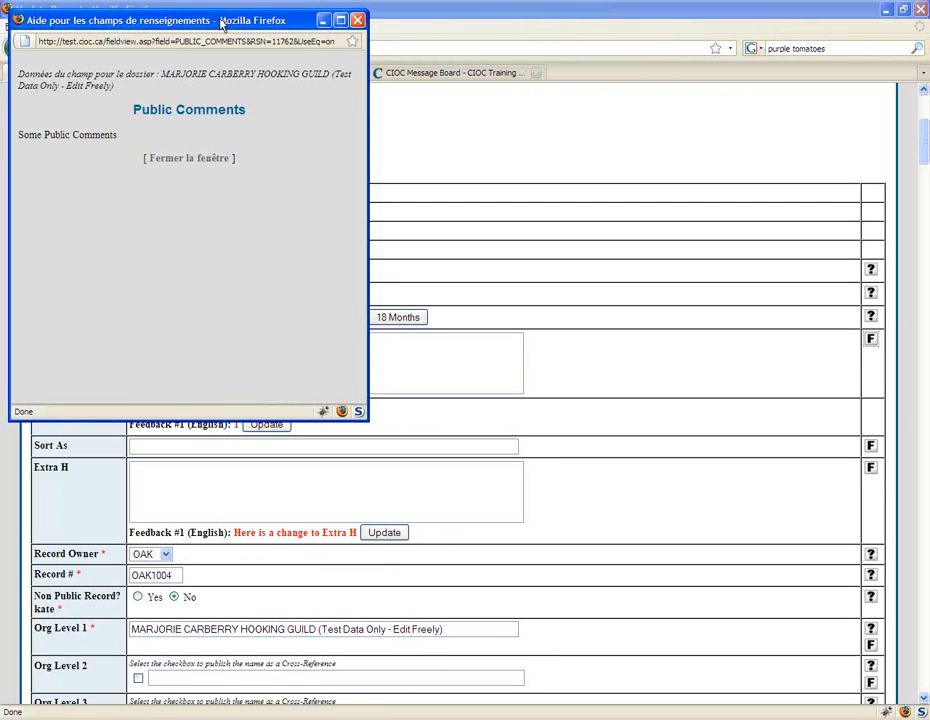
left_click_drag(218, 24, 649, 132)
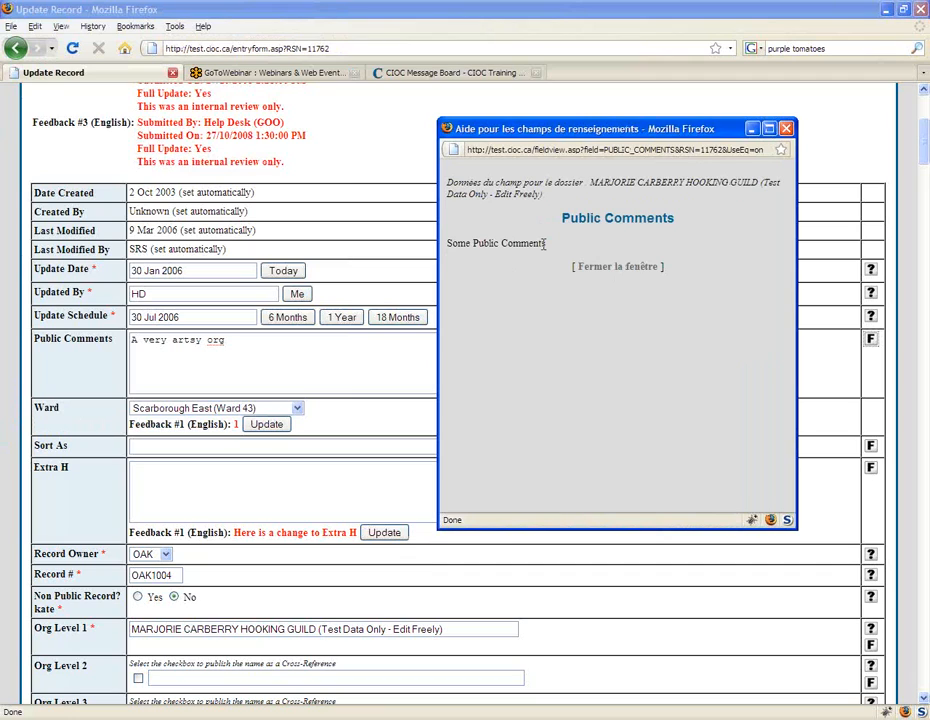
left_click_drag(545, 243, 446, 243)
left_click(548, 249)
left_click(638, 272)
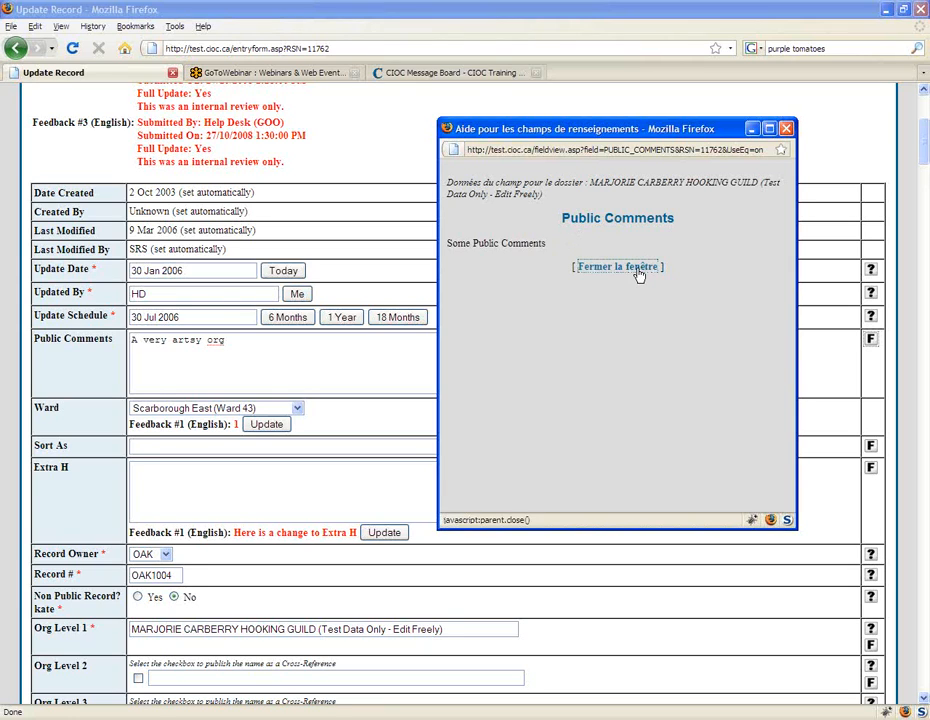
Step: Examine the help and other-language view options beside the record's fields and the feedback summary above the form
scroll(690, 310, "down", 1)
scroll(689, 310, "down", 2)
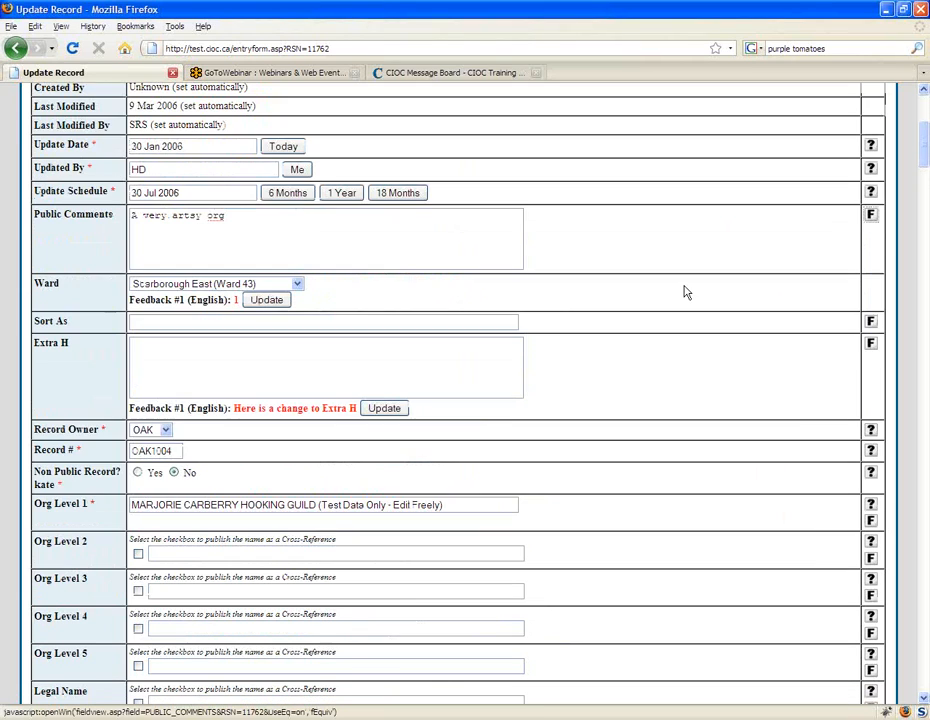
scroll(685, 290, "down", 1)
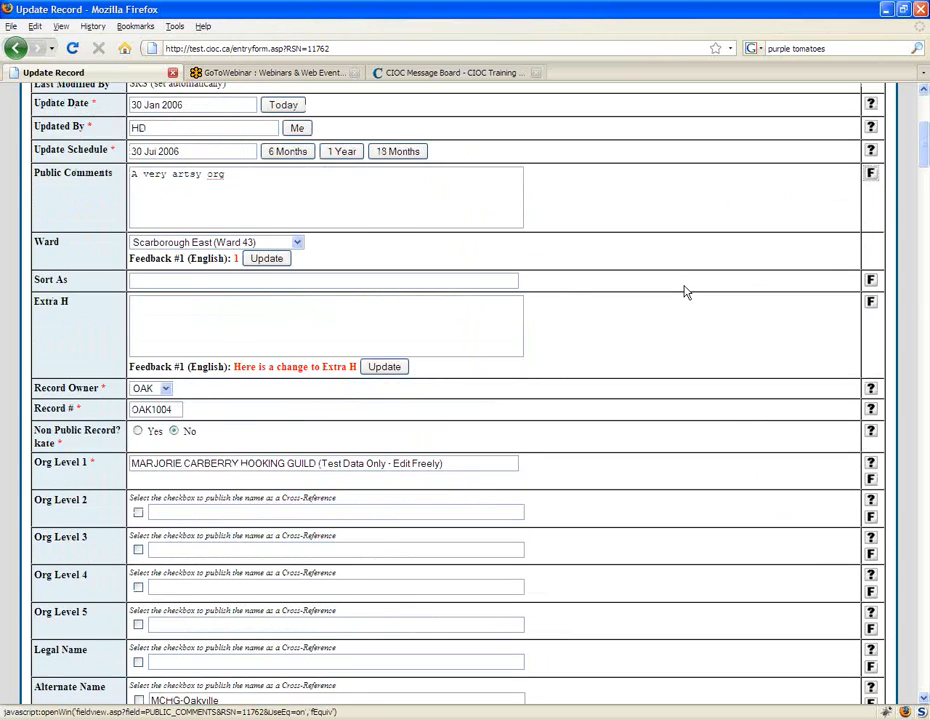
scroll(686, 288, "up", 2)
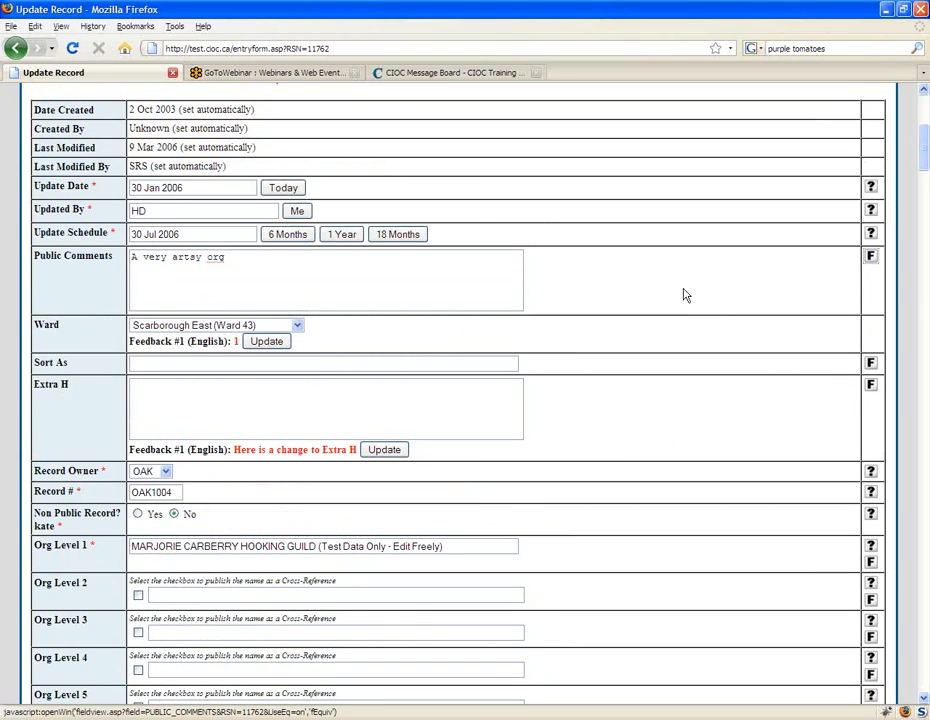
scroll(771, 382, "down", 1)
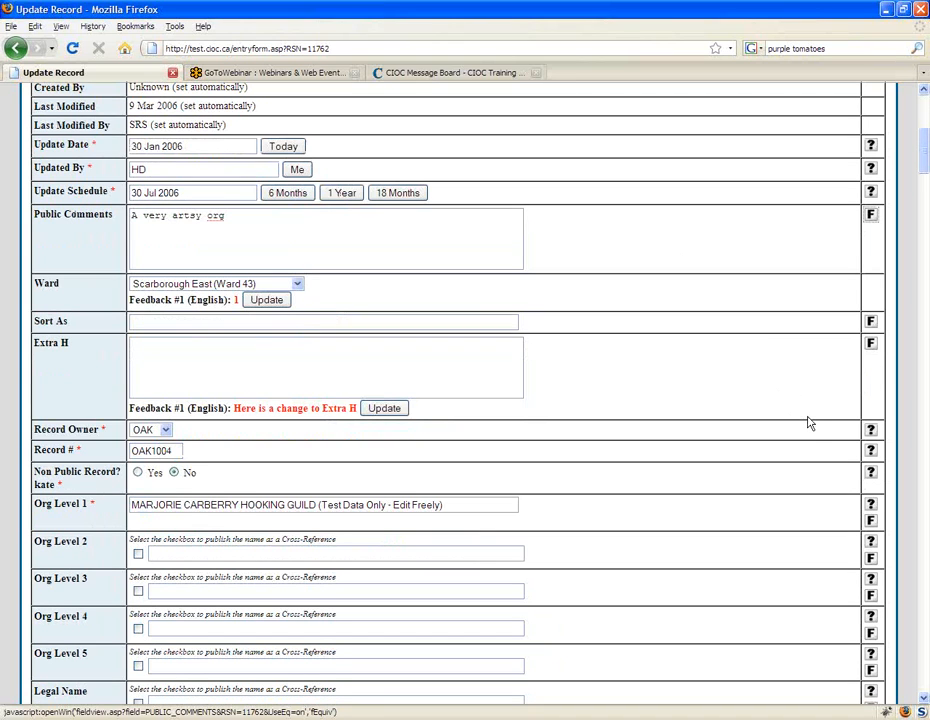
scroll(805, 425, "down", 1)
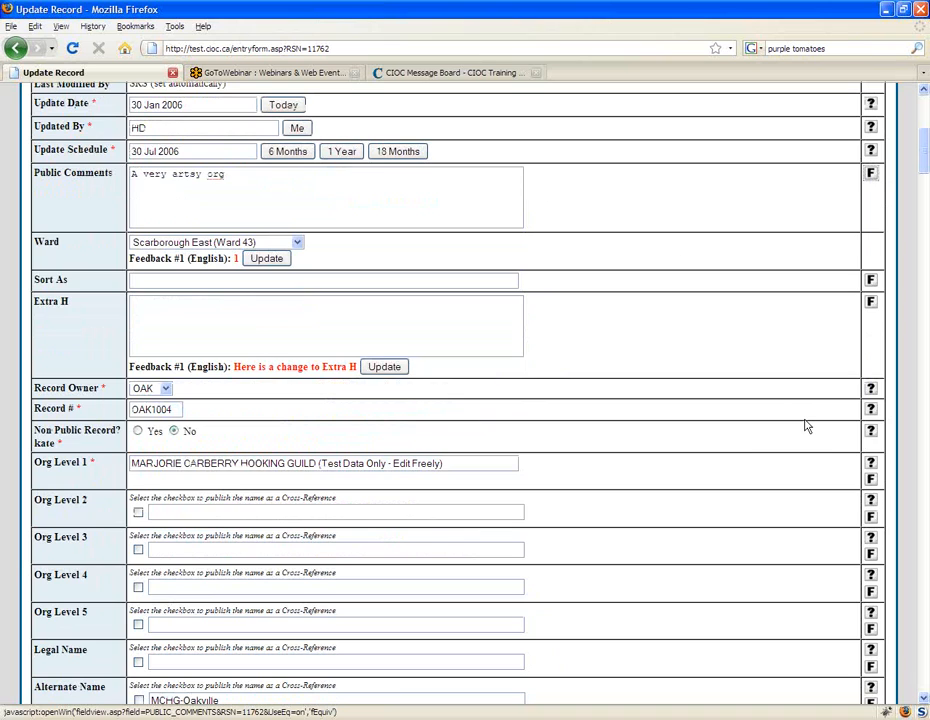
scroll(751, 482, "down", 1)
scroll(751, 482, "up", 3)
scroll(751, 483, "up", 5)
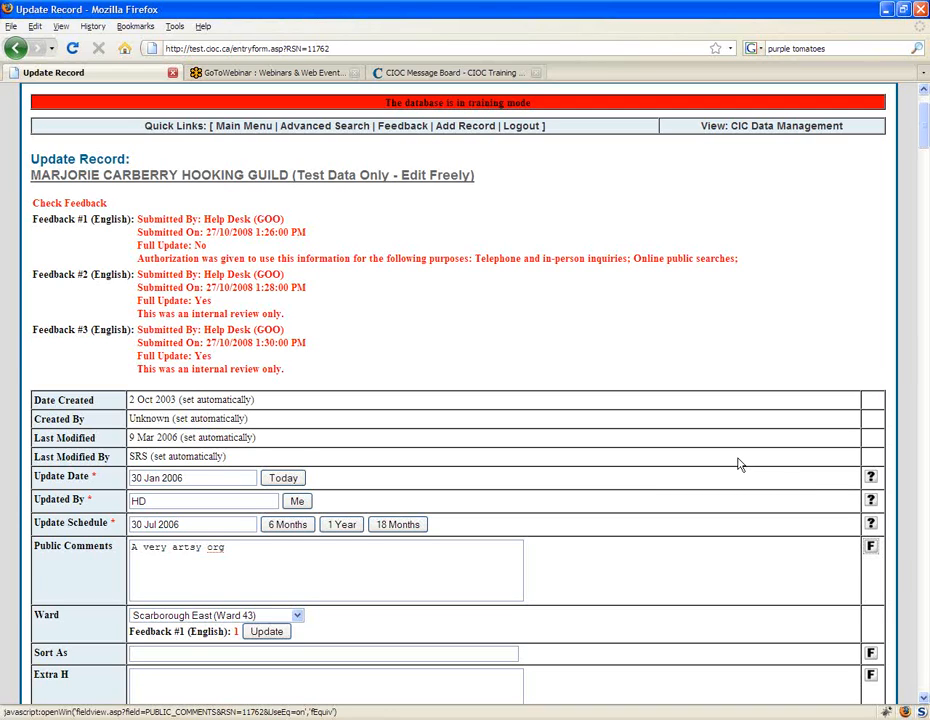
Step: Apply Feedback #1 to the Ward field to set Etobicoke North (Ward 1), and check the available ward choices without changing the selection
scroll(740, 455, "down", 1)
scroll(735, 432, "down", 1)
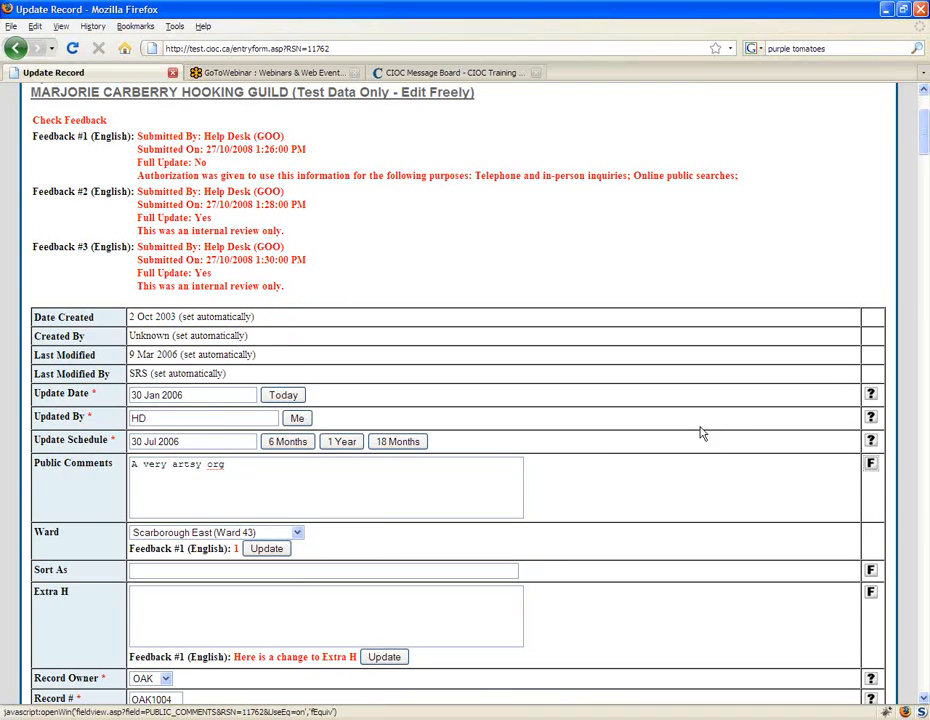
scroll(702, 433, "down", 1)
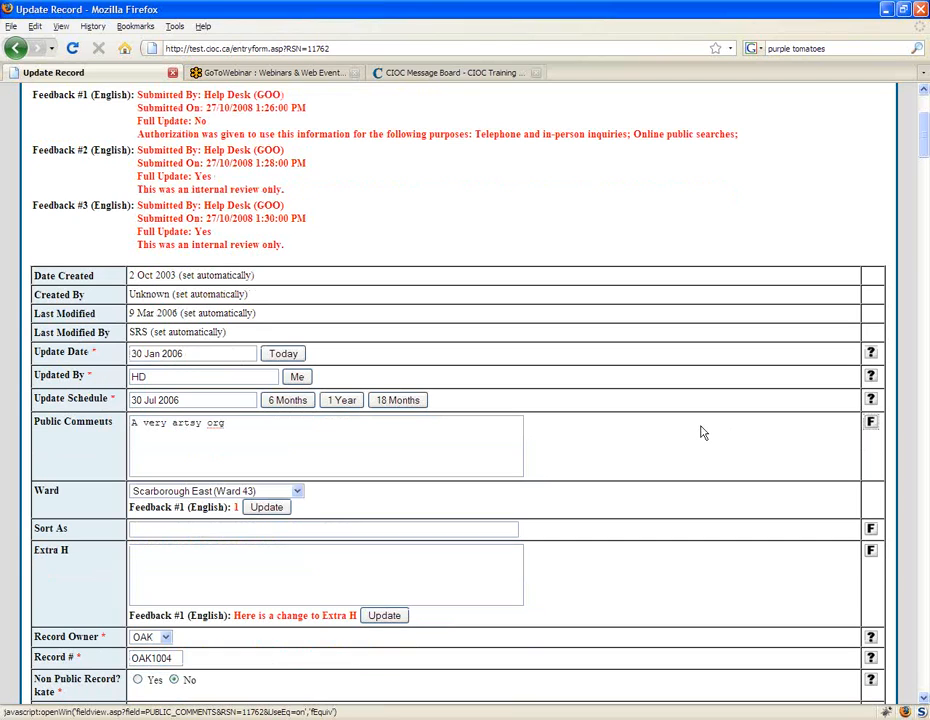
scroll(705, 430, "down", 2)
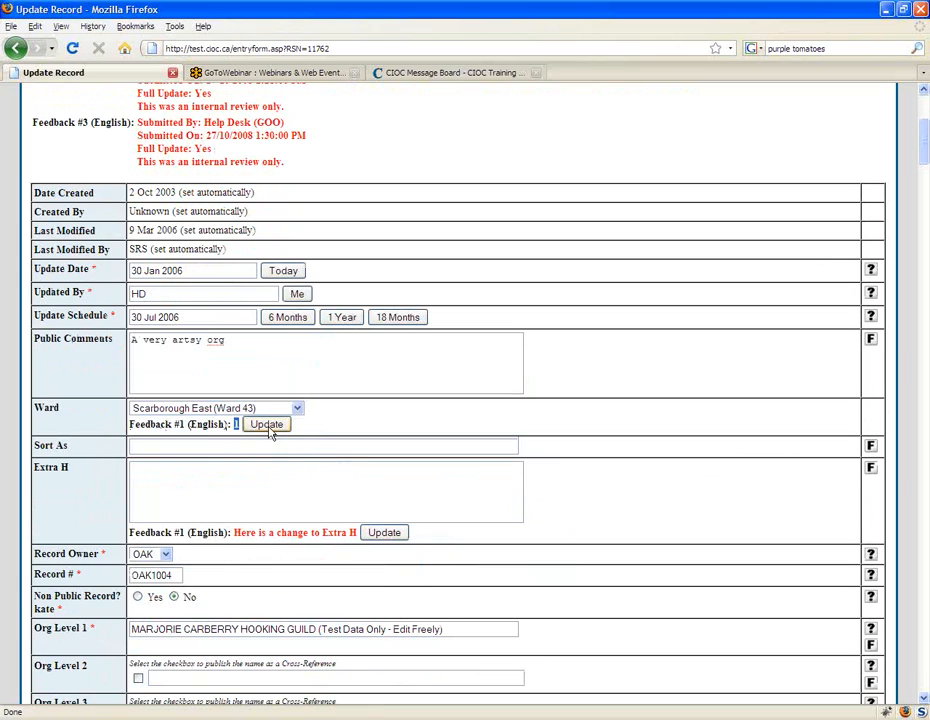
left_click(268, 428)
scroll(400, 374, "down", 1)
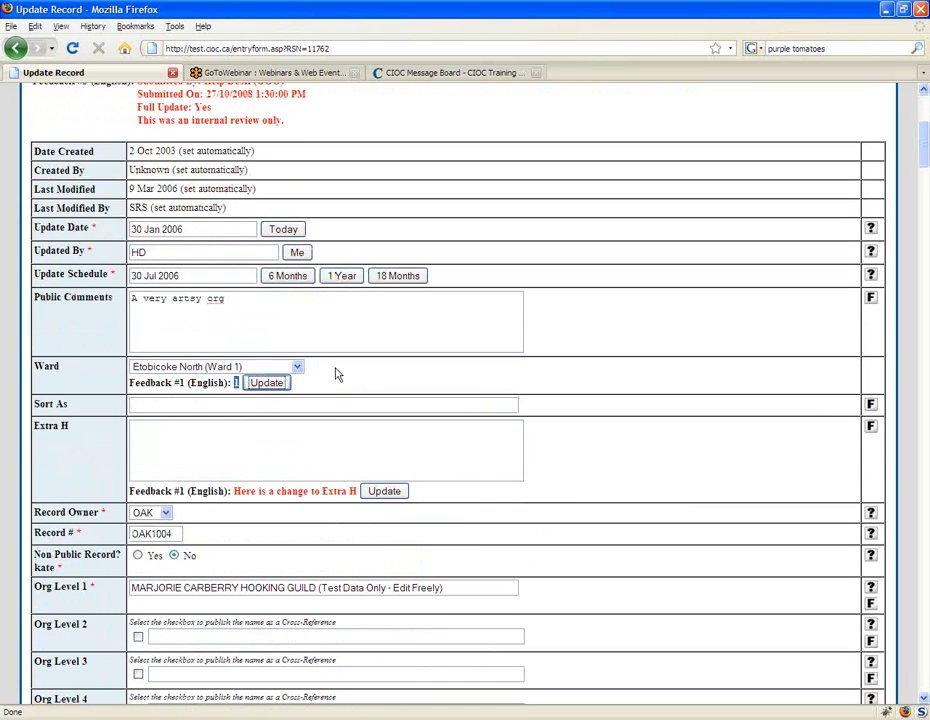
left_click(298, 367)
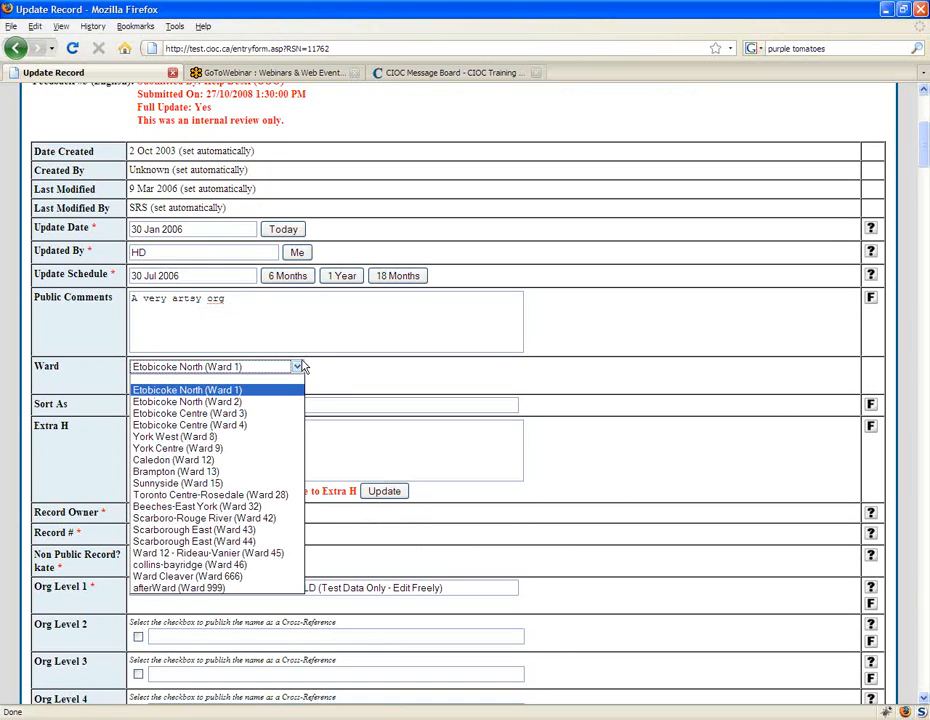
left_click(302, 369)
left_click(217, 385)
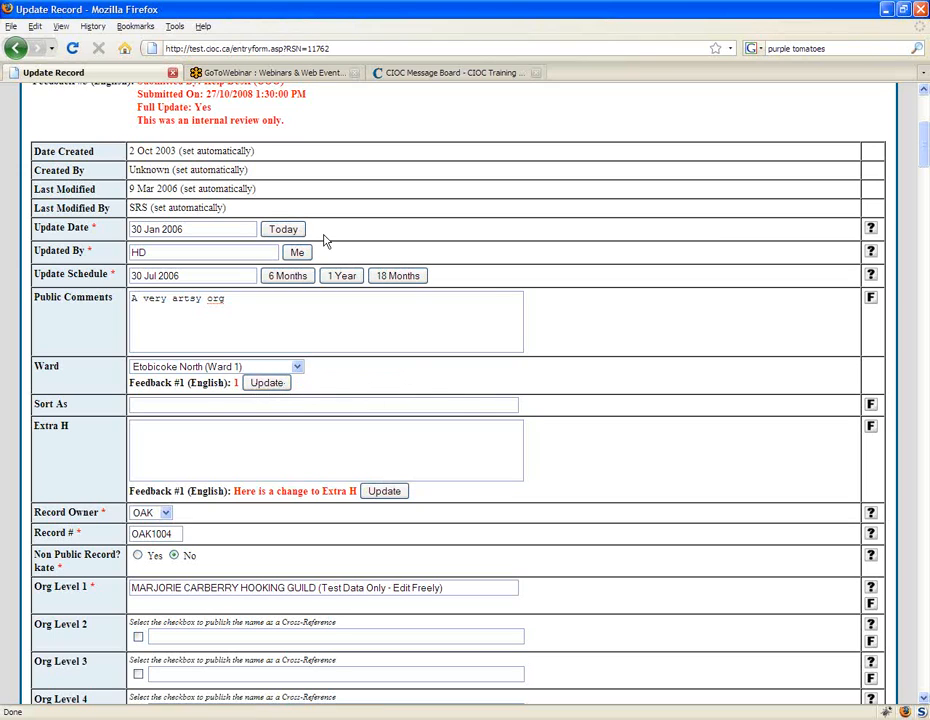
Step: Apply Feedback #1 to the Extra H field to fill in "Here is a change to Extra H", and highlight the feedback text
scroll(581, 338, "down", 2)
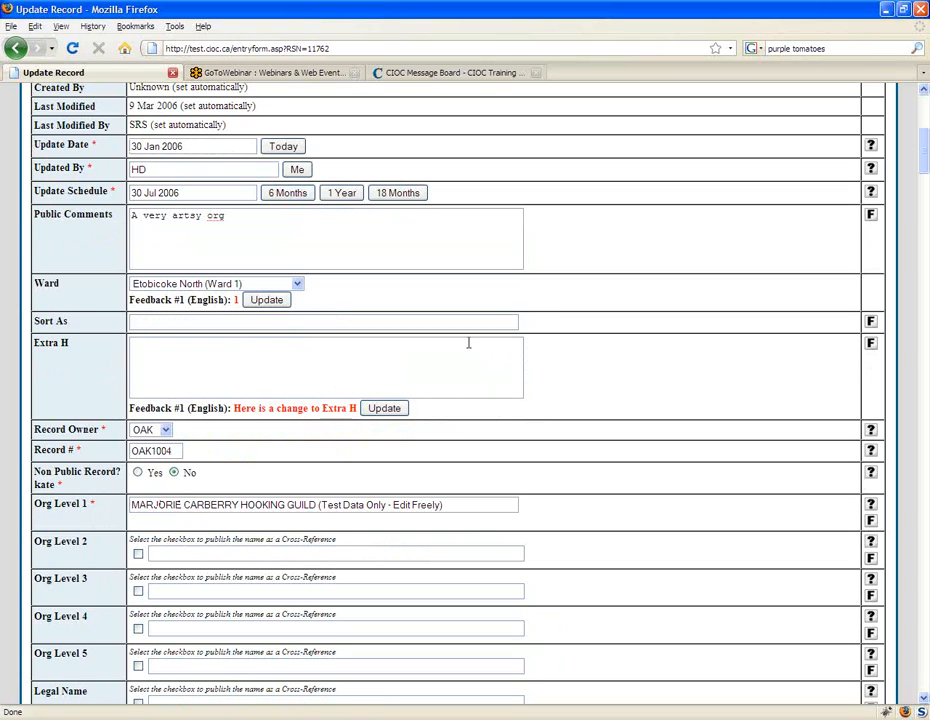
left_click_drag(508, 504, 128, 504)
left_click(228, 361)
left_click(384, 408)
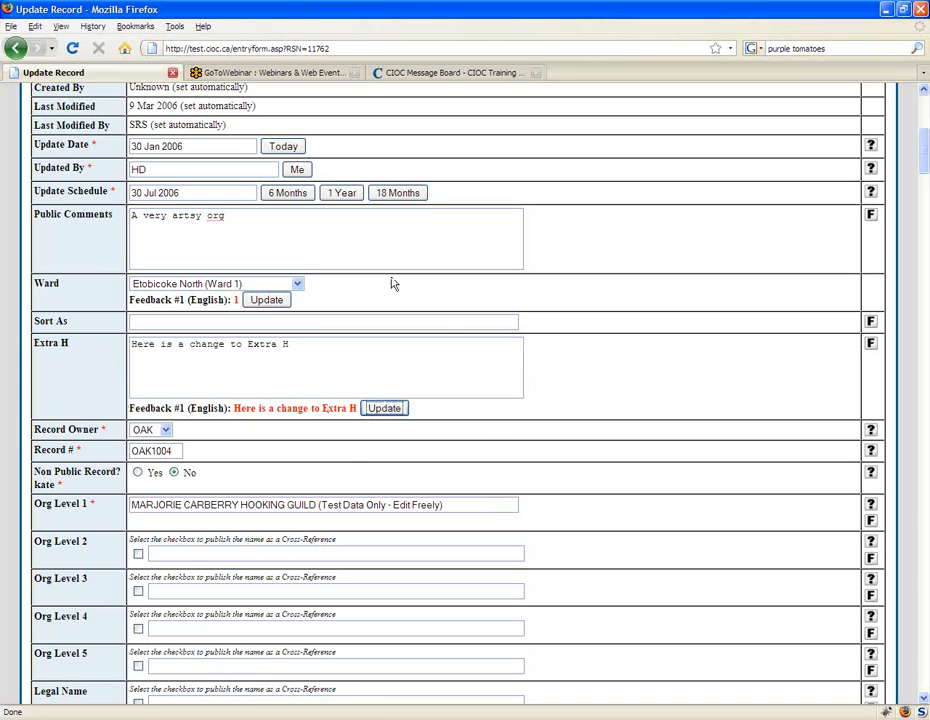
scroll(533, 328, "down", 2)
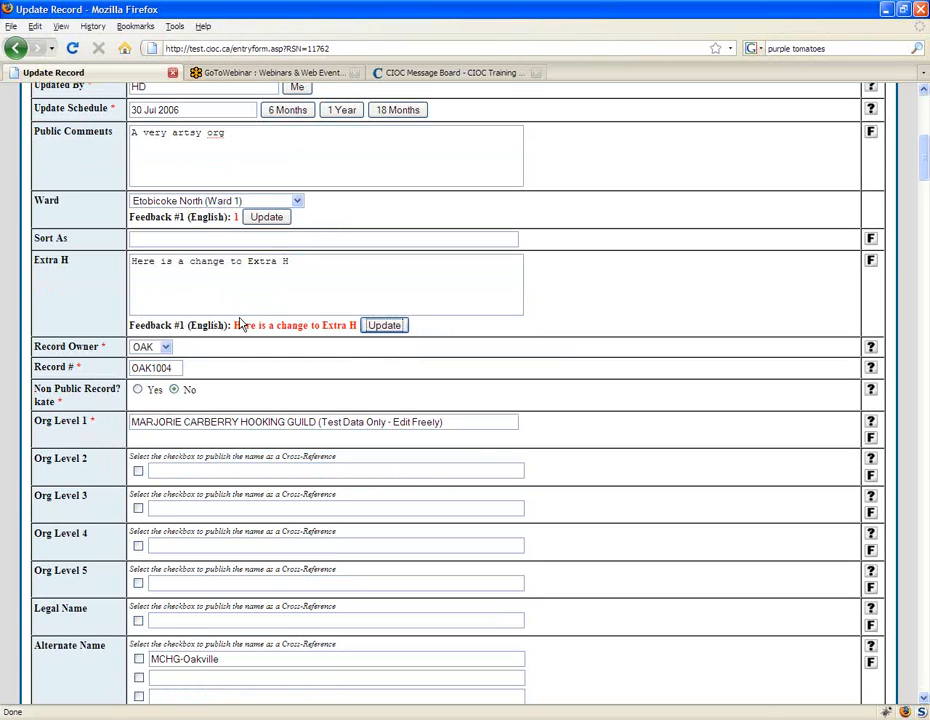
left_click_drag(234, 325, 358, 330)
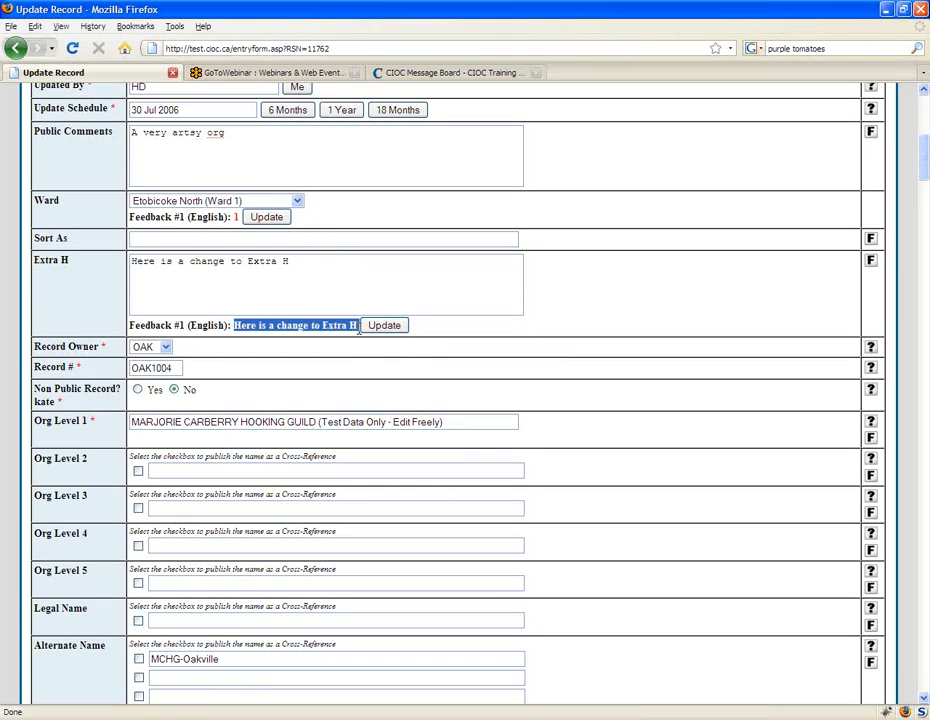
left_click(657, 343)
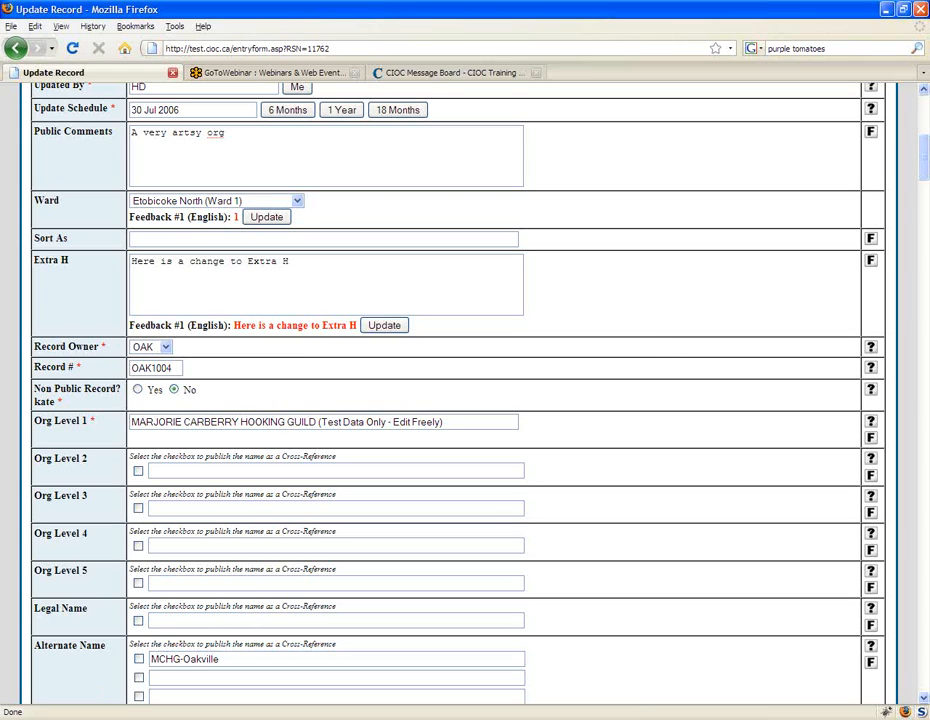
Step: Launch WinMerge and create a pair of new empty documents for a file comparison
left_click(45, 719)
mouse_move(83, 689)
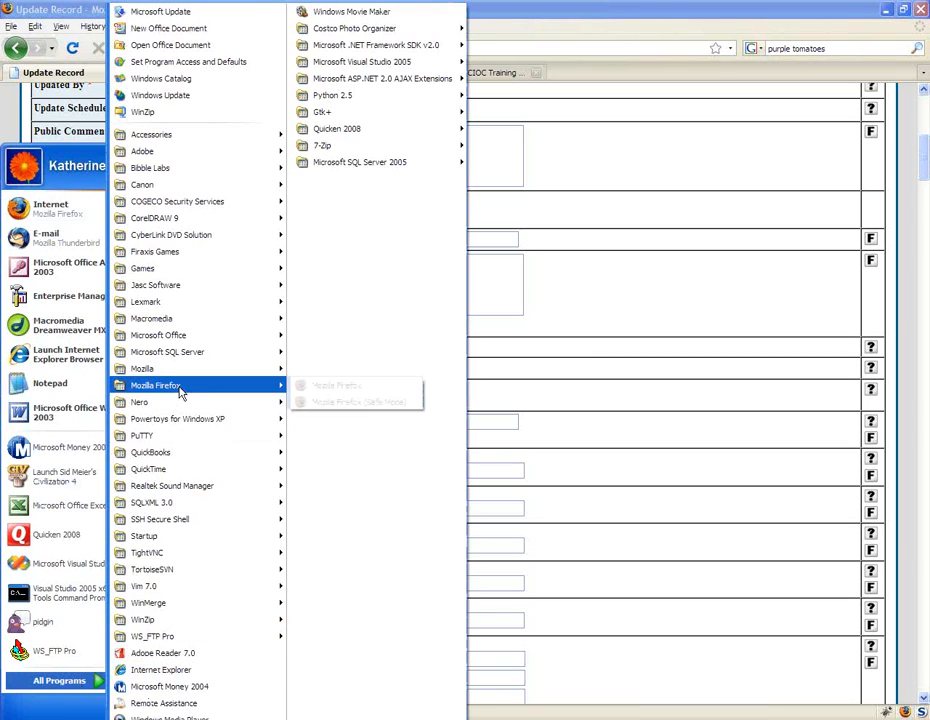
mouse_move(242, 375)
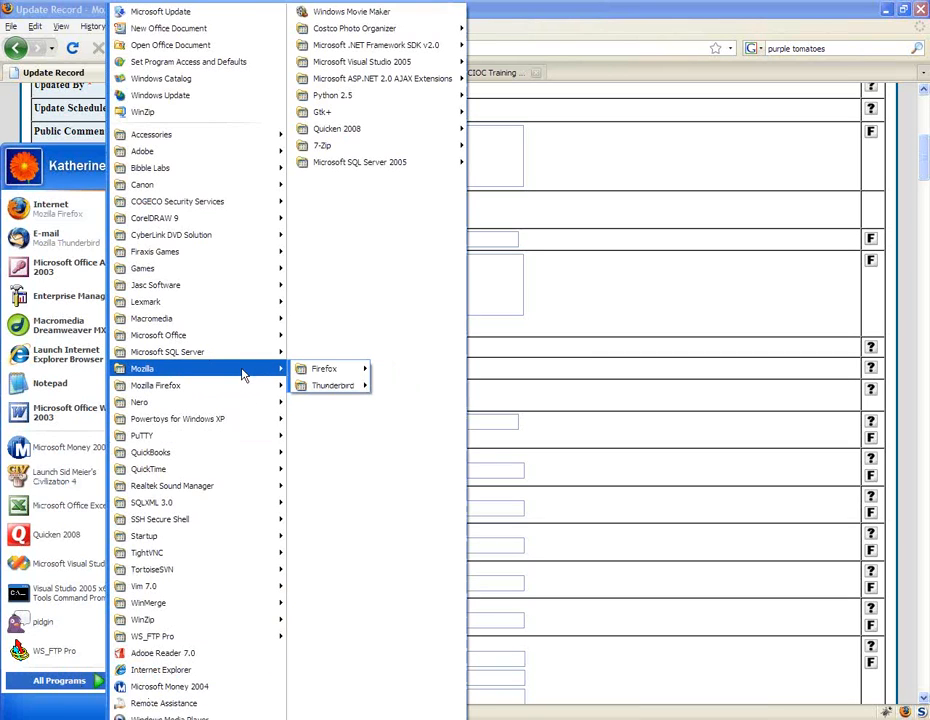
mouse_move(240, 608)
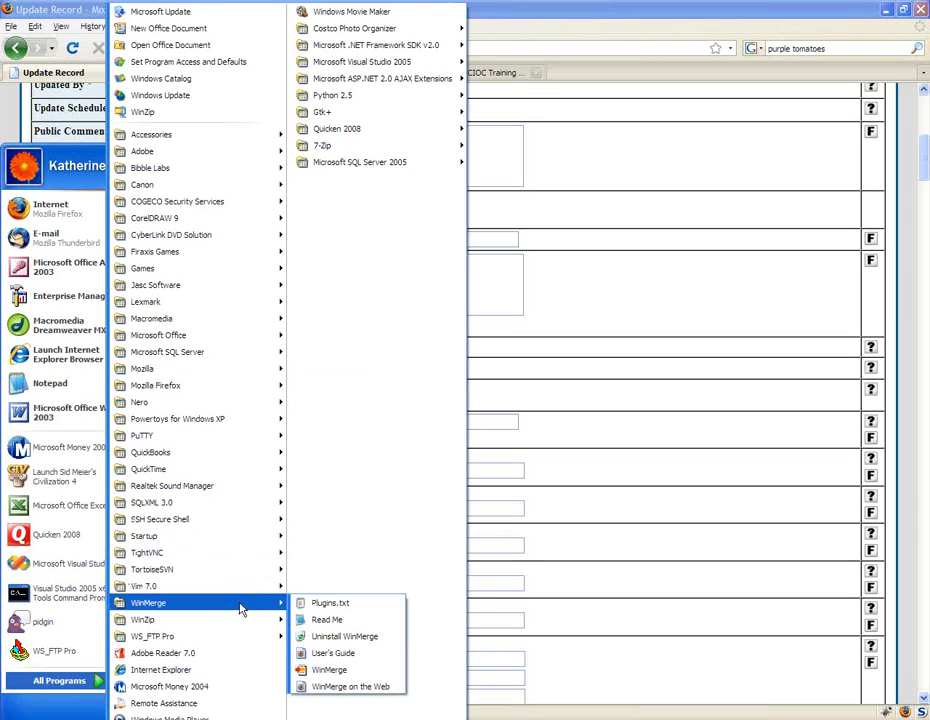
left_click(368, 670)
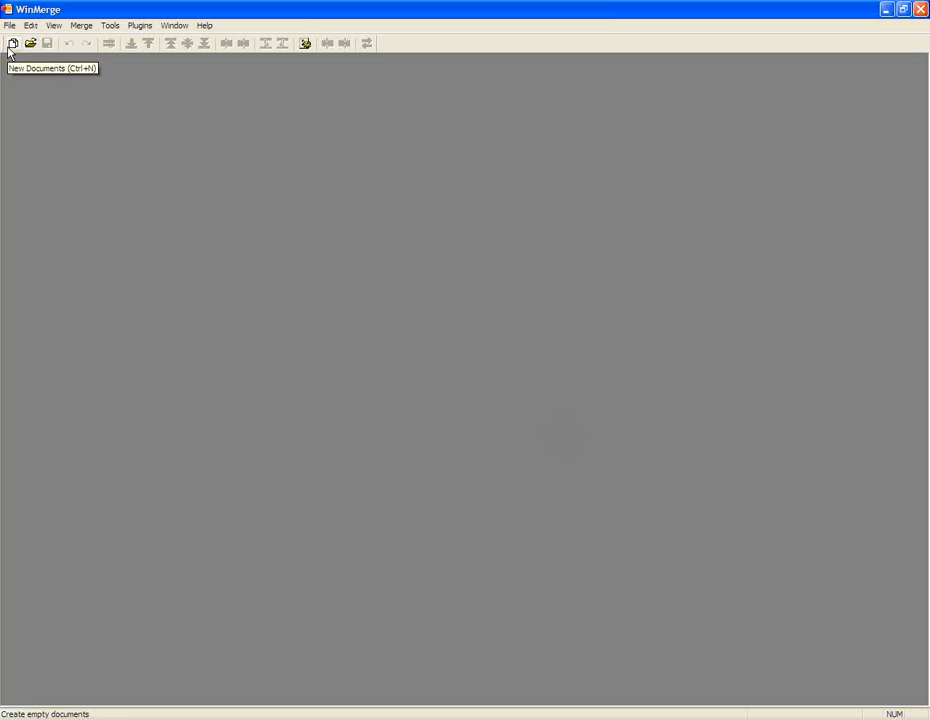
left_click(13, 44)
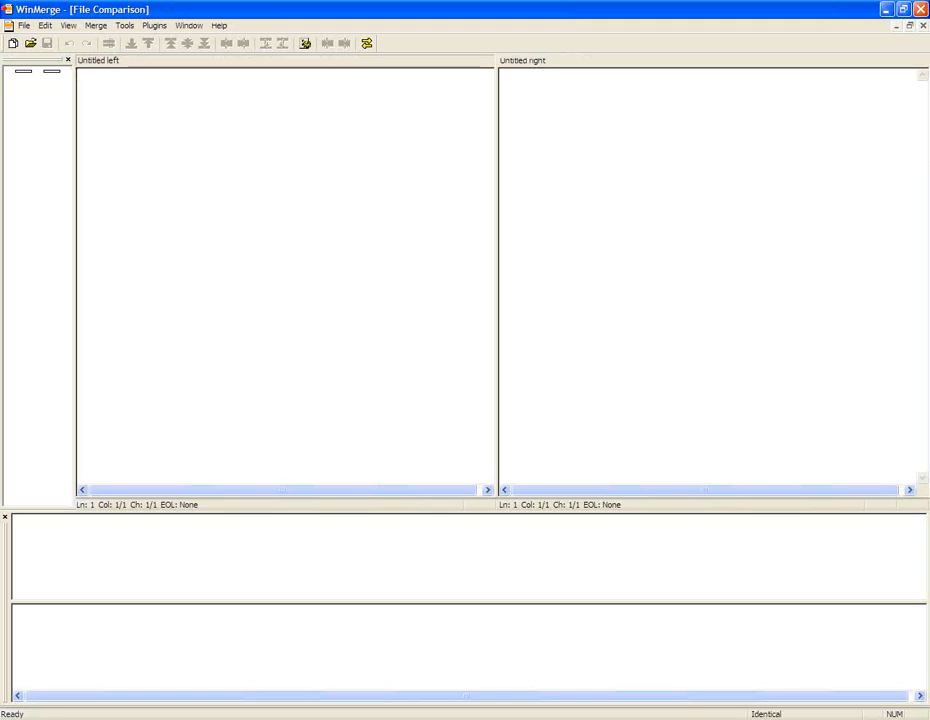
key("alt+Tab")
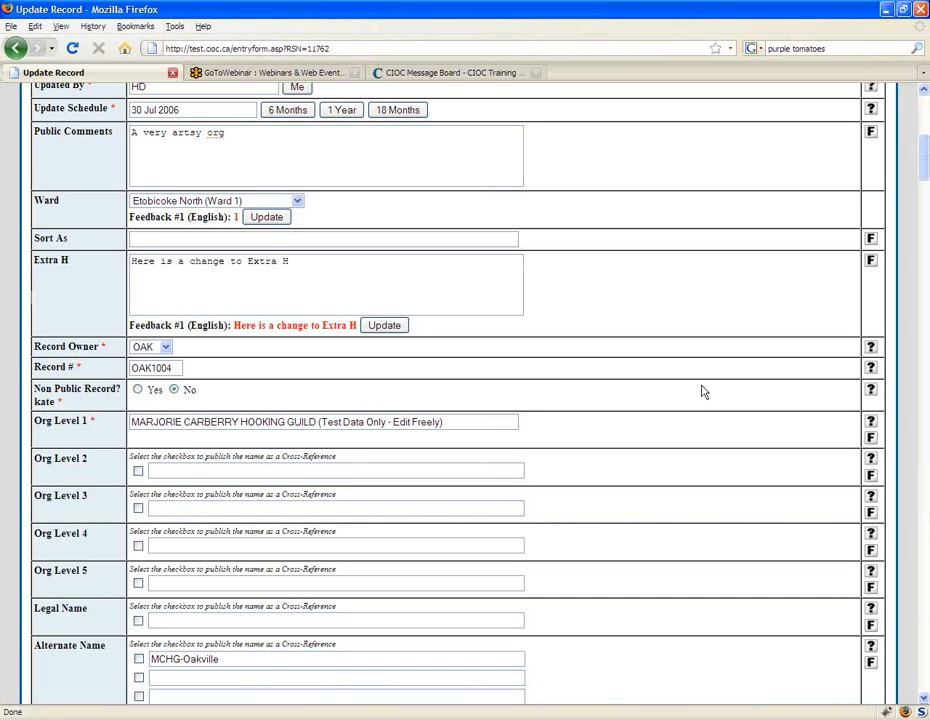
scroll(731, 358, "down", 1)
left_click(924, 385)
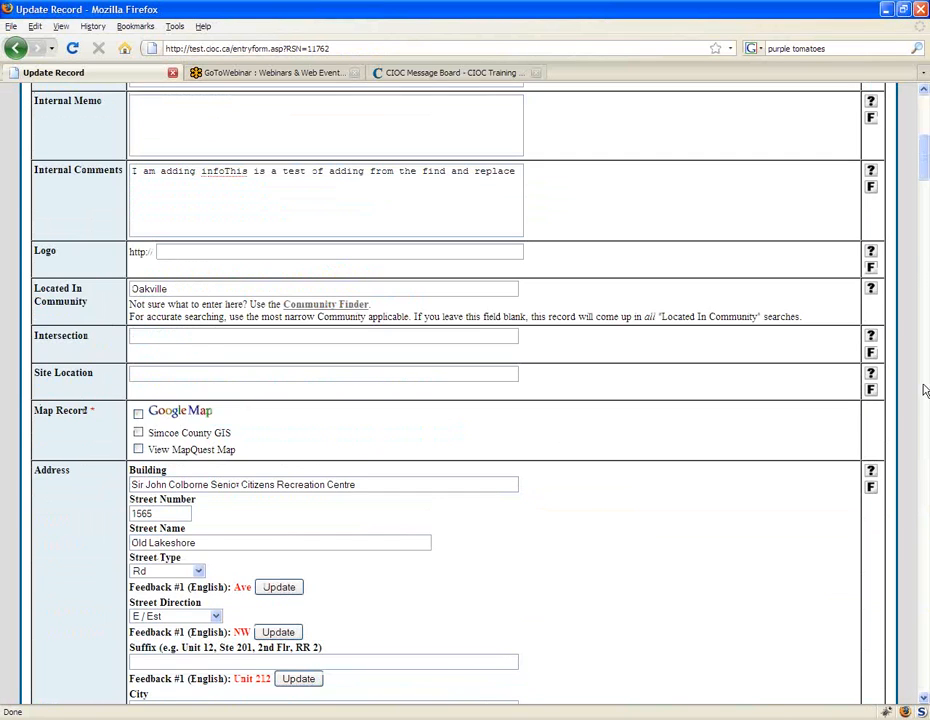
left_click(924, 390)
left_click_drag(922, 270, 926, 670)
key("ctrl+t")
type("http")
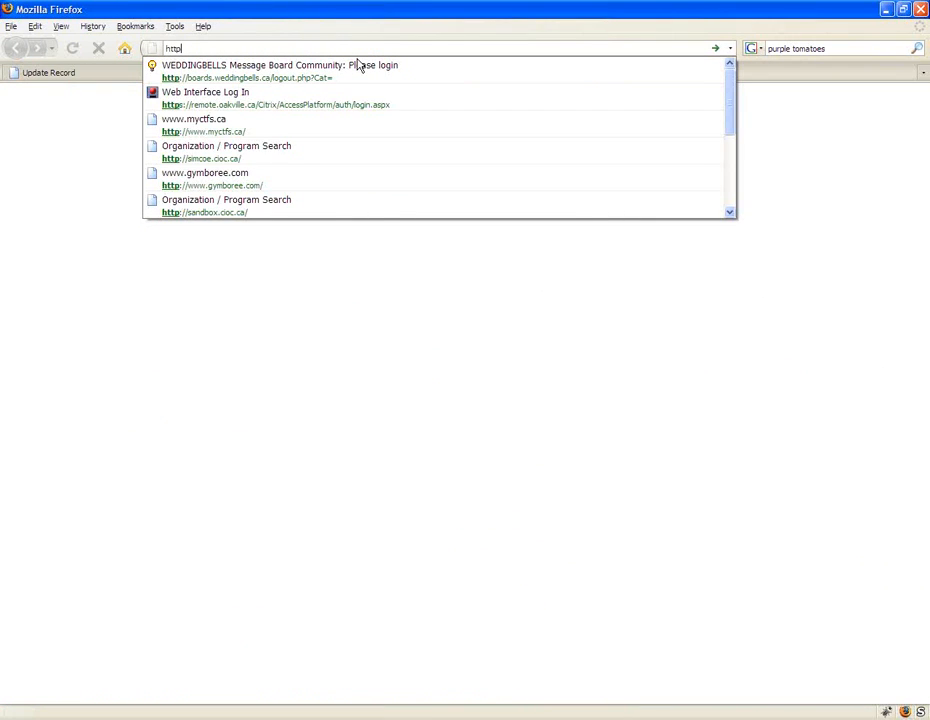
type("://www.yahoo.com")
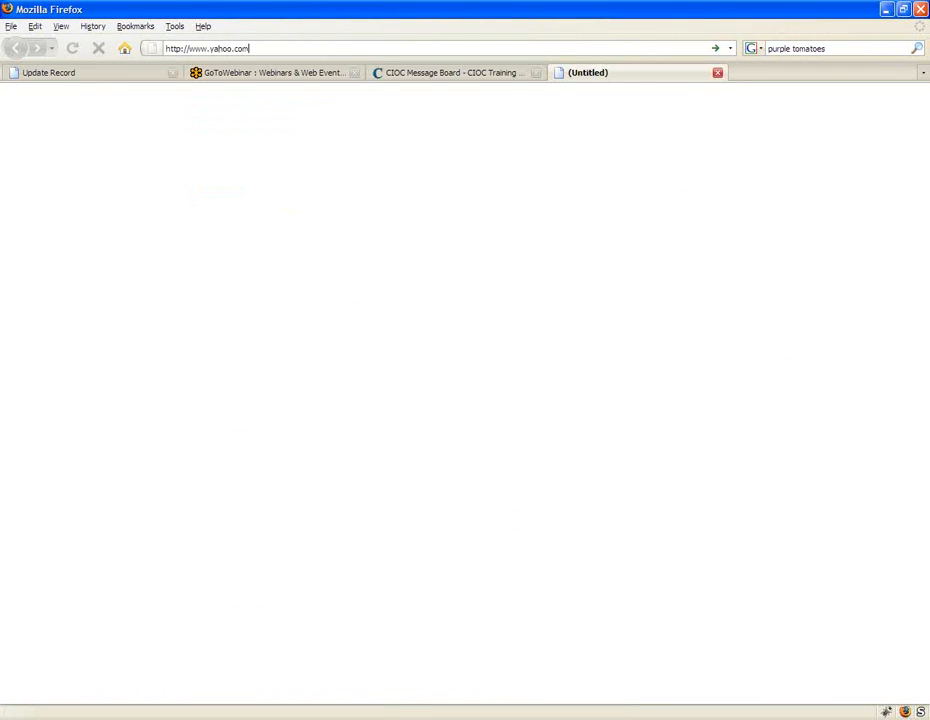
key("Return")
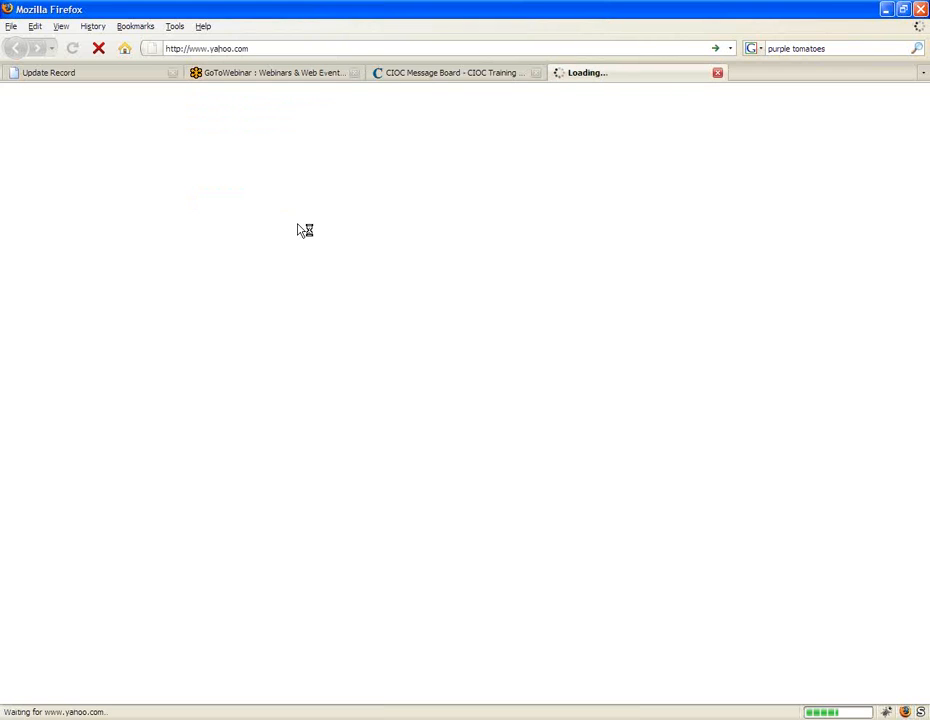
left_click(435, 353)
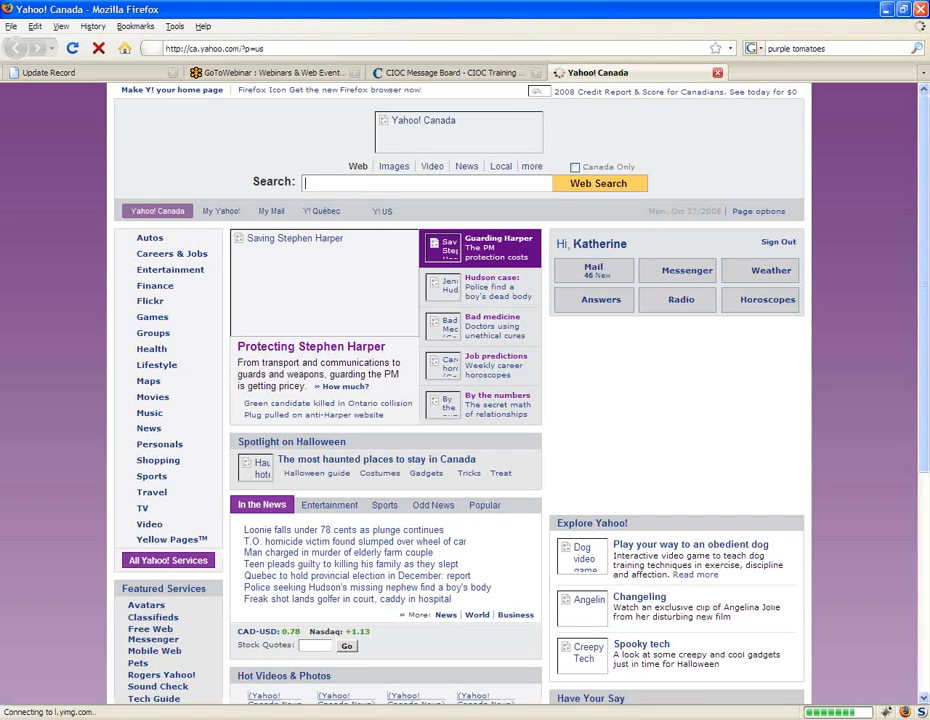
Step: Copy the seven In the News headlines from Yahoo! Canada and paste them into both documents of the WinMerge comparison
left_click_drag(244, 529, 481, 599)
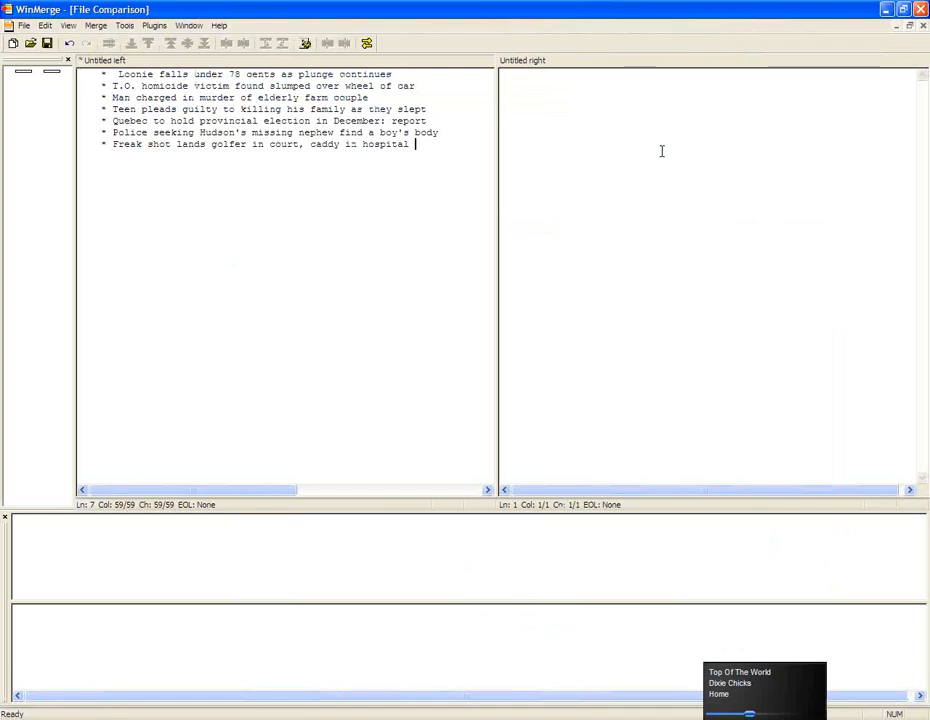
left_click(660, 150)
key("ctrl+v")
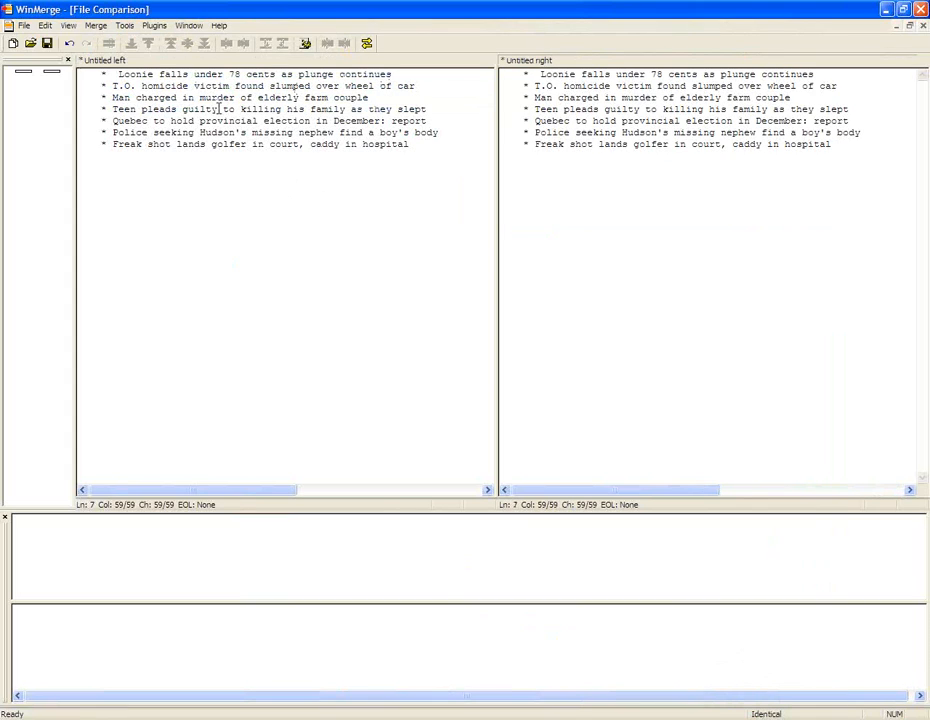
Step: Delete "to killing his family as they slept" from the fourth headline in the left document and refresh the comparison
left_click_drag(224, 109, 427, 109)
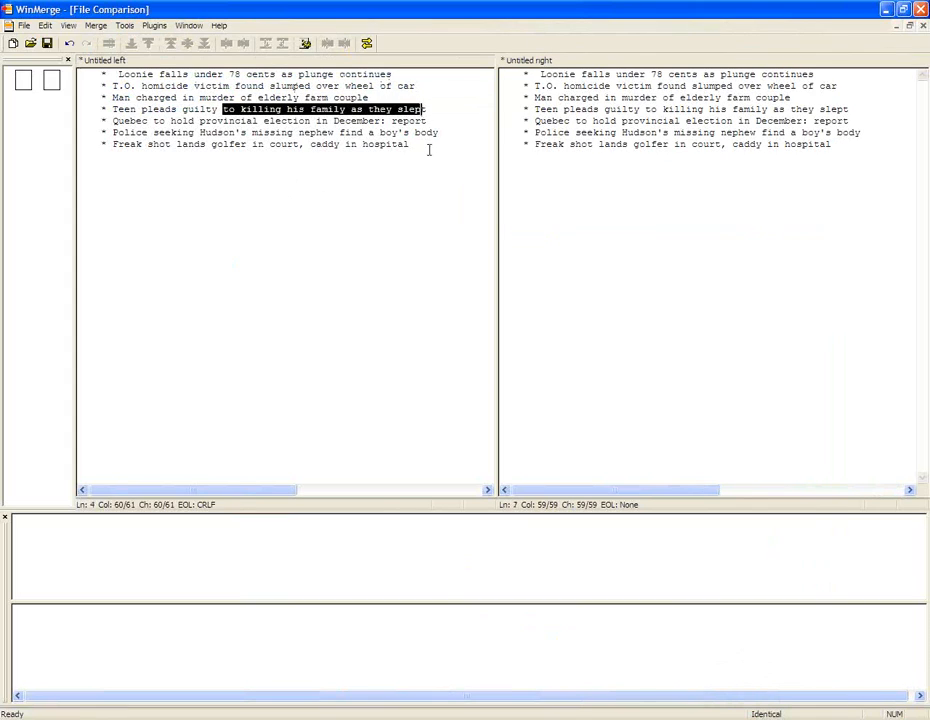
key("Delete")
key("BackSpace")
left_click(358, 159)
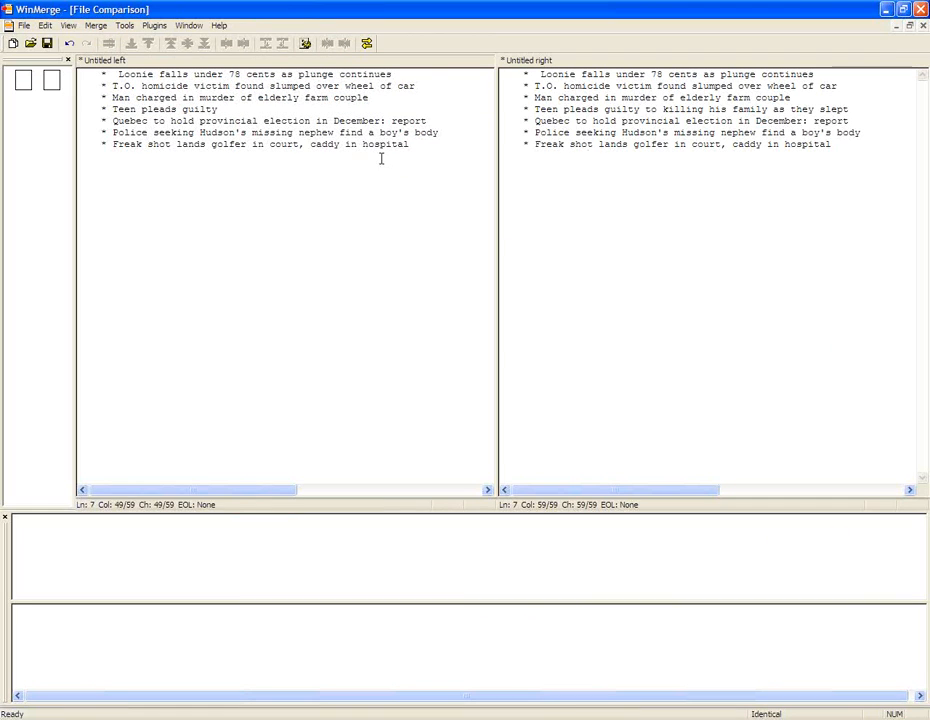
left_click(593, 168)
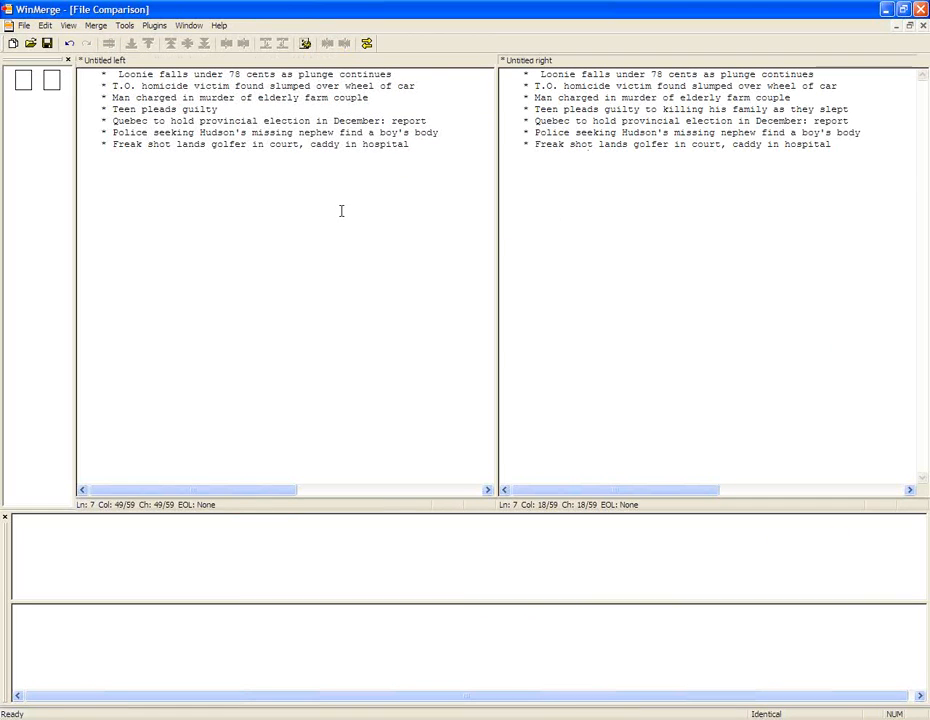
left_click(367, 44)
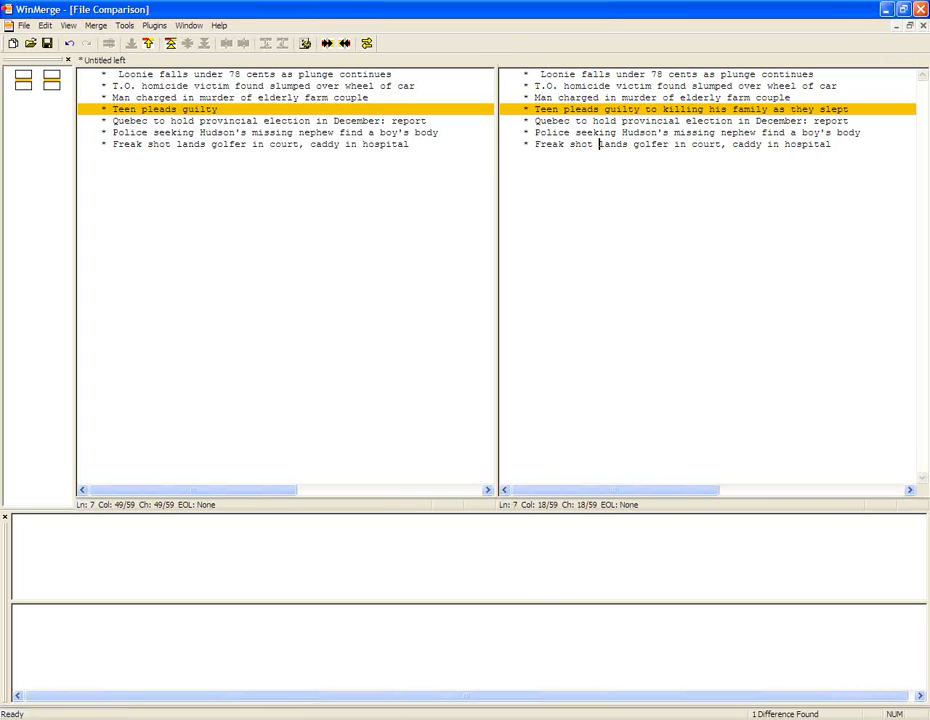
Step: Switch back to Firefox, close the Yahoo! Canada tab, and look through the update form's lower fields
key("alt+Tab")
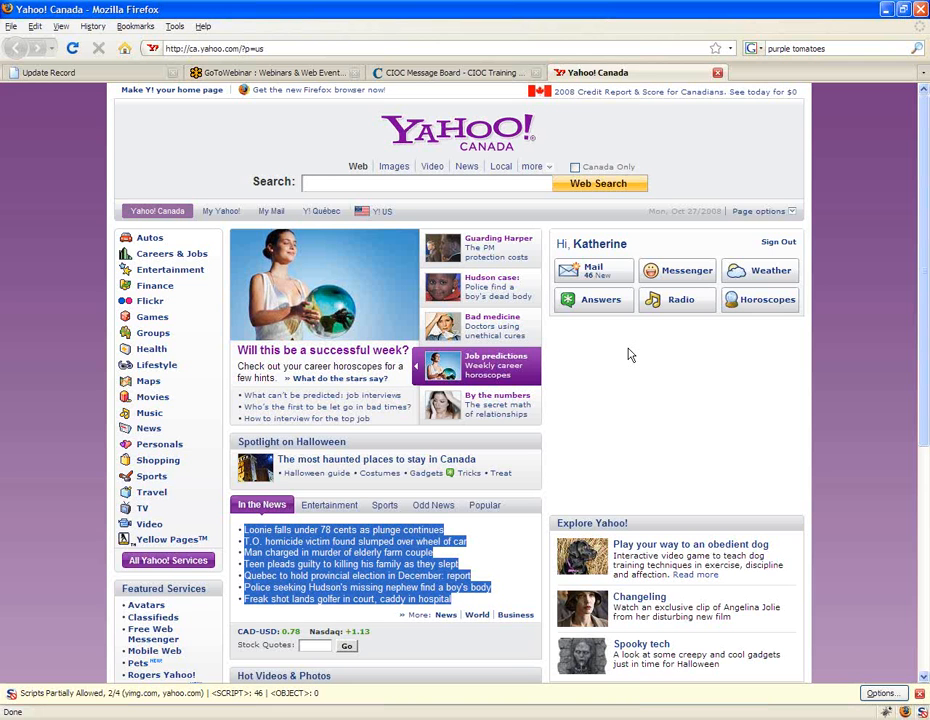
left_click(720, 73)
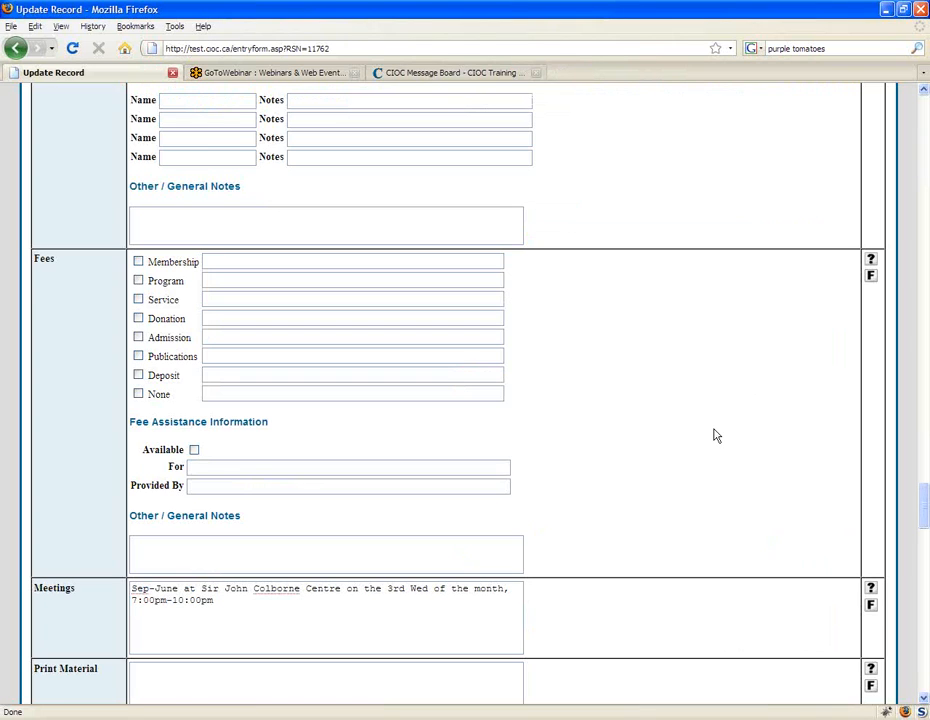
scroll(715, 435, "down", 15)
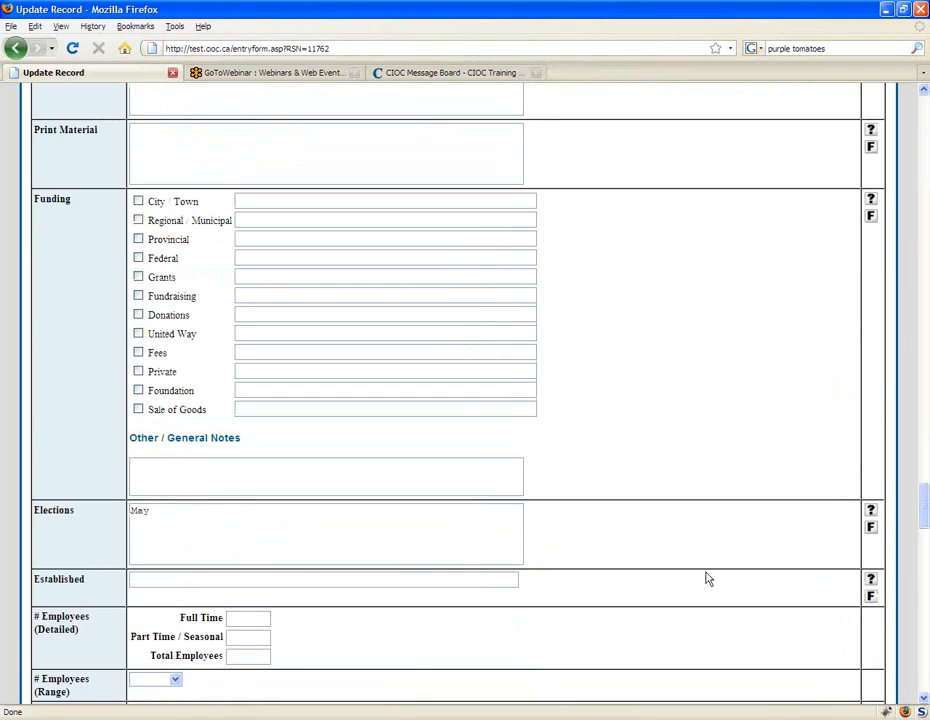
scroll(658, 372, "up", 1)
scroll(658, 372, "up", 5)
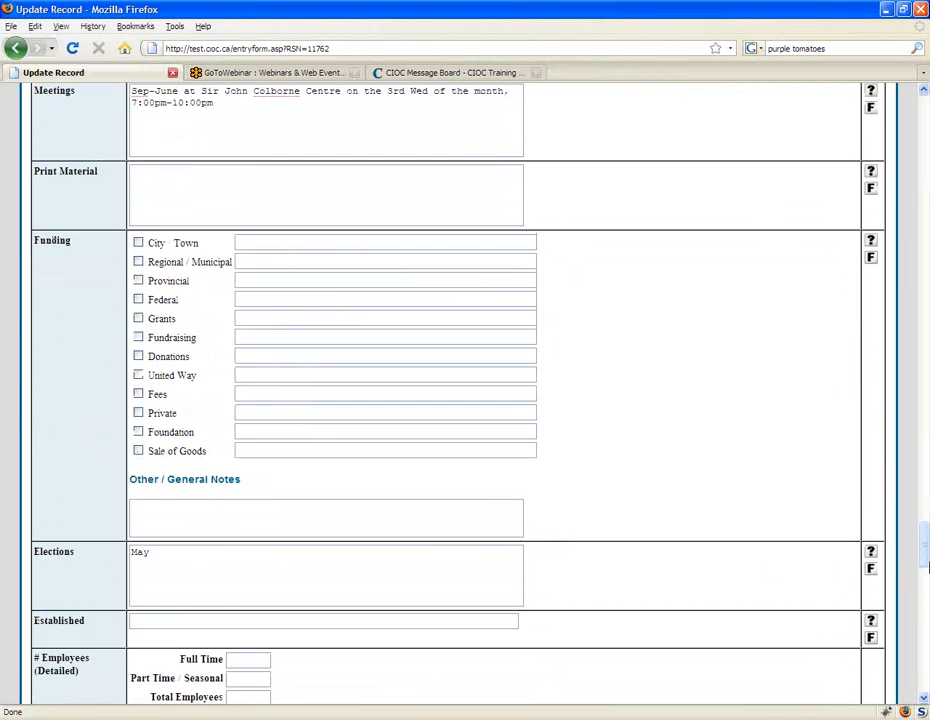
scroll(926, 567, "up", 5)
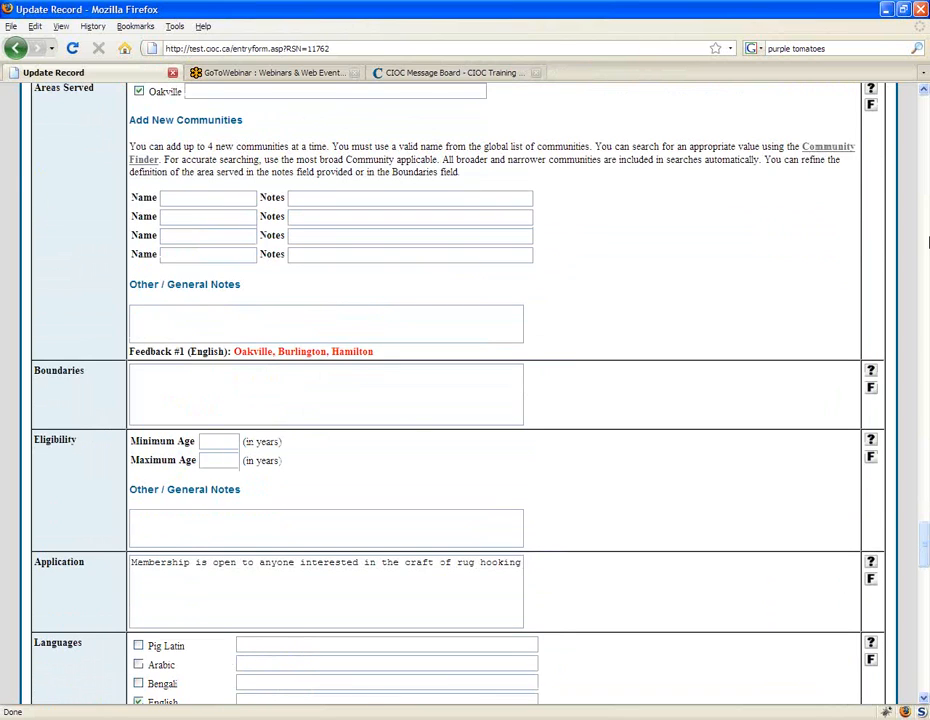
Step: Search the update form for "feedback" and step through the matches in the Check Feedback summary
type("feedback")
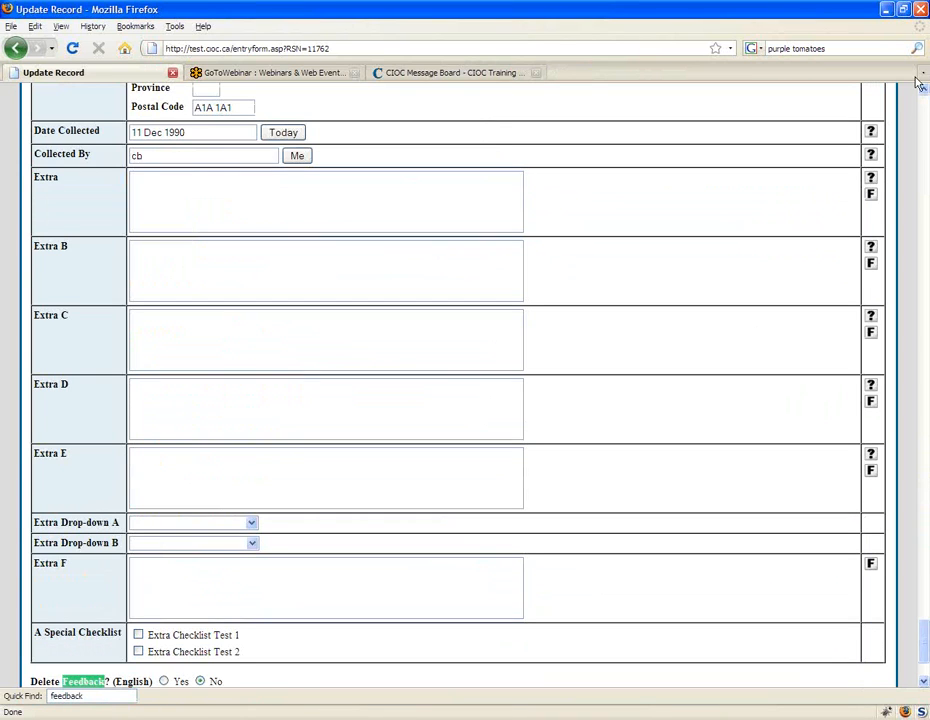
key("Return")
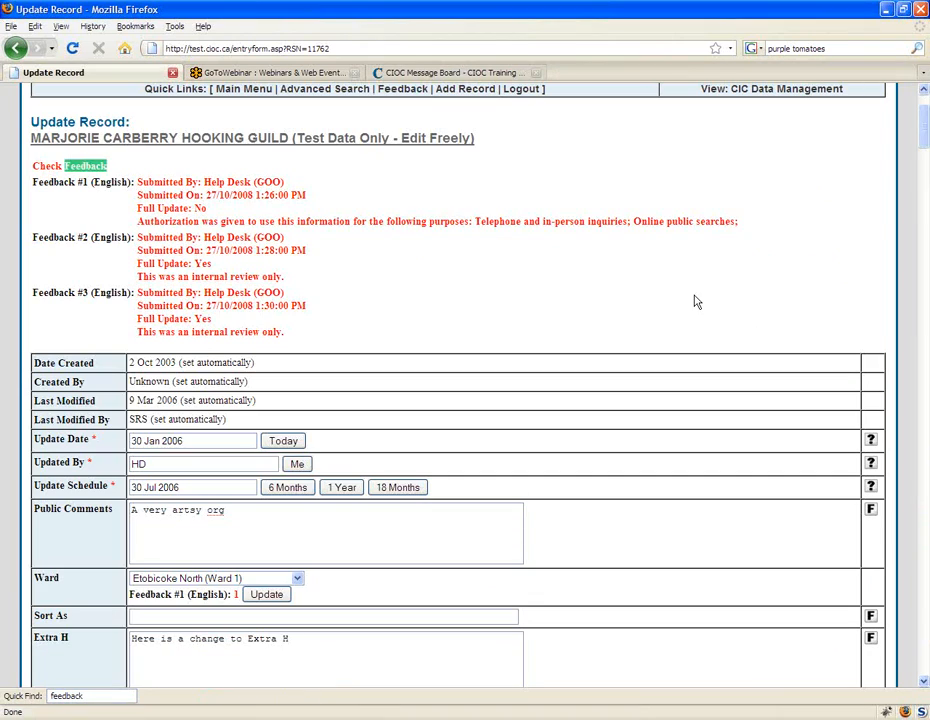
key("Return")
key("Return")
key("Return")
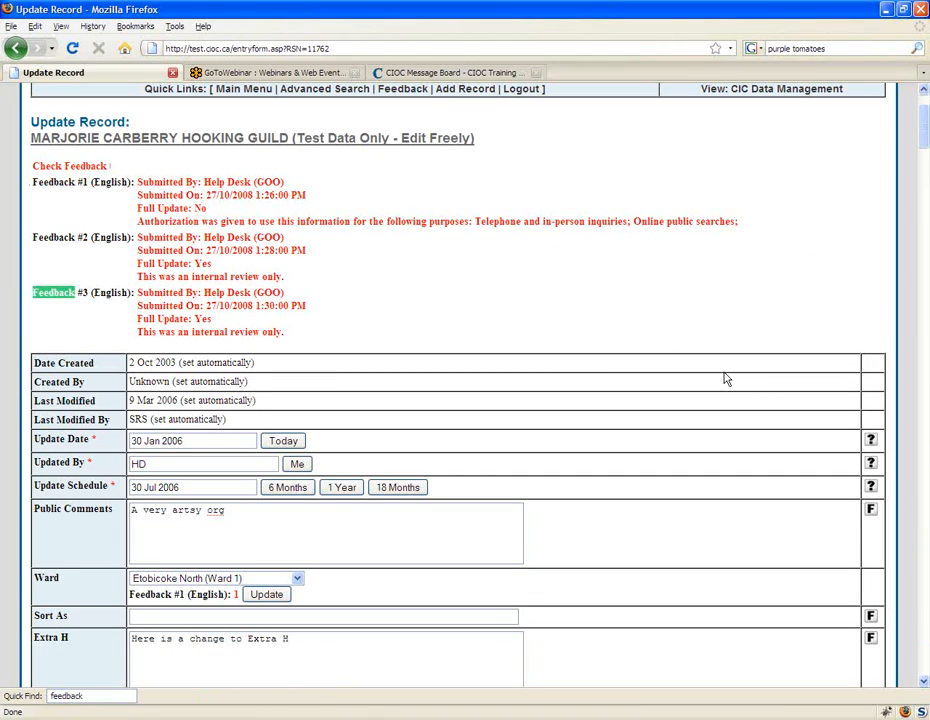
scroll(724, 377, "down", 1)
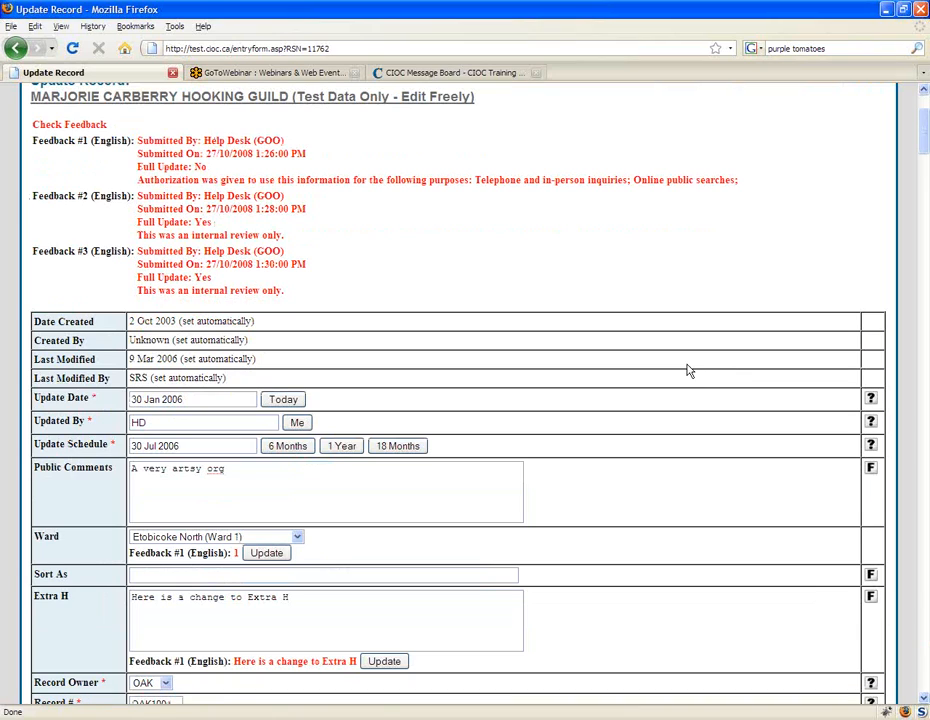
Step: Search for "feedback" again from below the summary and step through the field matches to the Street Type feedback
key("slash")
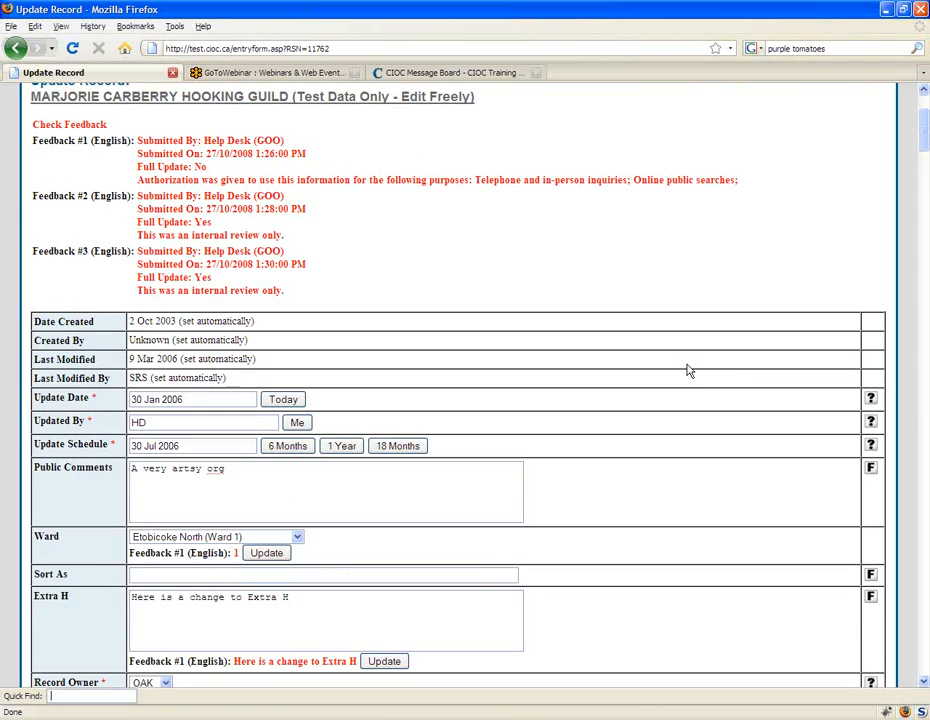
type("feedback")
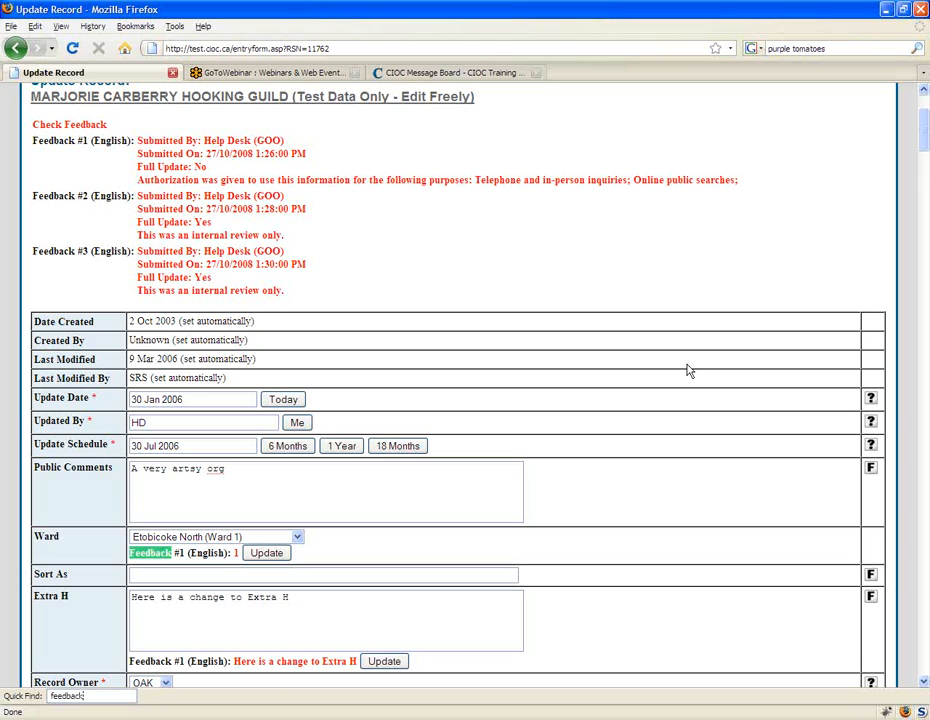
key("F3")
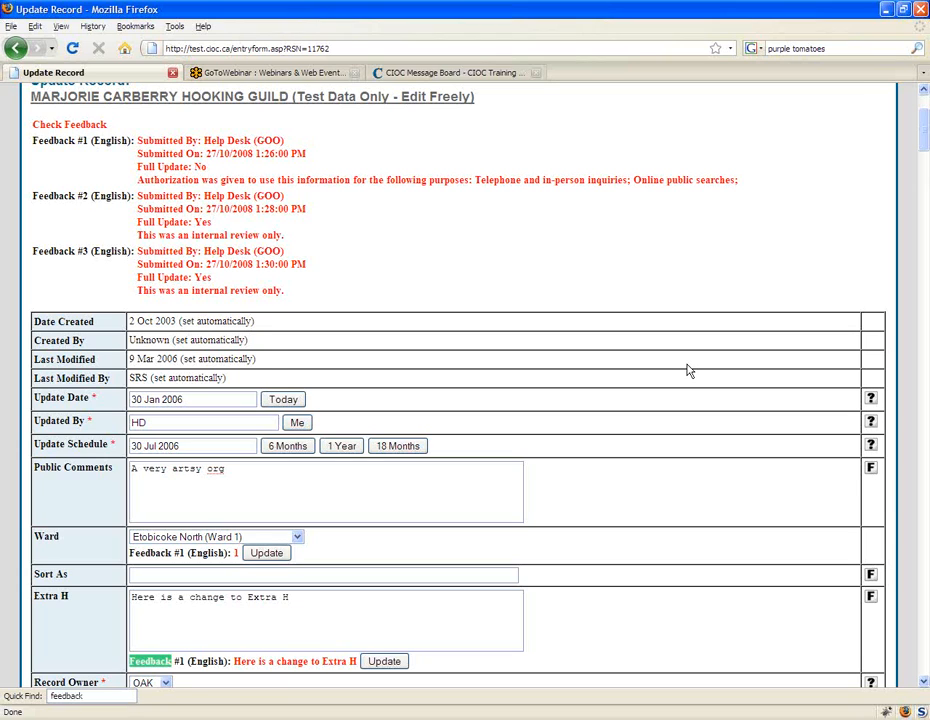
key("F3")
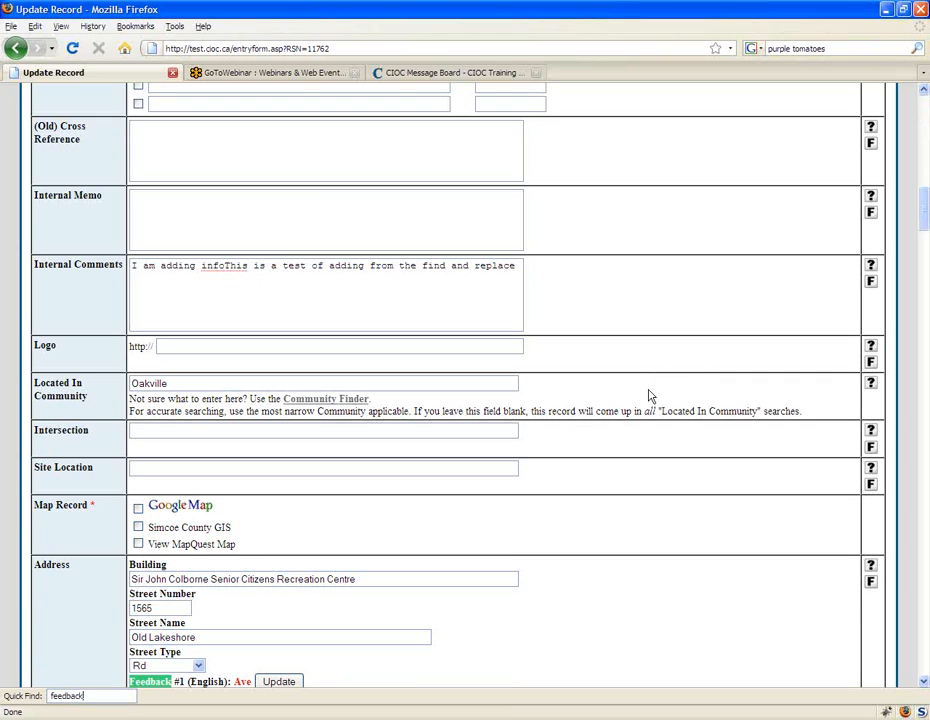
Step: Apply Feedback #1 in the Address section to set Street Type to Ave and Street Direction to NW, and fill in the Suffix
scroll(650, 392, "down", 3)
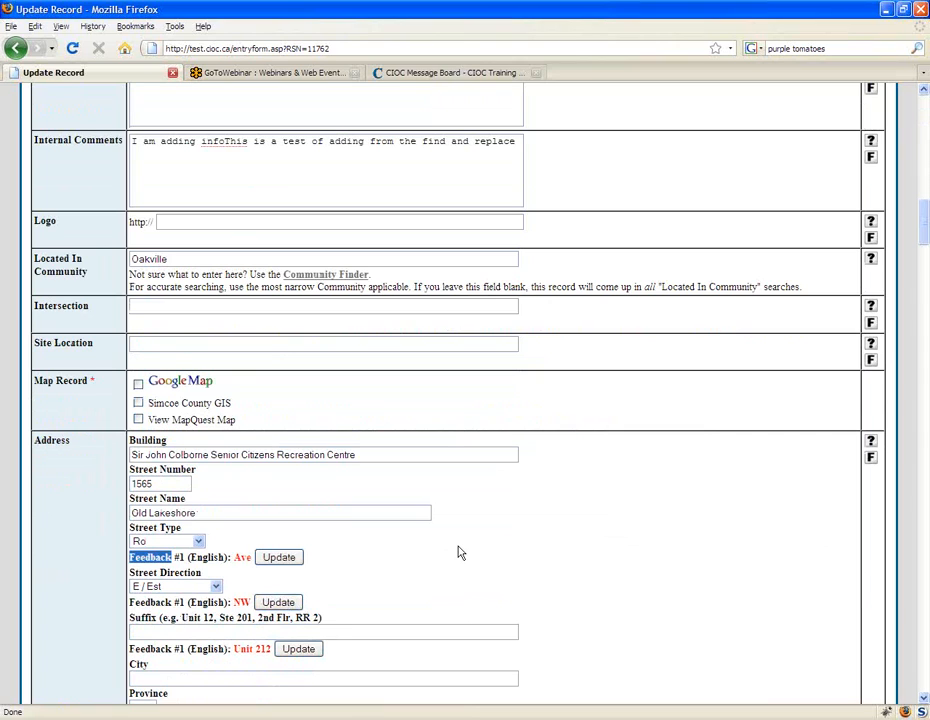
scroll(459, 552, "down", 2)
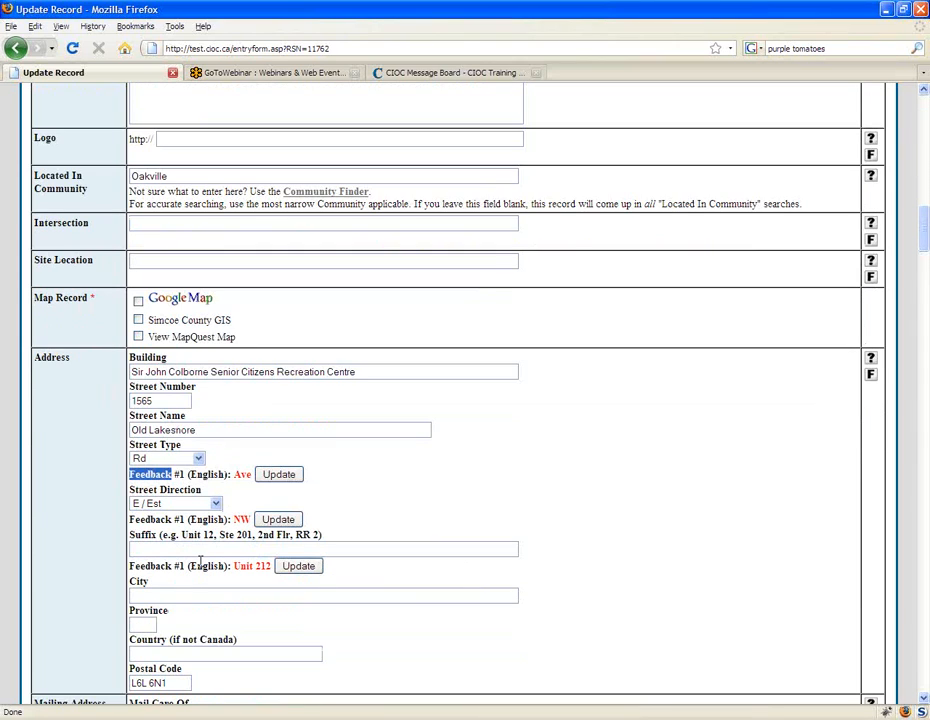
left_click(505, 543)
scroll(505, 543, "down", 1)
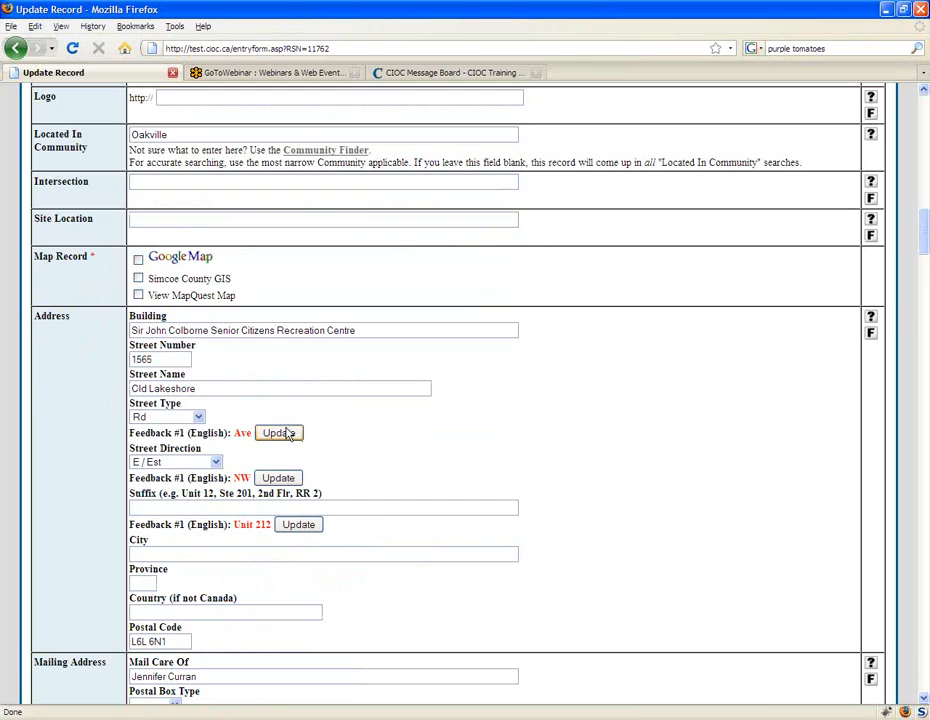
left_click(283, 433)
left_click(279, 478)
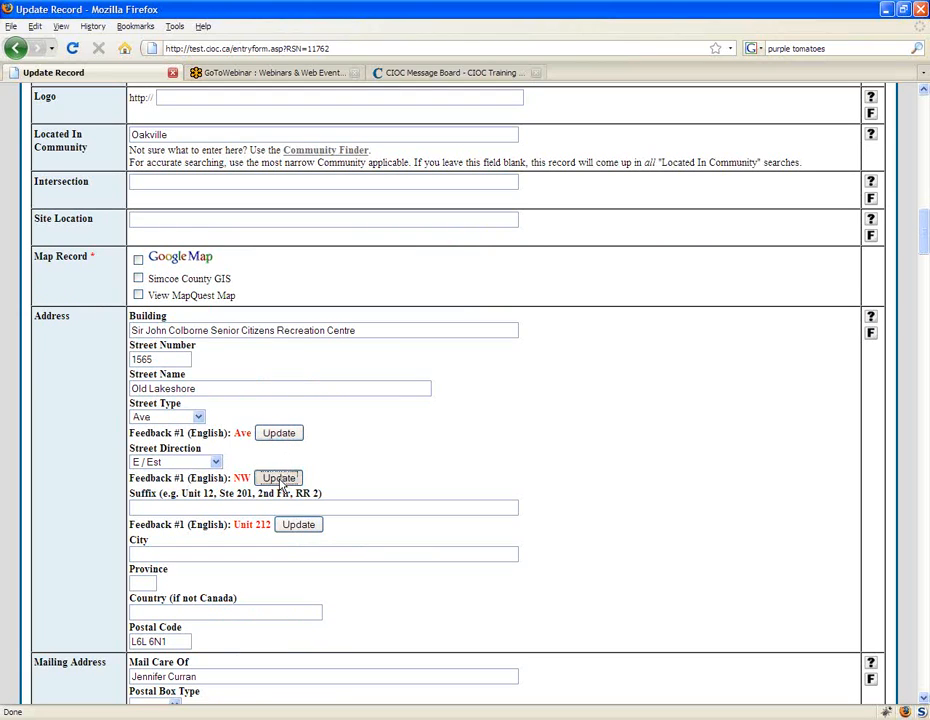
left_click(303, 527)
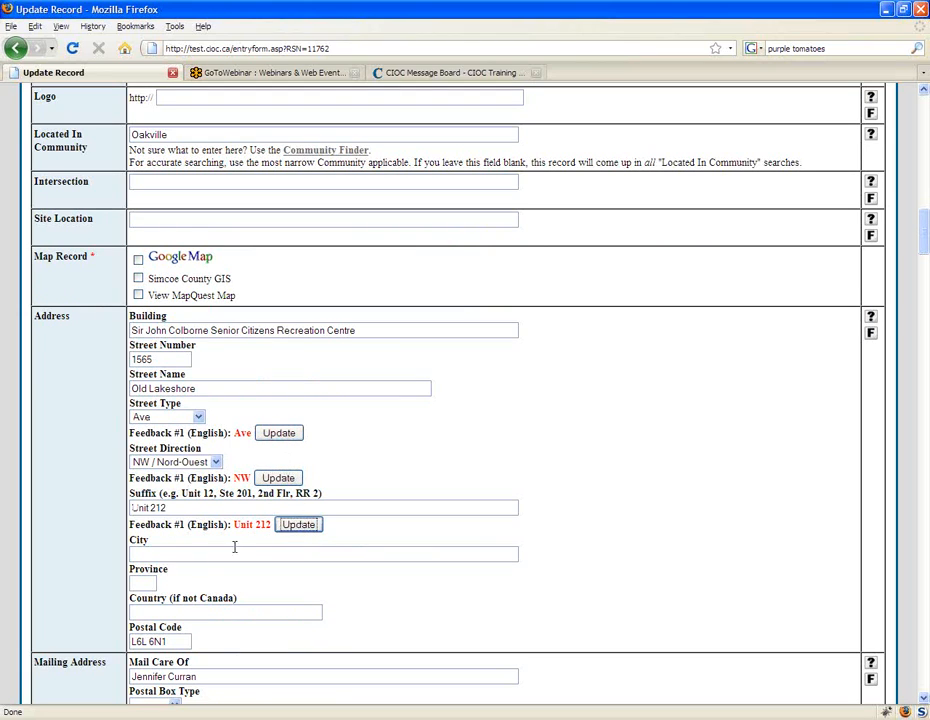
Step: Highlight the Feedback #1 lines under Suffix, Street Direction and Street Type, and clear the highlight
left_click_drag(130, 525, 264, 525)
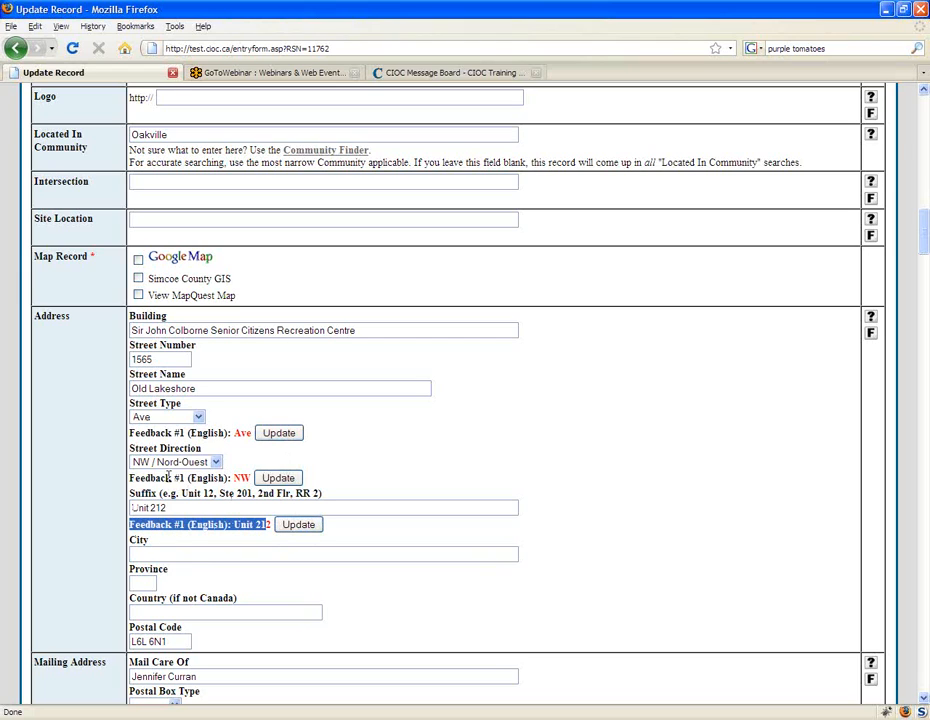
left_click(138, 478)
left_click_drag(137, 477, 251, 478)
left_click_drag(131, 433, 258, 437)
left_click(326, 440)
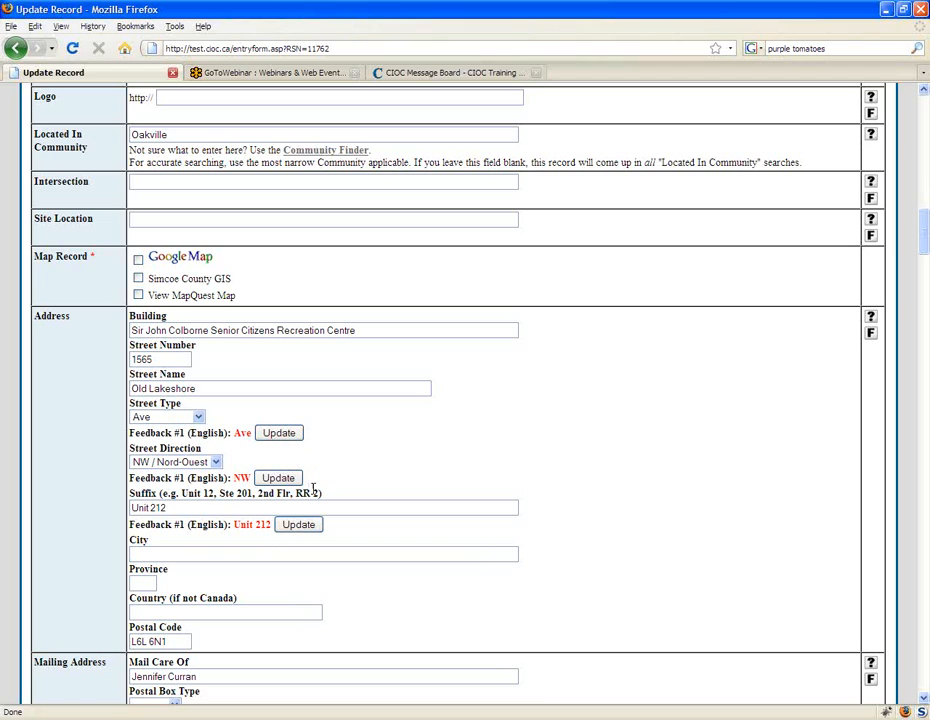
Step: Step through the remaining "feedback" matches to the Feedback #1 entry under Areas Served
key("F3")
key("F3")
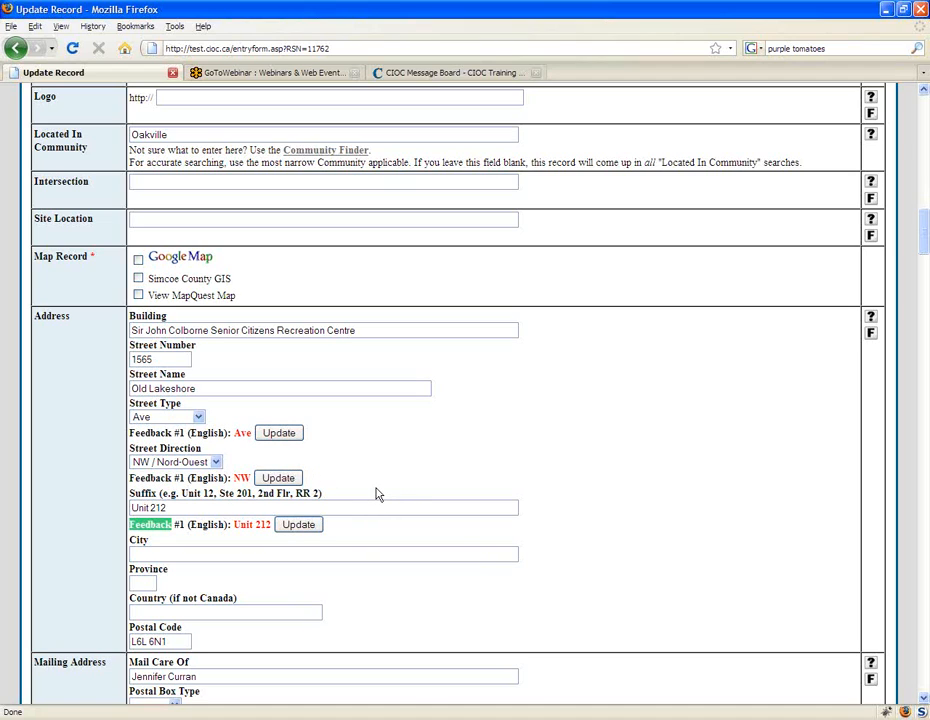
key("F3")
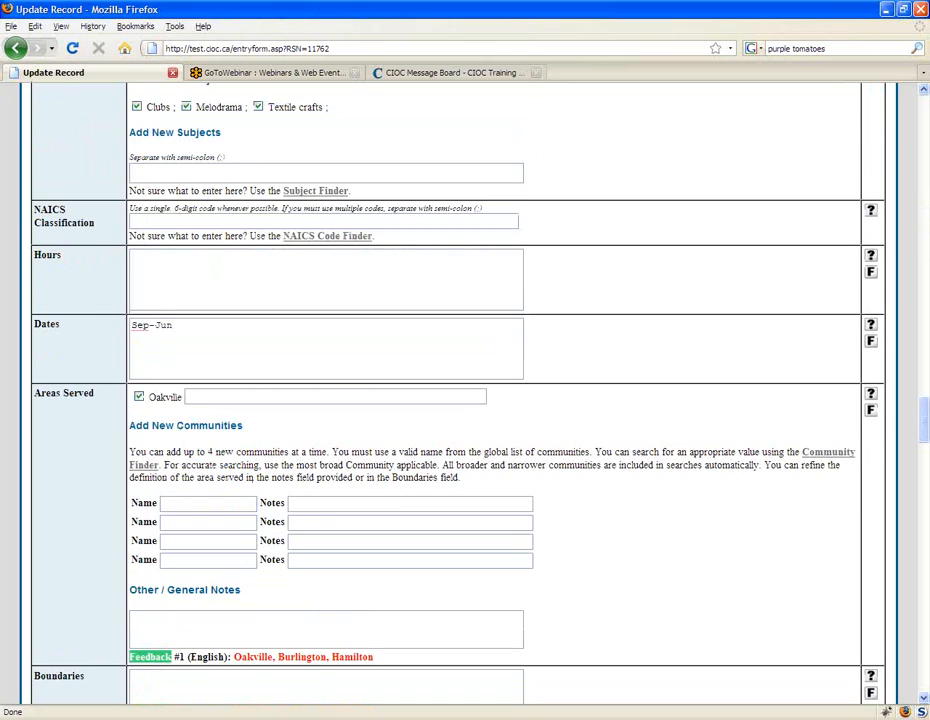
left_click(437, 582)
scroll(437, 582, "down", 1)
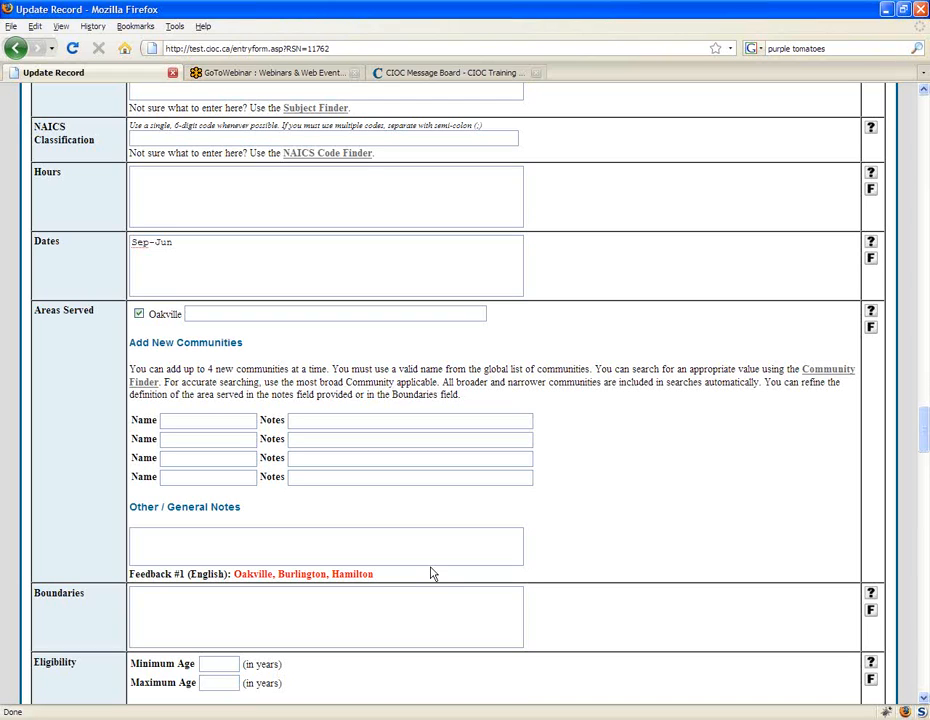
scroll(432, 574, "down", 1)
scroll(375, 497, "down", 1)
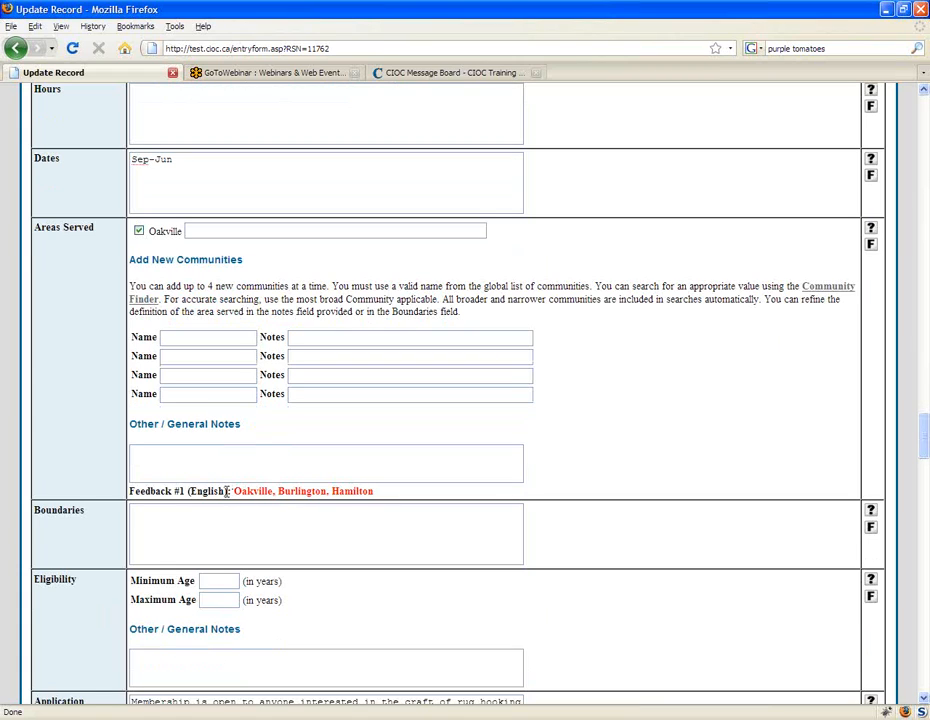
Step: Highlight the community names in the Areas Served feedback: Oakville, the full list, and Burlington, Hamilton on their own
left_click_drag(233, 491, 279, 491)
left_click(120, 236)
left_click_drag(233, 491, 377, 494)
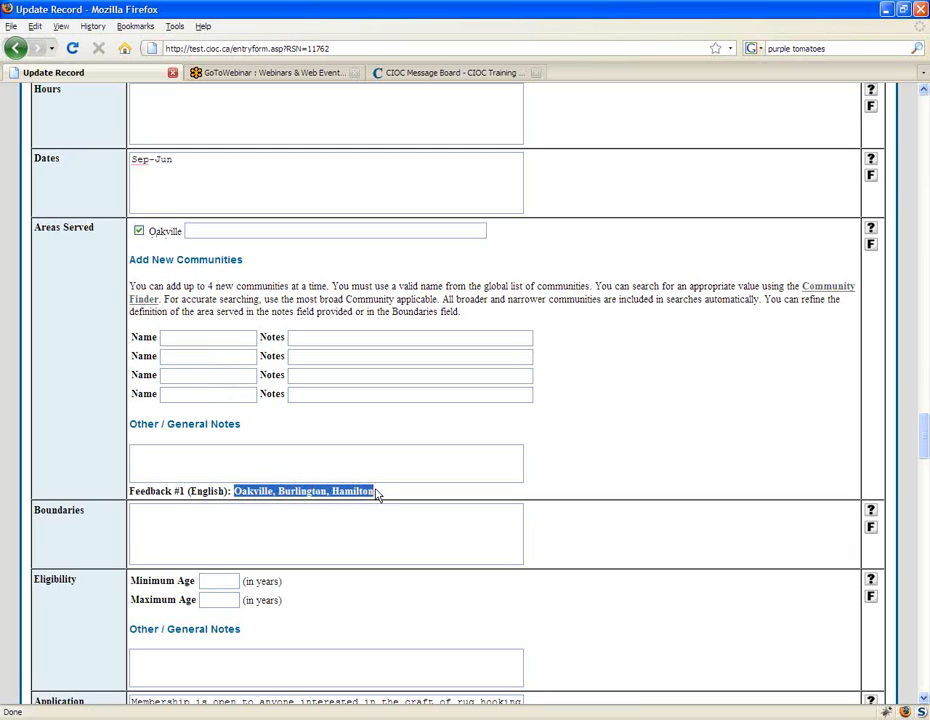
left_click(408, 479)
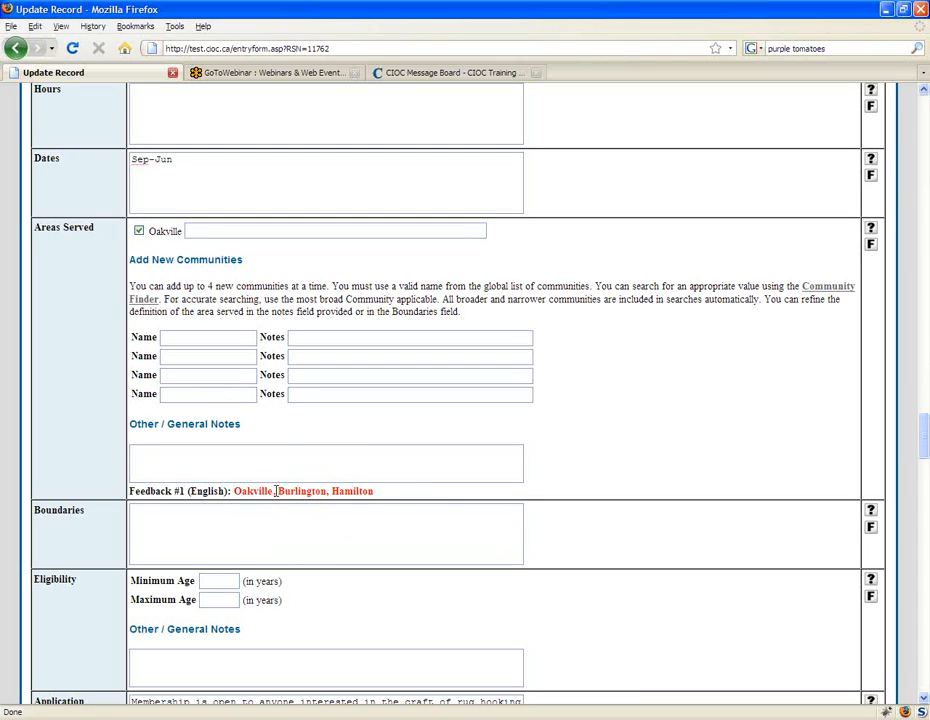
left_click_drag(274, 491, 374, 491)
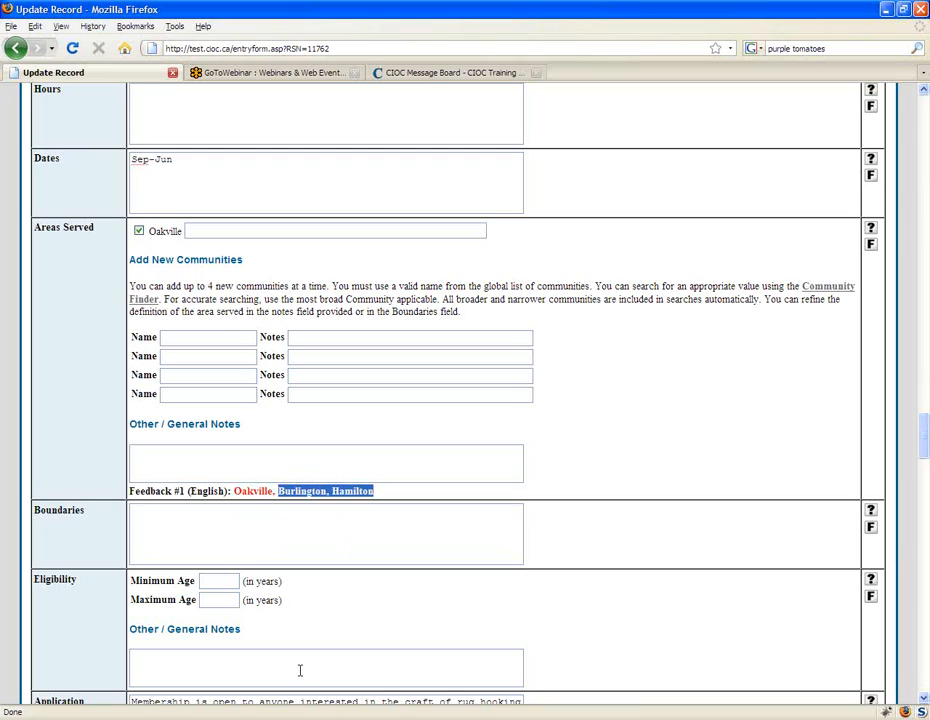
Step: Deselect the existing Oakville community under Areas Served and select it again
left_click(140, 232)
left_click(139, 231)
left_click(177, 490)
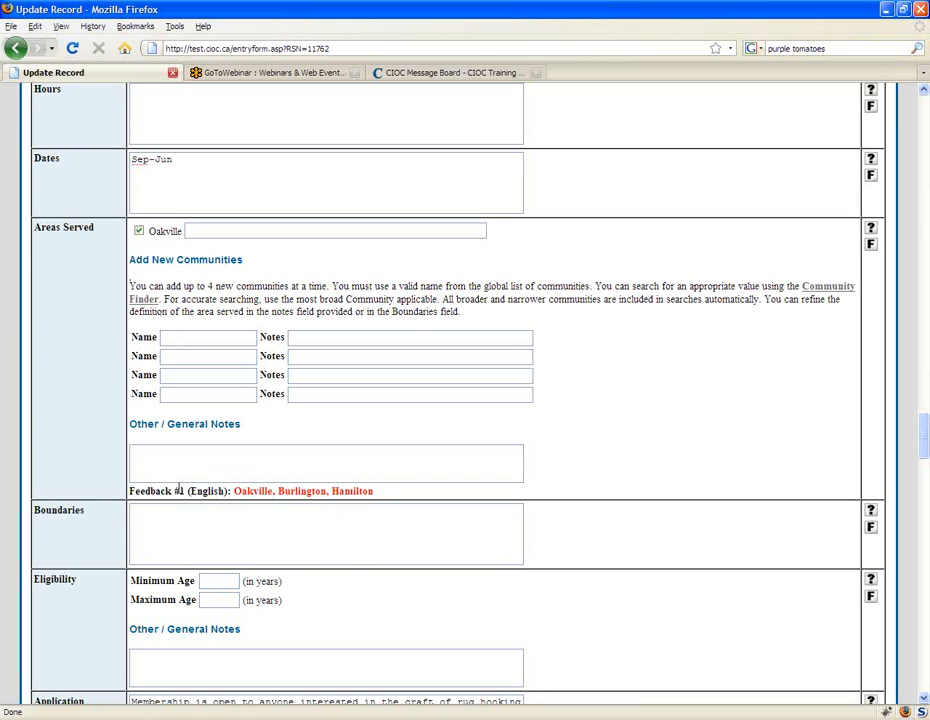
Step: Highlight Oakville and the Burlington, Hamilton part of the feedback, and place the cursor in the first new community Name field
left_click_drag(234, 490, 272, 490)
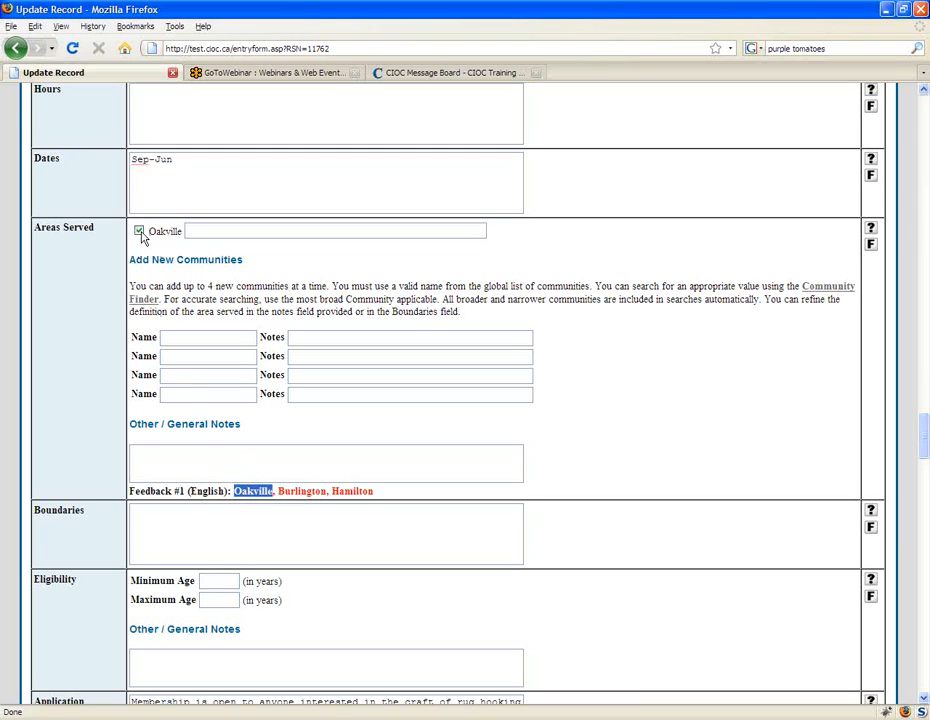
left_click(382, 496)
left_click_drag(378, 498, 282, 500)
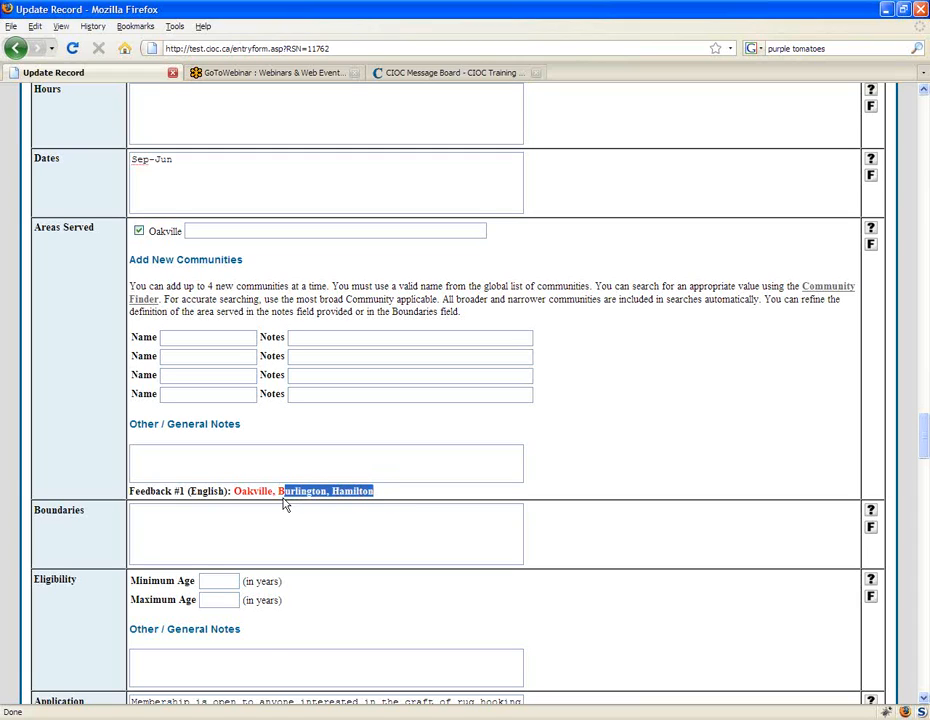
left_click(201, 336)
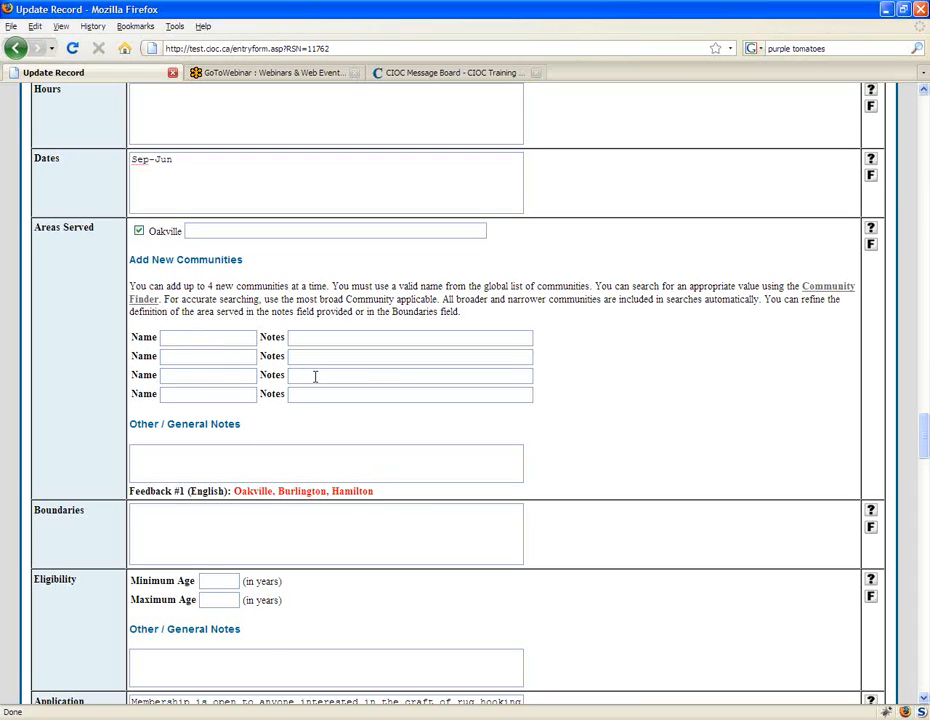
Step: Add burlington and hamilton as the first two new community names under Areas Served
type("burl")
key("Down")
key("Return")
key("Tab")
key("Tab")
type("hamilto")
key("Down")
key("Return")
left_click(204, 374)
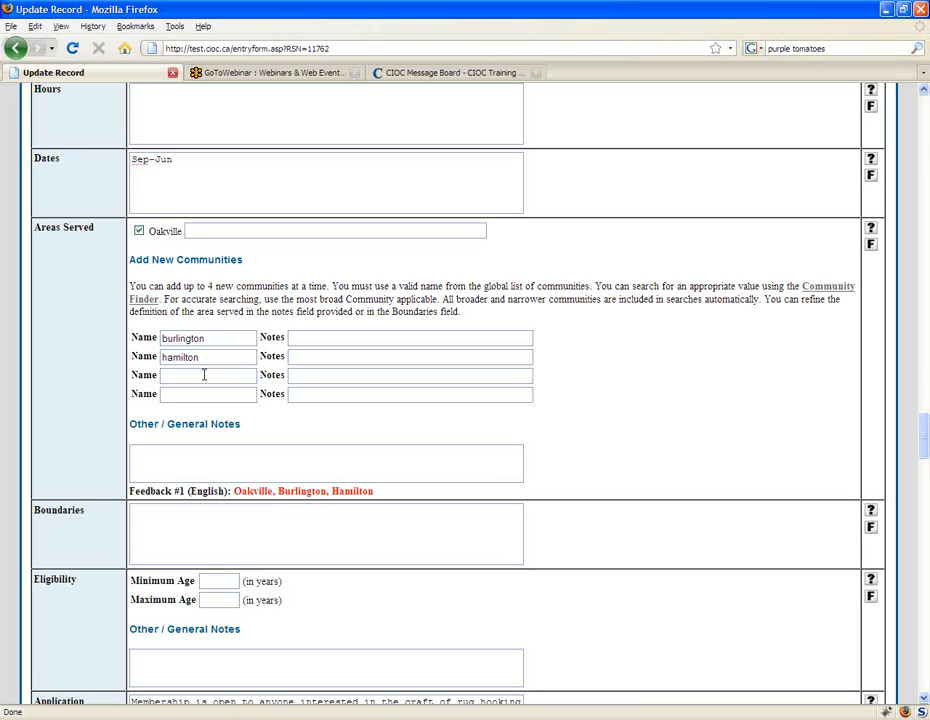
type("du")
key("BackSpace")
key("BackSpace")
Step: Search the page for "funding" and look over the Funding checklist
type("f")
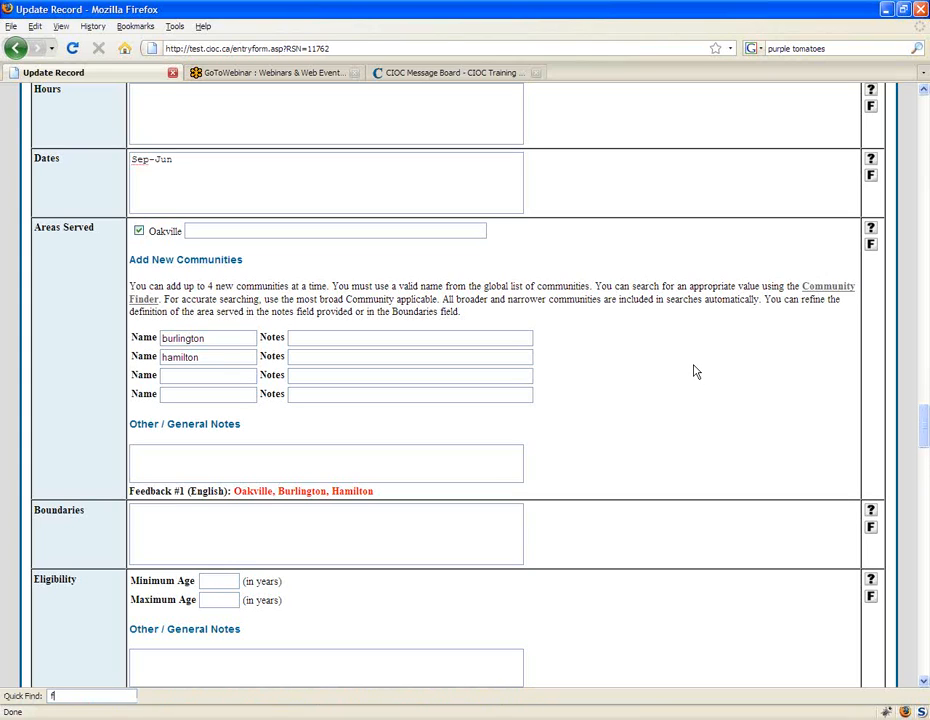
type("unding")
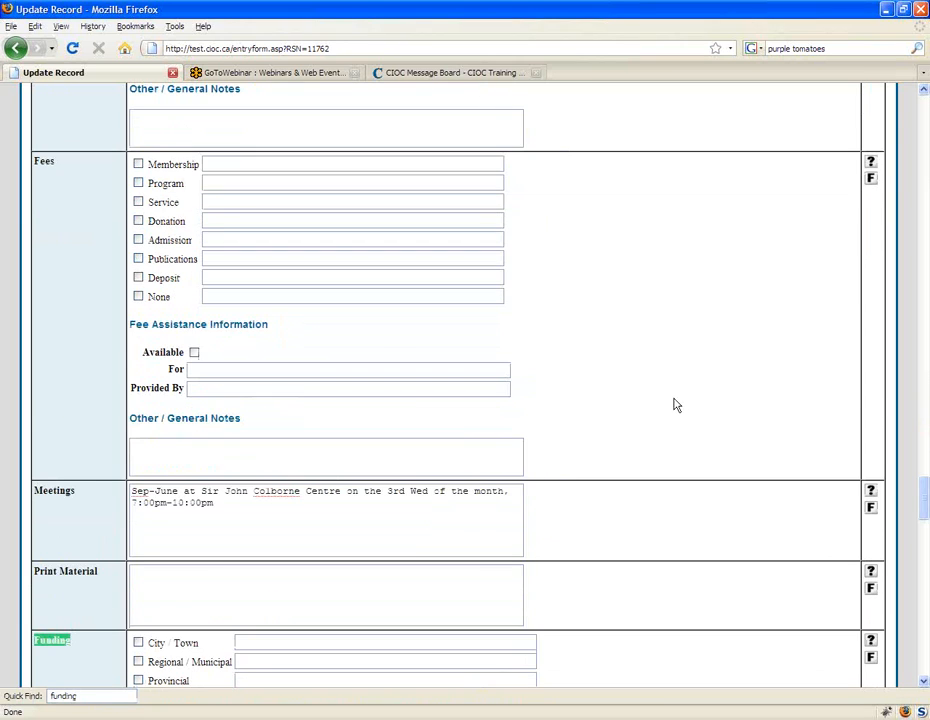
scroll(660, 440, "down", 5)
scroll(640, 493, "down", 3)
Step: Search the page for "fees" to find the Fees field, and examine the Fees and Funding checklists
type("/l")
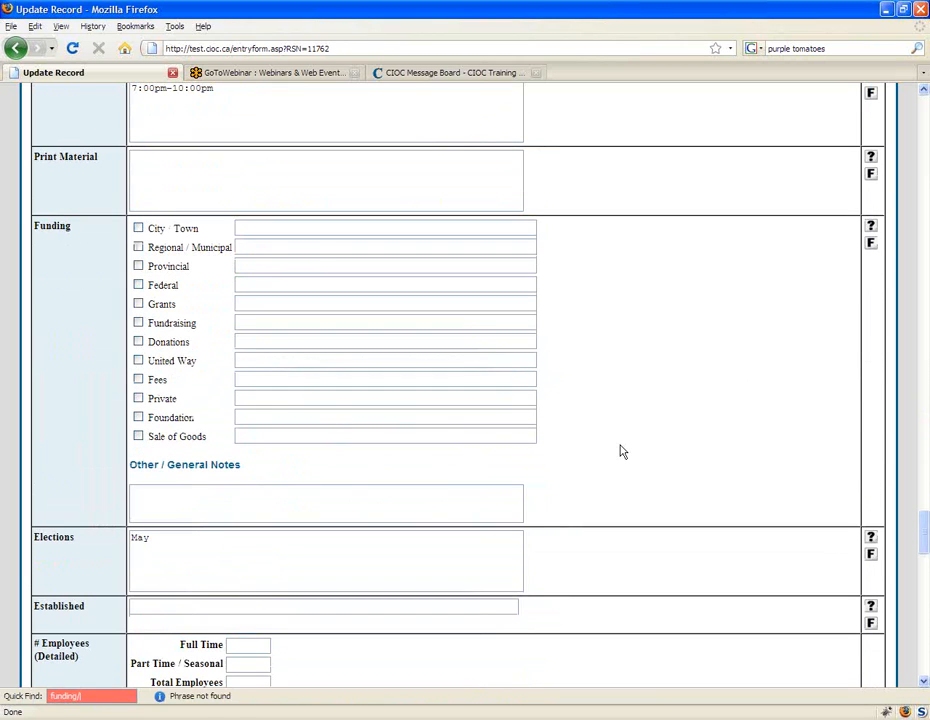
key("BackSpace")
key("BackSpace")
key("BackSpace")
key("BackSpace")
key("BackSpace")
key("BackSpace")
key("BackSpace")
key("BackSpace")
type("/em")
key("BackSpace")
key("BackSpace")
key("BackSpace")
type("fee")
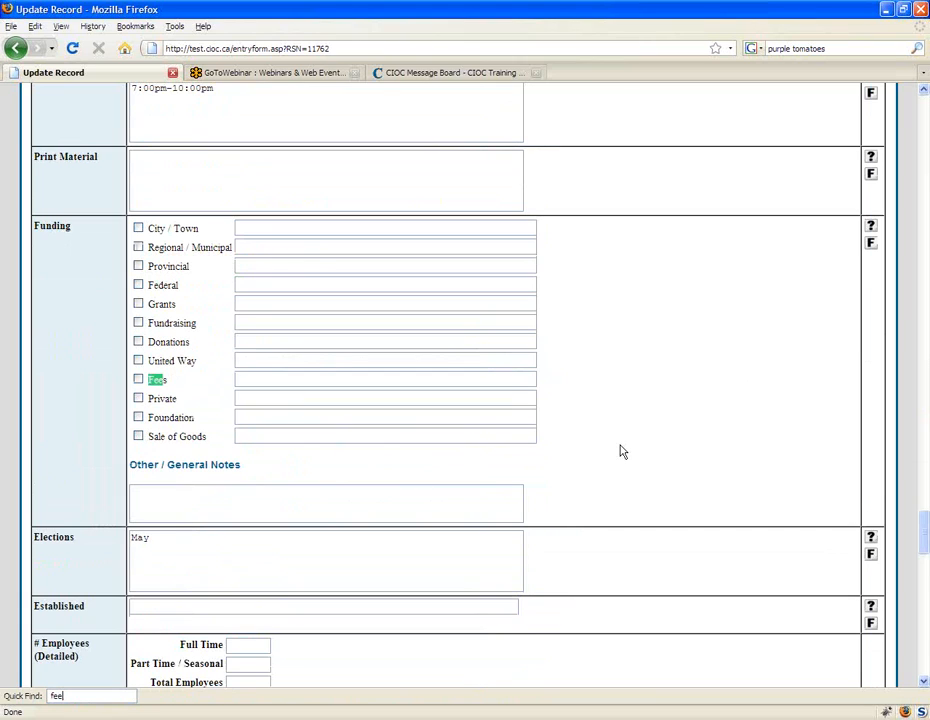
type(" /s")
key("BackSpace")
key("BackSpace")
key("BackSpace")
type("s")
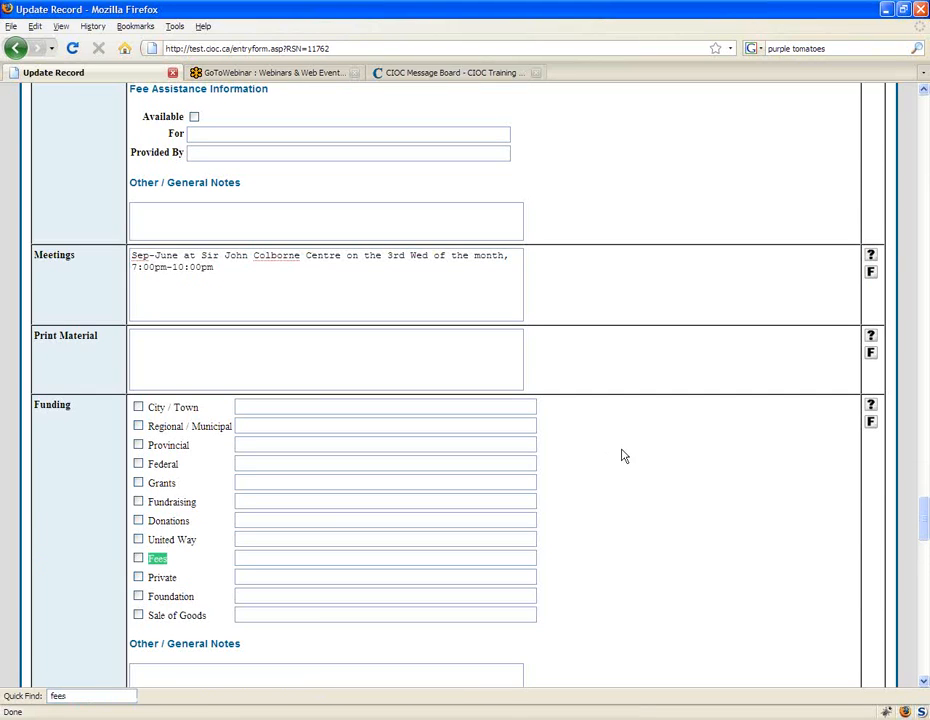
scroll(613, 450, "down", 1)
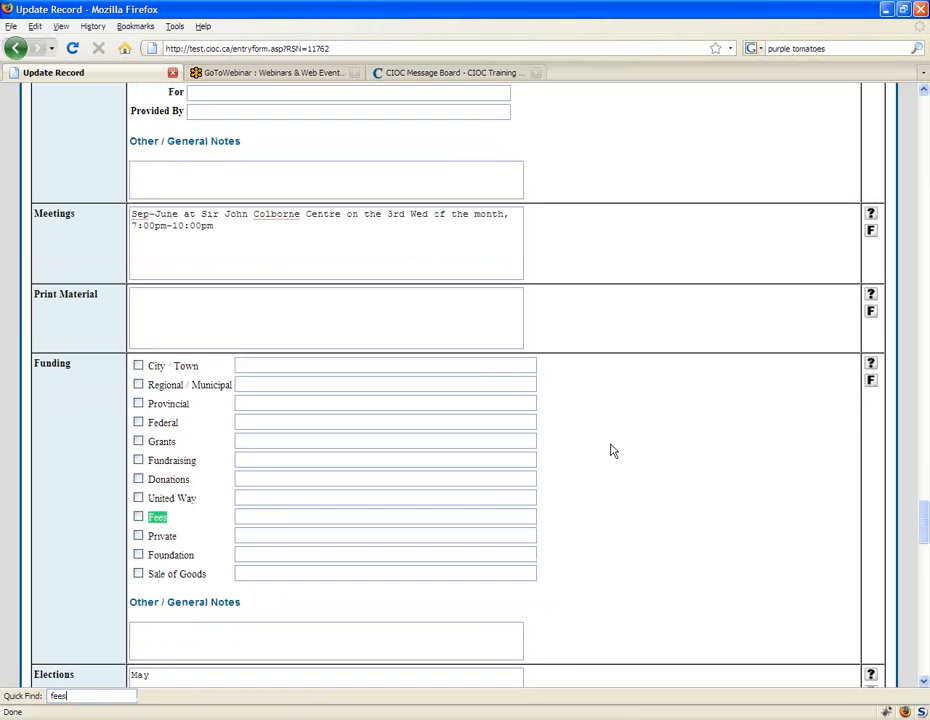
key("Return")
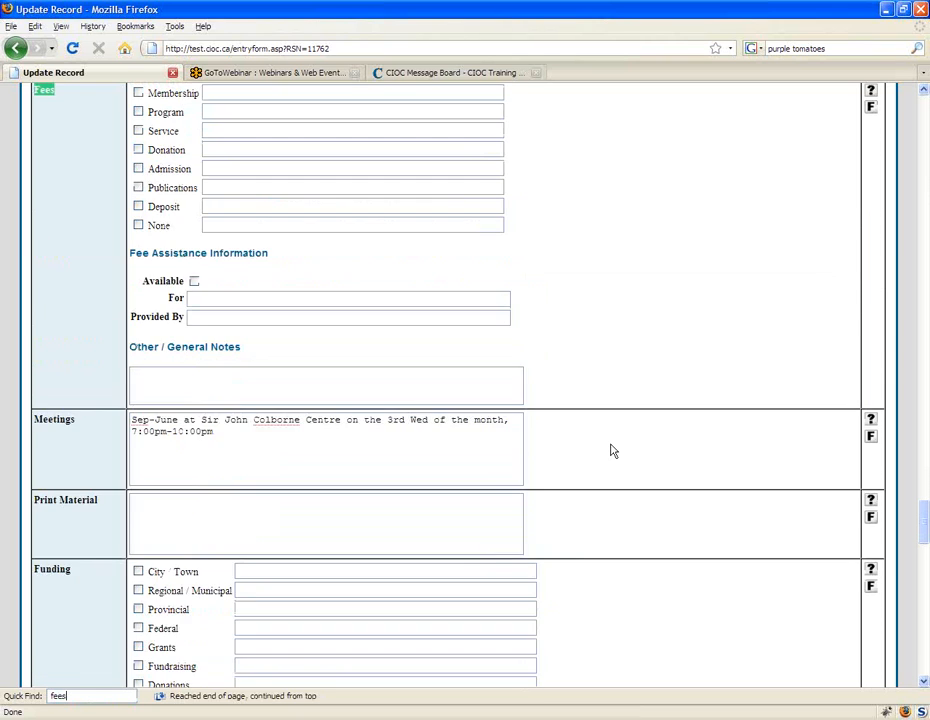
scroll(575, 400, "up", 2)
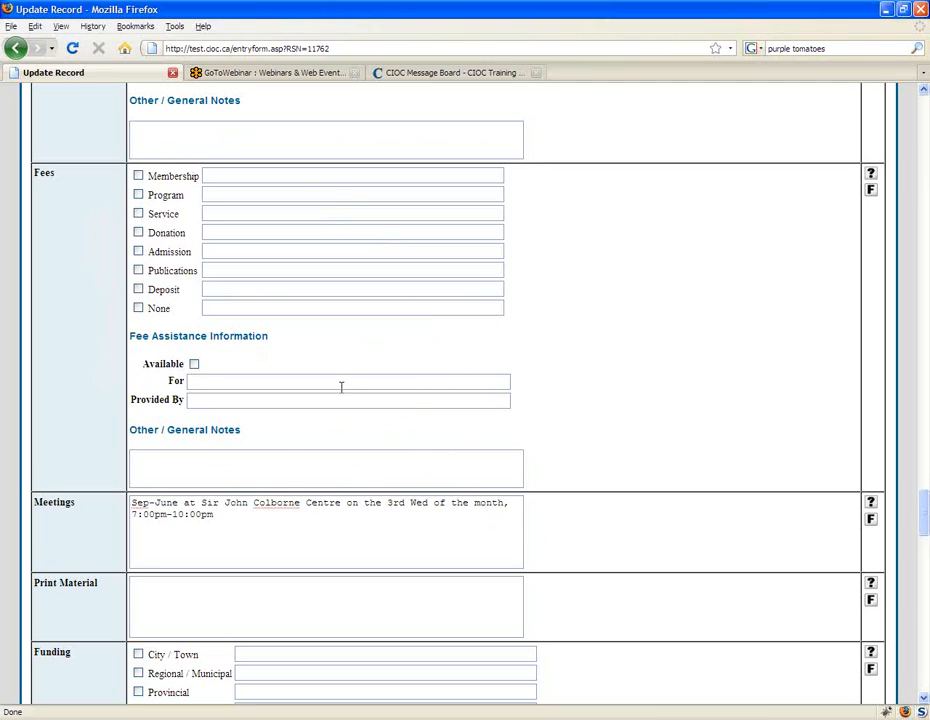
scroll(421, 393, "down", 1)
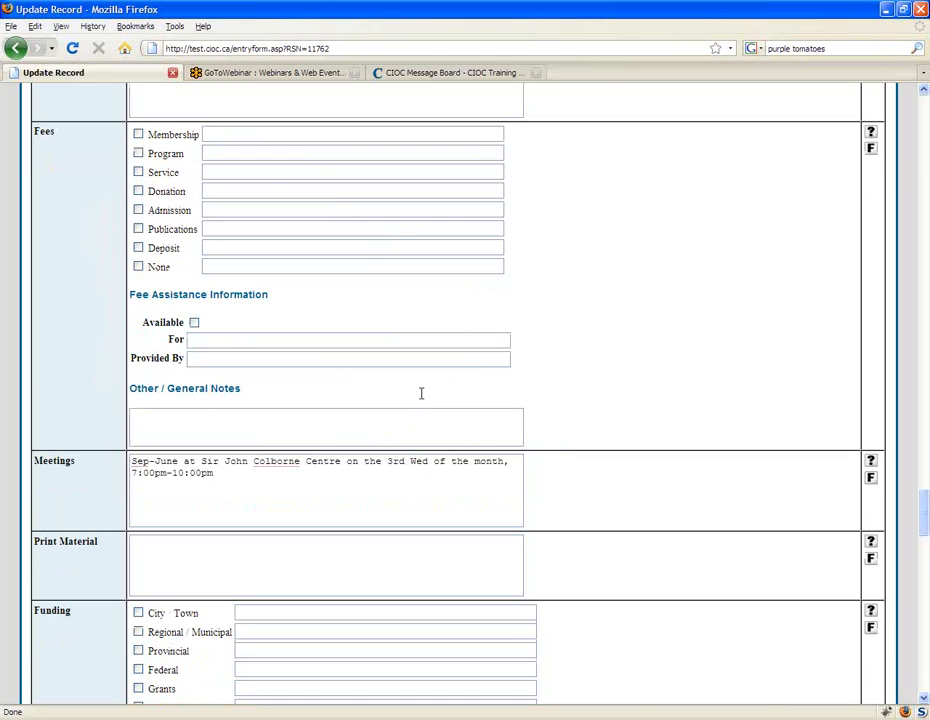
scroll(421, 393, "down", 6)
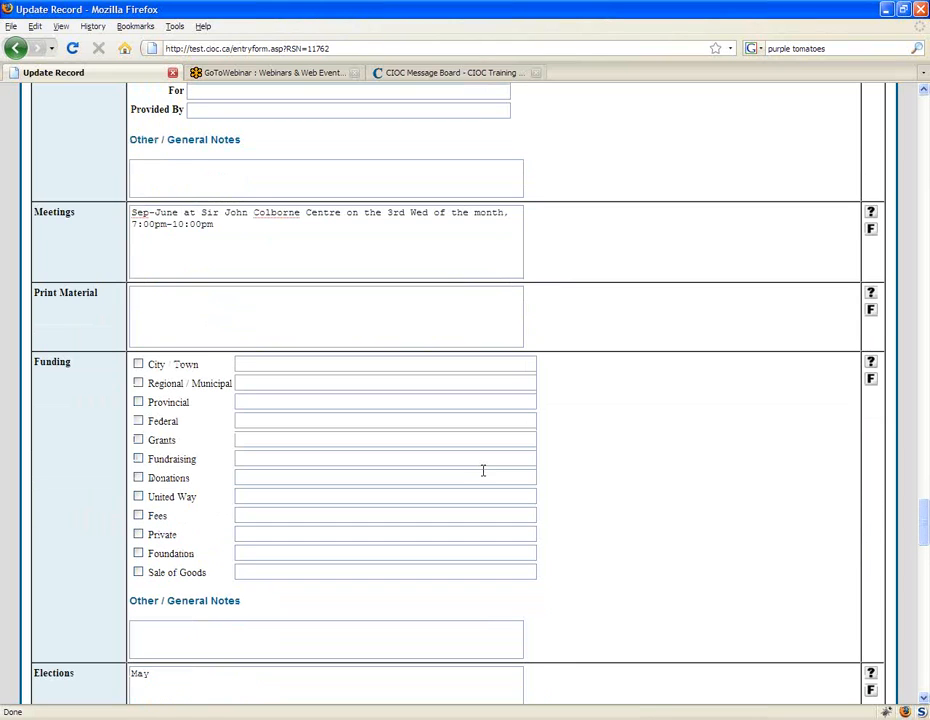
Step: Look through the update form from its feedback summary to its end and highlight the Delete Feedback? (English) option
left_click_drag(924, 524, 922, 117)
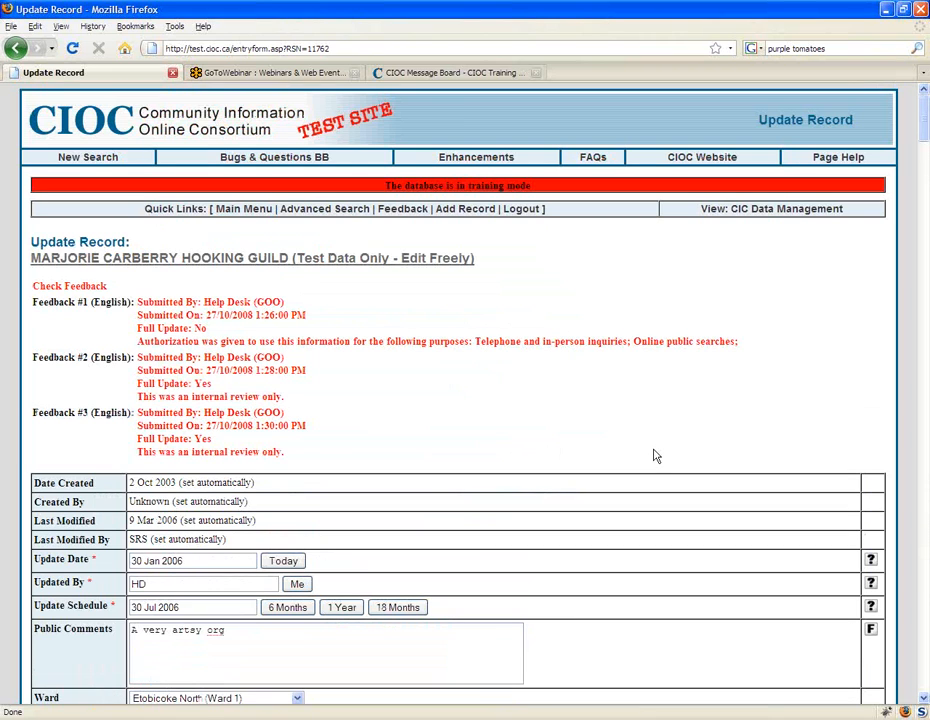
scroll(655, 456, "down", 1)
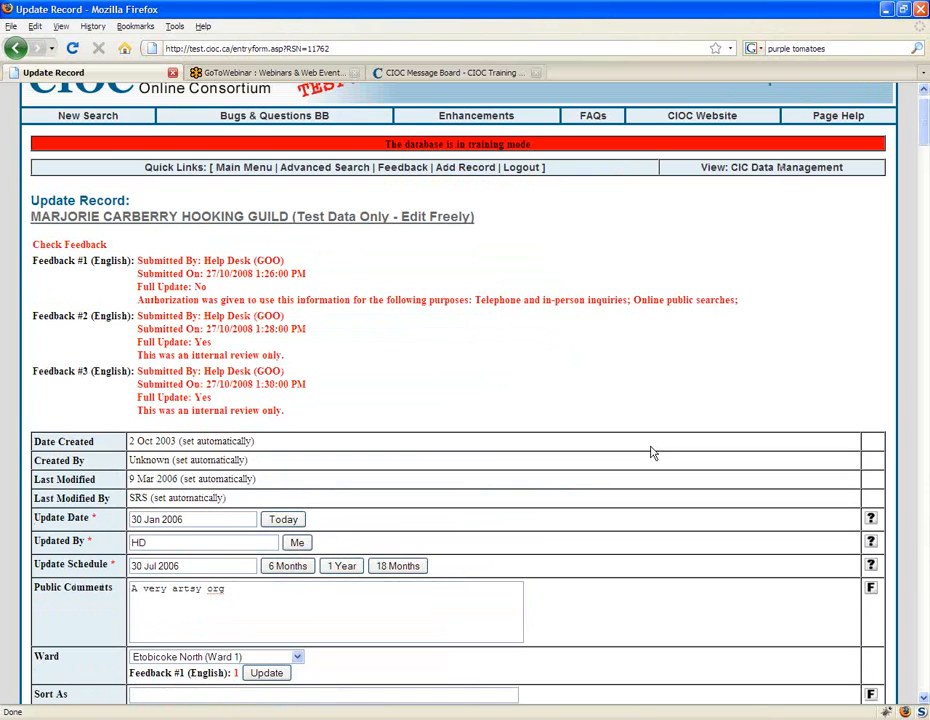
scroll(655, 460, "down", 1)
left_click(924, 384)
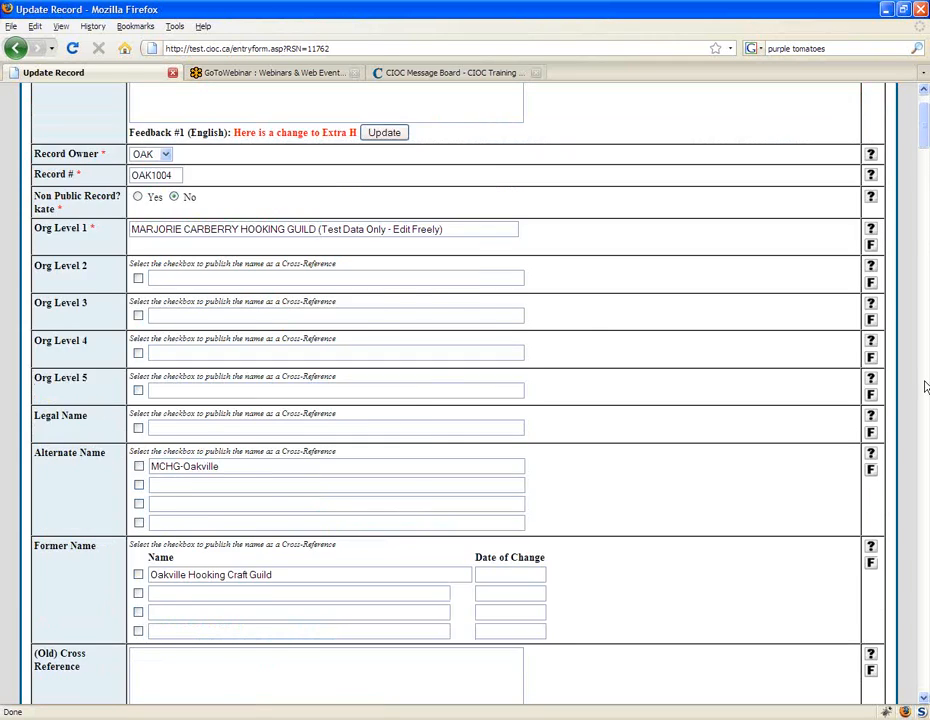
left_click(925, 387)
left_click(925, 387)
left_click(925, 387)
left_click(927, 541)
left_click(927, 540)
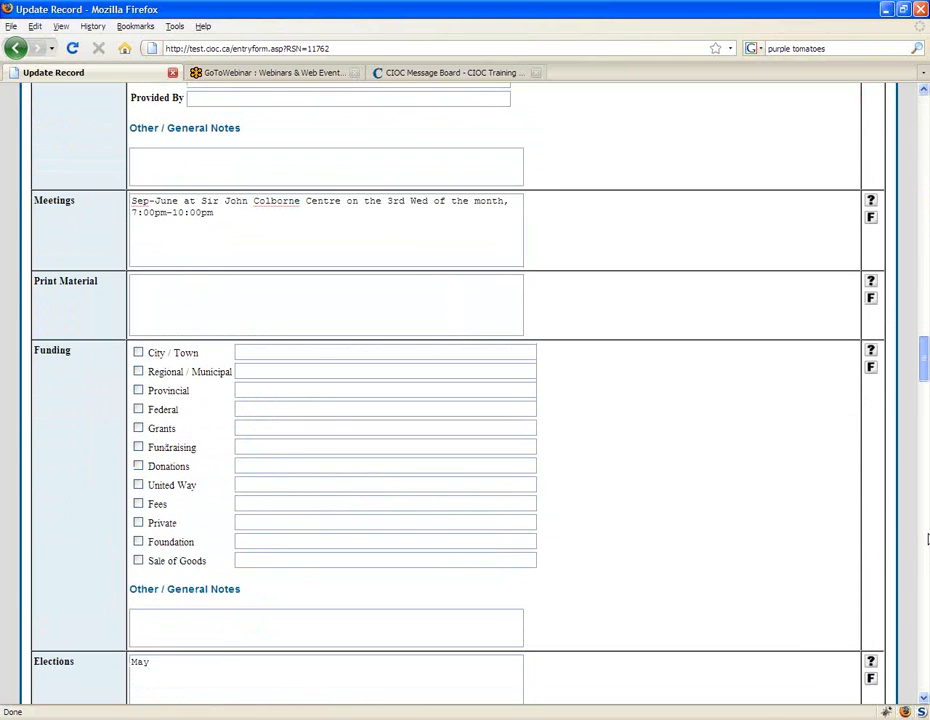
left_click(927, 540)
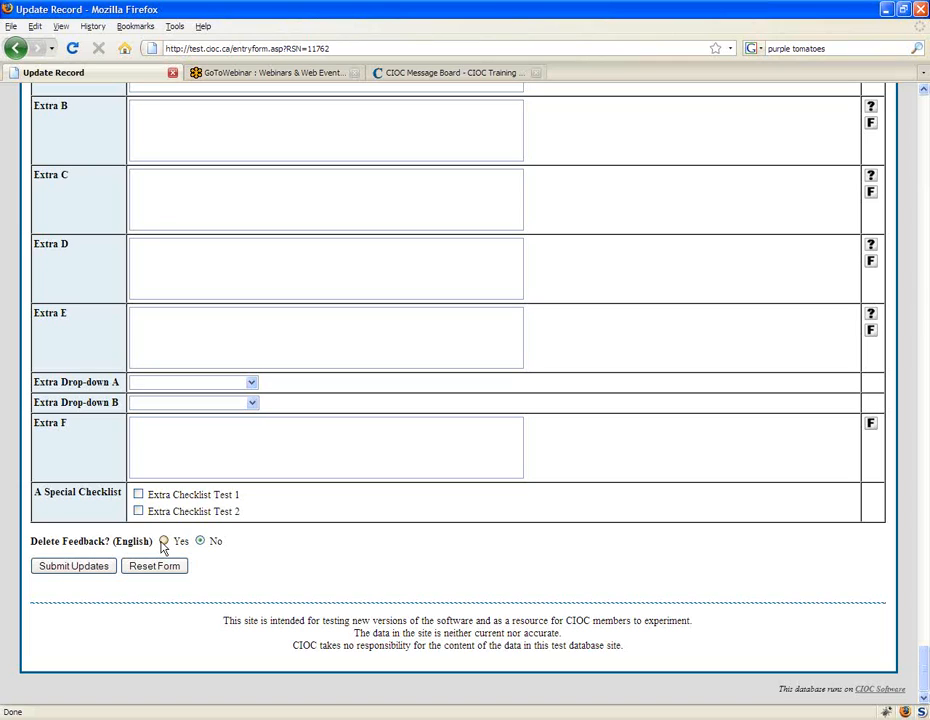
left_click_drag(32, 539, 243, 537)
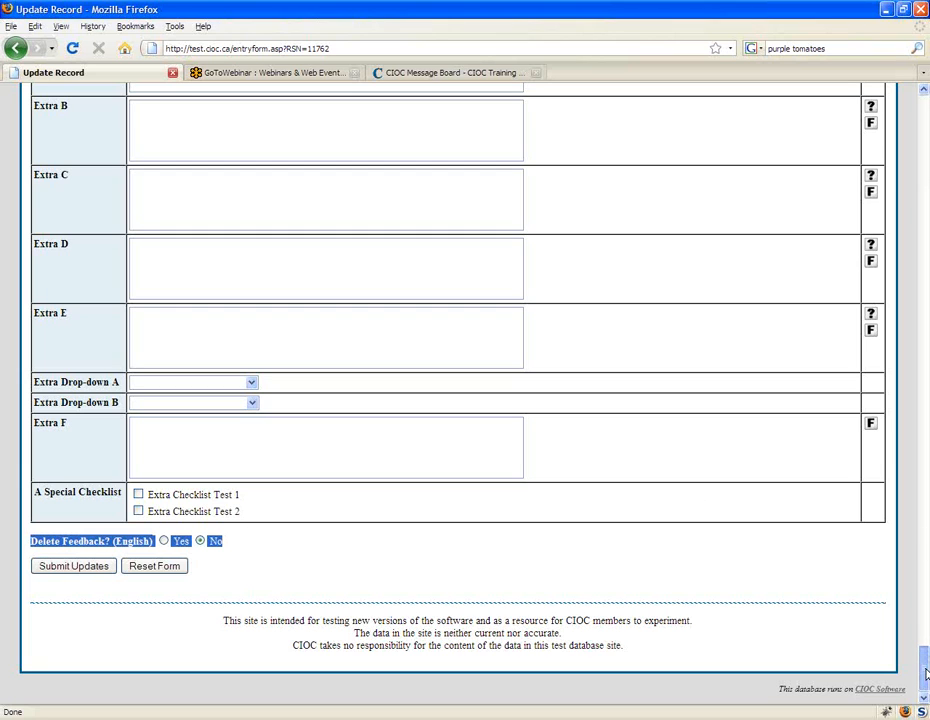
Step: Set Delete Feedback? (English) to Yes at the end of the update form
left_click_drag(925, 675, 925, 110)
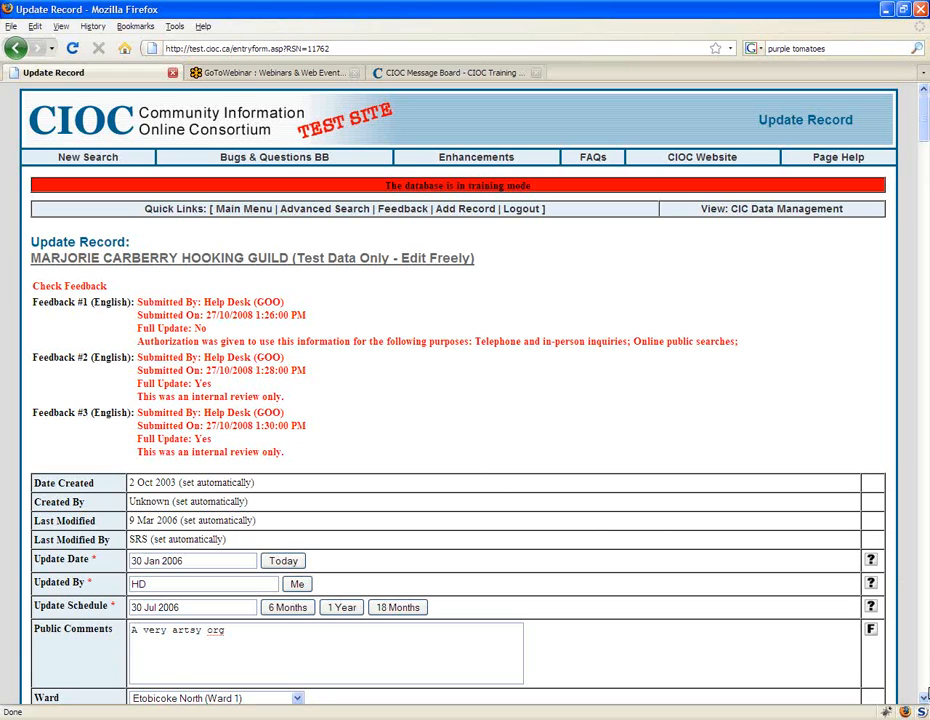
scroll(926, 693, "down", 20)
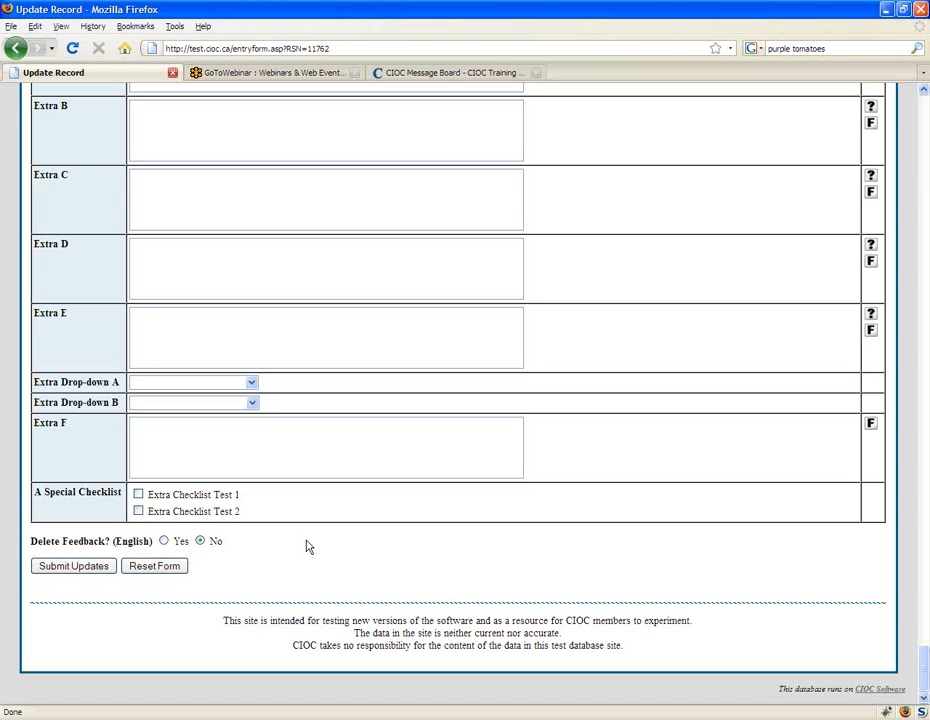
left_click(164, 540)
Step: Review the start of the update form and highlight the automatically set rows from Date Created to Last Modified By
left_click_drag(926, 680, 927, 305)
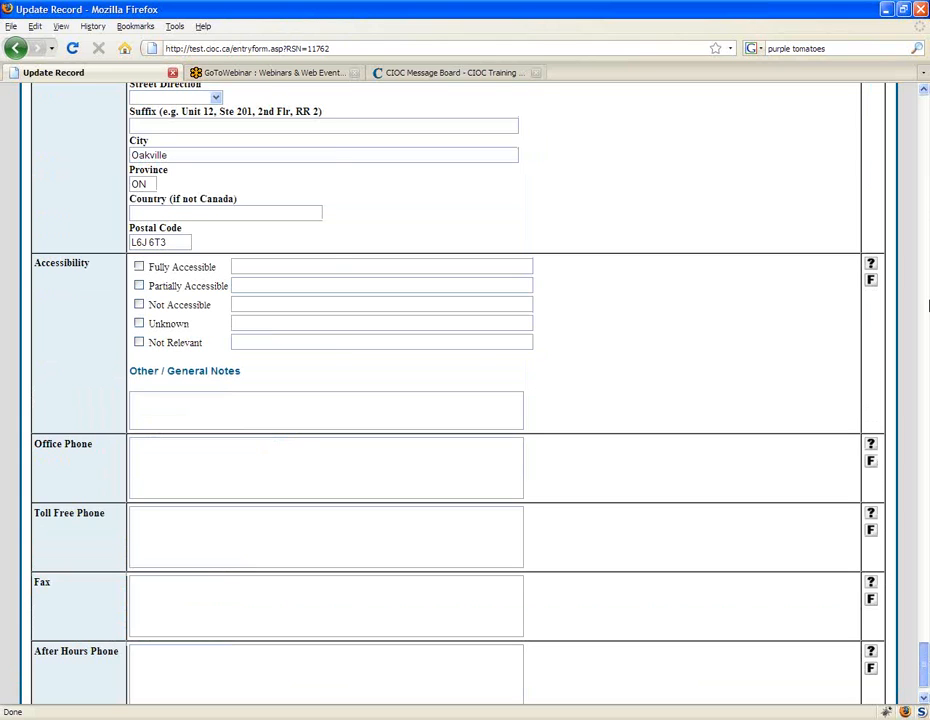
left_click_drag(929, 306, 926, 112)
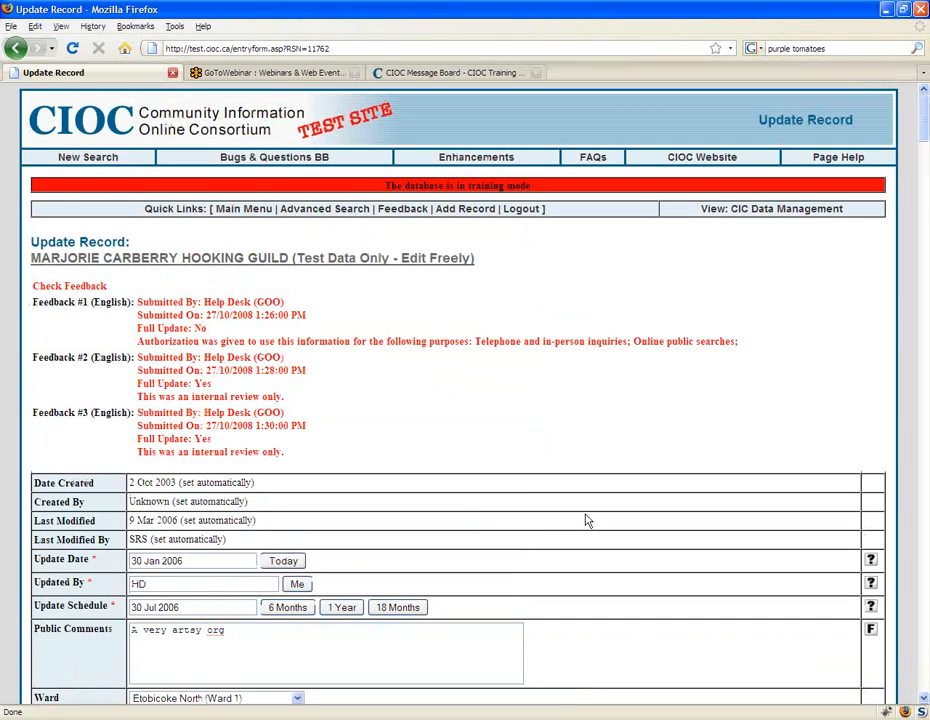
scroll(587, 520, "down", 1)
scroll(587, 520, "down", 1)
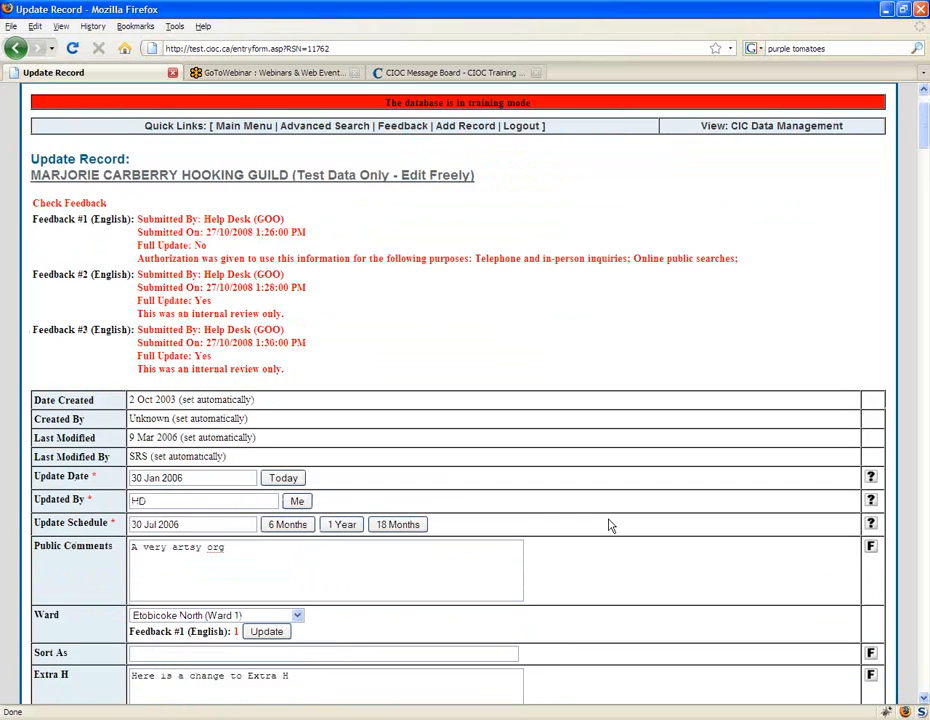
scroll(611, 526, "down", 1)
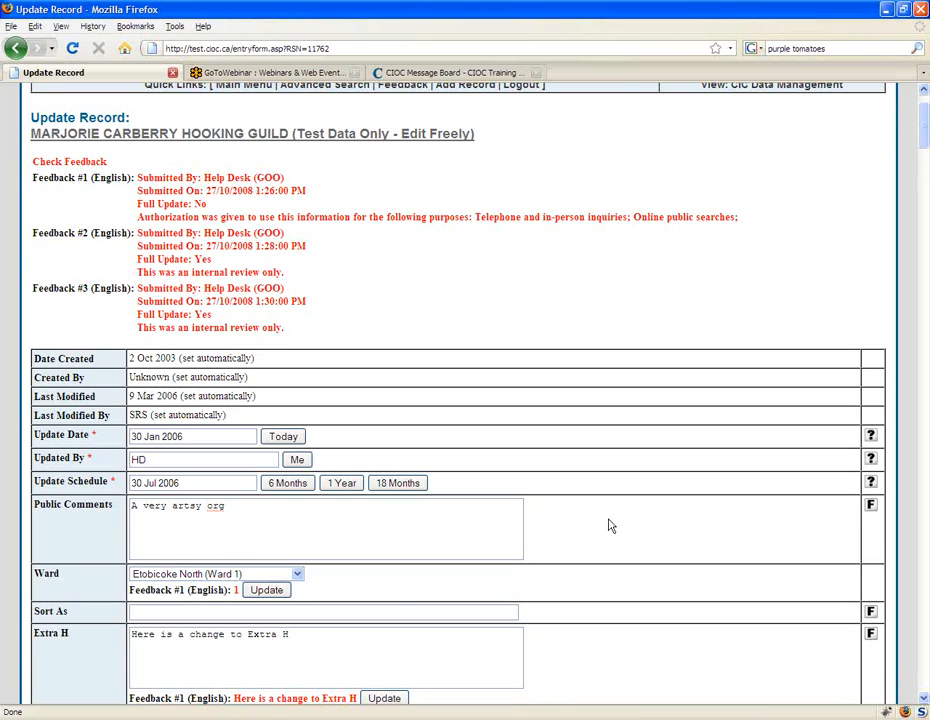
scroll(605, 521, "down", 1)
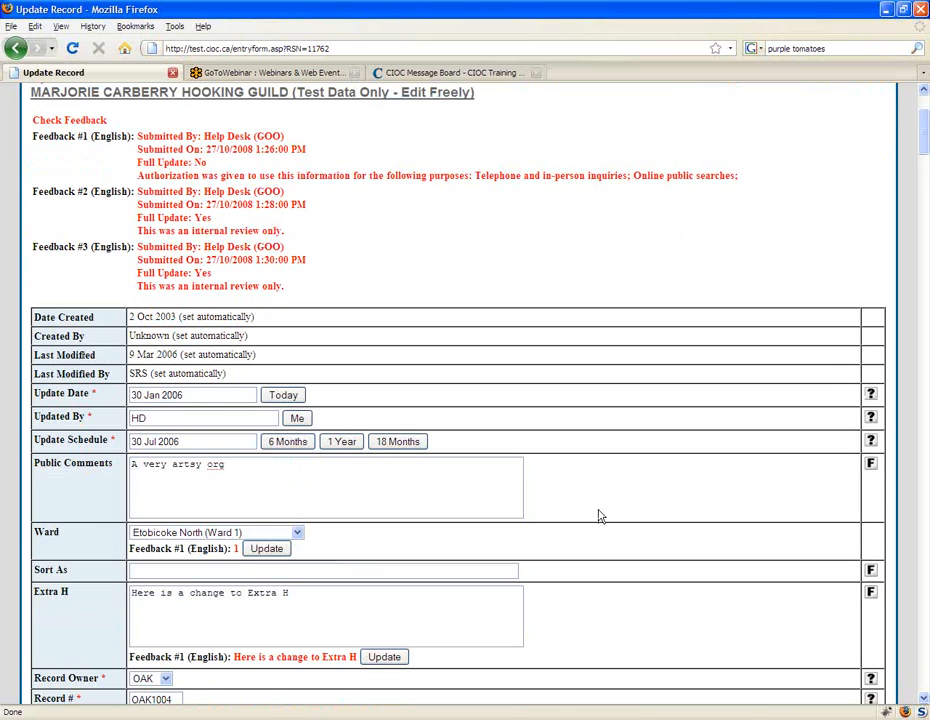
scroll(598, 516, "up", 1)
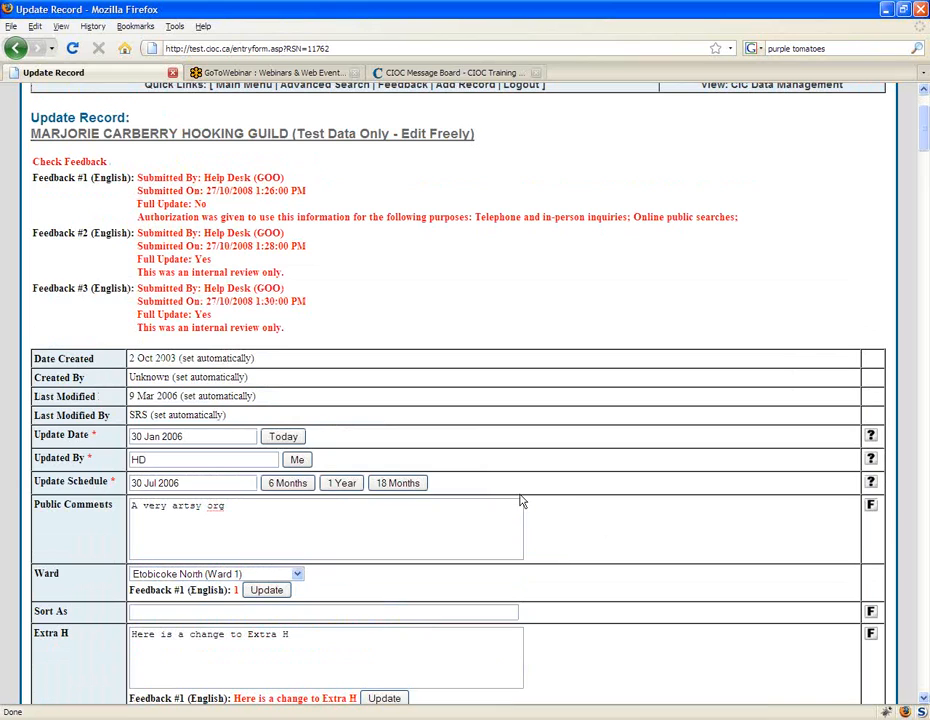
left_click_drag(34, 358, 228, 415)
left_click(482, 461)
Step: Set the Update Date to today's date, 27 Oct 2008
scroll(692, 397, "down", 1)
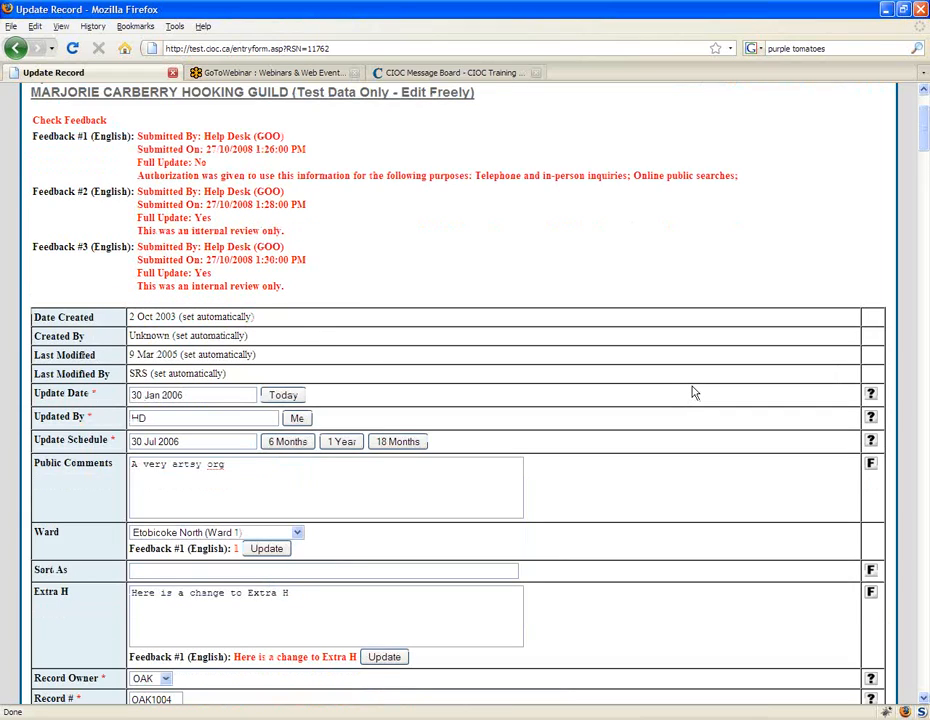
scroll(695, 393, "down", 2)
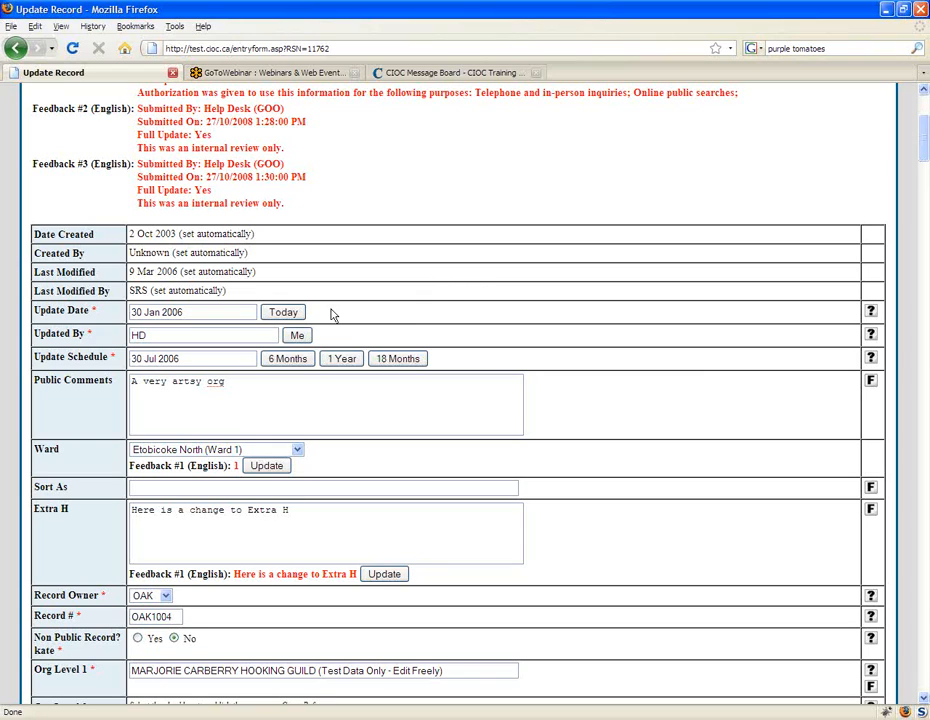
left_click(224, 313)
scroll(471, 282, "up", 1)
scroll(473, 286, "up", 2)
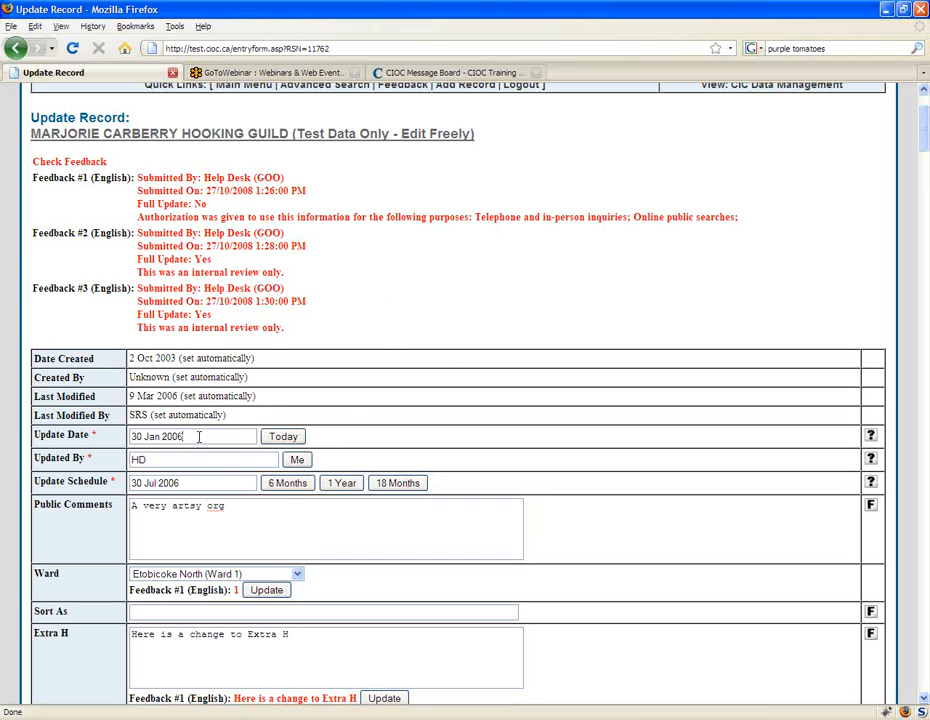
scroll(210, 420, "down", 2)
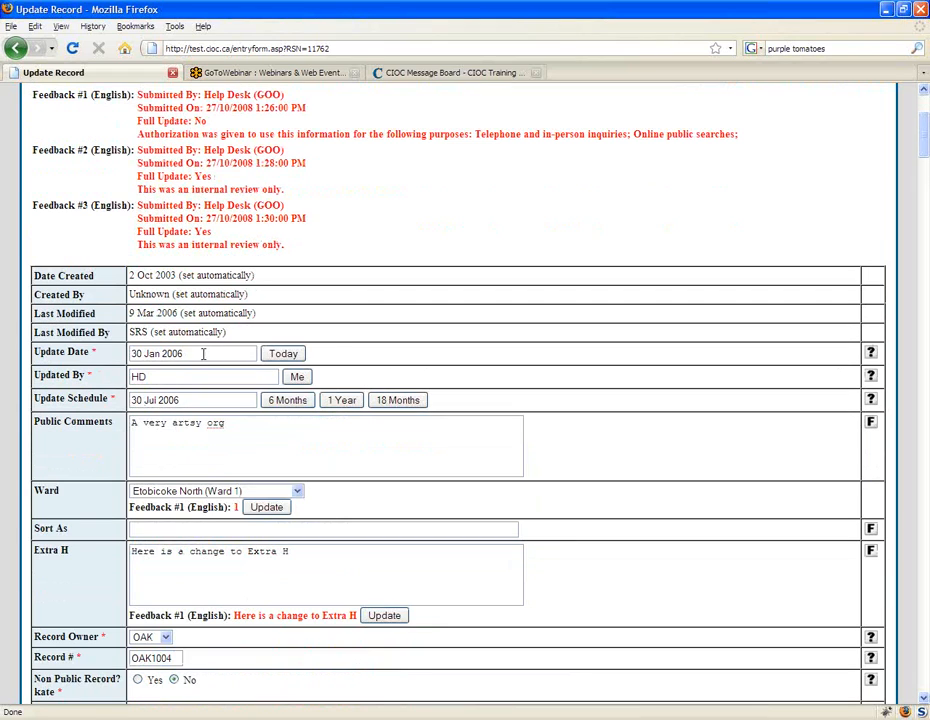
left_click(289, 362)
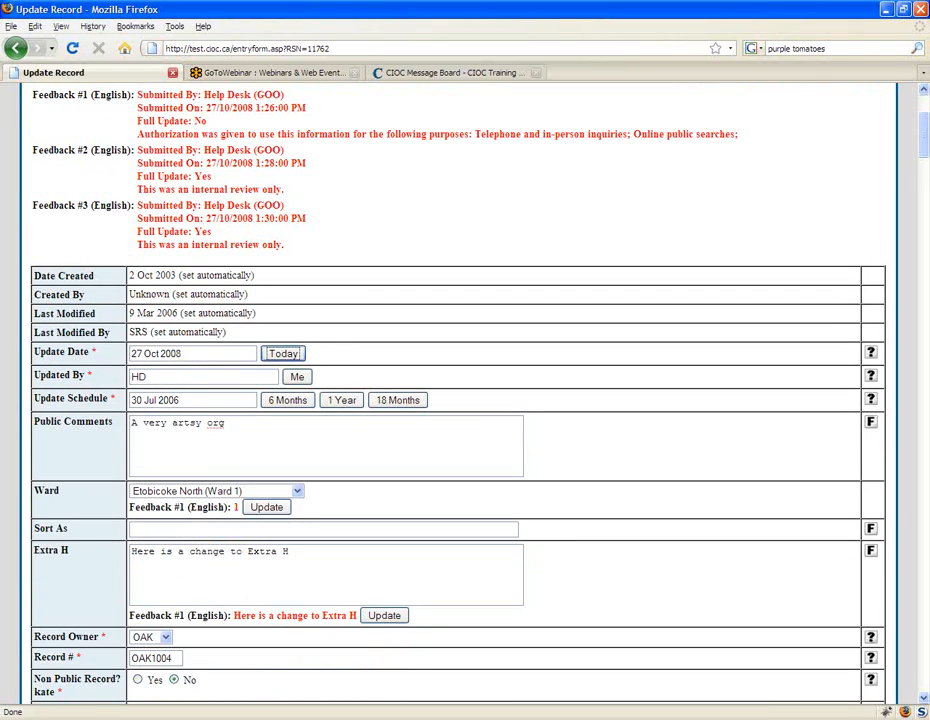
Step: Set the Update Schedule six months ahead, to 27 Apr 2009
left_click(171, 376)
scroll(470, 400, "down", 1)
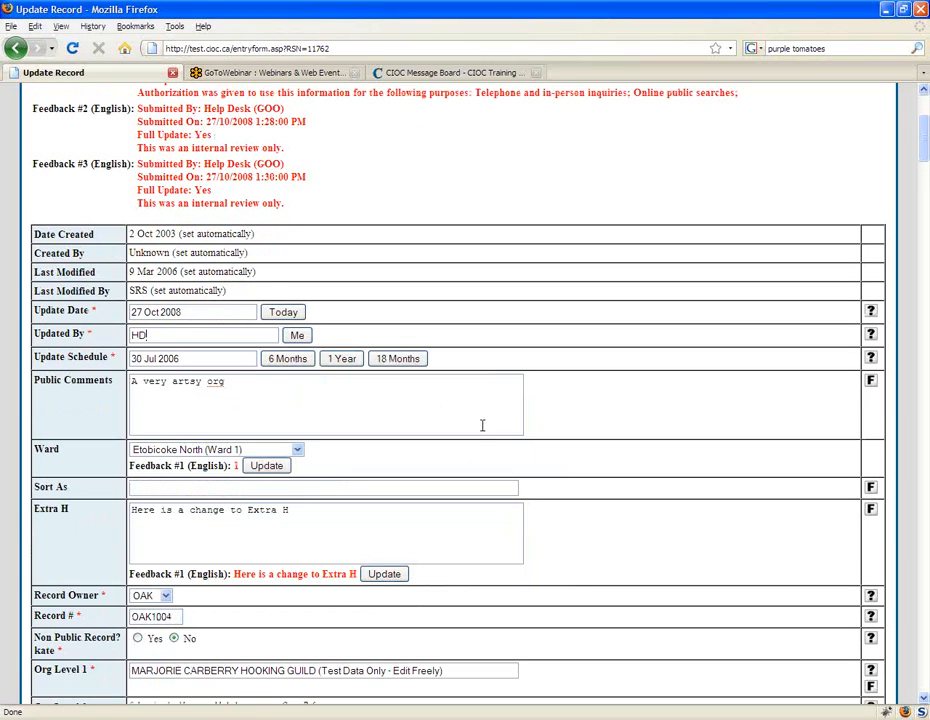
left_click(201, 359)
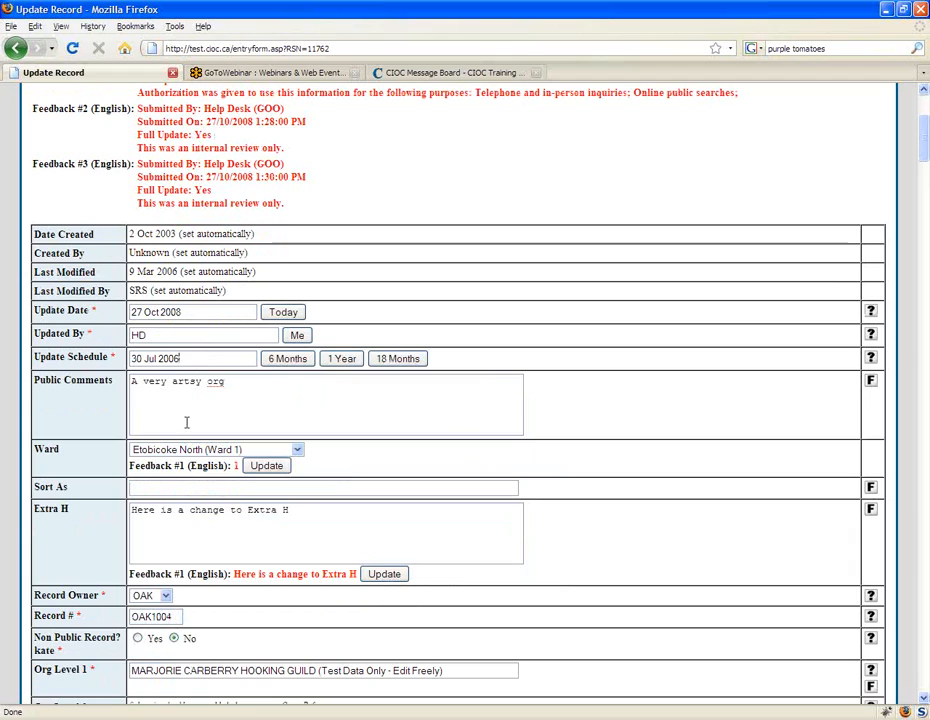
left_click(288, 363)
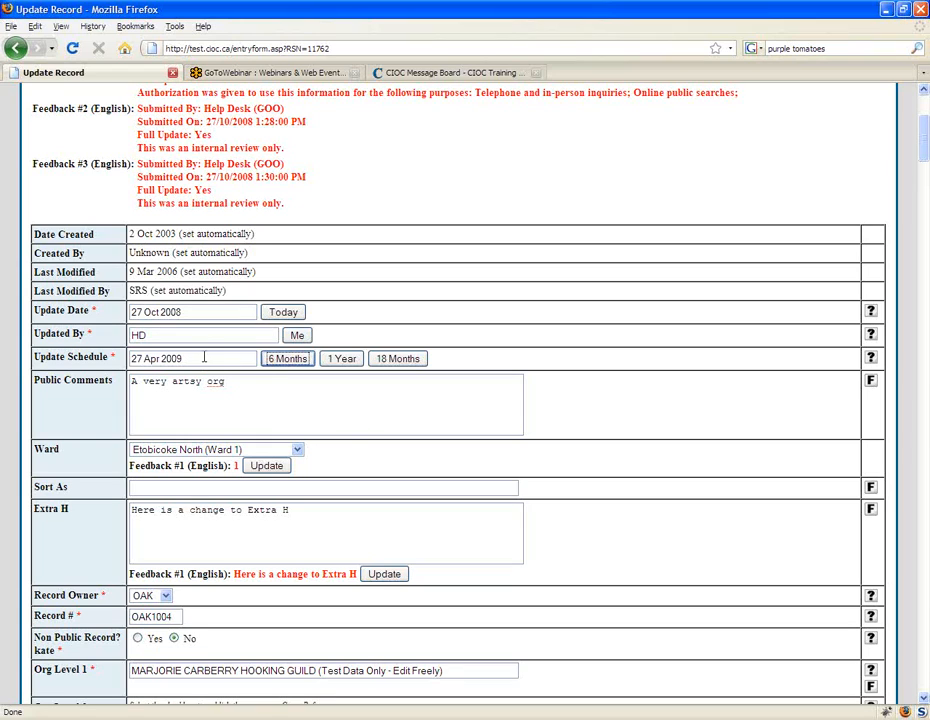
Step: Highlight the Update Schedule date and place the cursor in the Update Date field
left_click(200, 358)
left_click_drag(131, 358, 189, 358)
left_click(186, 358)
left_click(194, 360)
left_click_drag(183, 358, 130, 360)
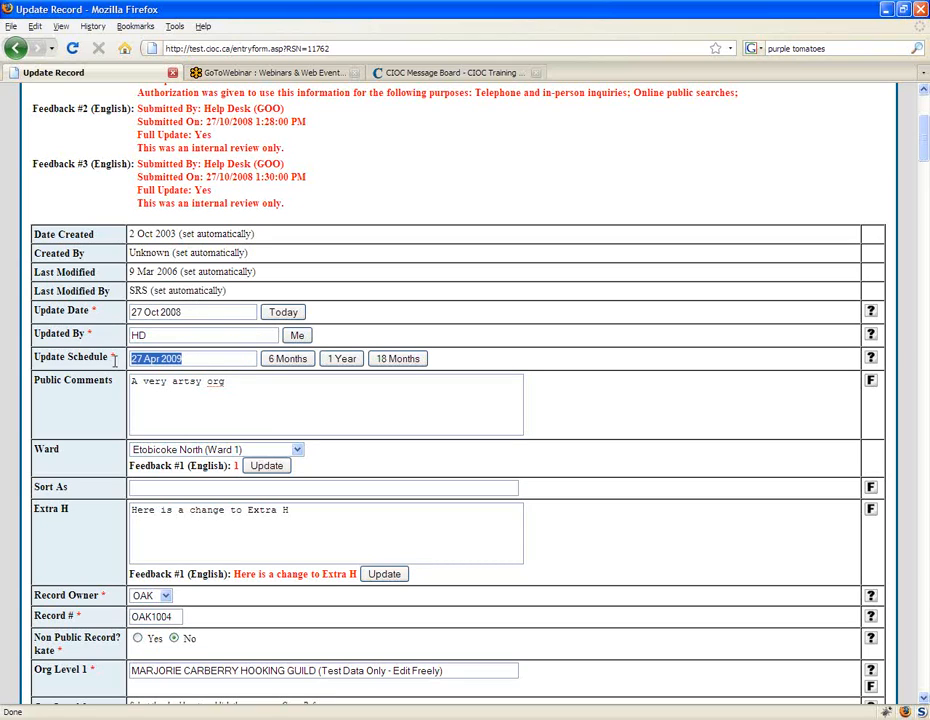
left_click(205, 312)
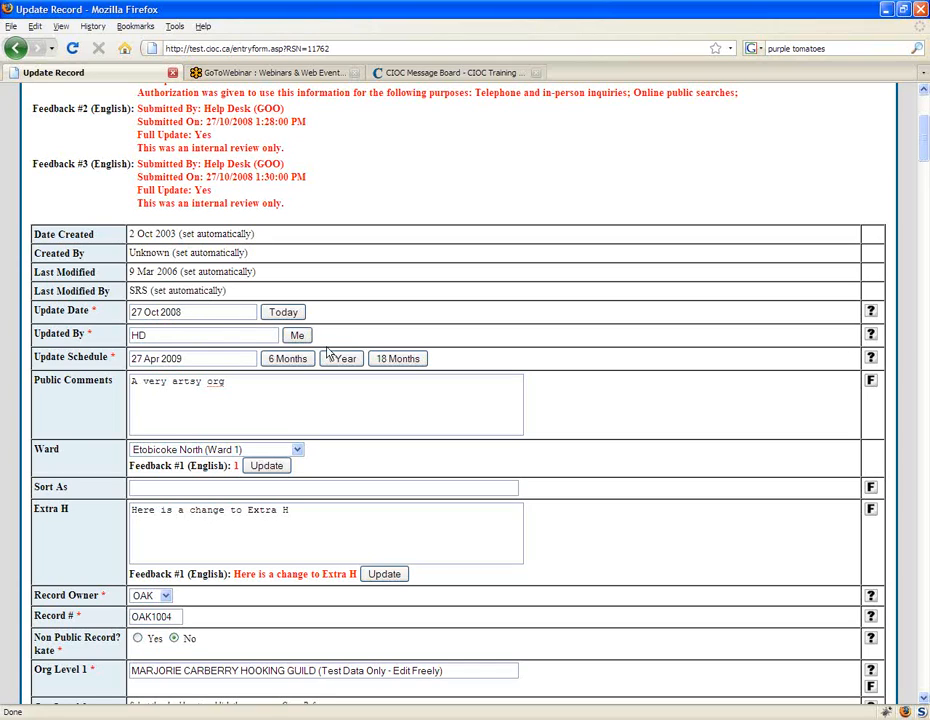
Step: Set Updated By to the current user's initials, HD, and highlight the Update Date
left_click(297, 335)
left_click(206, 357)
left_click(289, 387)
left_click_drag(182, 312, 62, 325)
left_click(149, 312)
left_click_drag(195, 313, 88, 320)
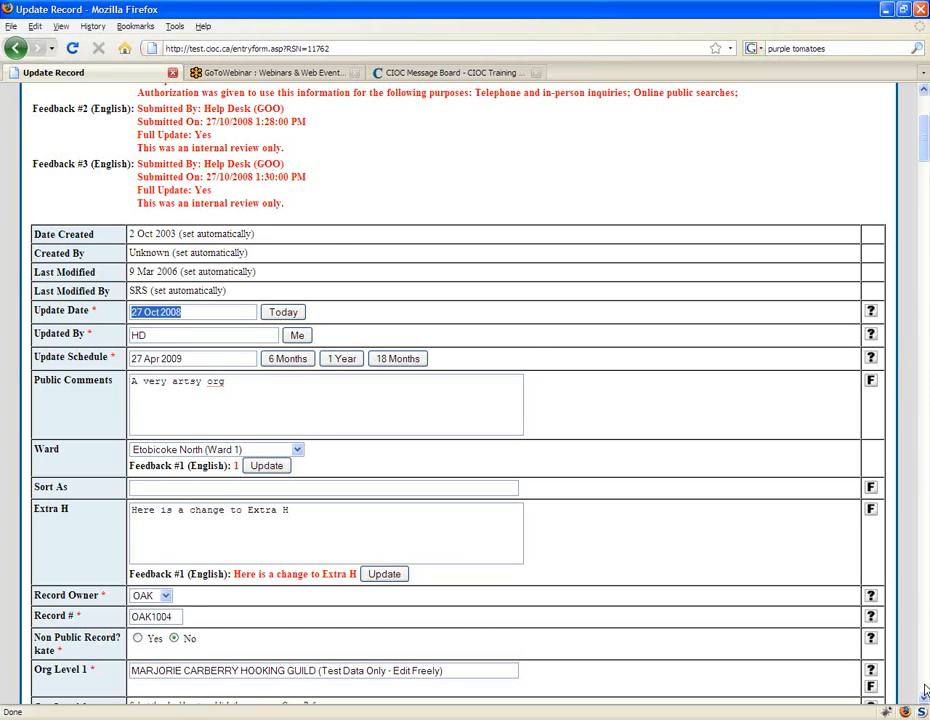
Step: Set the Update Date to today's date, 27 Oct 2008, and the Update Schedule six months ahead, to 27 Apr 2009
scroll(925, 690, "down", 20)
scroll(925, 690, "down", 20)
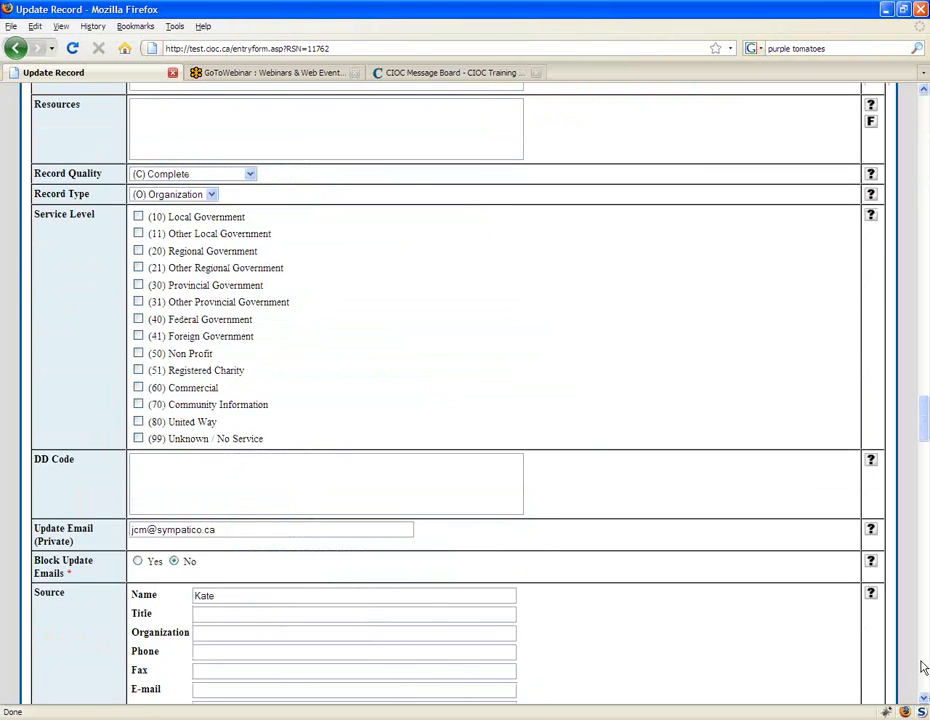
left_click_drag(922, 676, 922, 118)
scroll(457, 407, "down", 3)
left_click_drag(190, 396, 92, 397)
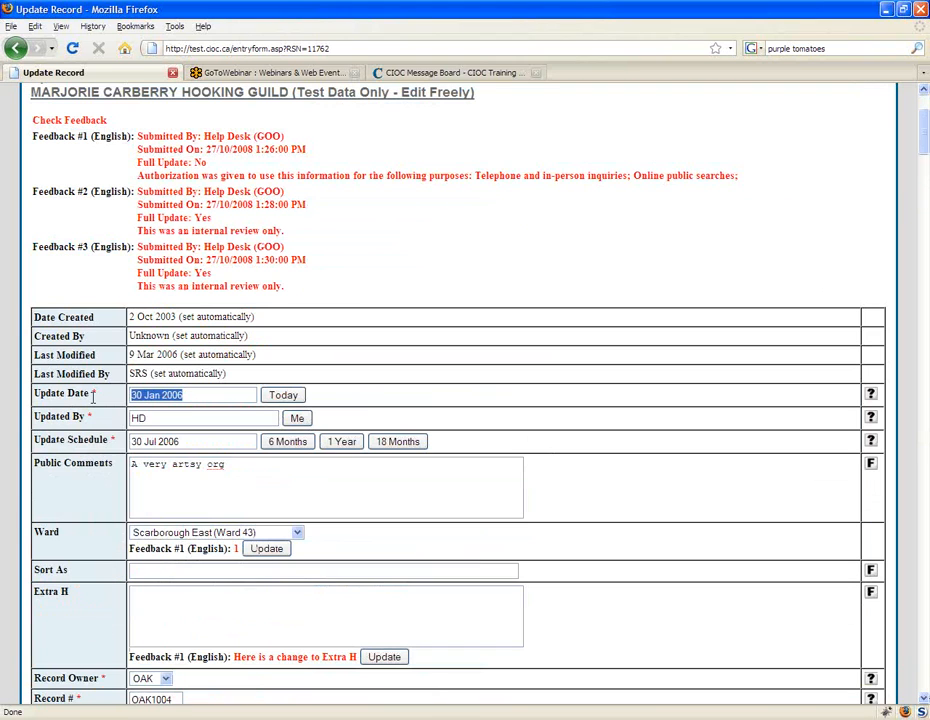
left_click(224, 397)
left_click(284, 396)
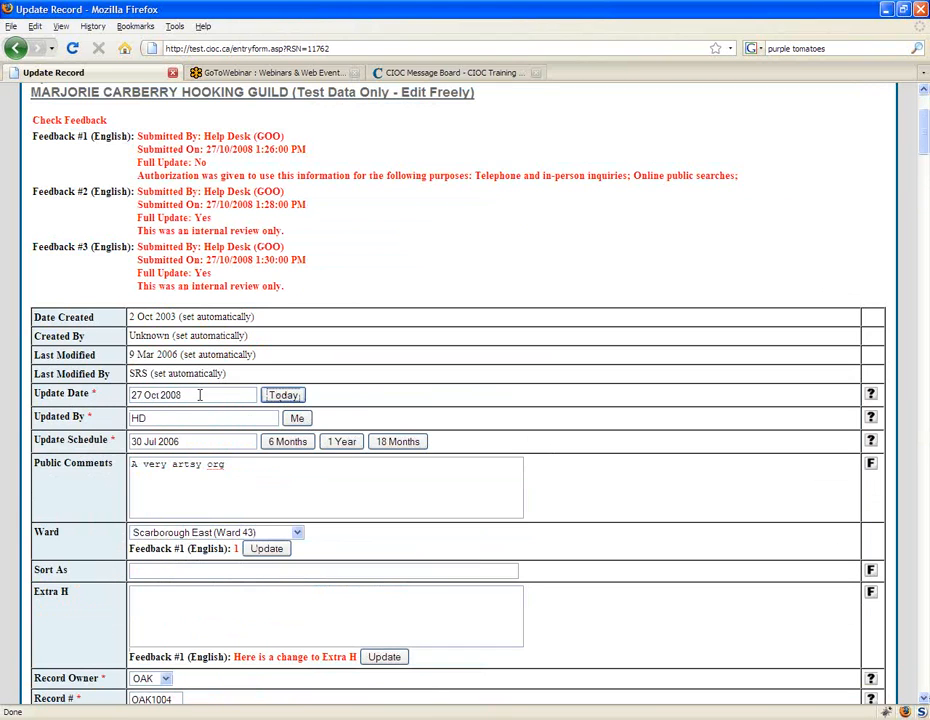
left_click(290, 442)
Step: Highlight the Update Date value and place the cursor in the Updated By field
left_click(201, 394)
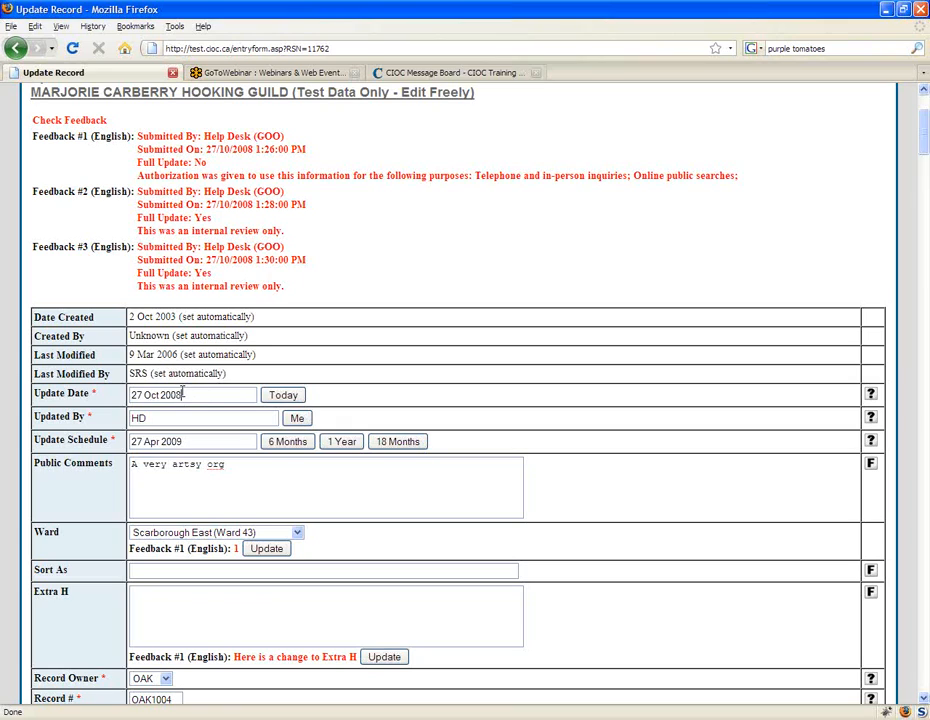
left_click_drag(183, 394, 131, 396)
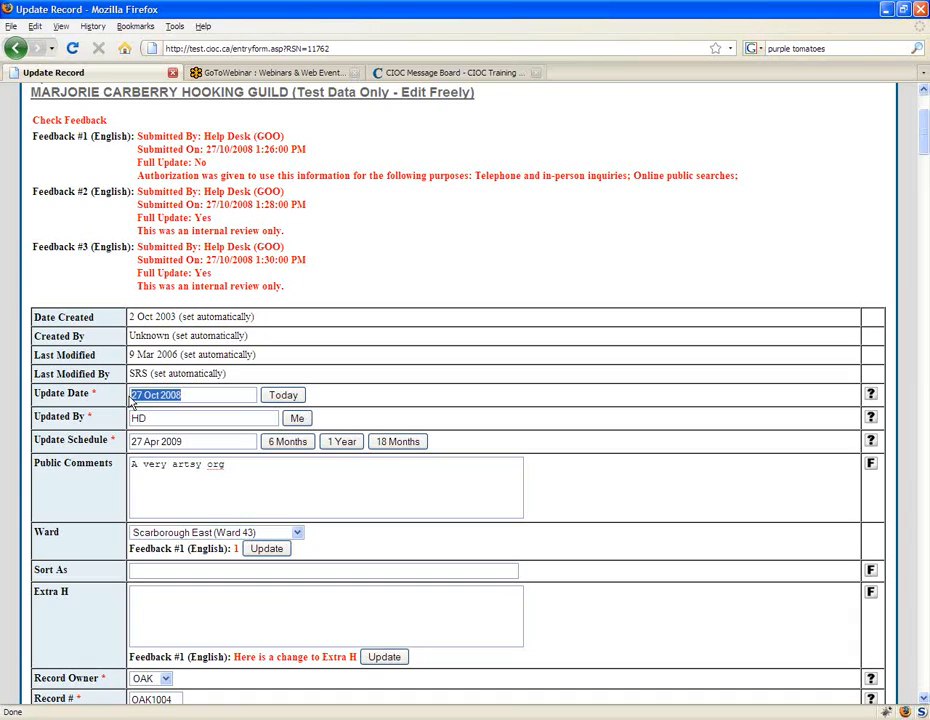
left_click(222, 416)
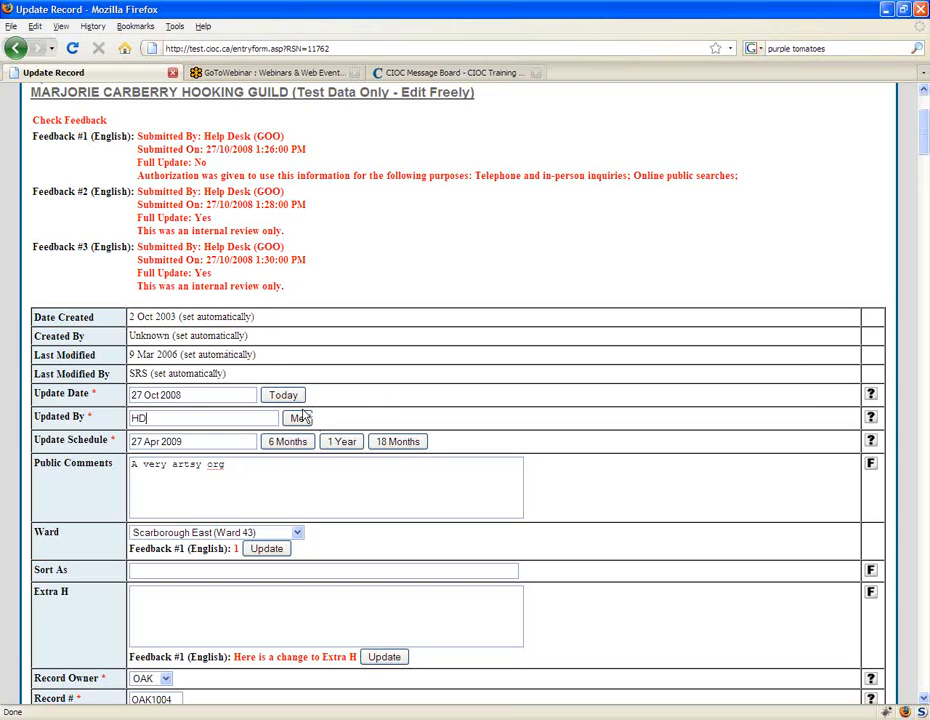
Step: Examine the Date Collected and Collected By fields below the Source section, and return to the start of the form
scroll(680, 527, "down", 1)
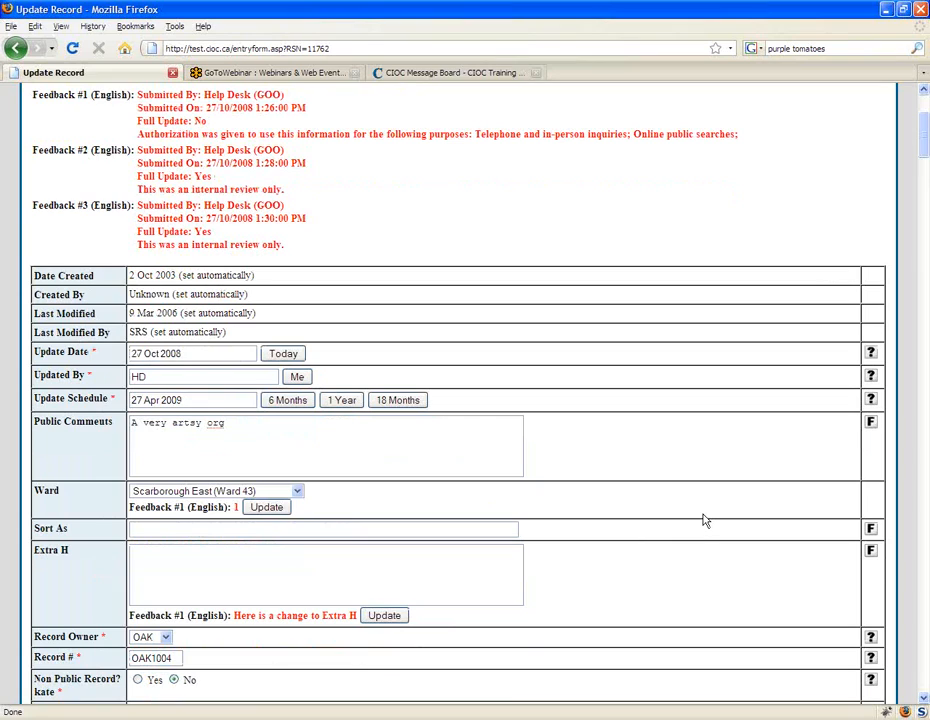
left_click(925, 323)
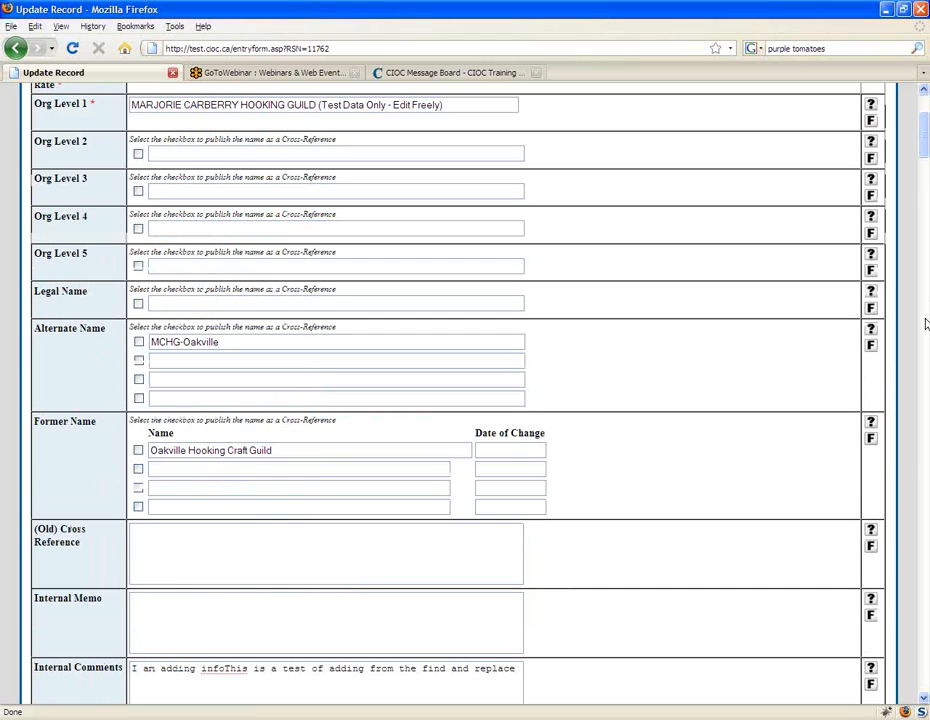
left_click_drag(925, 323, 926, 642)
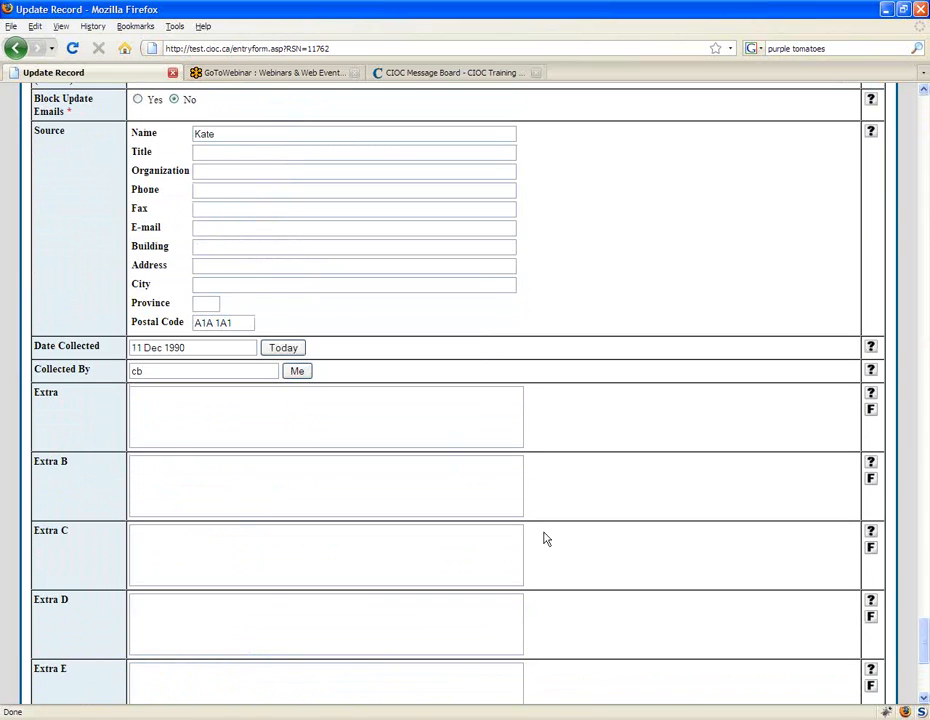
left_click(228, 347)
left_click(223, 366)
left_click_drag(924, 648, 926, 627)
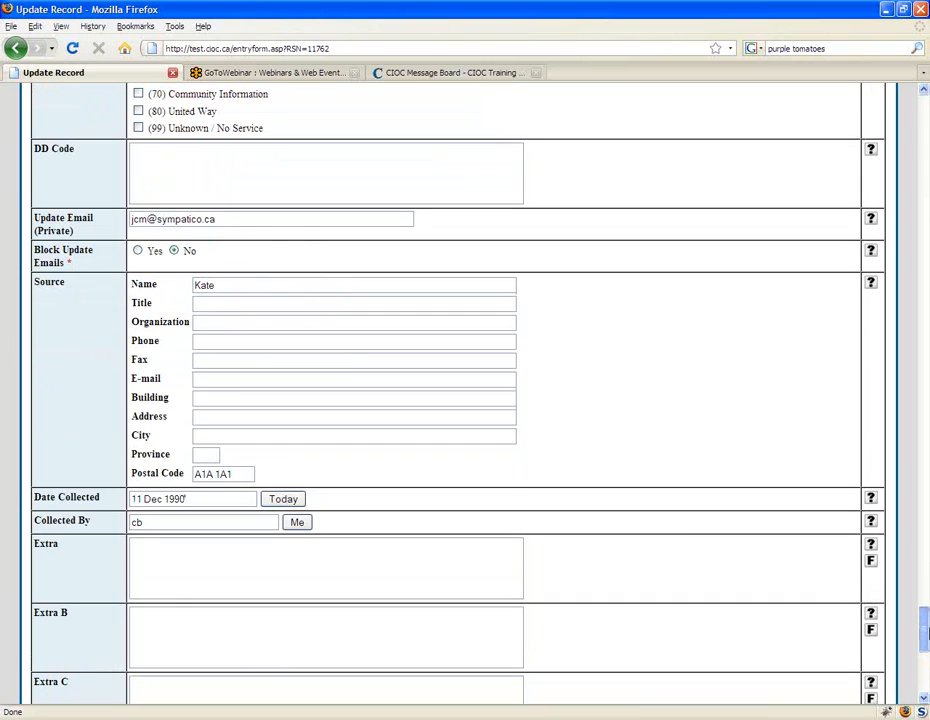
left_click_drag(926, 632, 926, 80)
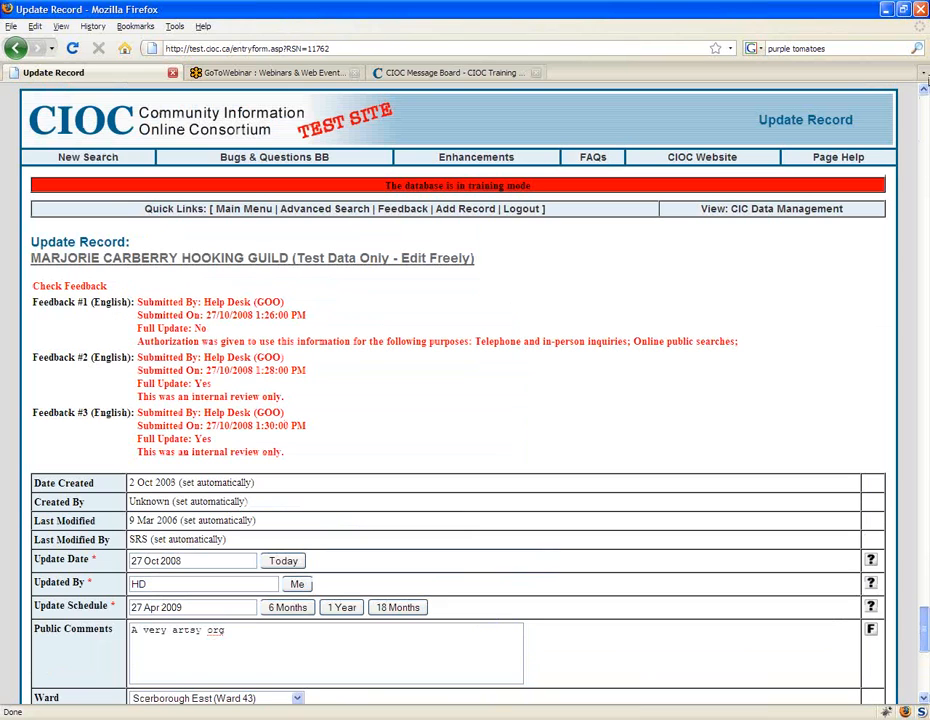
Step: Highlight the automatically set Last Modified and Last Modified By rows and compare them with the Update Date
scroll(451, 500, "down", 1)
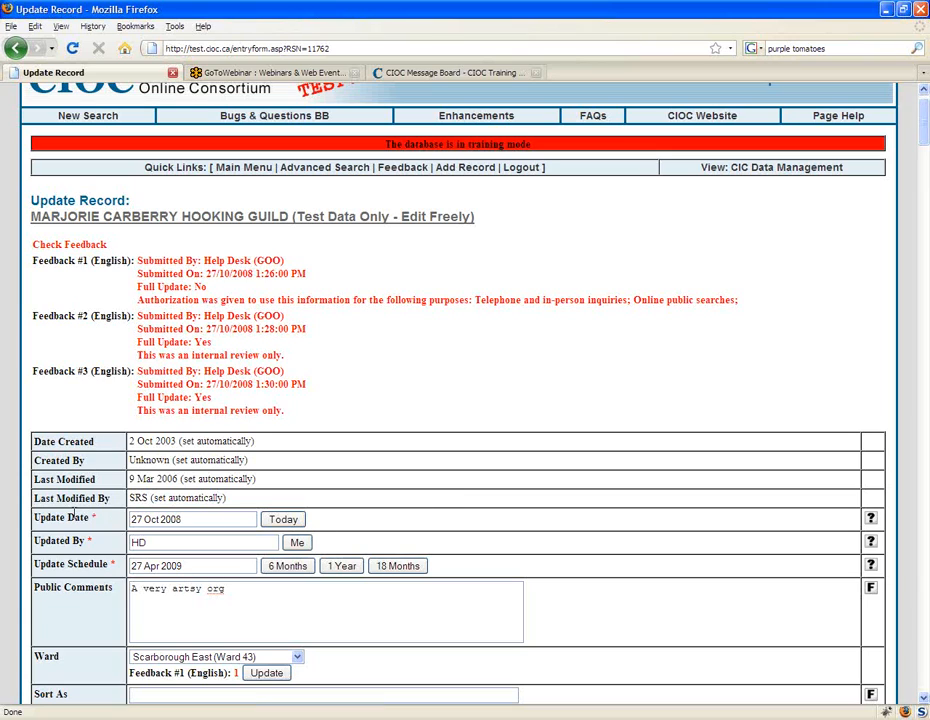
left_click_drag(239, 500, 130, 481)
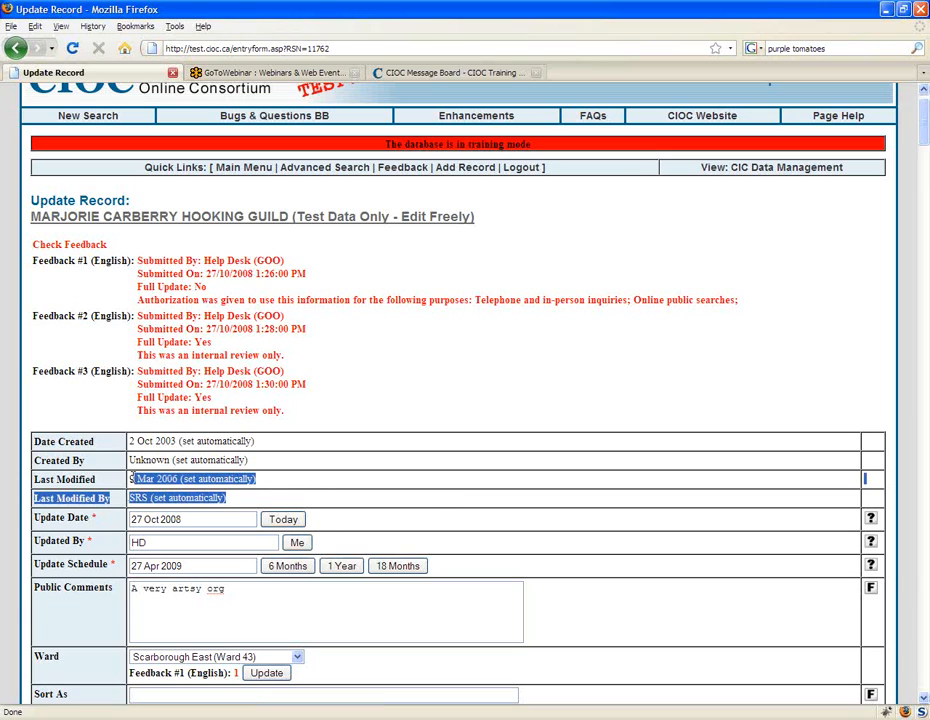
left_click(258, 487)
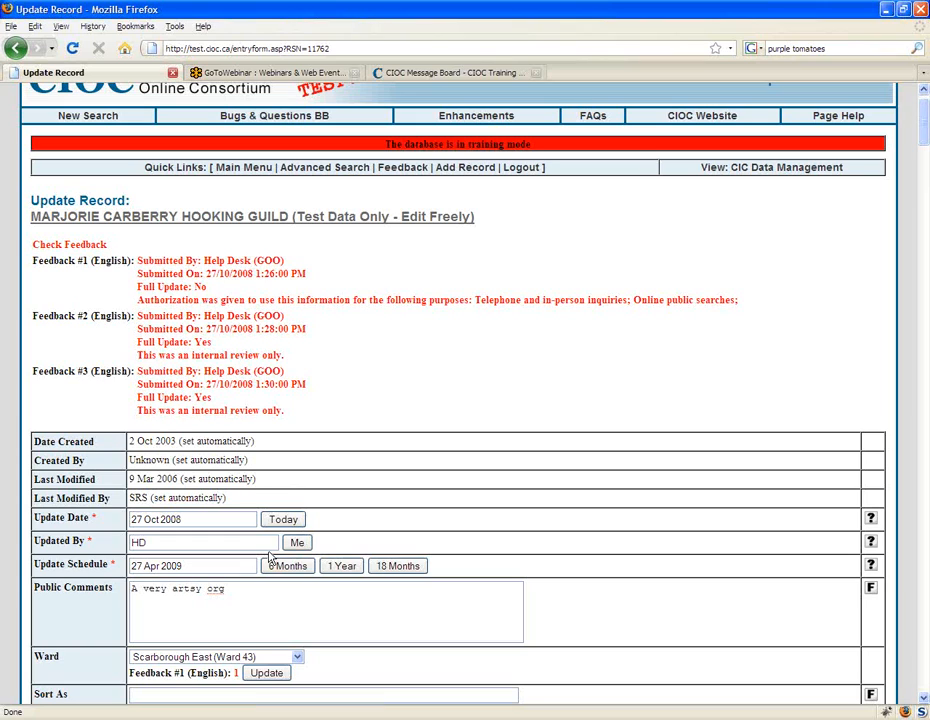
scroll(203, 483, "down", 1)
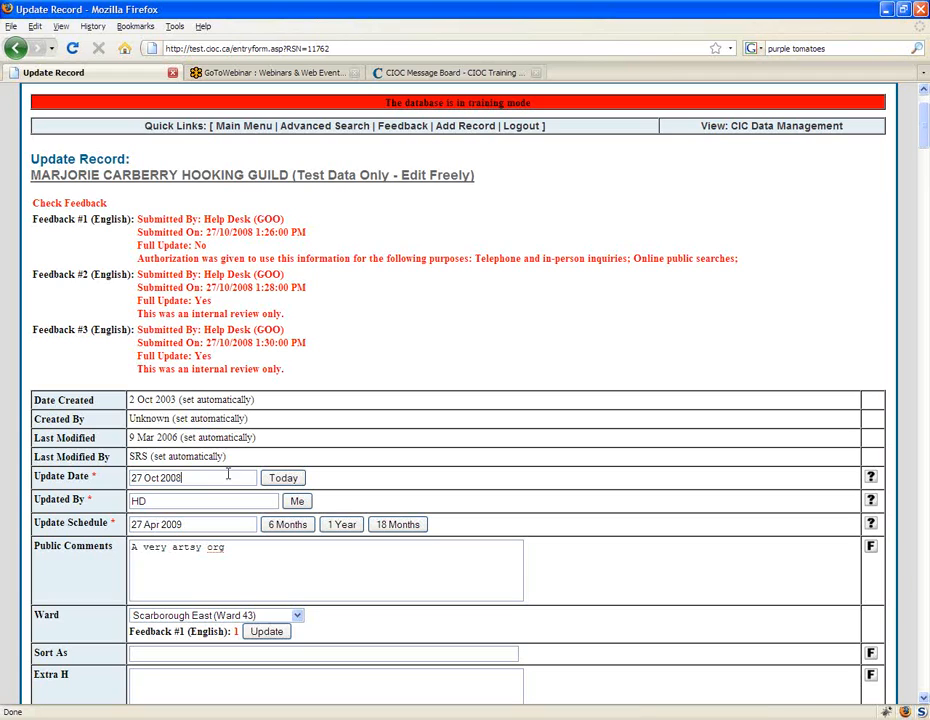
scroll(220, 500, "up", 2)
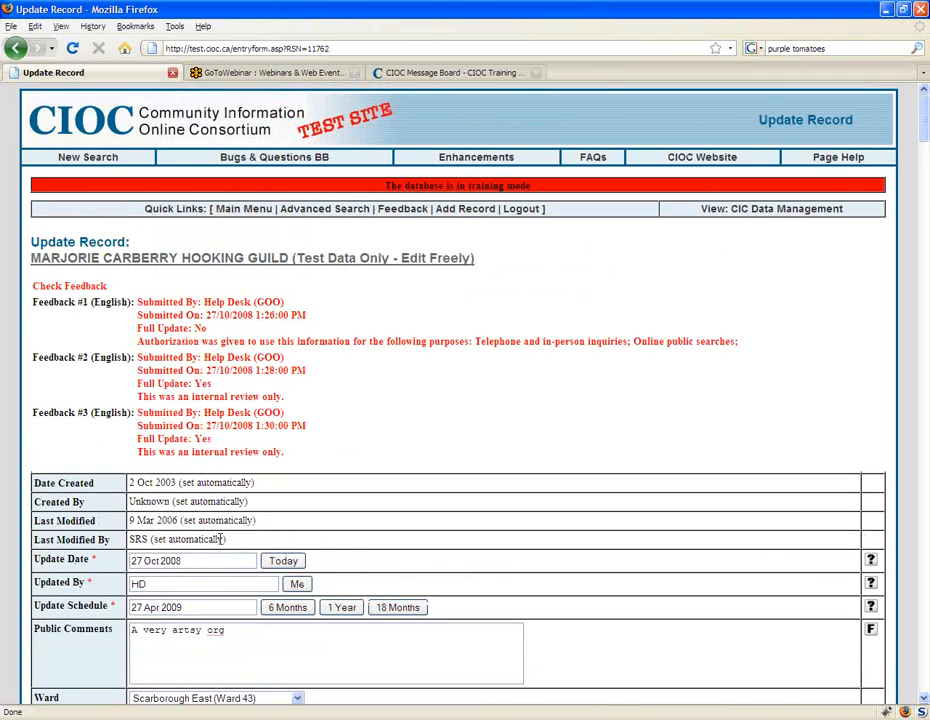
left_click_drag(213, 539, 130, 520)
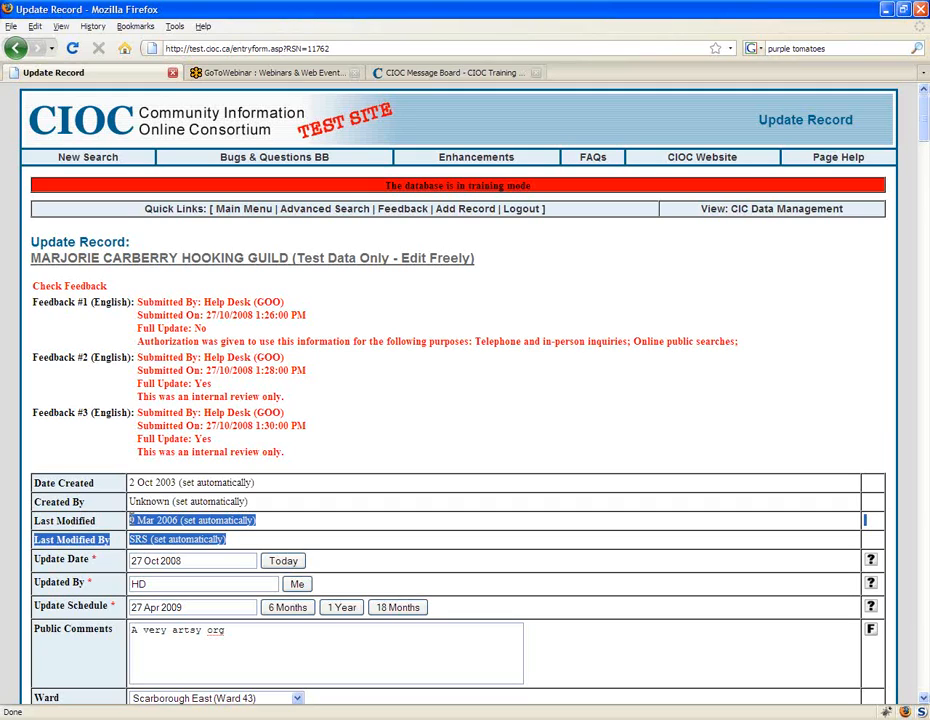
left_click(214, 537)
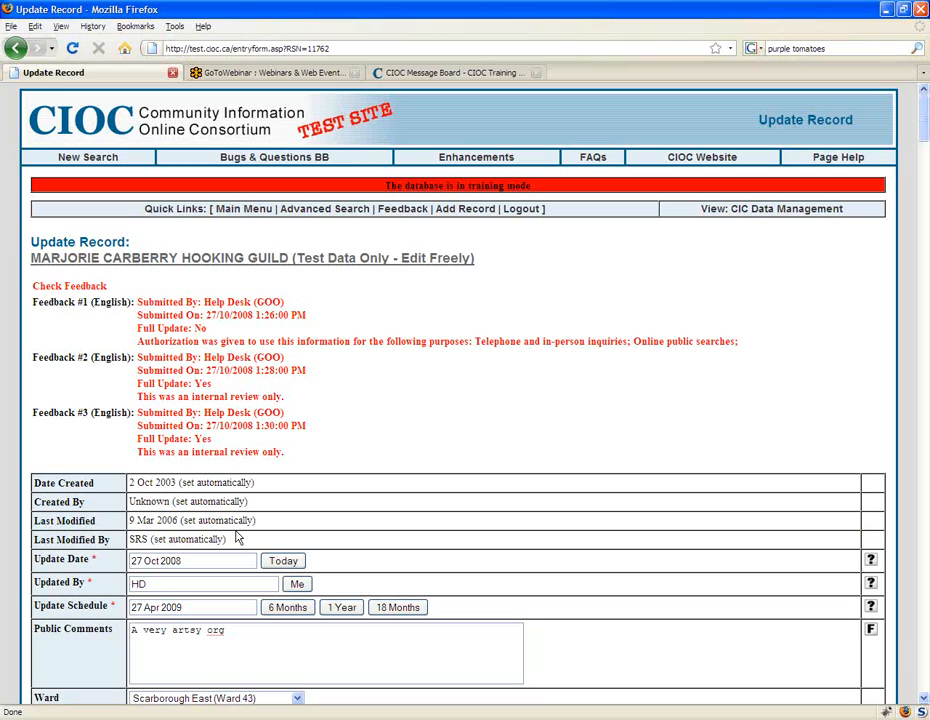
Step: Review the form fields from Public Comments and Extra H down to the organization, alternate and former names
scroll(200, 510, "down", 1)
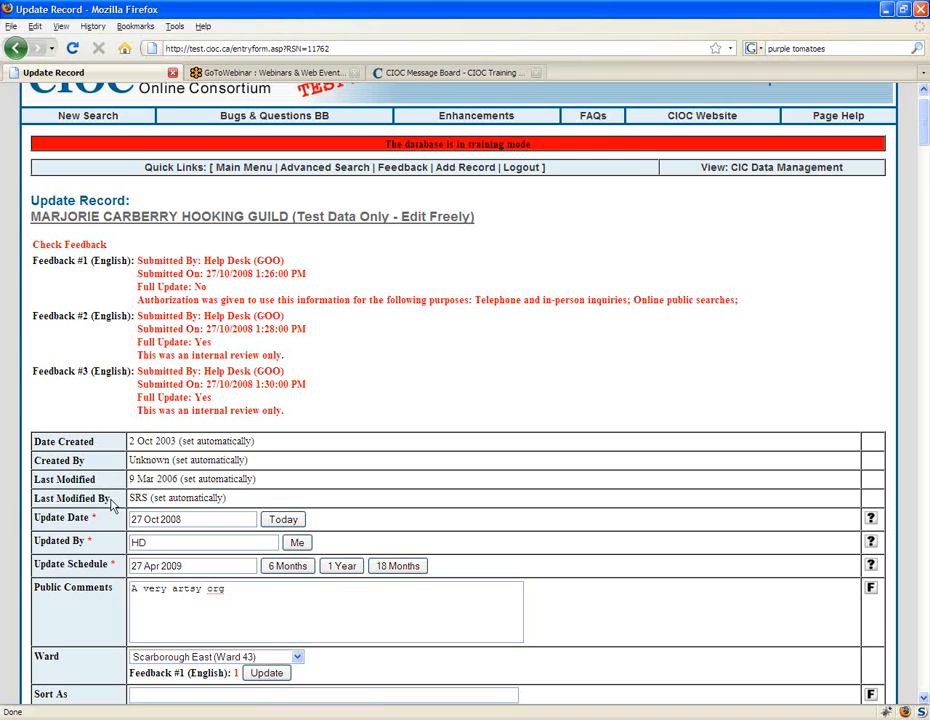
scroll(75, 520, "down", 1)
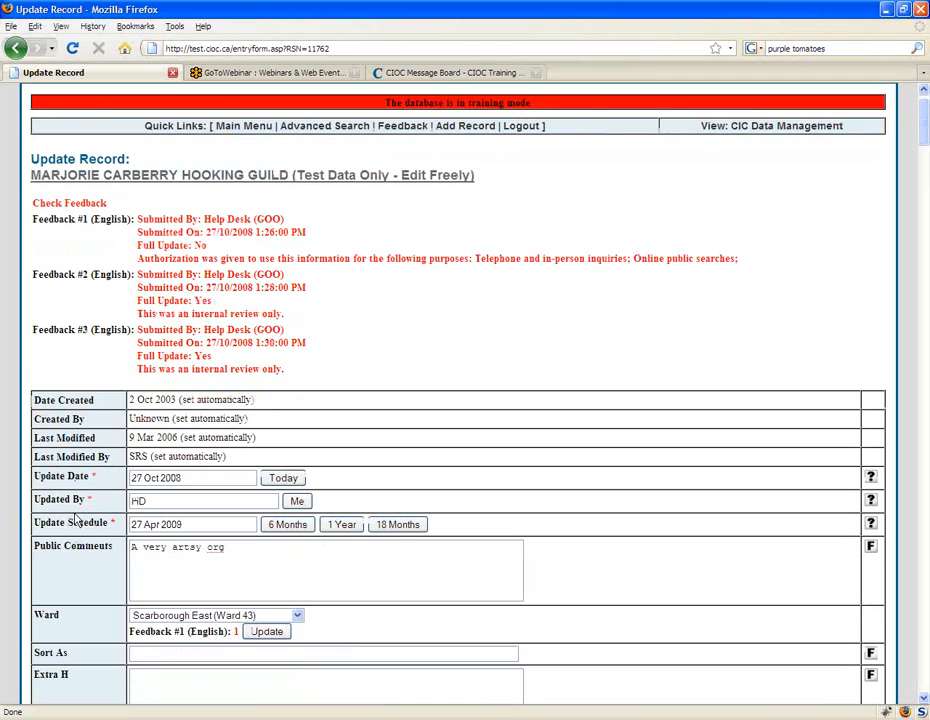
scroll(75, 518, "down", 4)
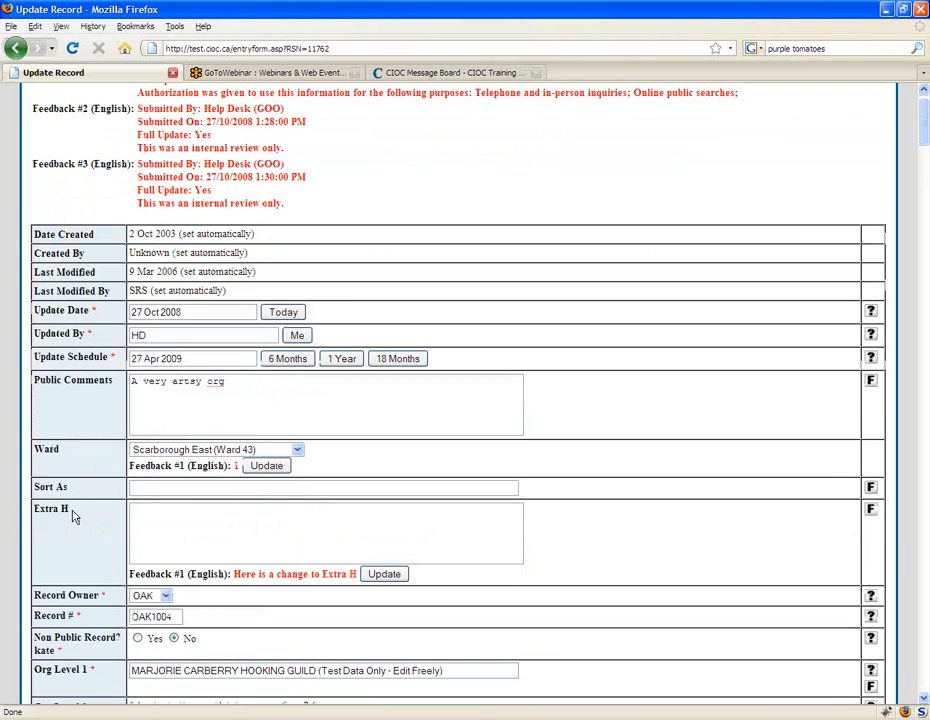
scroll(72, 516, "down", 1)
left_click(312, 480)
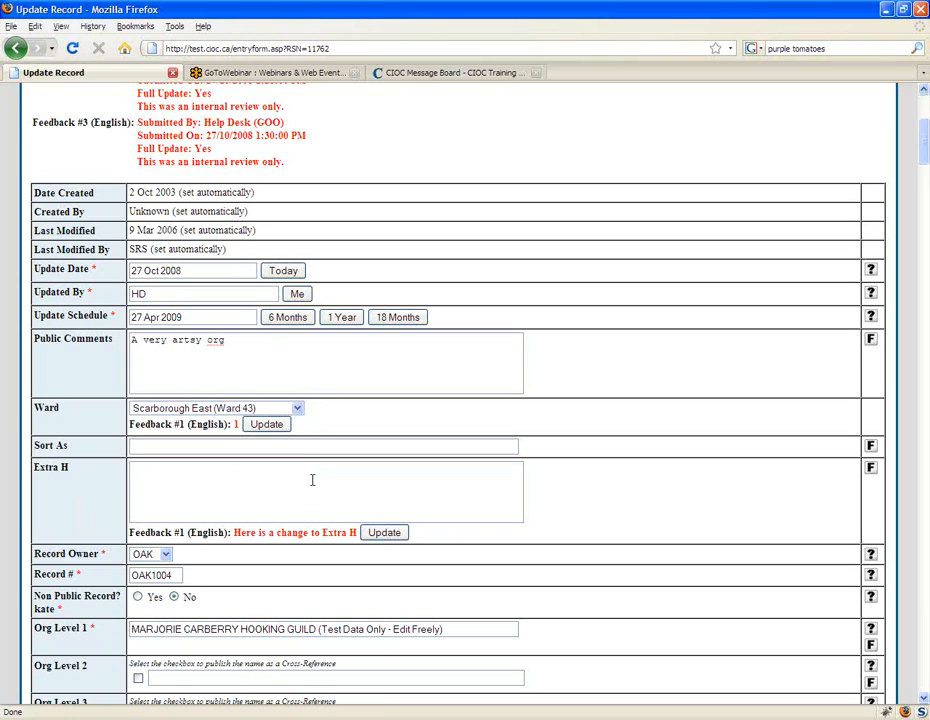
scroll(312, 480, "down", 1)
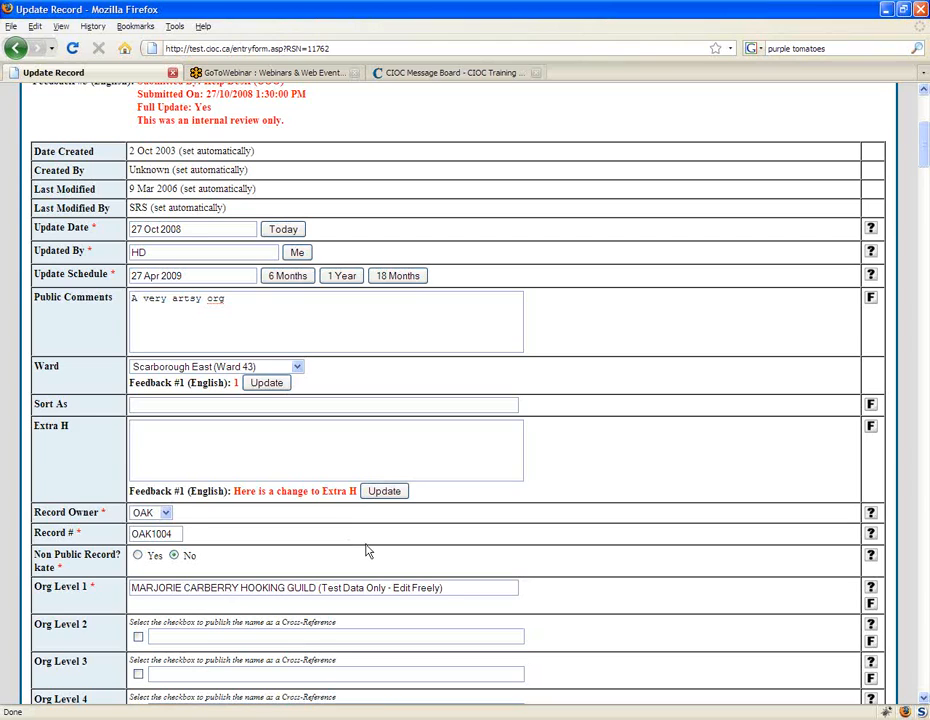
scroll(420, 548, "down", 1)
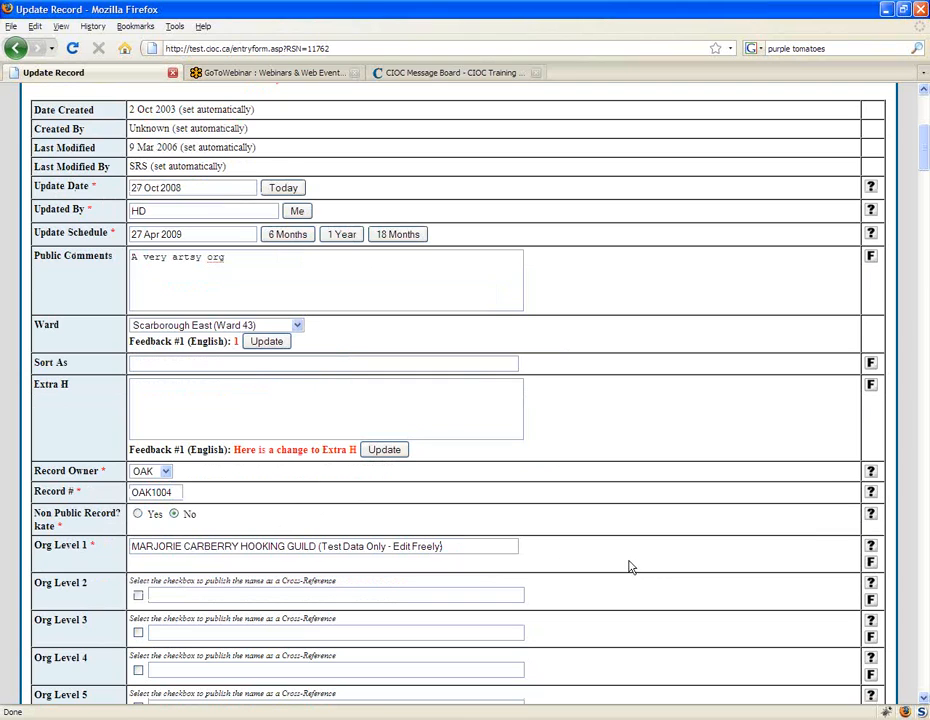
scroll(630, 567, "down", 1)
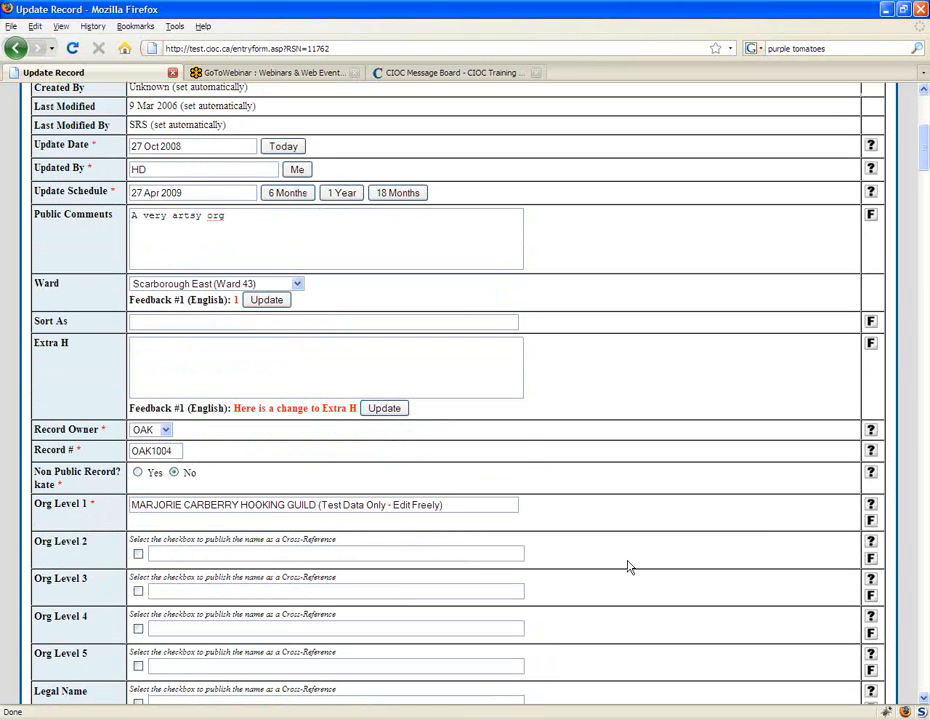
scroll(630, 567, "down", 3)
scroll(628, 563, "down", 1)
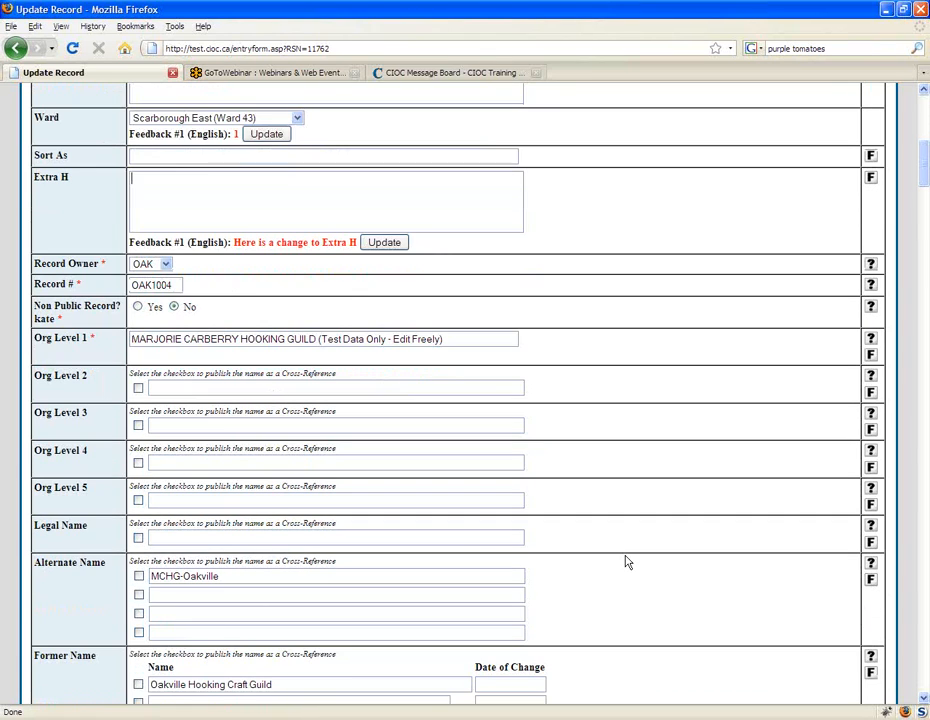
scroll(626, 562, "down", 1)
scroll(624, 556, "down", 1)
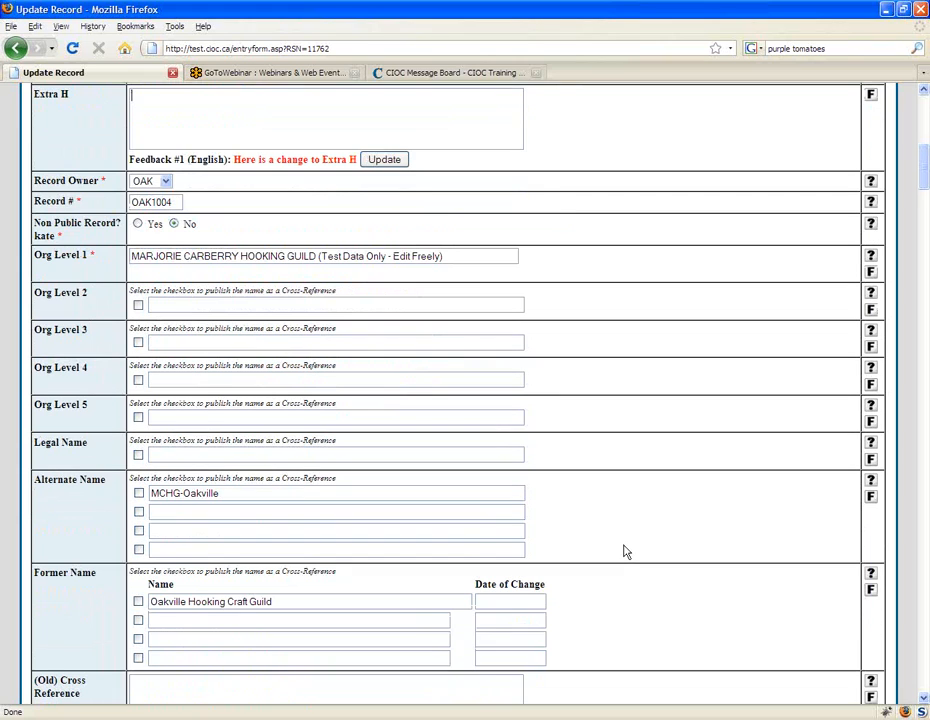
scroll(625, 552, "down", 1)
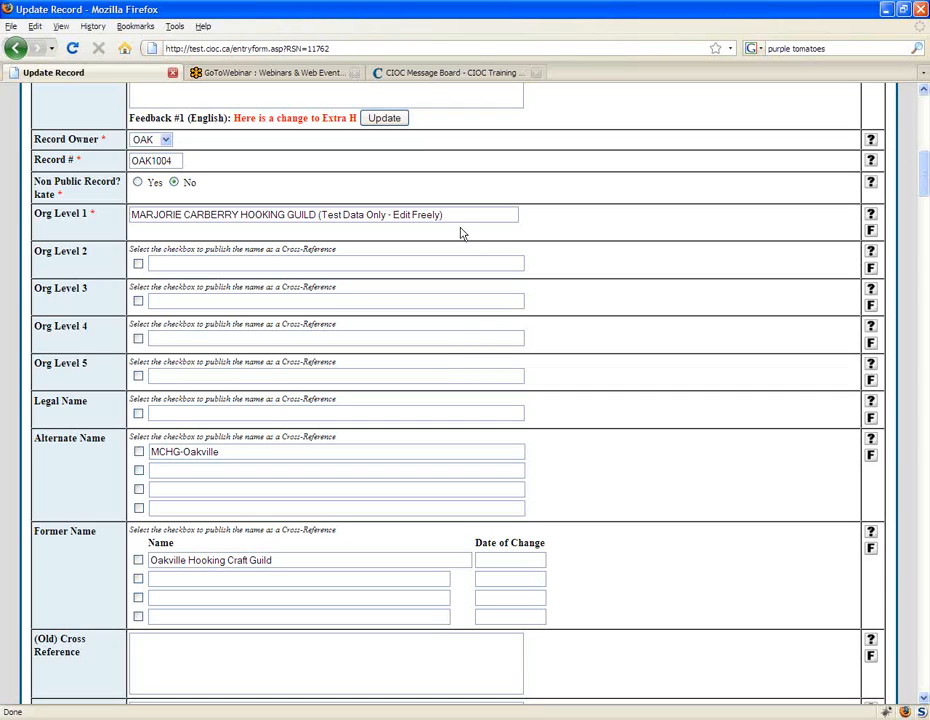
Step: Highlight the Org Level 1 name, and place the cursor in the Org Level 2 and Org Level 3 fields
left_click_drag(506, 214, 115, 210)
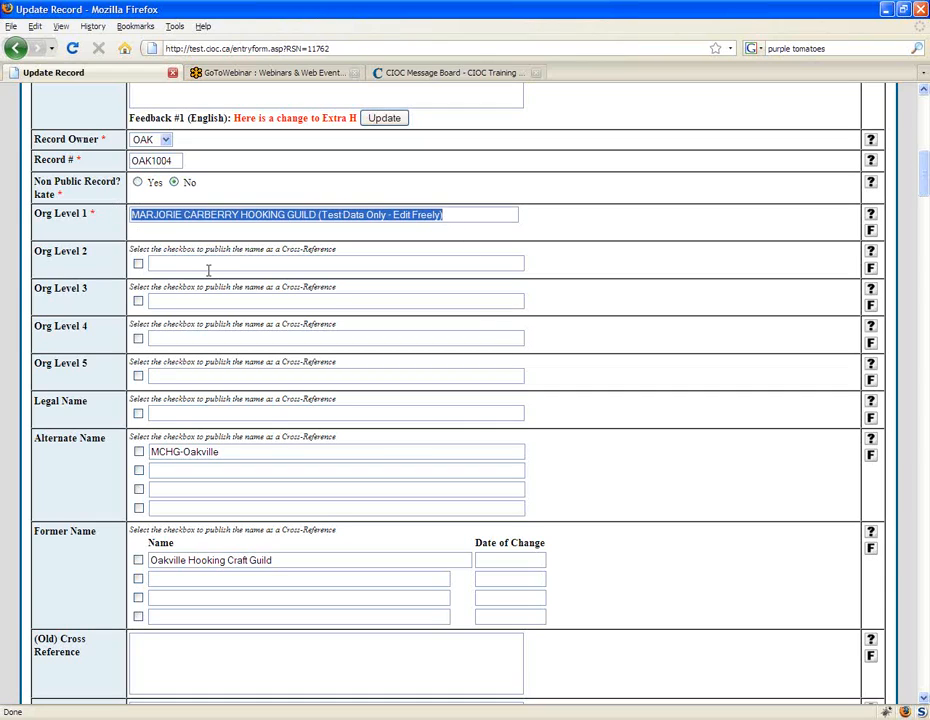
left_click(199, 268)
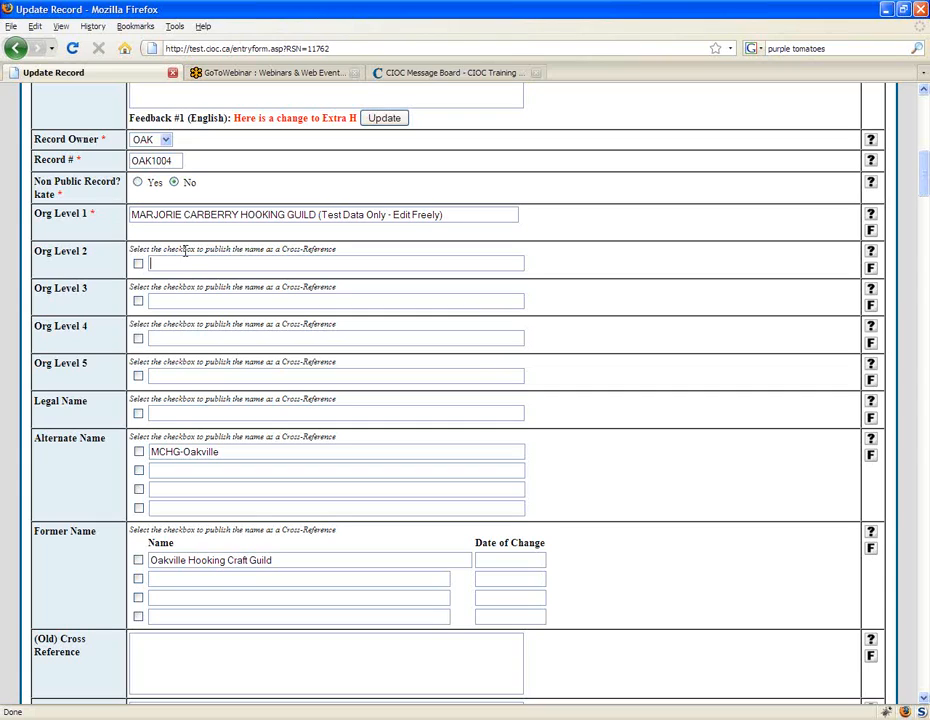
left_click(183, 253)
left_click(176, 301)
Step: Open test.cioc.ca/browsebyorg.asp in a new browser tab and list the organizations starting with P
key("ctrl+t")
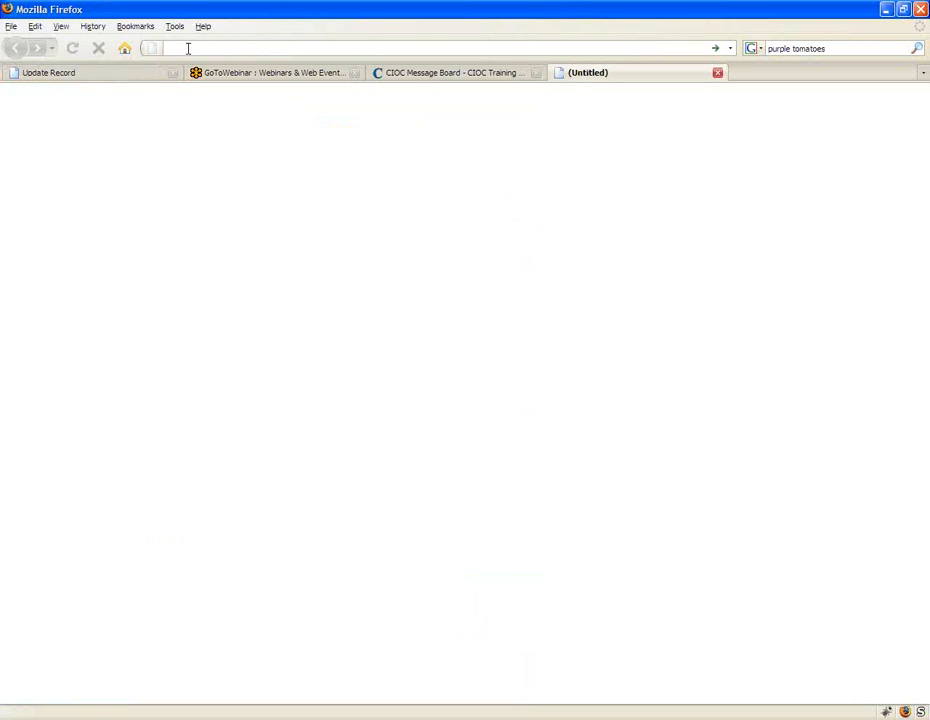
type("htt")
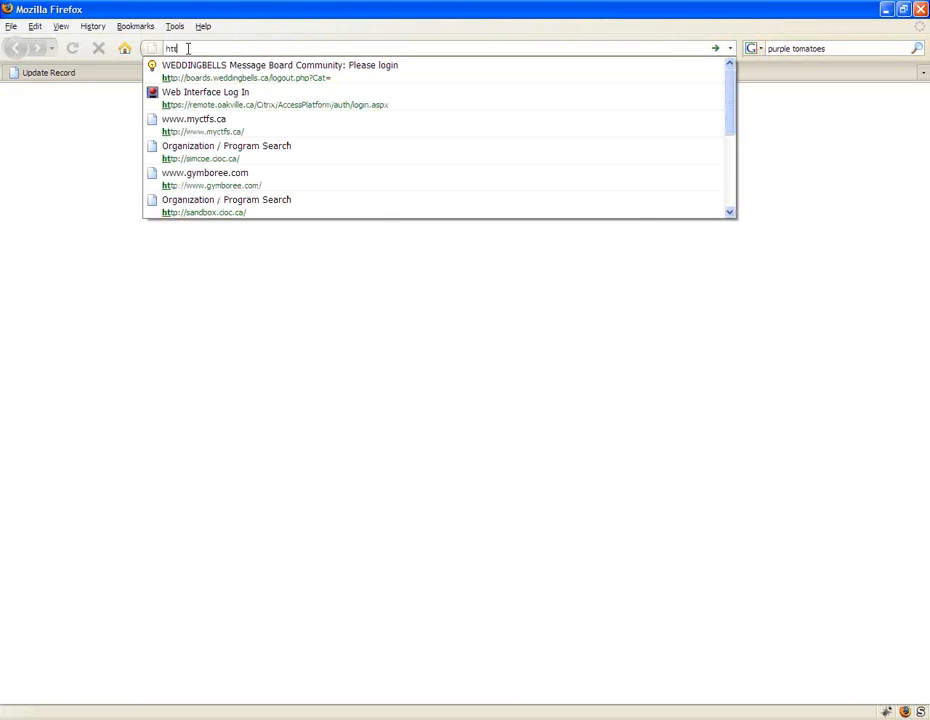
type("p://test.cioc.ca/")
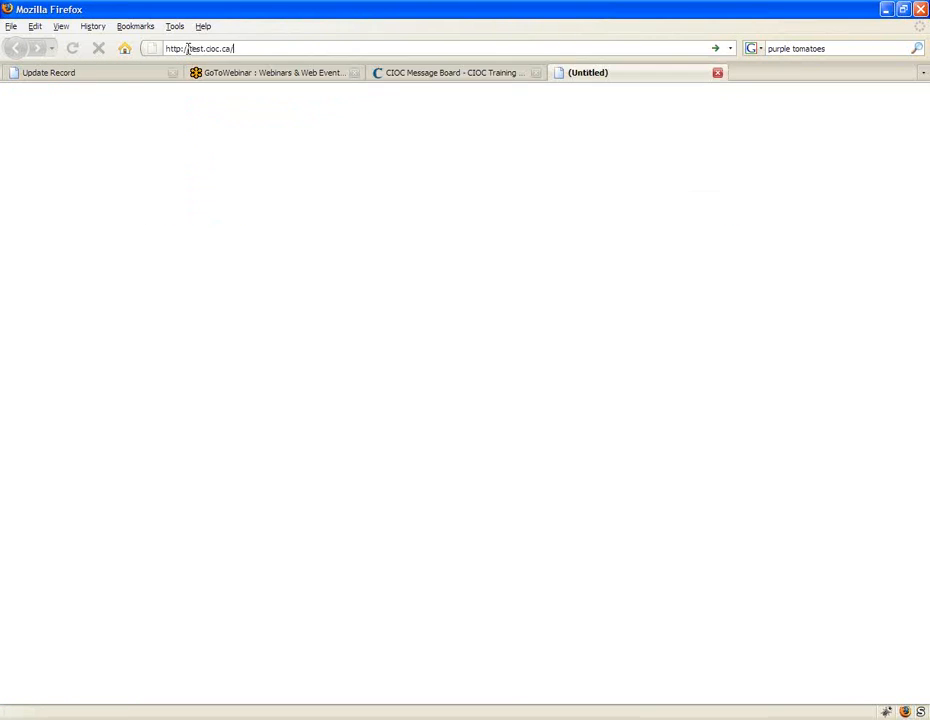
type("browsebyorg.asp")
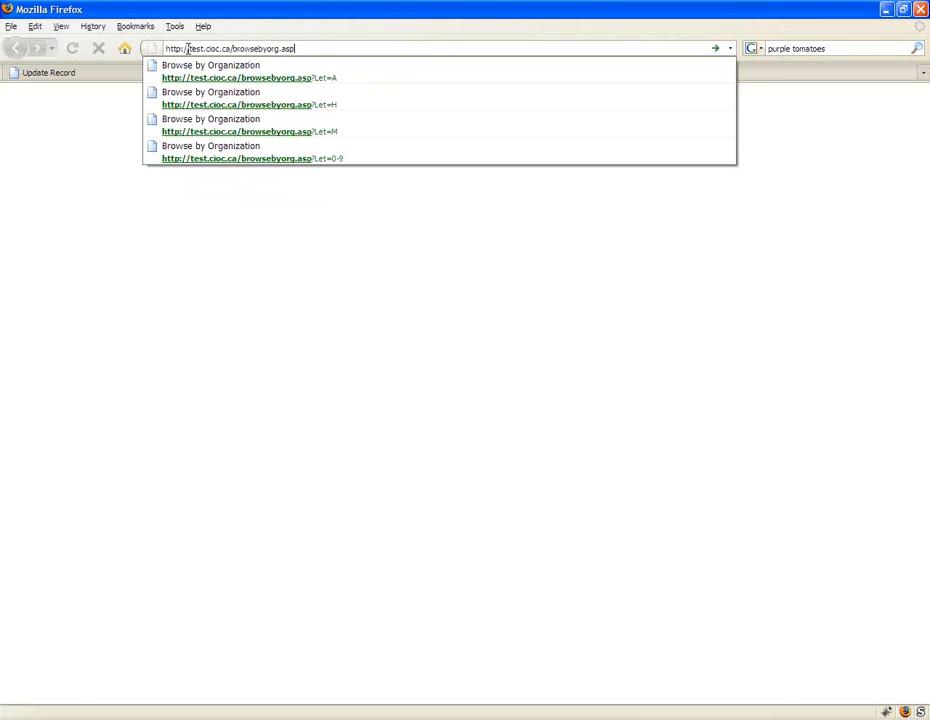
key("Return")
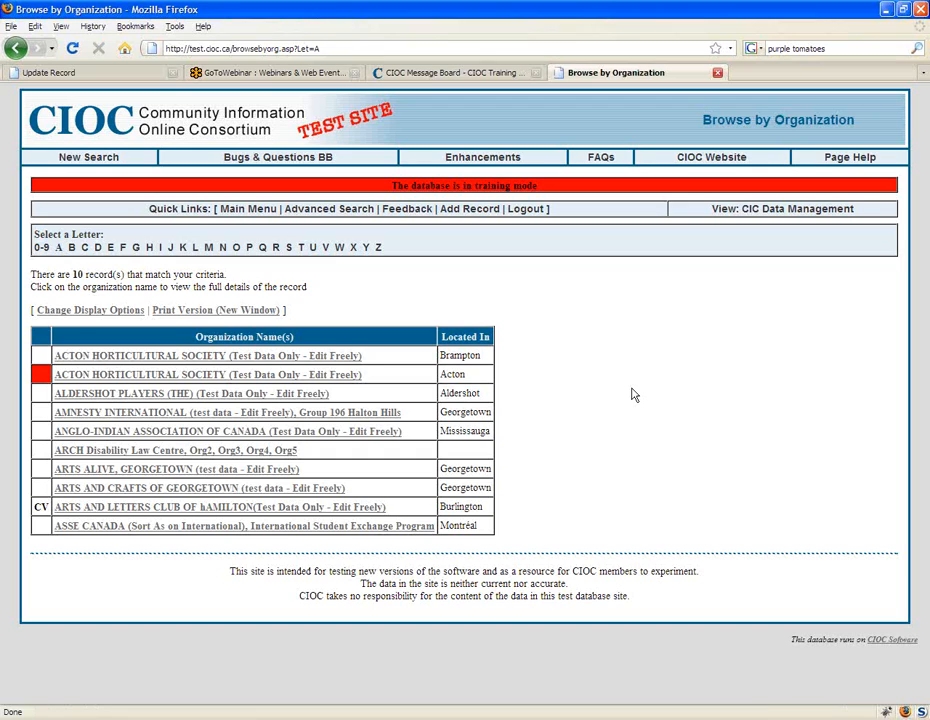
left_click(260, 249)
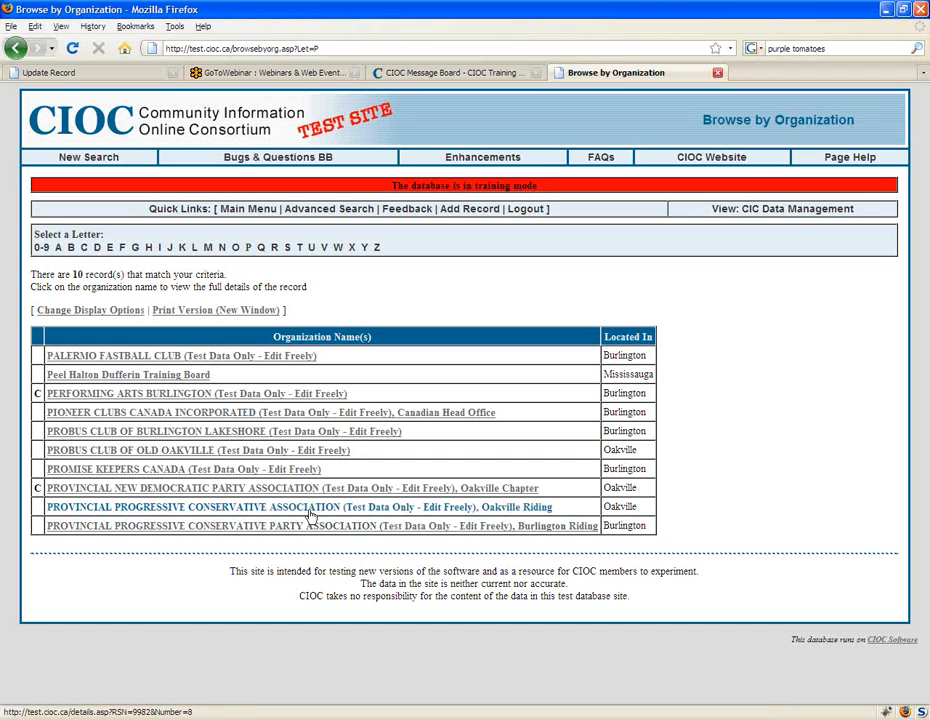
Step: Open the Provincial Progressive Conservative Association record for Oakville Riding and start updating it
left_click(315, 510)
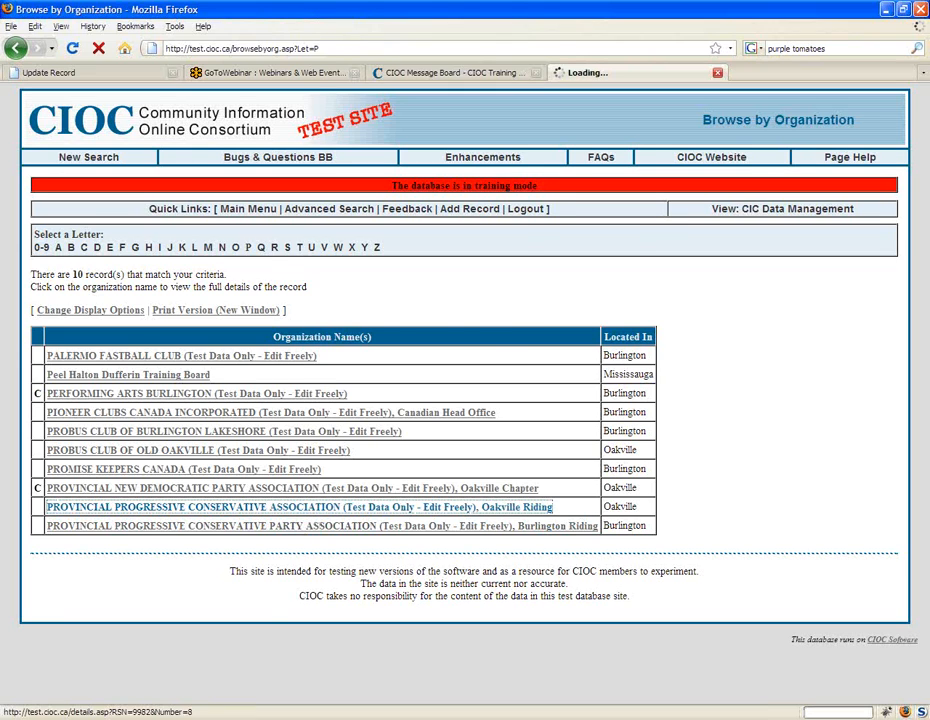
left_click_drag(52, 268, 380, 268)
left_click(510, 267)
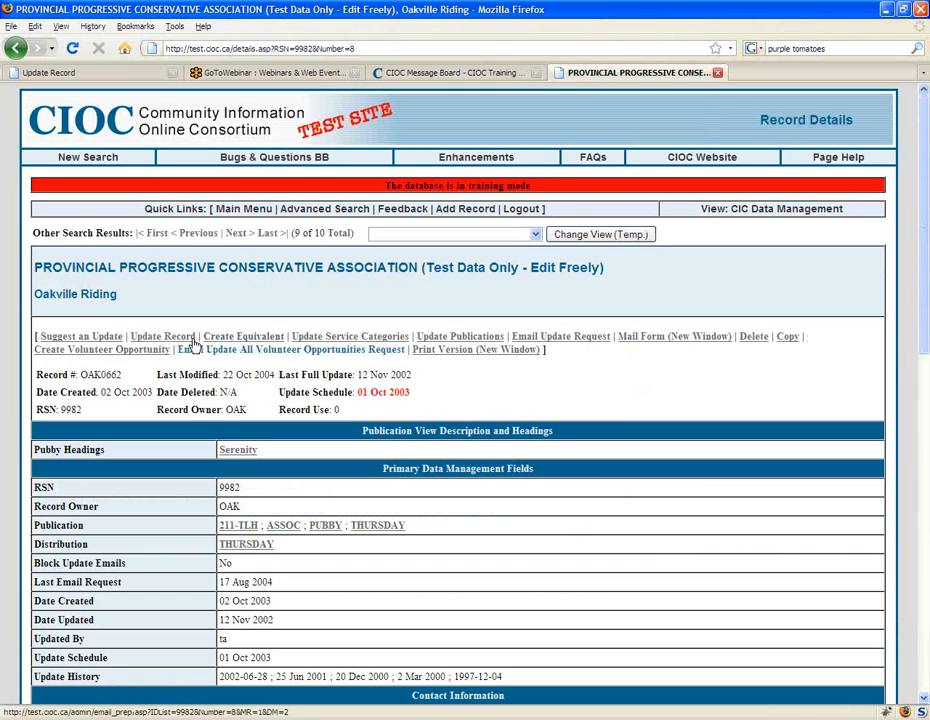
left_click(165, 337)
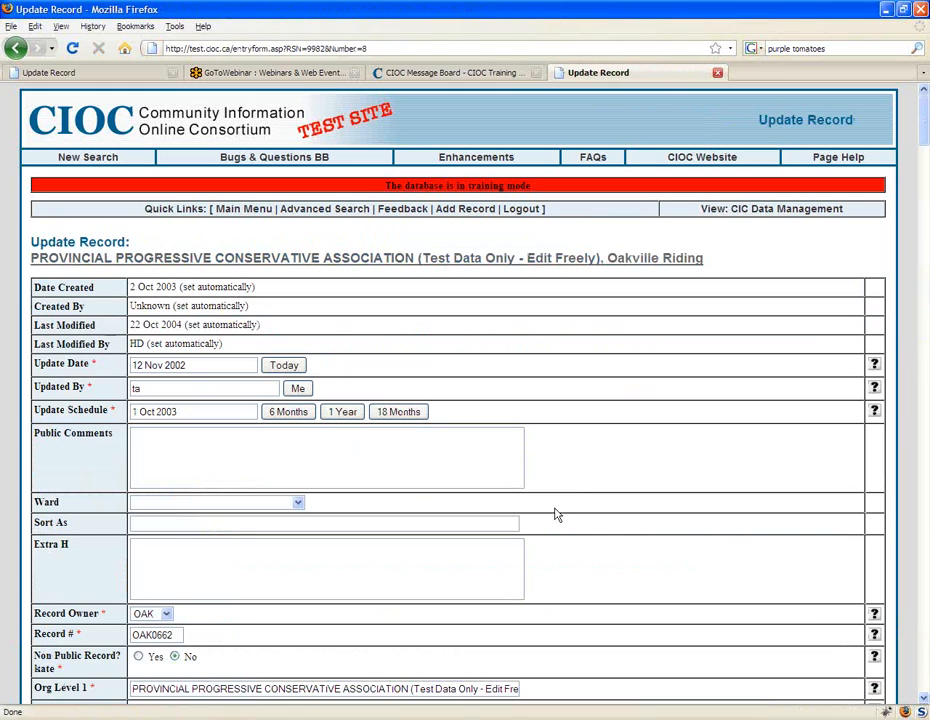
Step: Add PARTY before ASSOCIATION in the Org Level 1 name and submit the record update
scroll(557, 514, "down", 1)
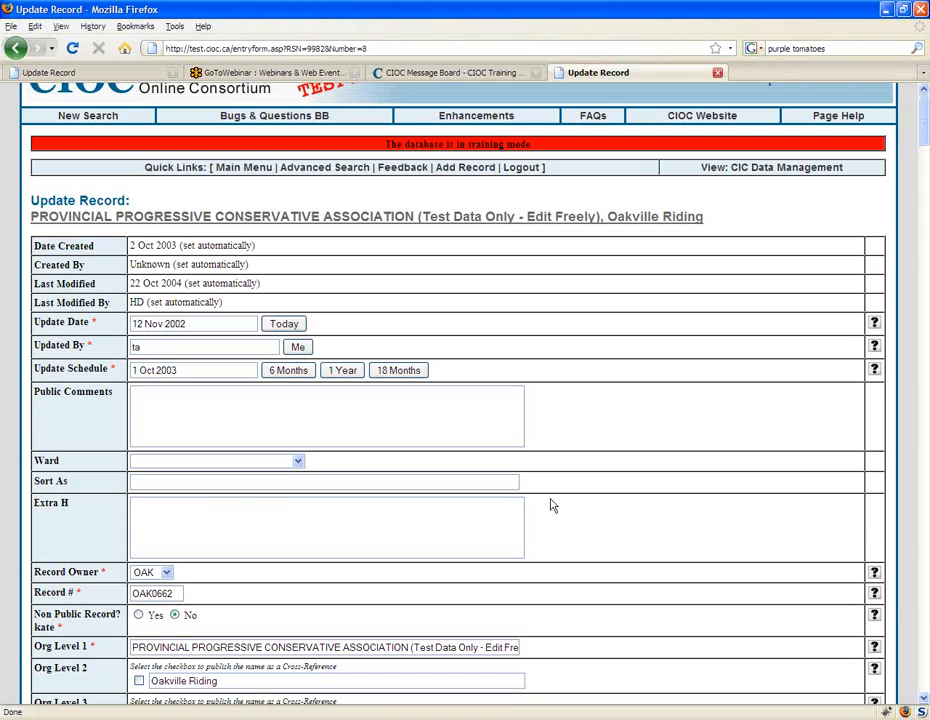
scroll(551, 505, "down", 1)
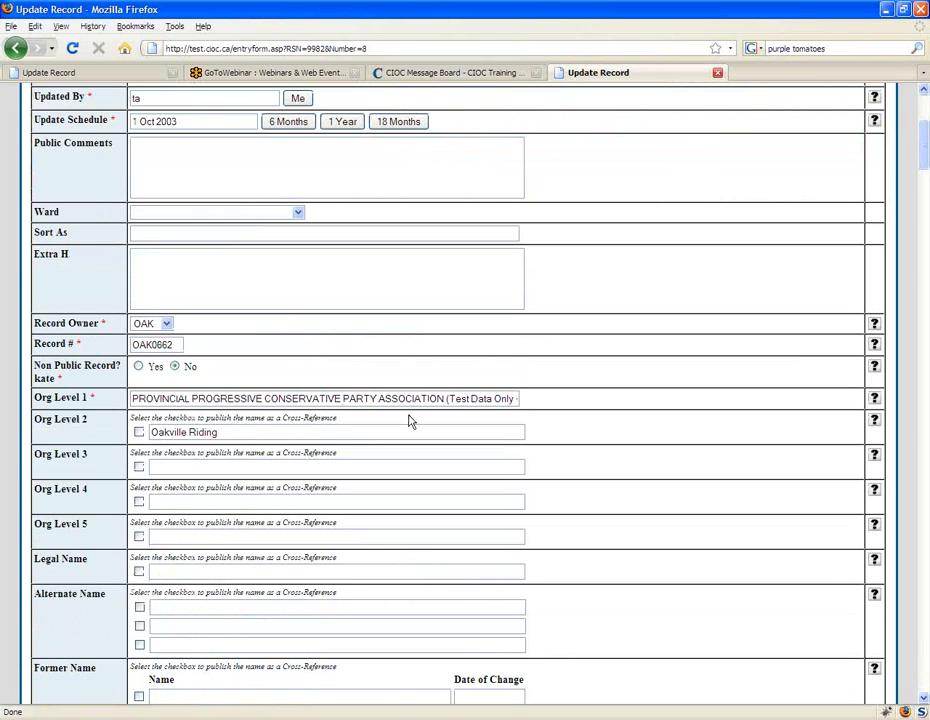
left_click(927, 671)
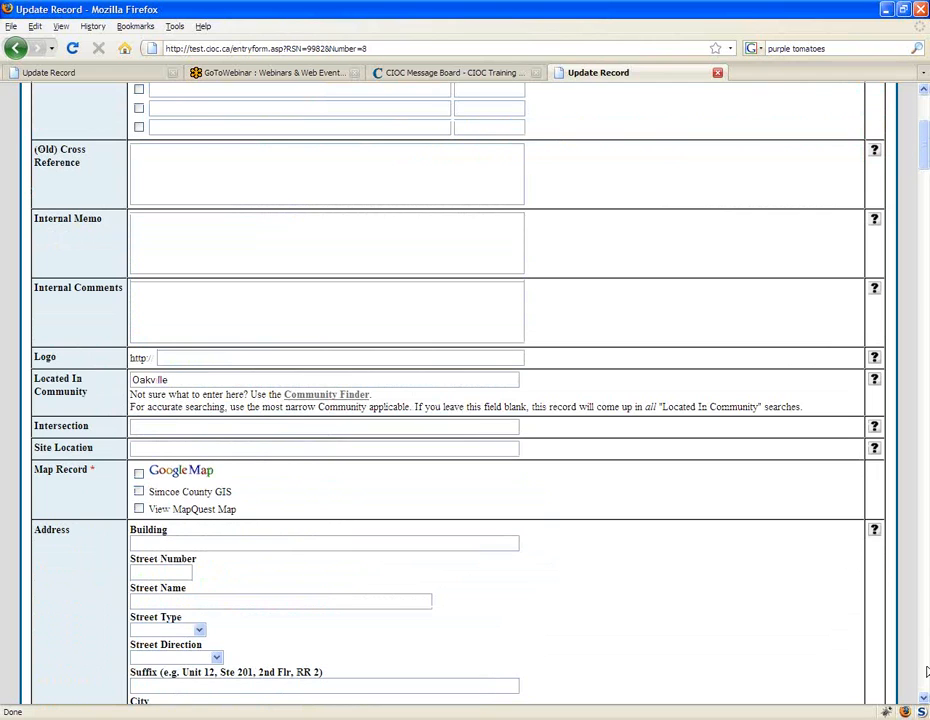
left_click(927, 671)
left_click(74, 594)
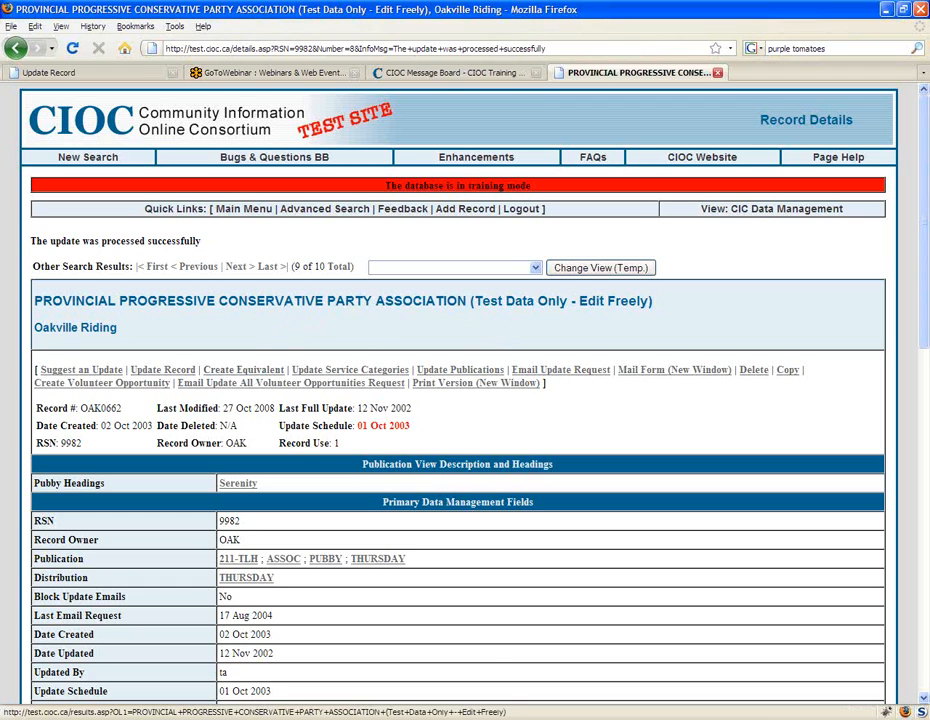
Step: List the records sharing this organization name, open the Oakville Riding record, and list the matching records again
left_click(350, 308)
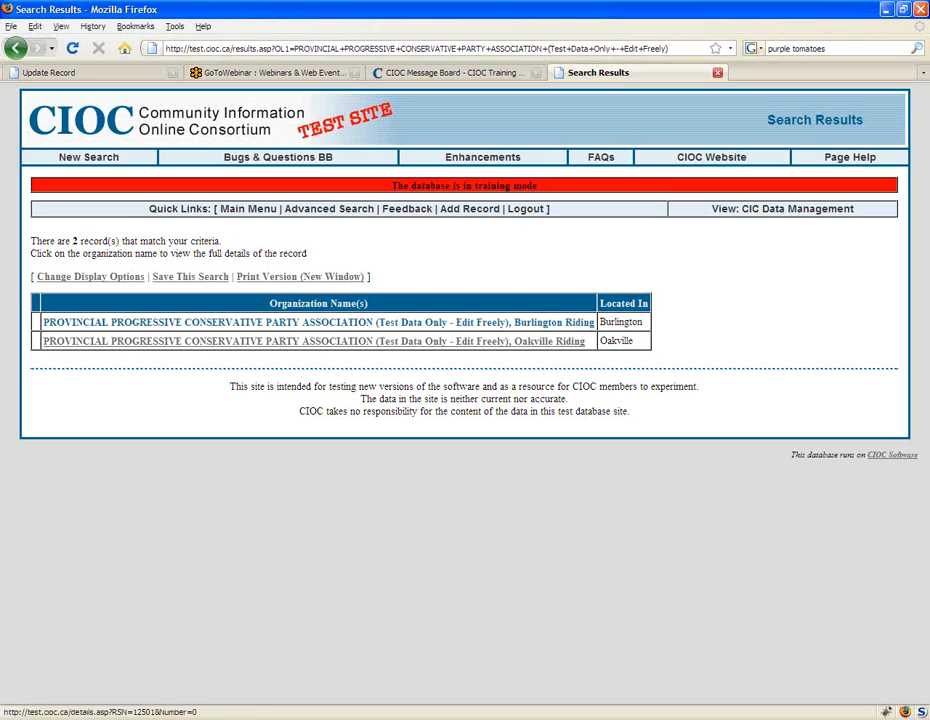
left_click(367, 343)
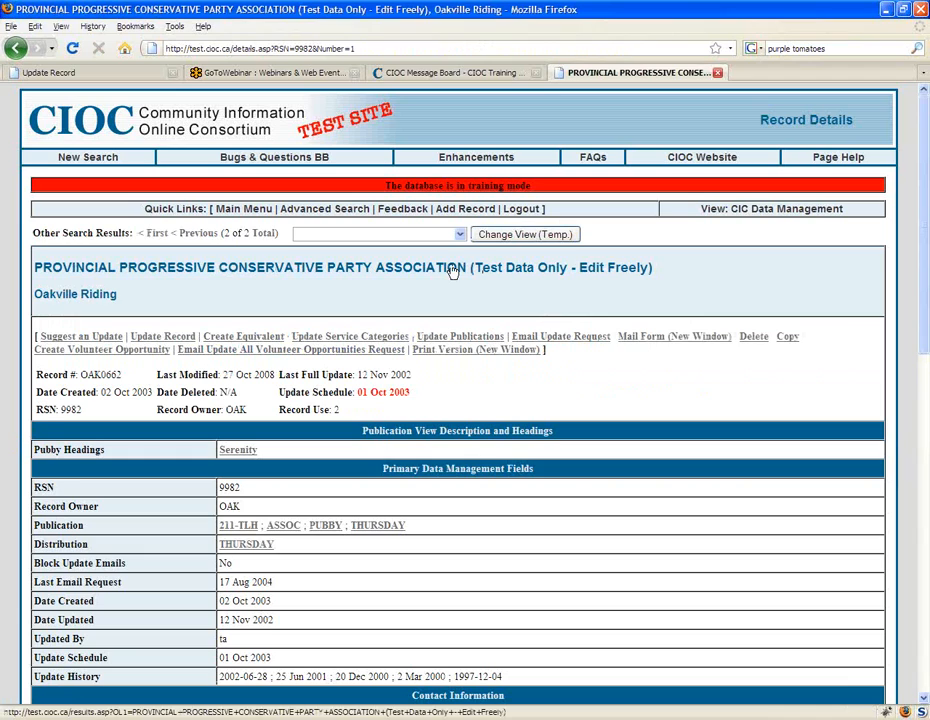
left_click(453, 272)
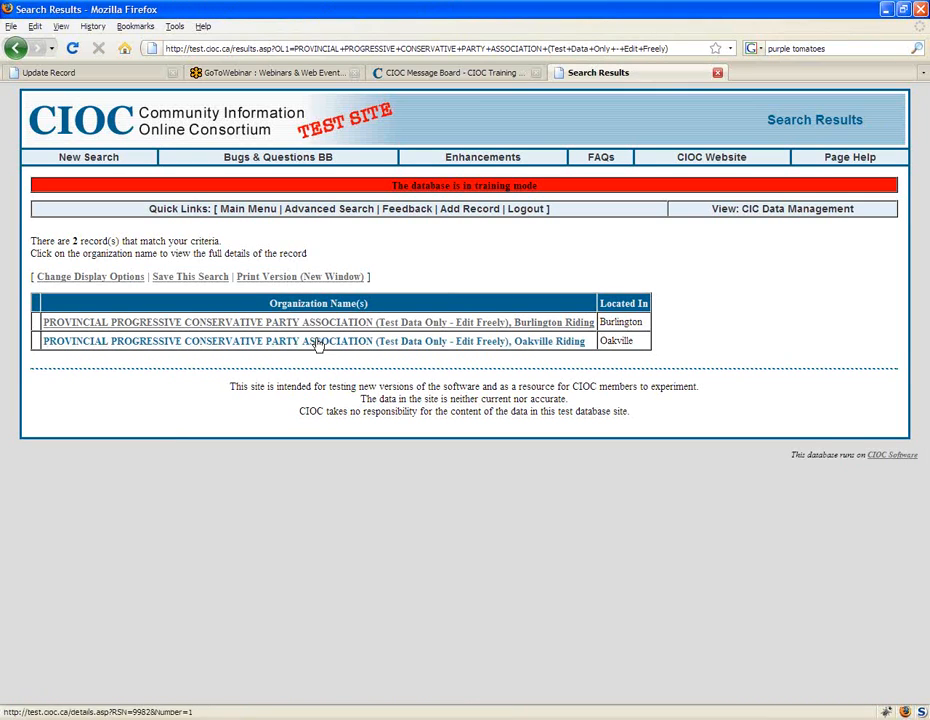
Step: Return to the Oakville Riding update form, edit the Org Level 1 name around the word PARTY, and resubmit the record
left_click(15, 50)
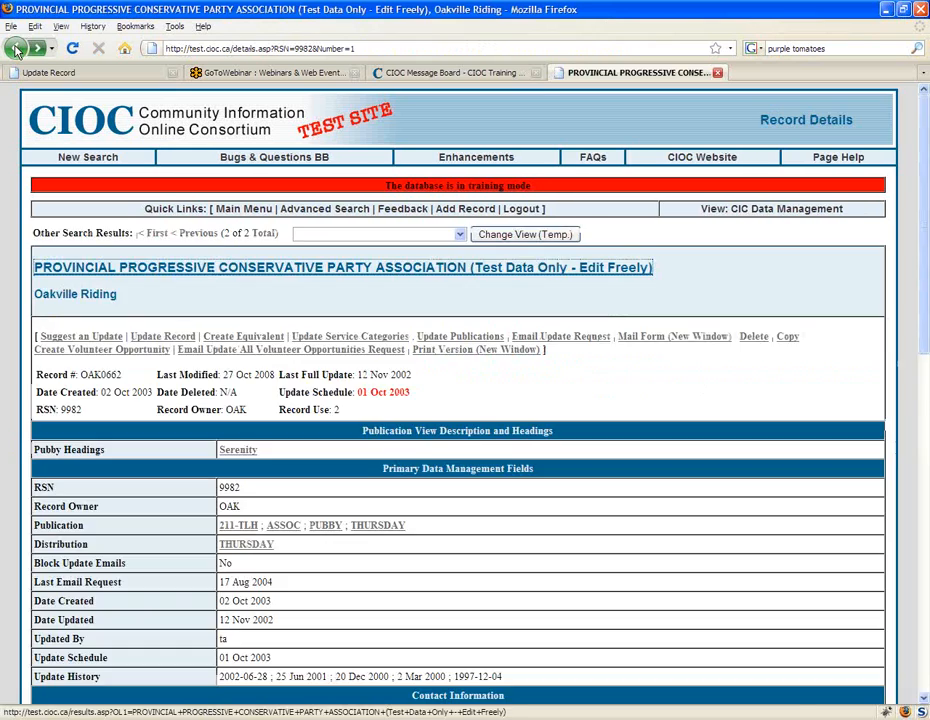
left_click(15, 50)
left_click(15, 50)
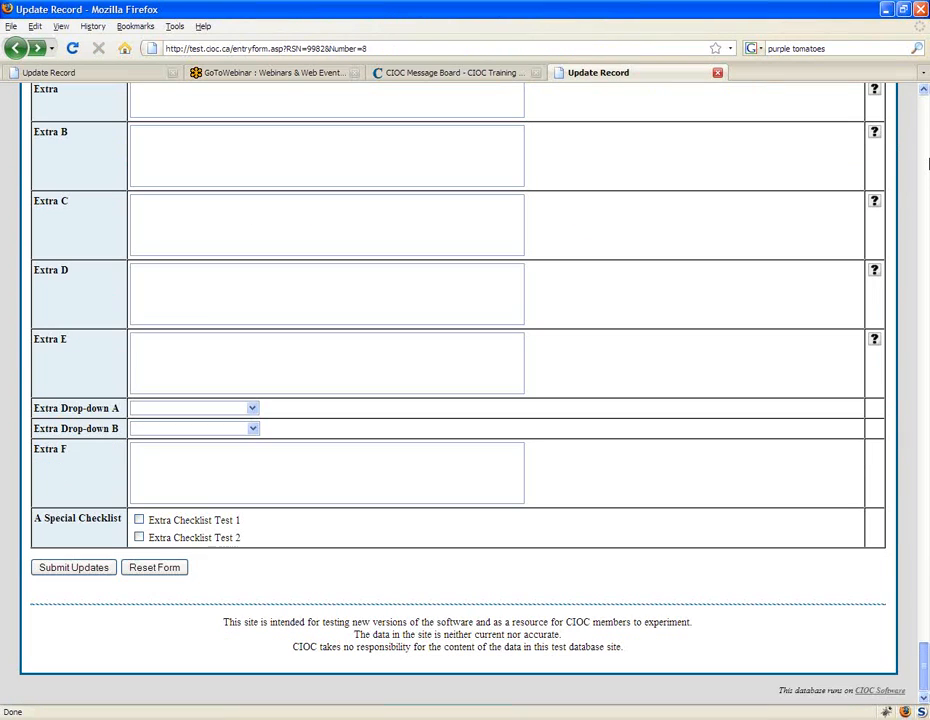
left_click_drag(924, 666, 928, 118)
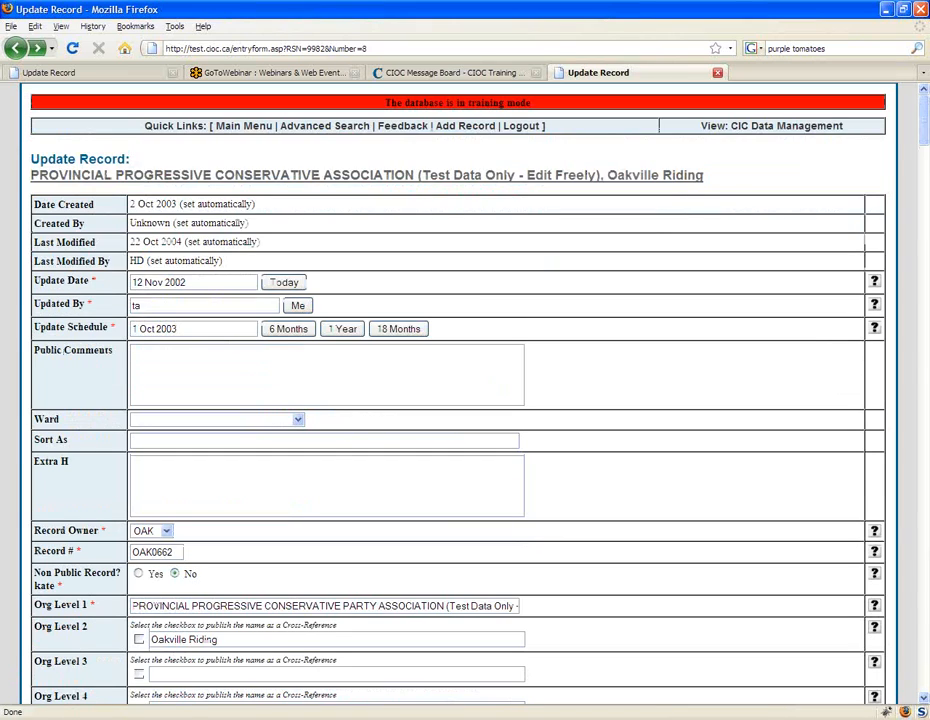
scroll(420, 466, "down", 3)
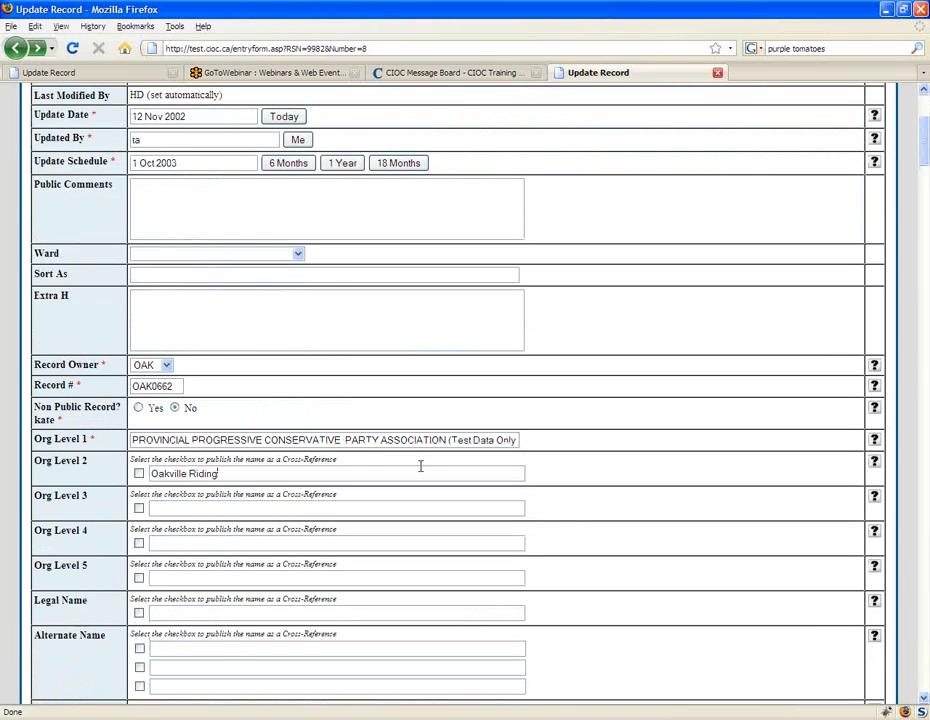
double_click(343, 440)
scroll(925, 537, "down", 20)
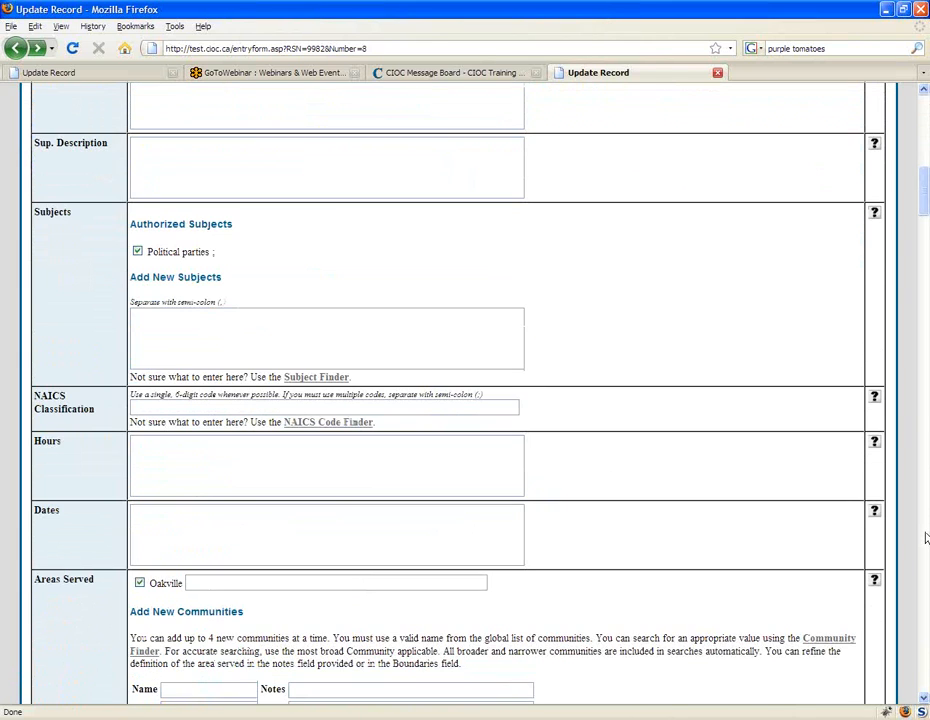
scroll(925, 537, "down", 15)
left_click(100, 570)
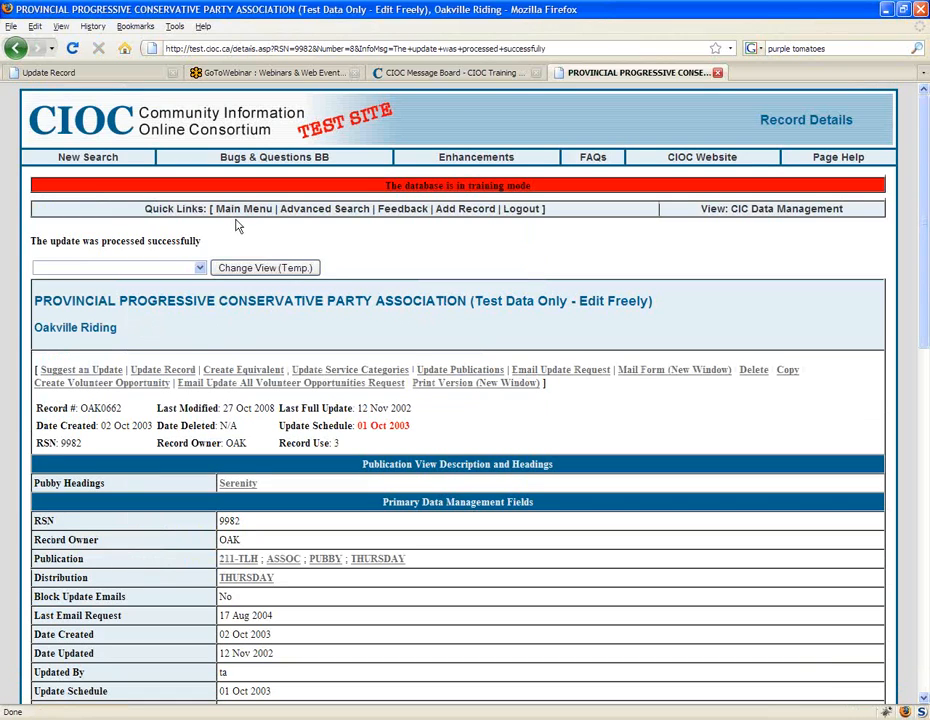
Step: Return to the main search page and search for "progressive" in words anywhere
left_click(237, 209)
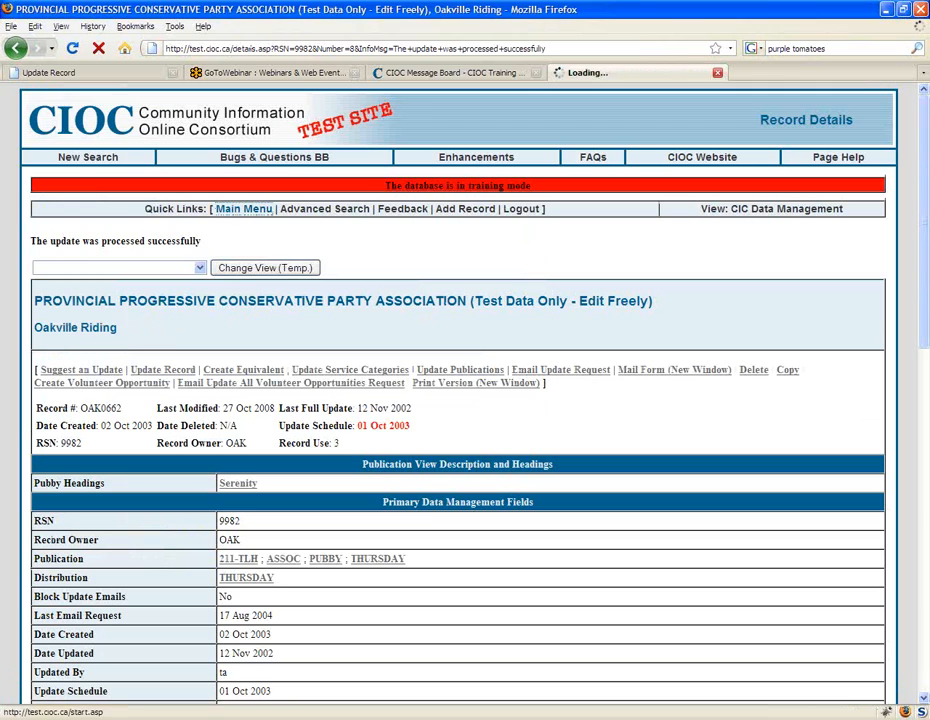
type("progressive")
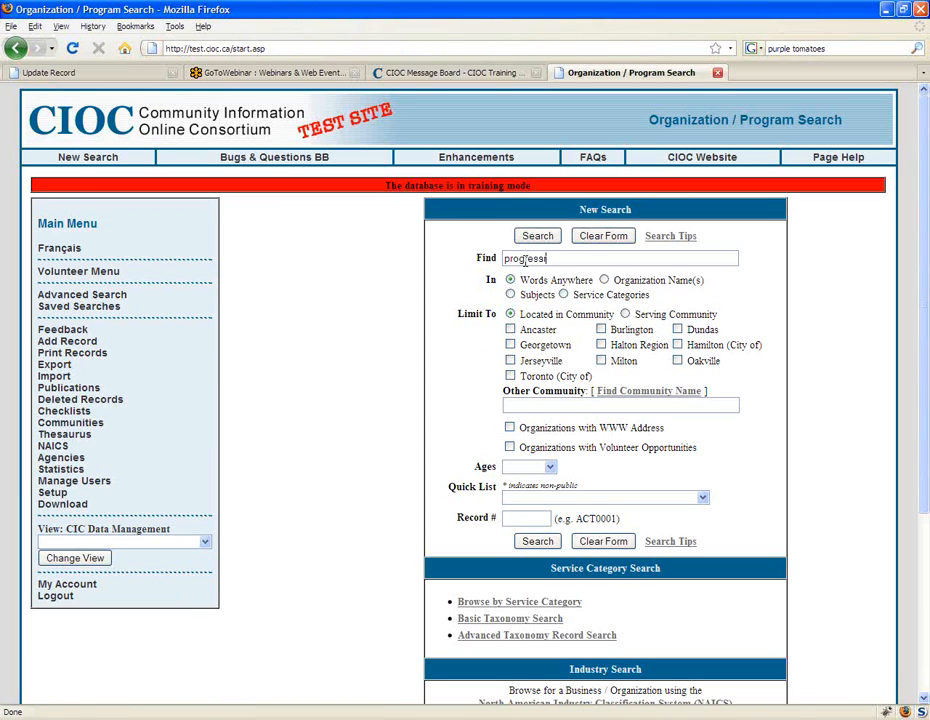
key("Return")
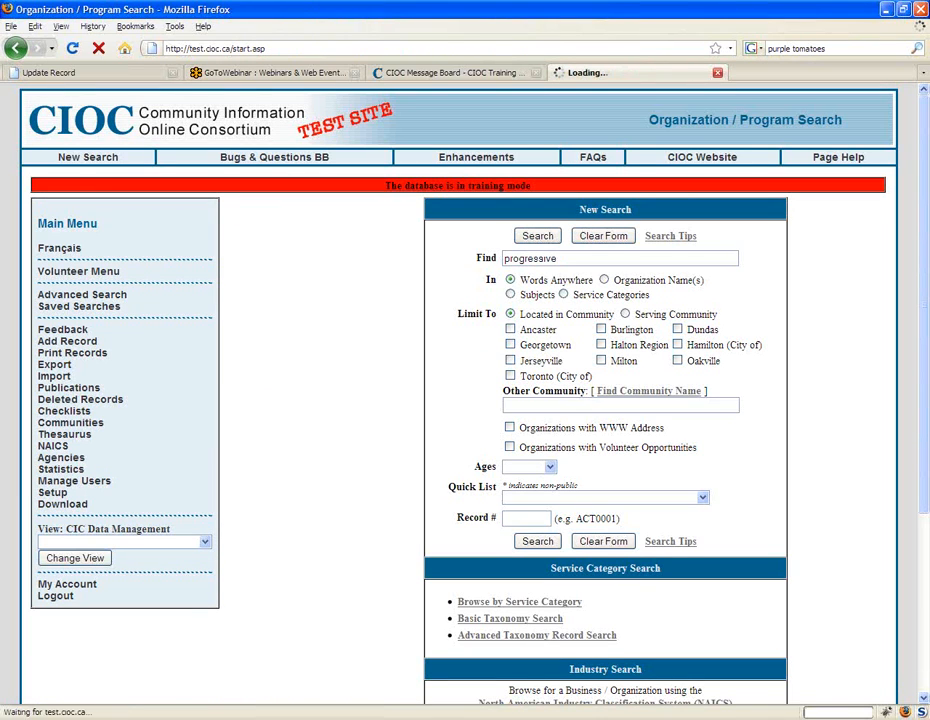
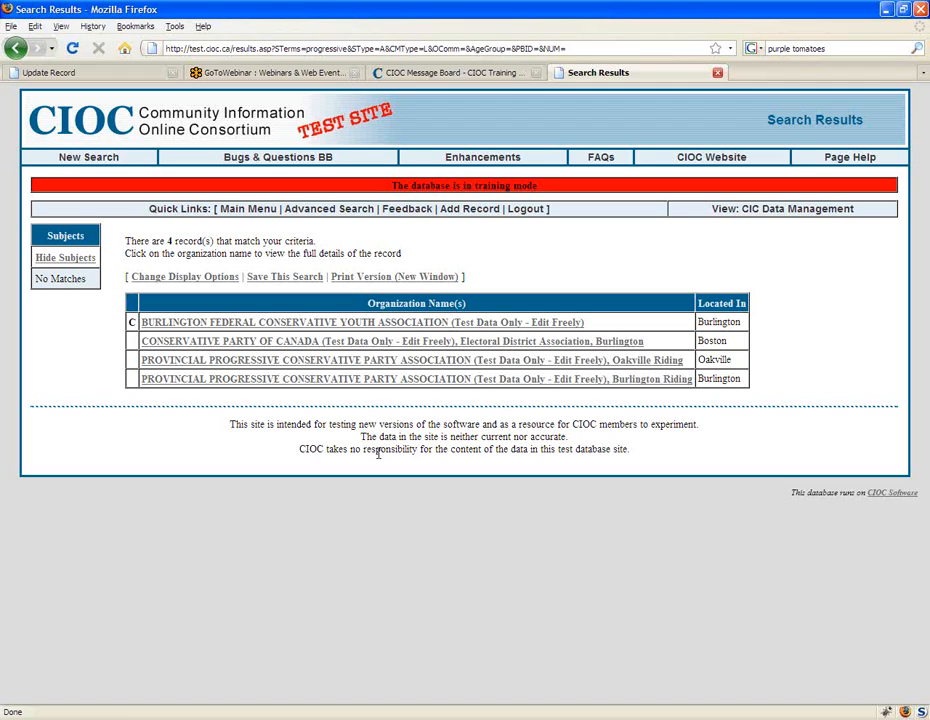
Step: Switch back to the hooking guild's update form and mark the Legal Name for publishing as a cross-reference
left_click(459, 74)
left_click(103, 75)
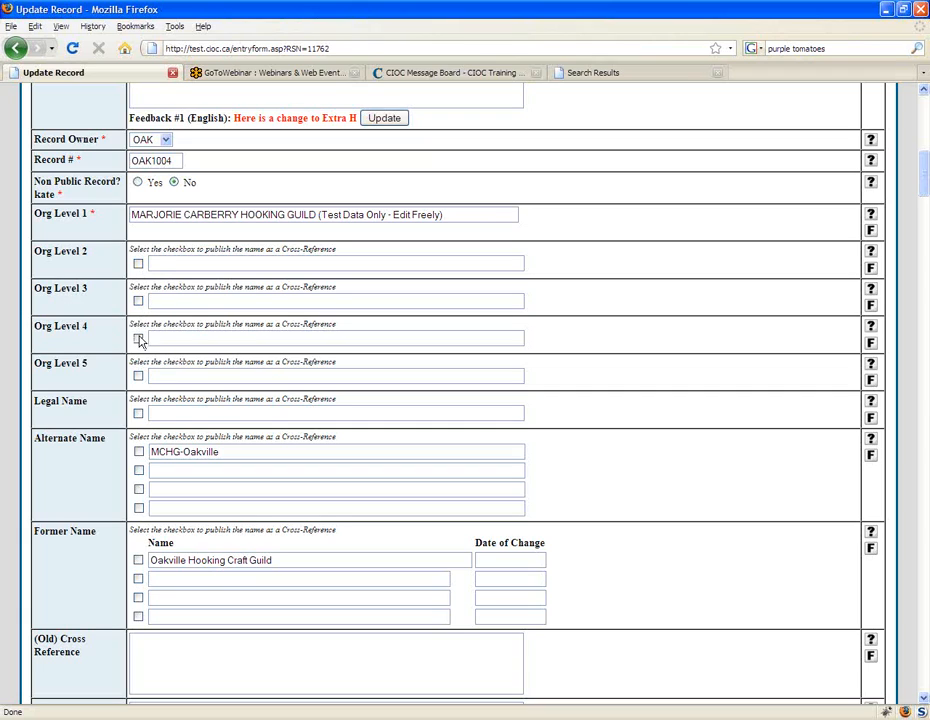
left_click(139, 413)
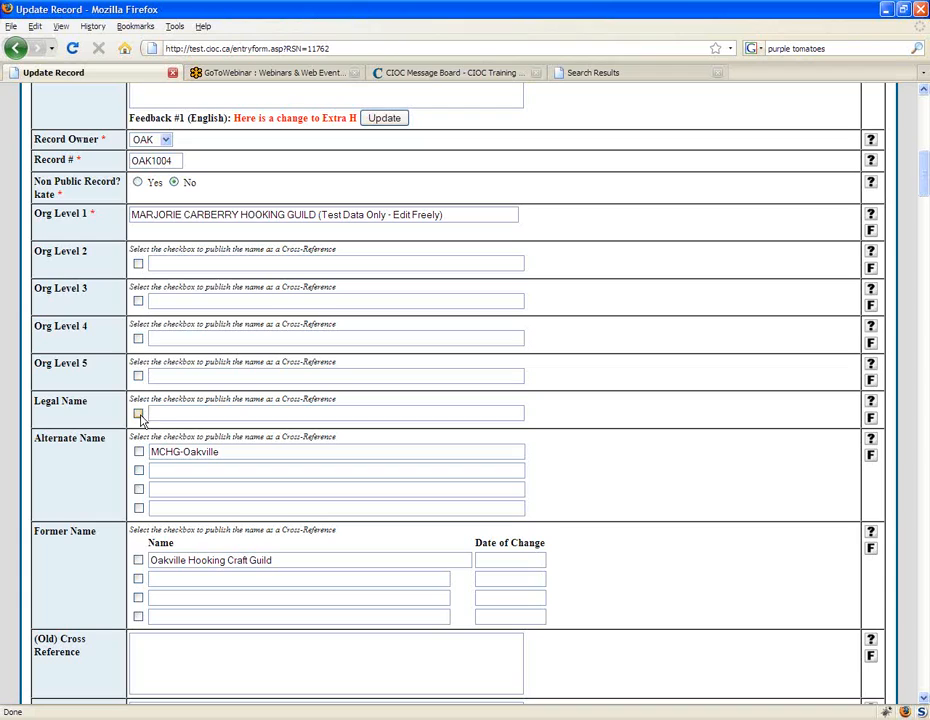
left_click(138, 338)
left_click(138, 301)
left_click(174, 301)
type("O")
key("BackSpace")
left_click(138, 301)
left_click(138, 338)
left_click(197, 261)
Step: Fill in the Org Level 3 name as "Org Level 3" and the Org Level 2 name as "Org Level 2"
left_click(174, 300)
type("Org")
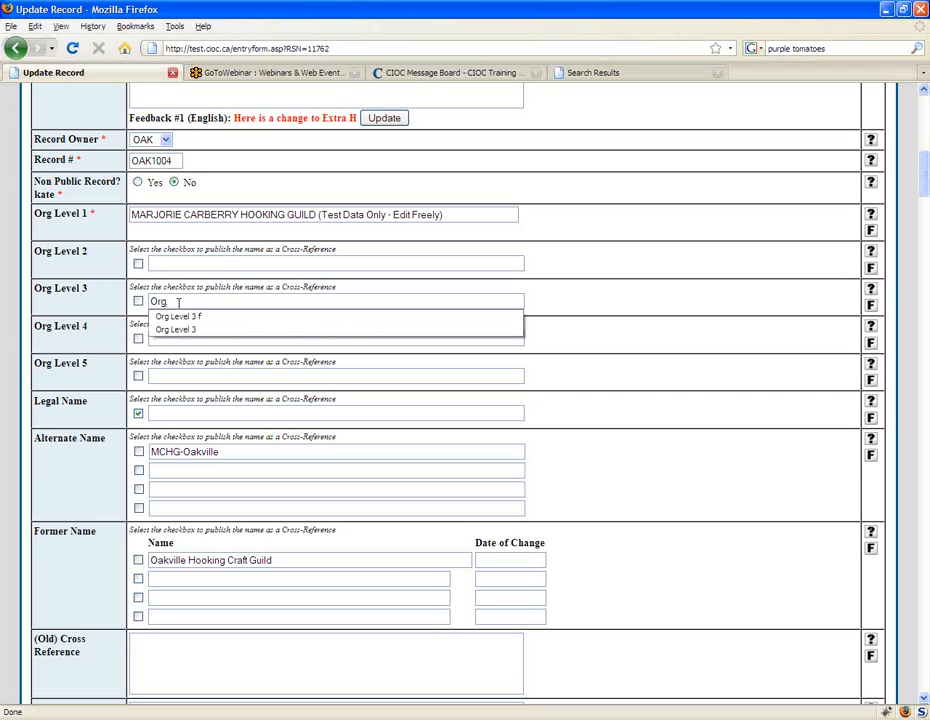
key("Down")
key("Down")
key("Return")
left_click(181, 266)
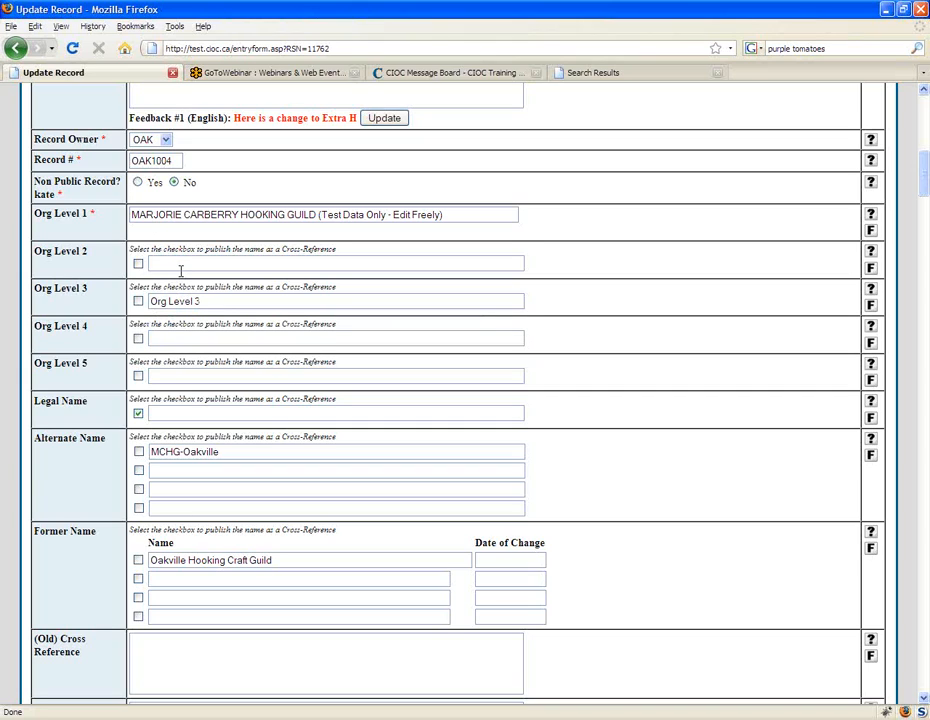
type("Org")
key("Down")
key("Return")
Step: Clear the Legal Name's cross-reference option and mark the alternate name MCHG-Oakville for publishing as a cross-reference
left_click(138, 301)
left_click(221, 302)
left_click(138, 413)
left_click(138, 301)
left_click(138, 451)
Step: Enter 2006 as the date of change for the former name Oakville Hooking Craft Guild
scroll(141, 431, "up", 3)
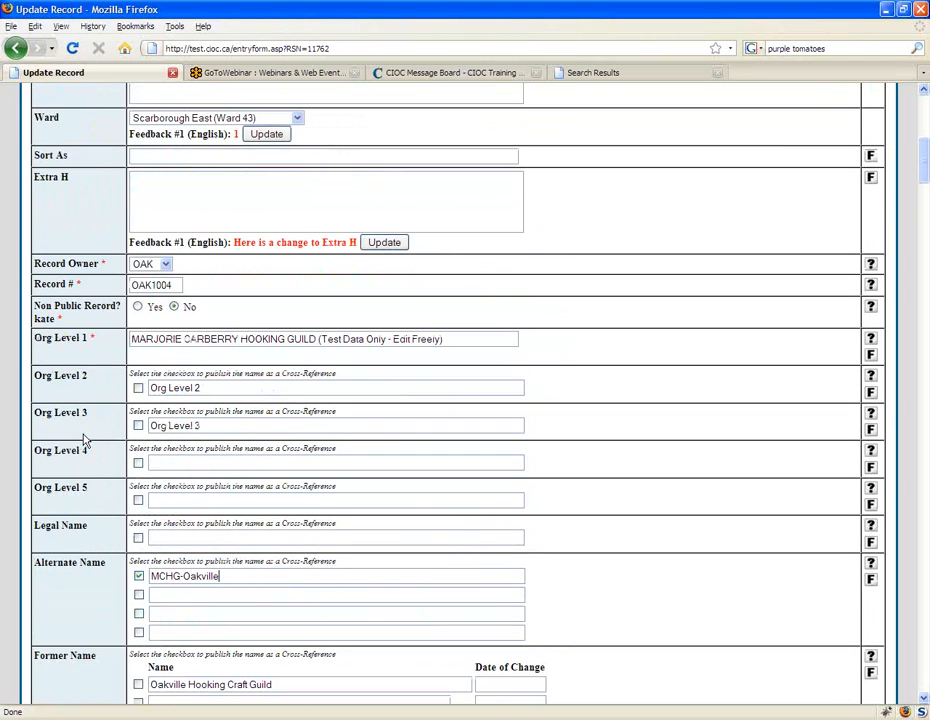
scroll(84, 438, "down", 4)
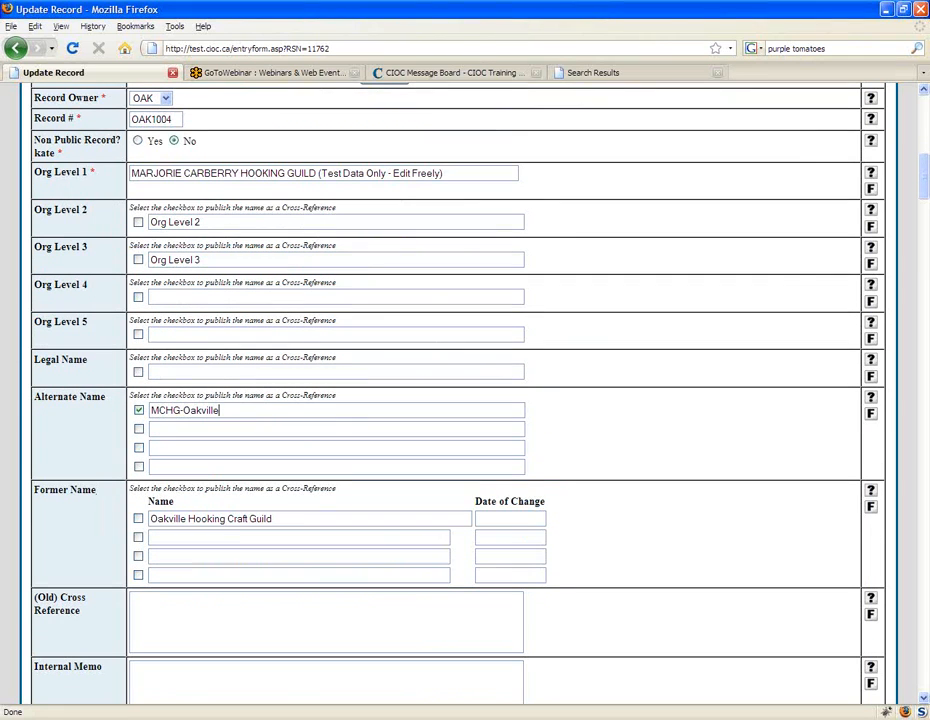
scroll(84, 482, "down", 1)
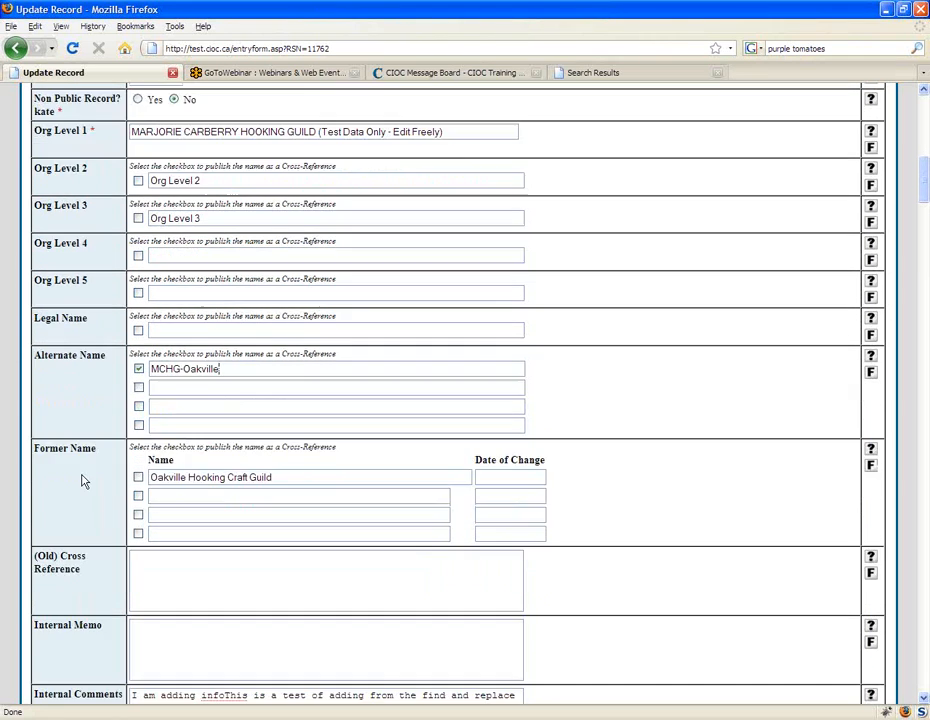
scroll(84, 482, "down", 1)
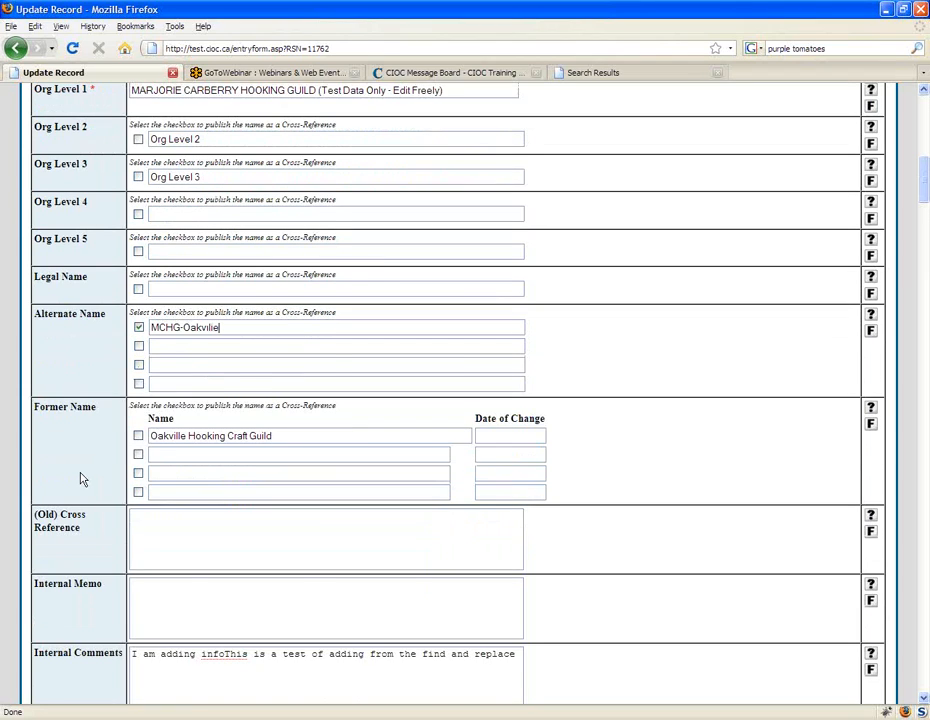
scroll(82, 479, "down", 1)
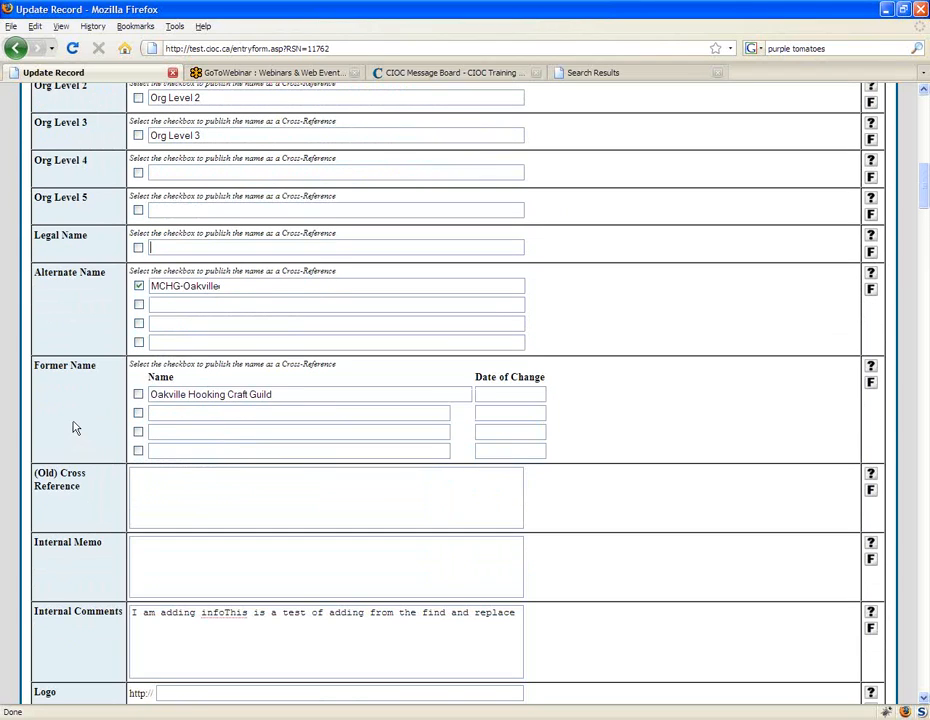
left_click(307, 388)
left_click(222, 413)
left_click(512, 411)
left_click(498, 391)
type("2006")
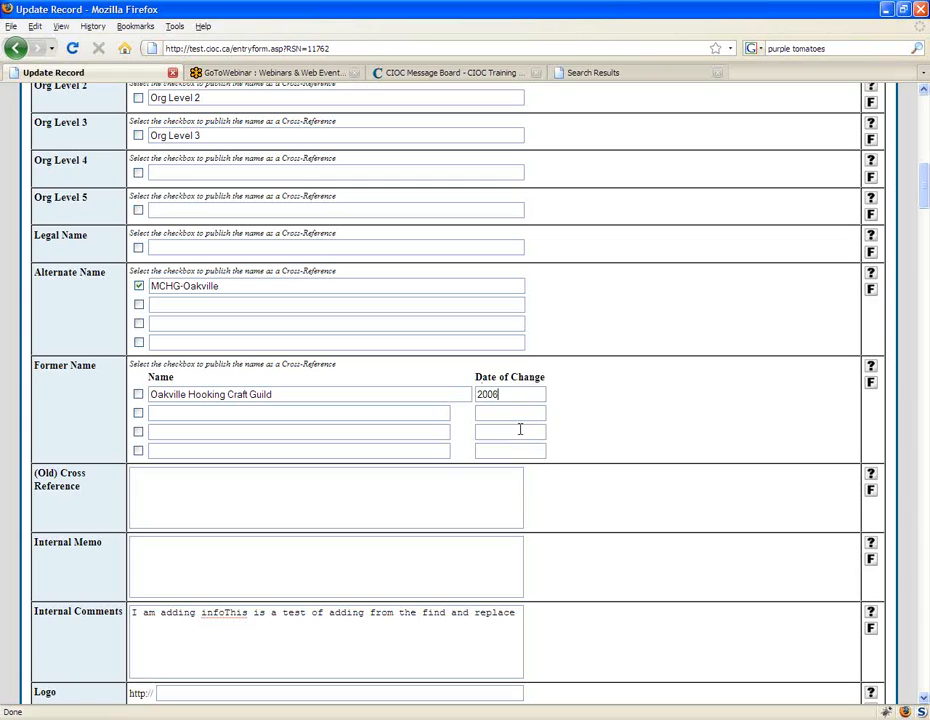
Step: Enter 2008 as the date of change in the second Former Name row
left_click(502, 413)
type("2006")
left_click(504, 431)
Step: Examine the (Old) Cross Reference, Internal Memo, Internal Comments and Logo fields of the update form
scroll(347, 340, "up", 1)
scroll(311, 501, "down", 1)
scroll(311, 501, "down", 2)
left_click(195, 411)
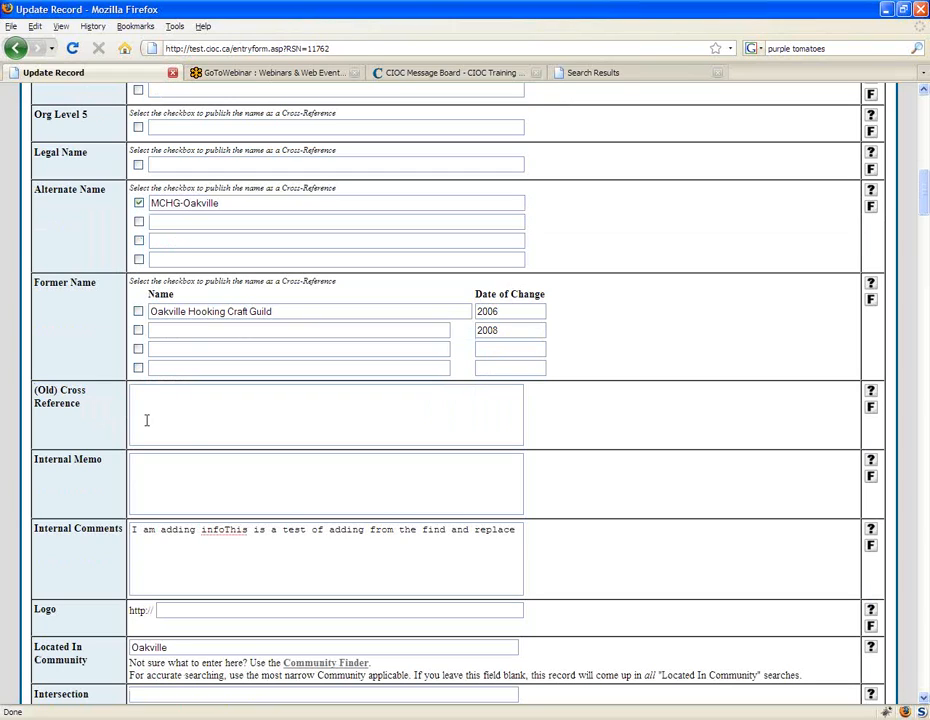
left_click_drag(82, 407, 33, 388)
left_click(171, 400)
scroll(170, 397, "down", 1)
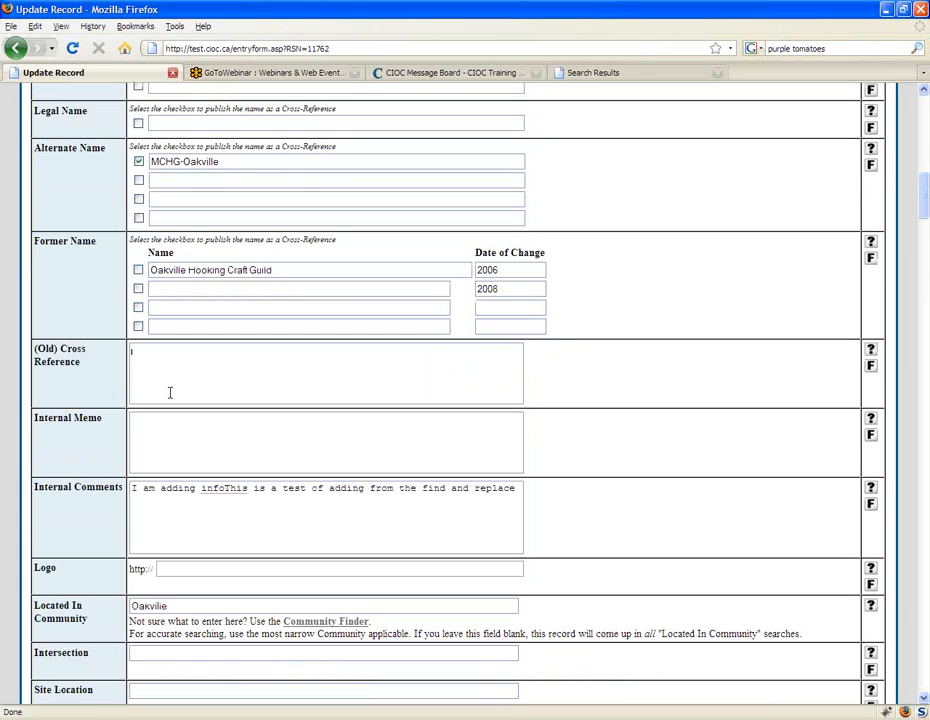
left_click(170, 435)
scroll(170, 435, "down", 1)
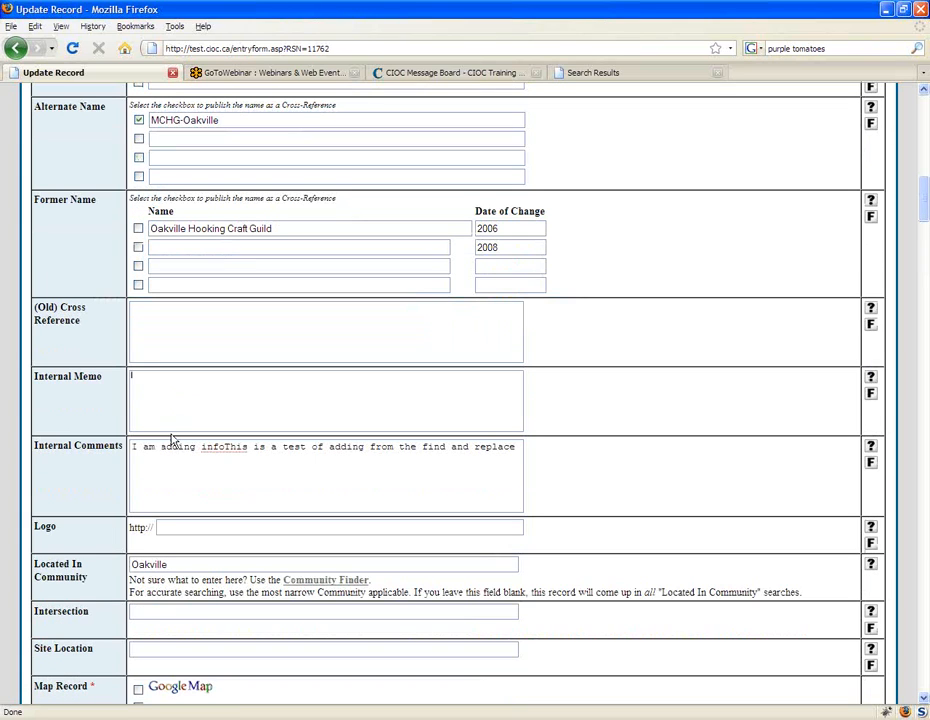
scroll(172, 440, "down", 1)
scroll(172, 440, "down", 1)
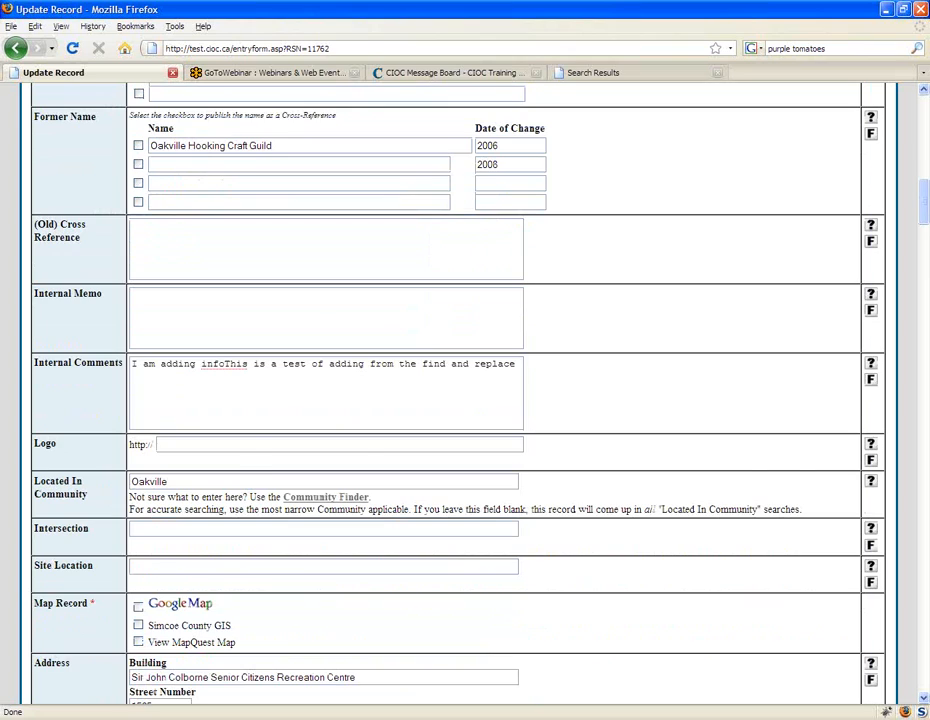
scroll(612, 431, "down", 1)
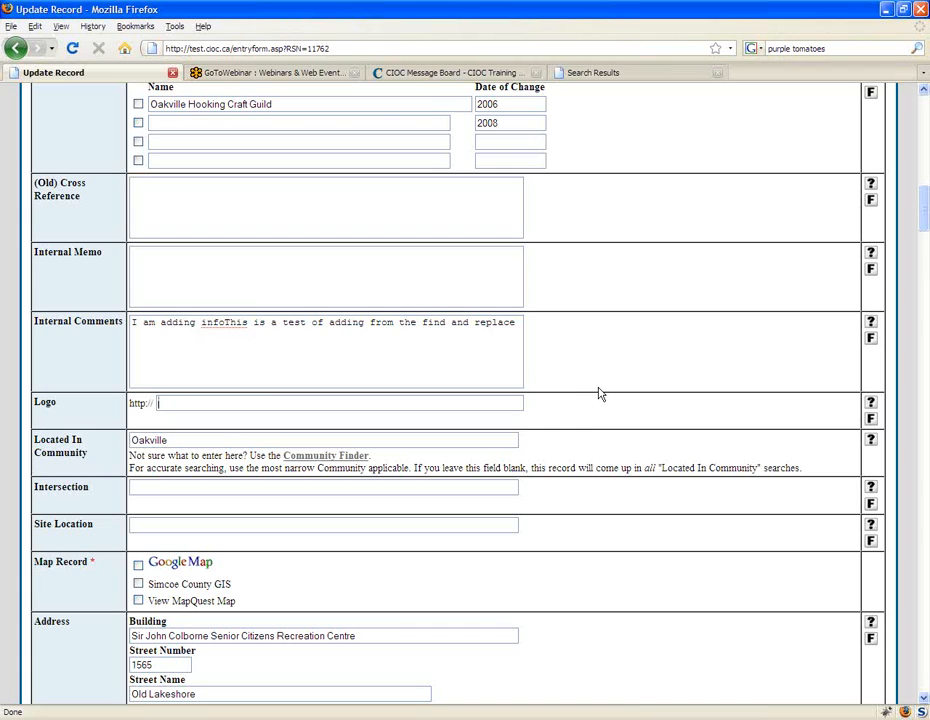
Step: View the Conservative Party of Canada record from the "progressive" search results and return to the update form's Logo field
left_click(637, 76)
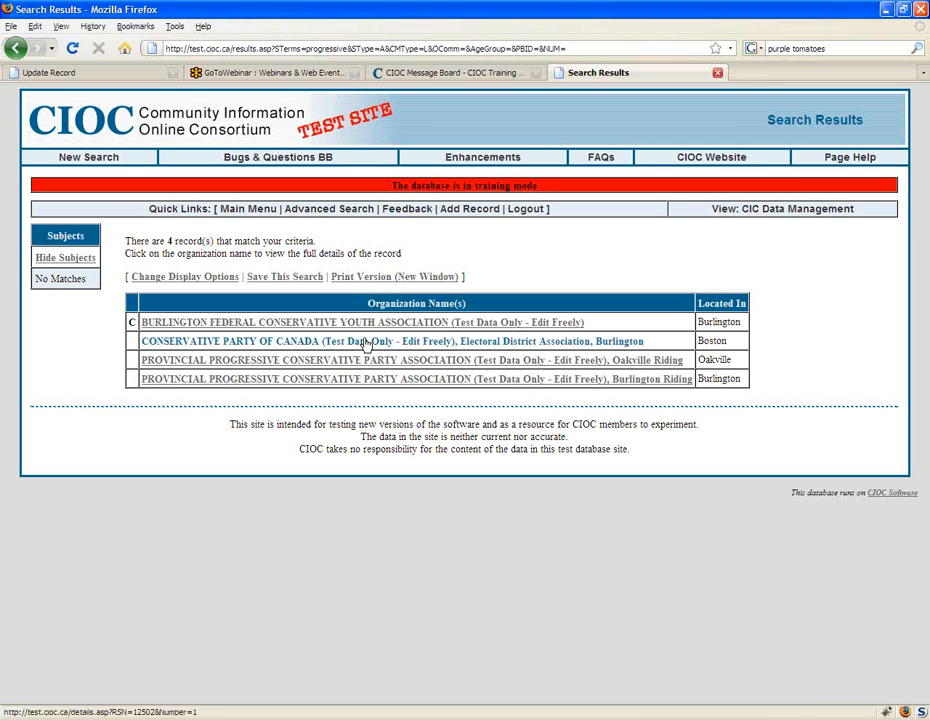
left_click(525, 361)
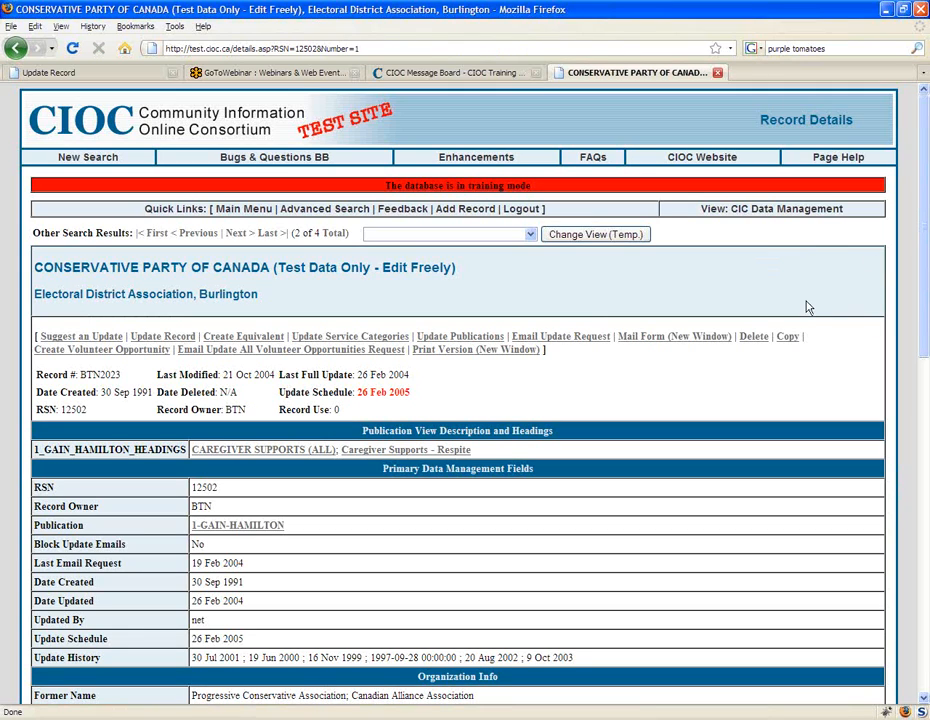
left_click(85, 73)
left_click(197, 403)
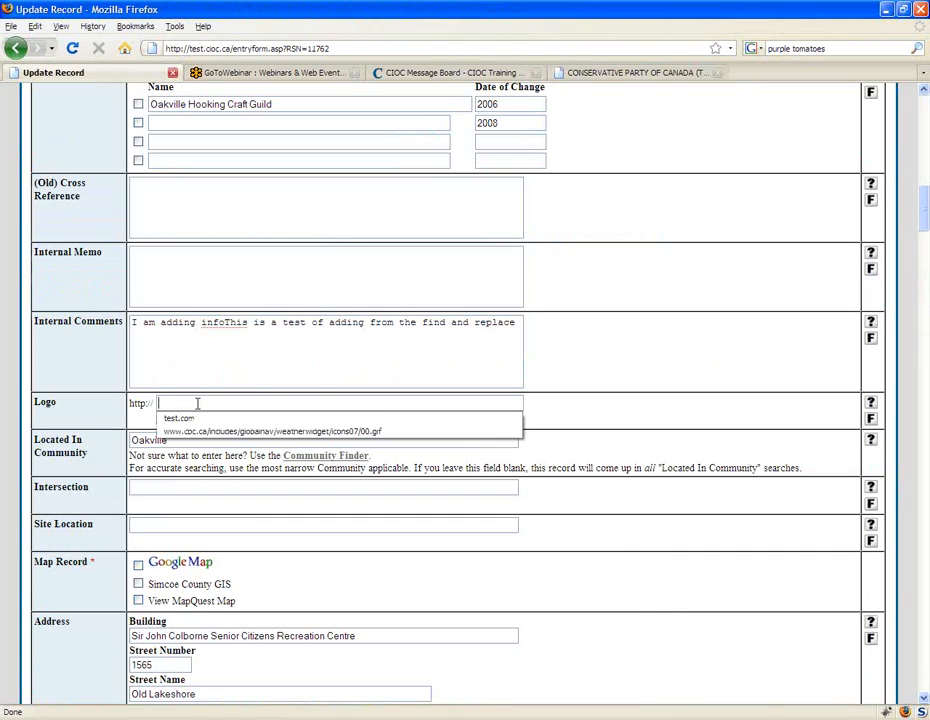
left_click(278, 391)
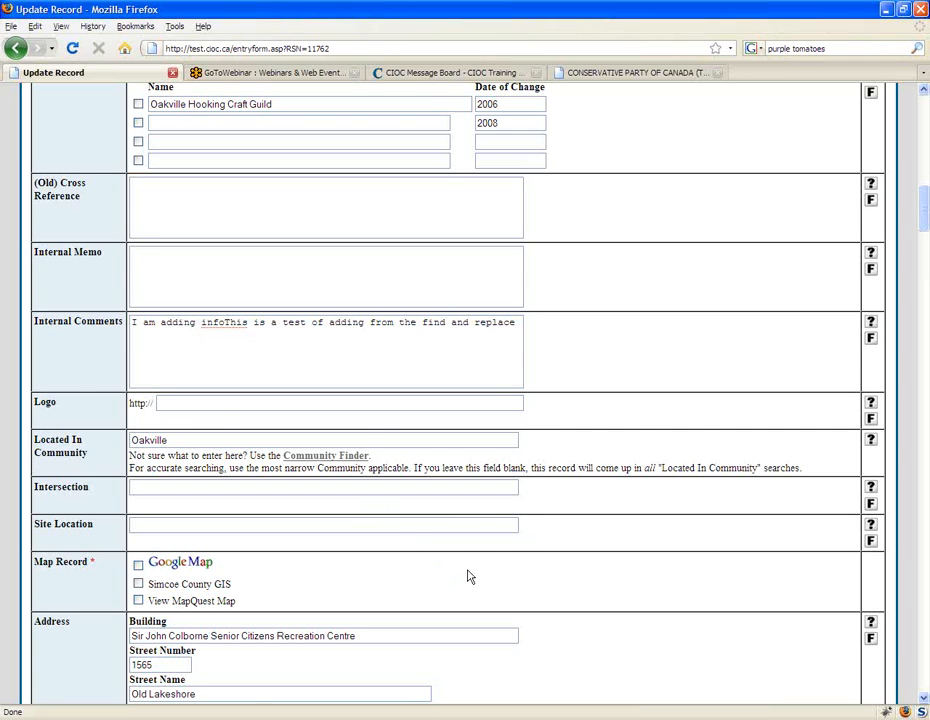
Step: Open the Community Finder for the Located In Community field and search it for "hamilton"
scroll(468, 573, "down", 2)
left_click(340, 356)
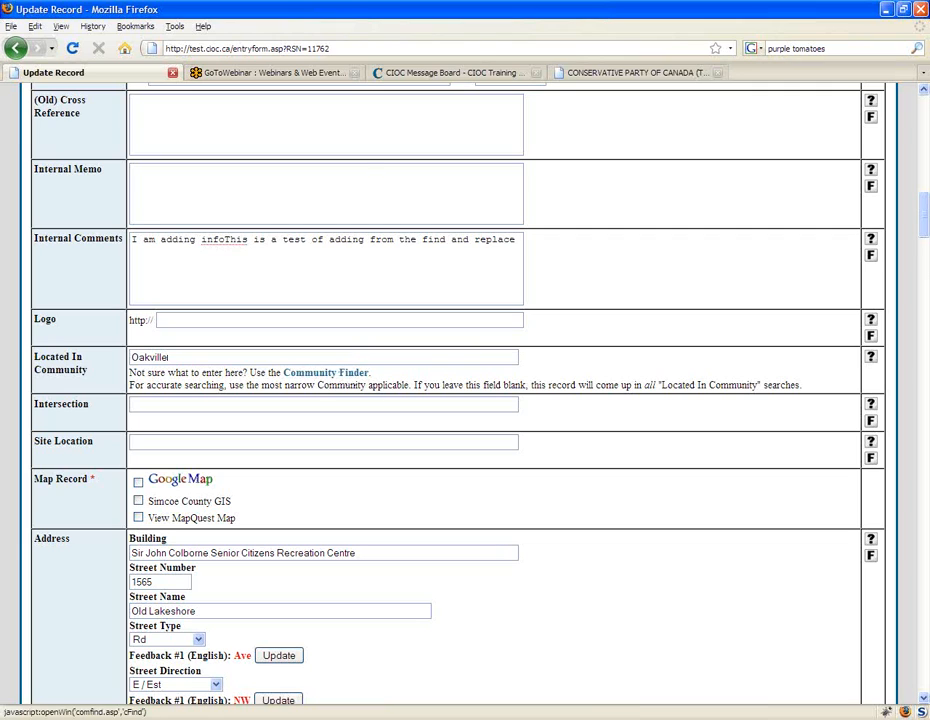
left_click(325, 372)
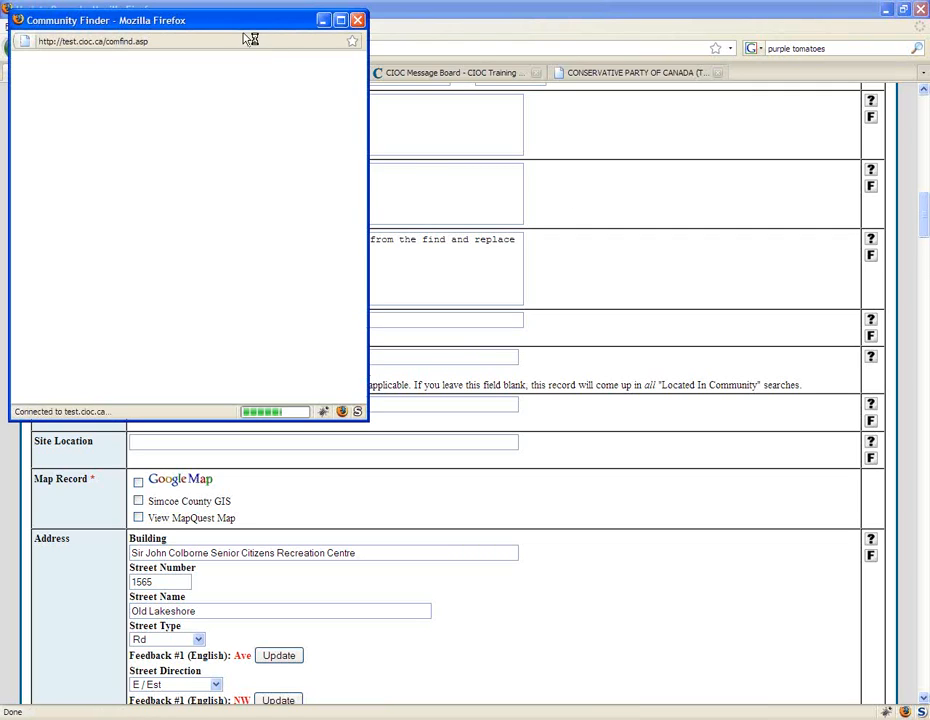
left_click_drag(232, 28, 479, 114)
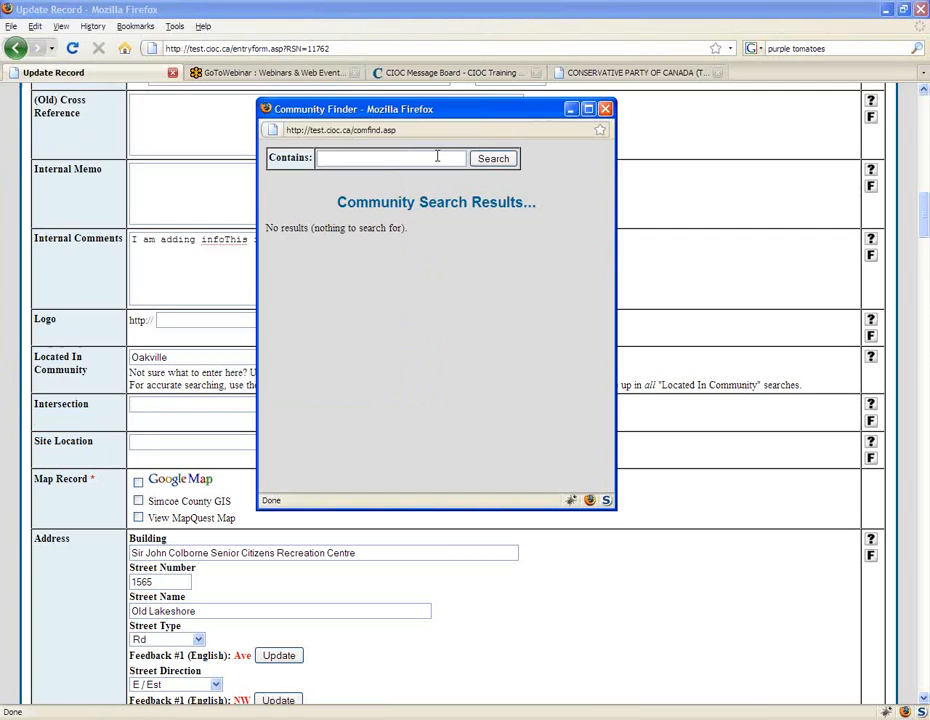
left_click(437, 157)
type("hamilton")
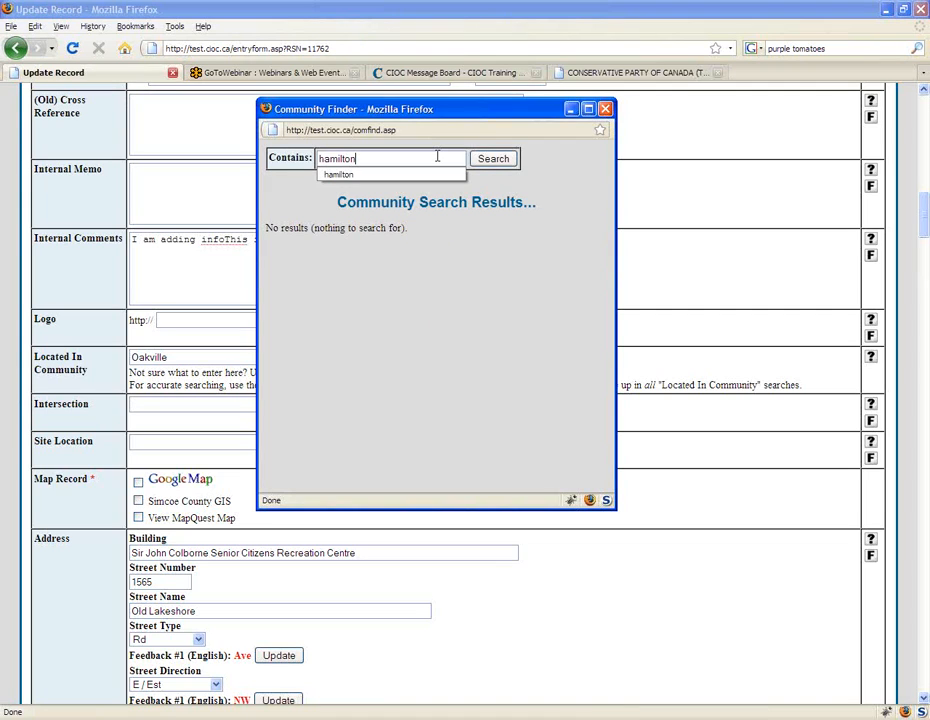
key("Down")
key("Return")
left_click(496, 159)
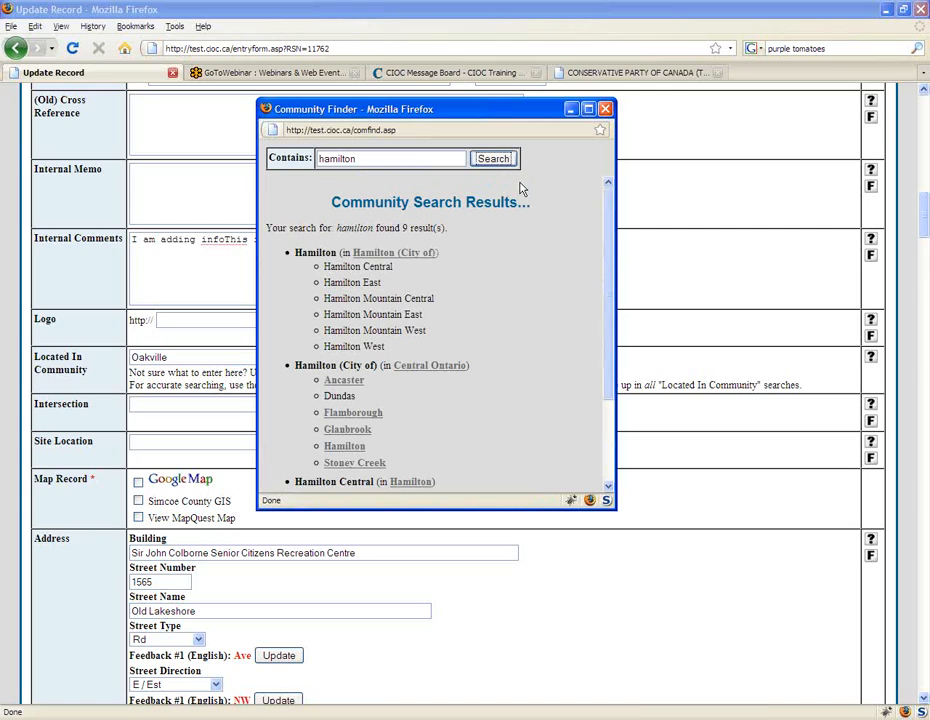
Step: Examine the Hamilton entry's parent community and its sub-communities down to Hamilton West in the finder results
double_click(296, 252)
left_click_drag(350, 252, 433, 256)
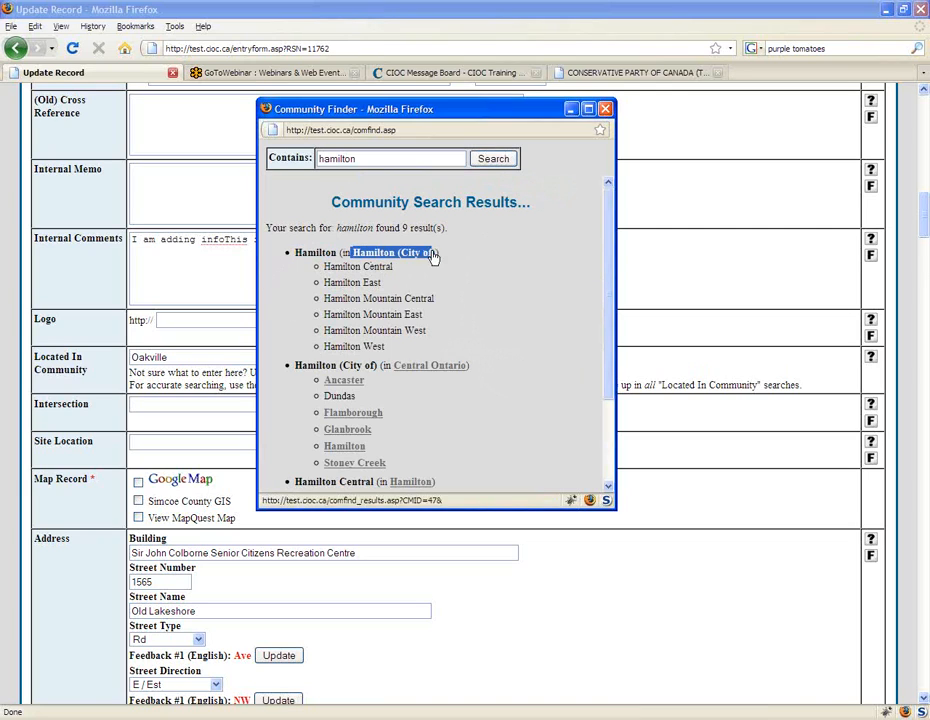
left_click(384, 347)
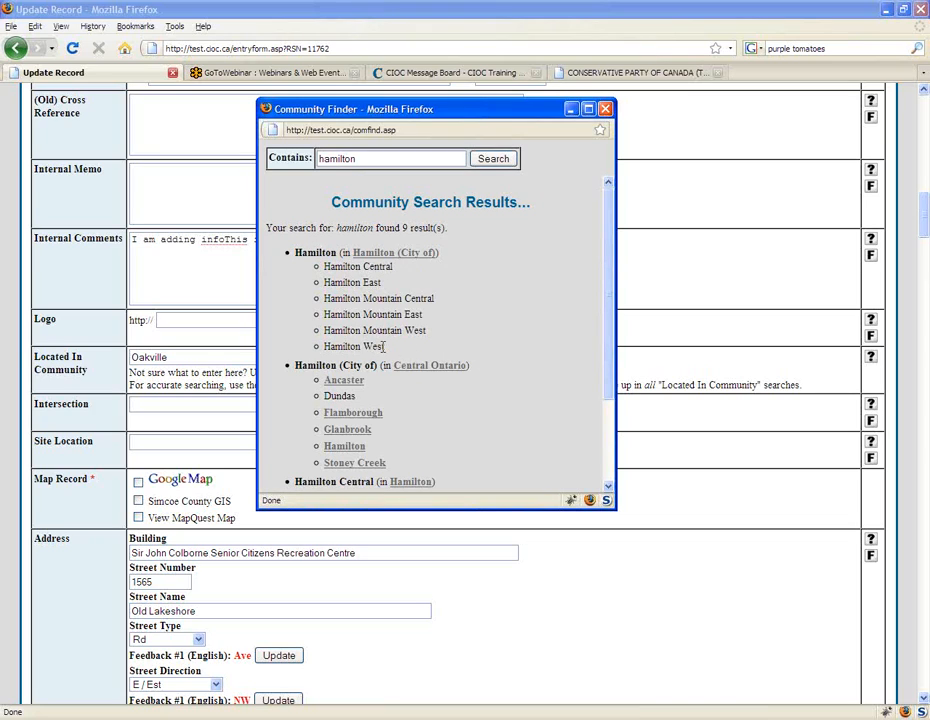
left_click_drag(384, 347, 322, 266)
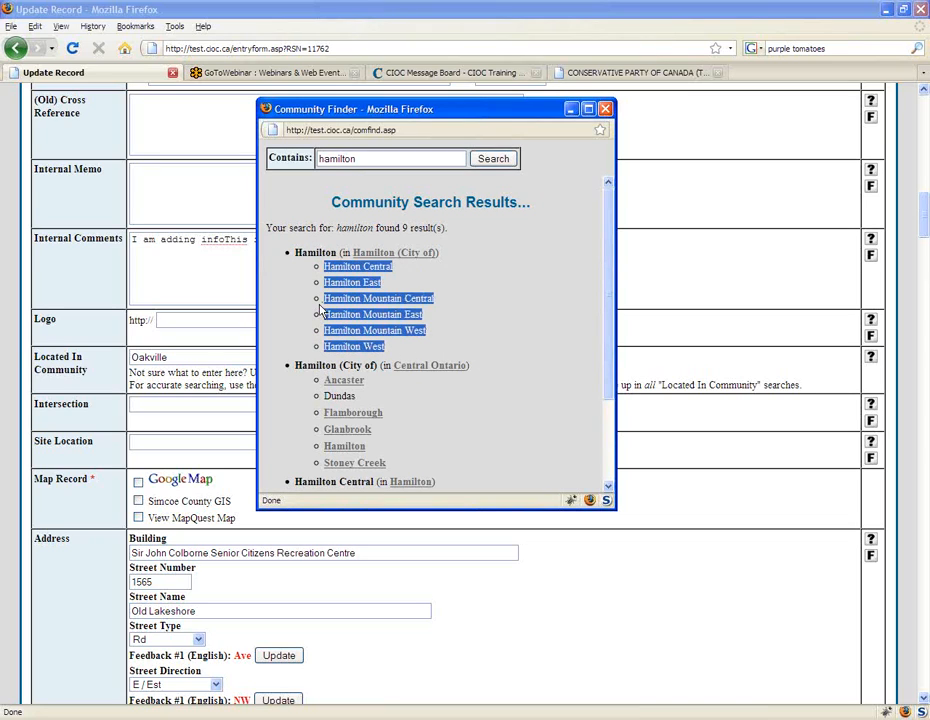
left_click(409, 347)
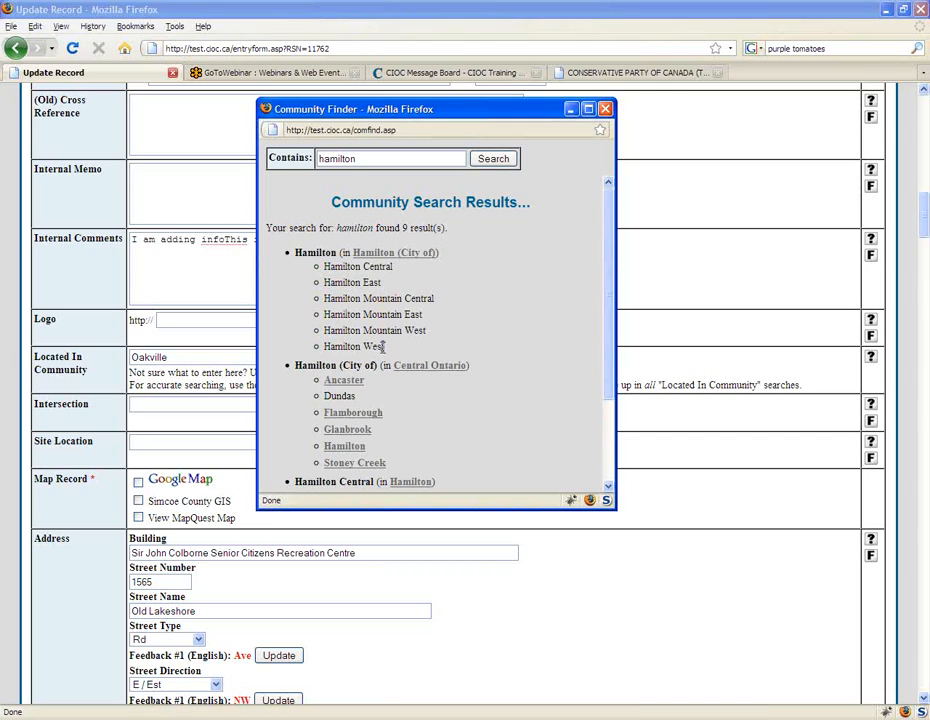
left_click_drag(386, 346, 323, 346)
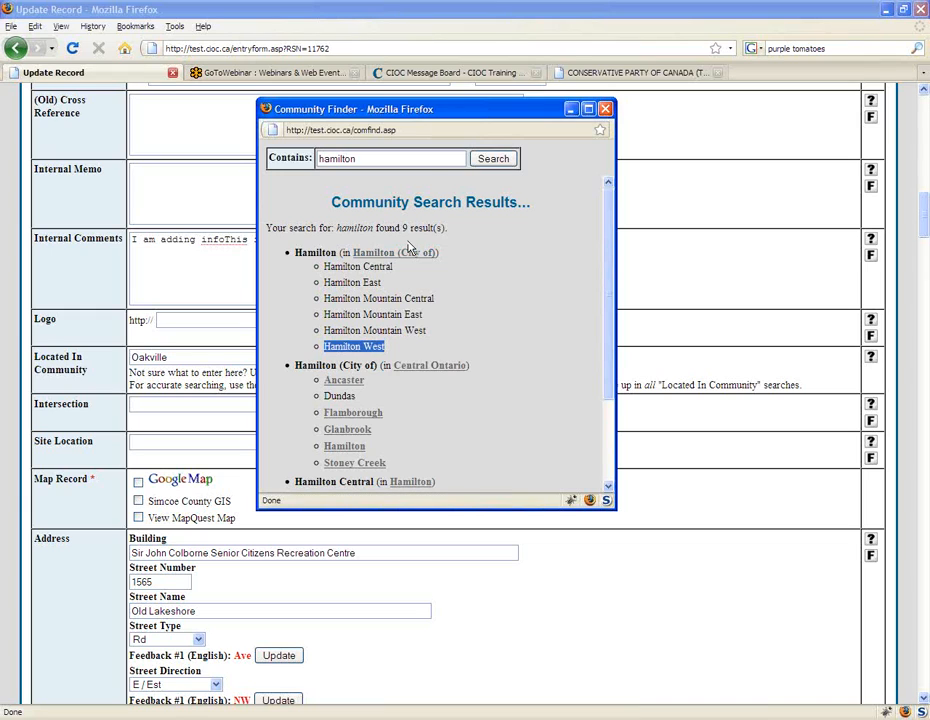
Step: Open the Ancaster entry in the Community Finder and examine its sub-communities, including Carluke and Jerseyville
scroll(410, 248, "down", 2)
left_click(345, 299)
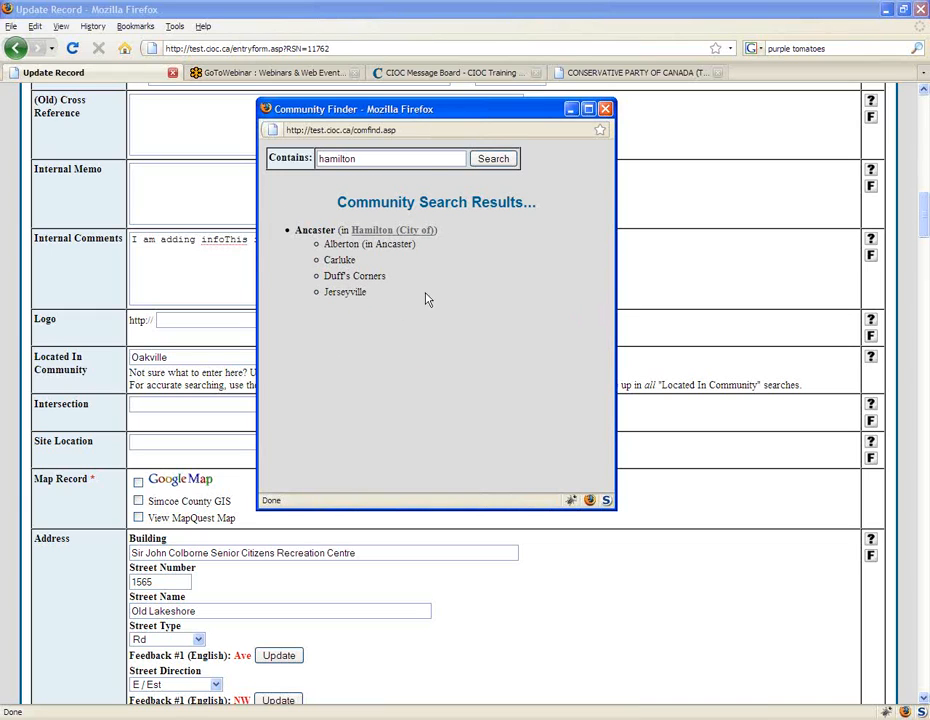
left_click_drag(369, 294, 322, 293)
left_click(332, 430)
left_click_drag(295, 235, 355, 260)
left_click(367, 296)
left_click_drag(367, 296, 320, 296)
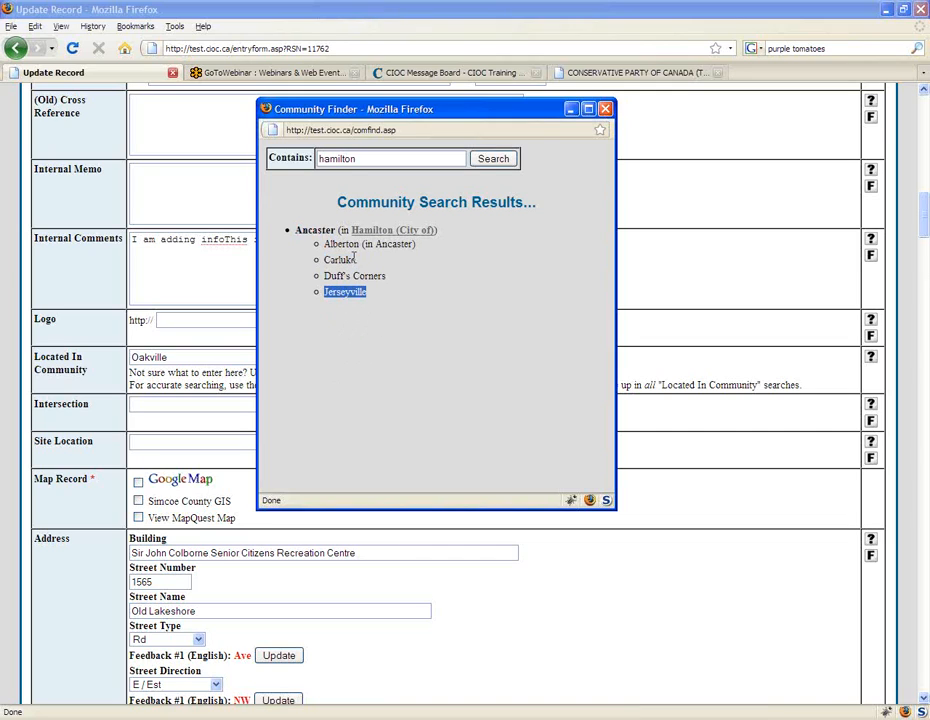
left_click_drag(356, 262, 338, 231)
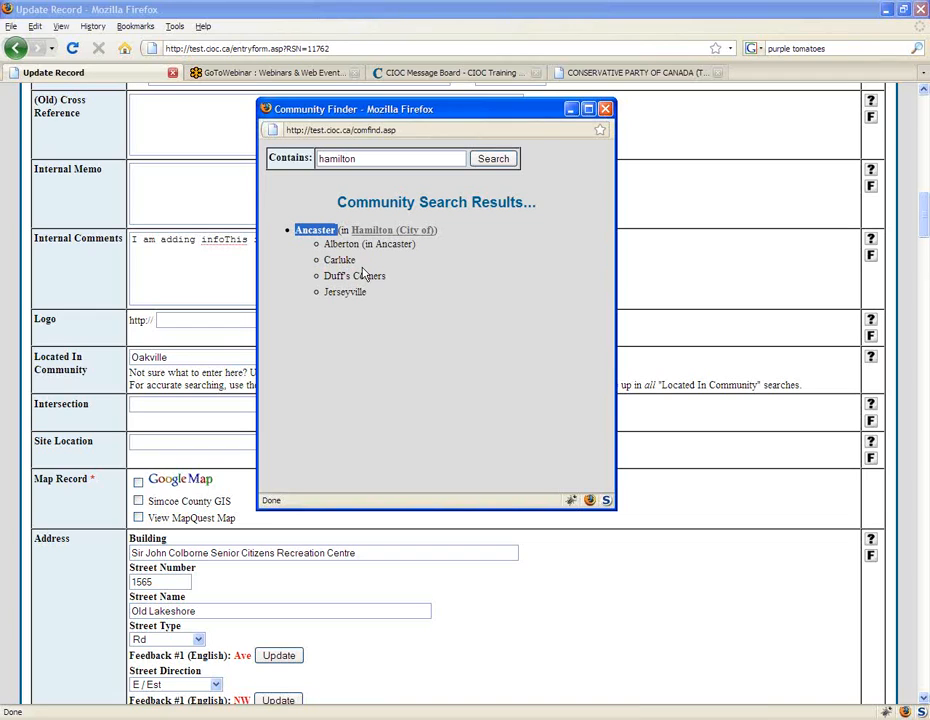
left_click_drag(356, 260, 376, 297)
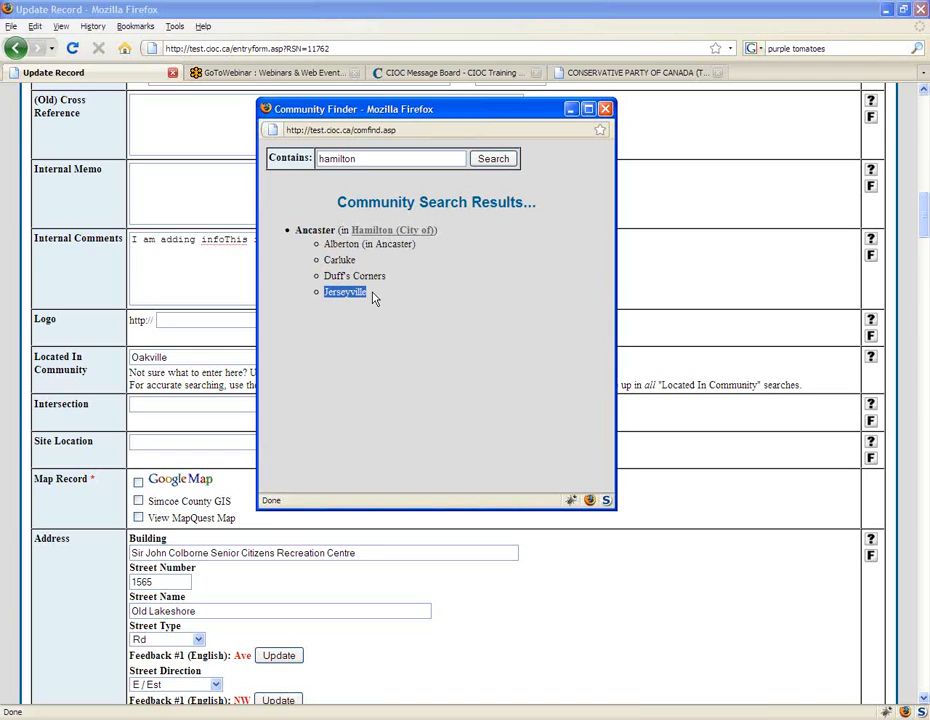
left_click(490, 343)
left_click_drag(368, 294, 323, 292)
Step: Leave the Community Finder and go back to the list of "progressive" search results
left_click(470, 72)
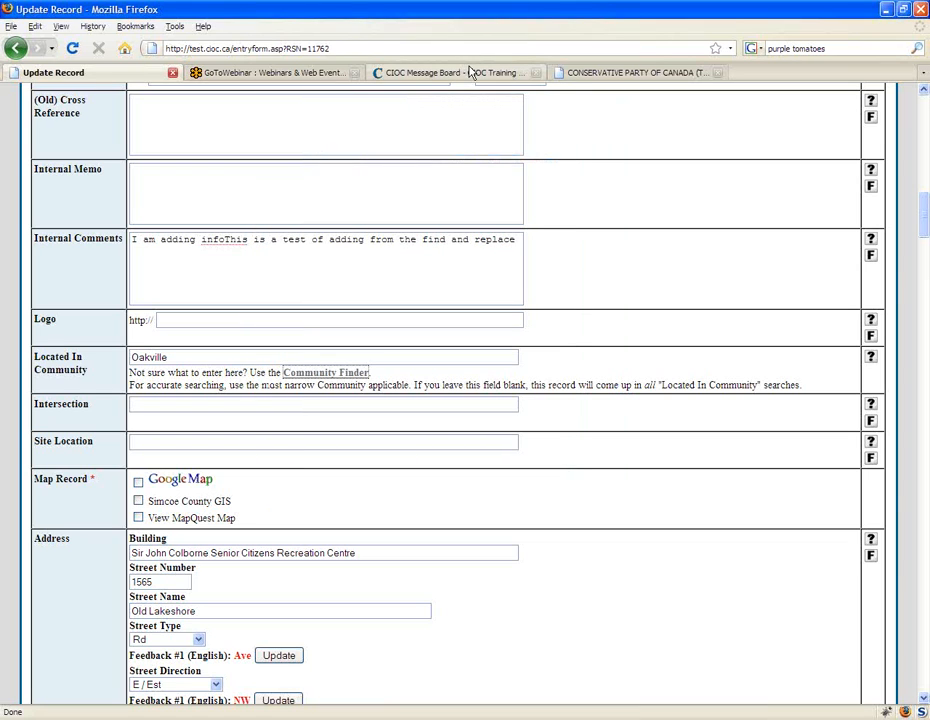
left_click(630, 72)
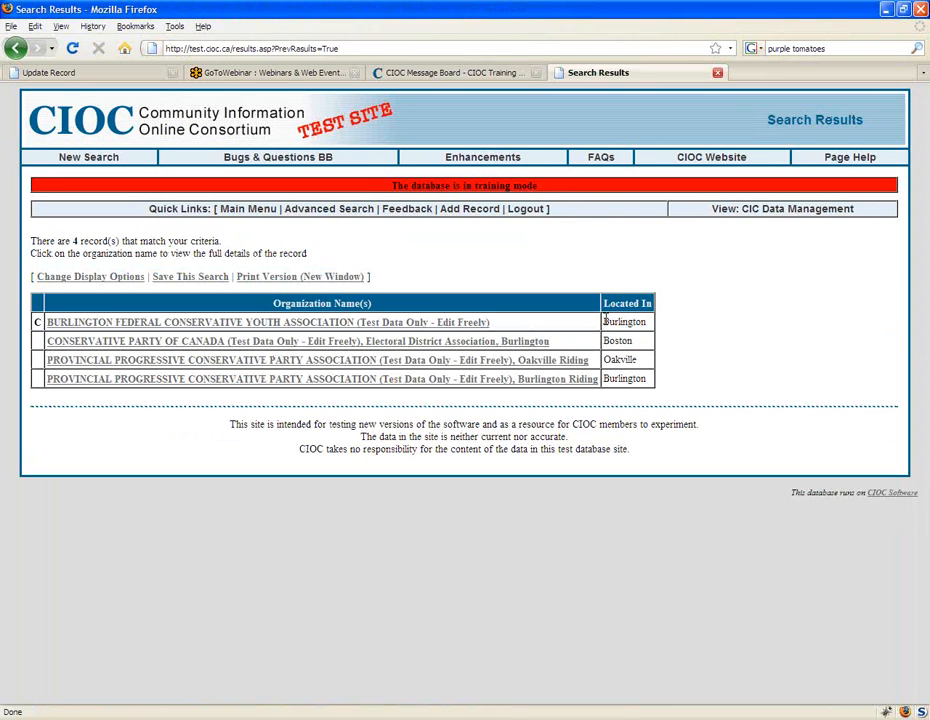
Step: Review the Located In communities in the search results and go to the Main Menu search page
left_click_drag(603, 322, 645, 376)
left_click(628, 395)
left_click(248, 208)
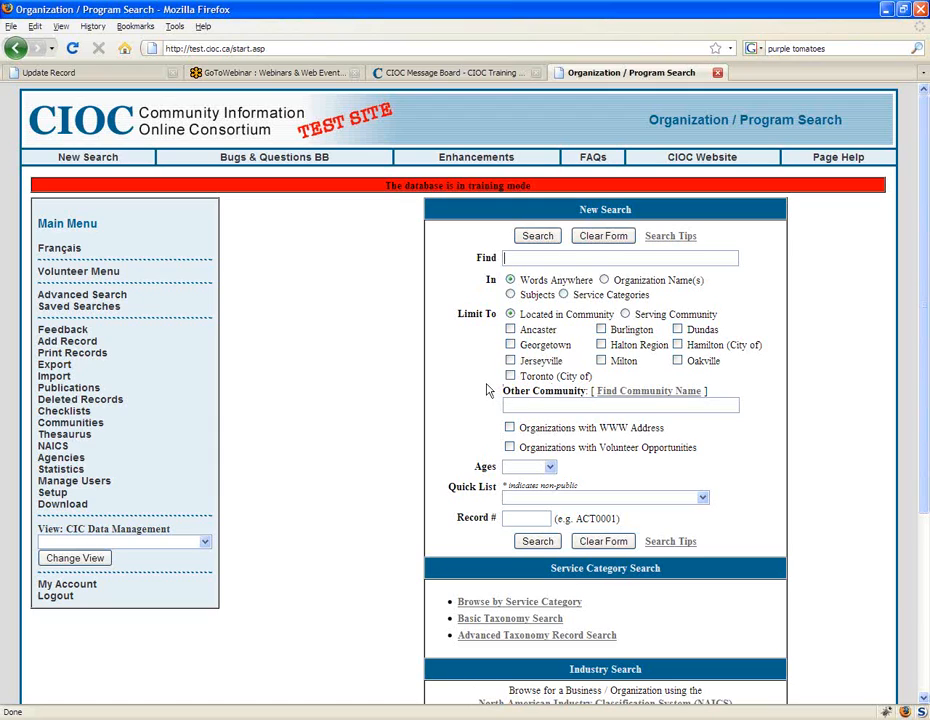
Step: Examine the Jerseyville option among the Located in Community limits of the New Search form
left_click_drag(521, 361, 571, 364)
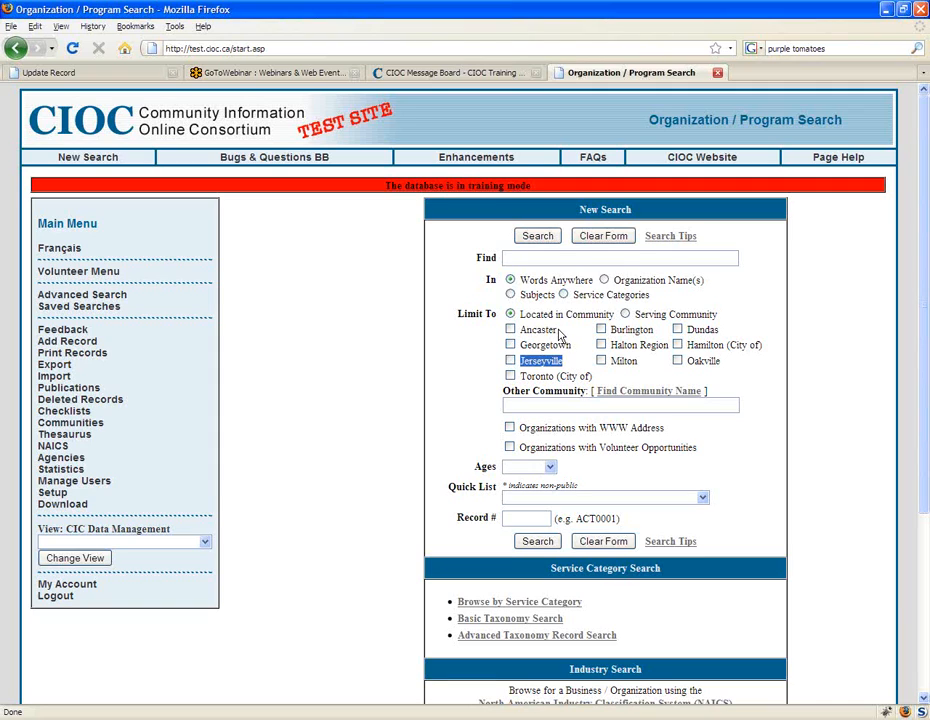
left_click(557, 336)
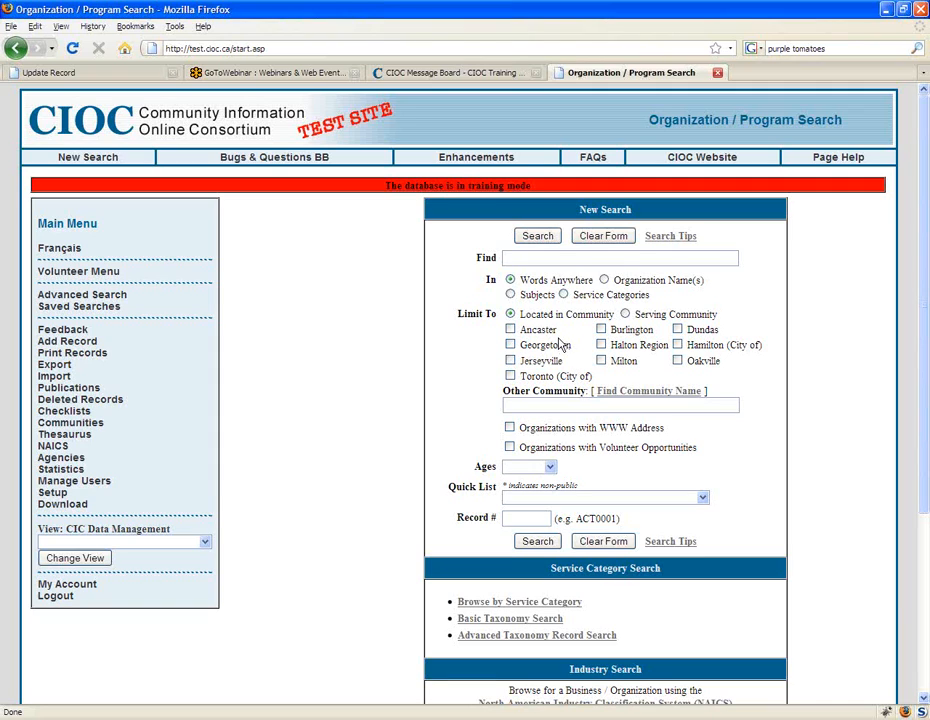
left_click_drag(563, 361, 520, 365)
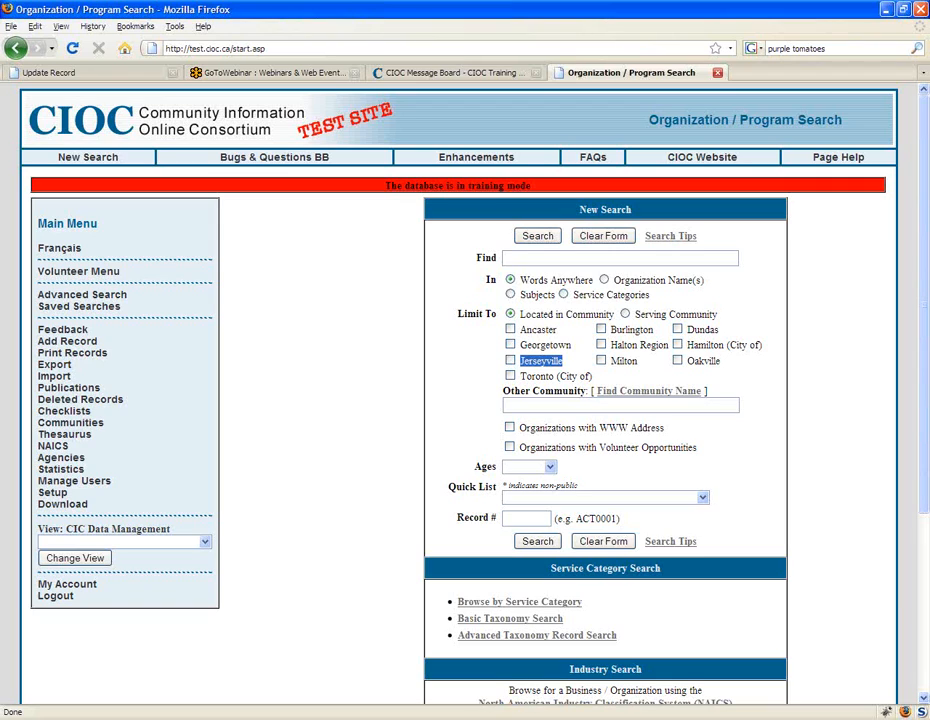
left_click(549, 361)
Step: Return to the Update Record form and locate the Areas Served field by searching the page for "areas"
left_click(68, 75)
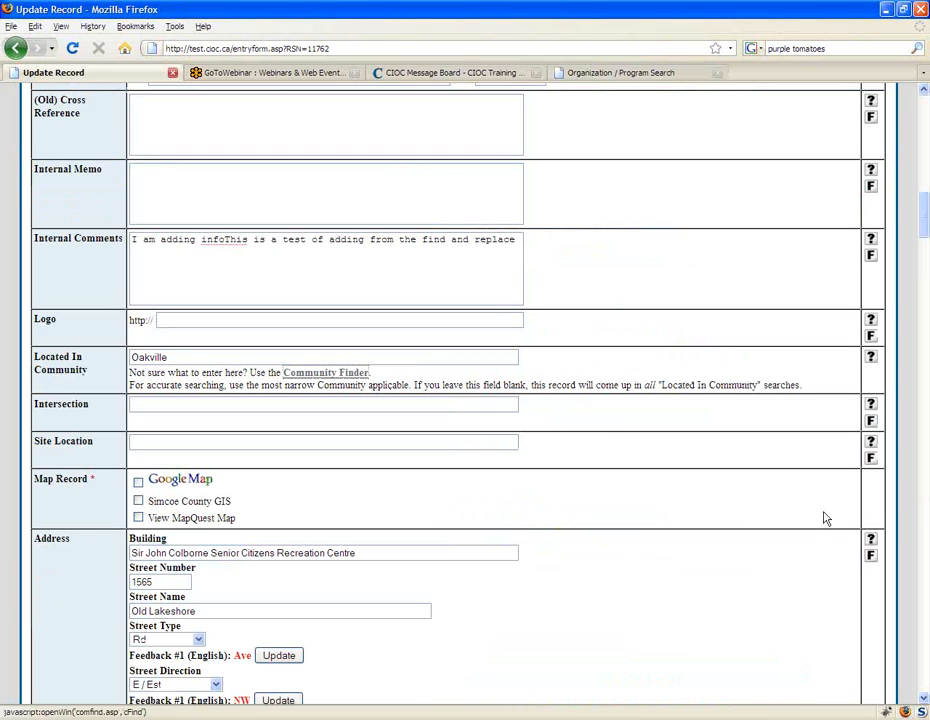
scroll(922, 240, "down", 2)
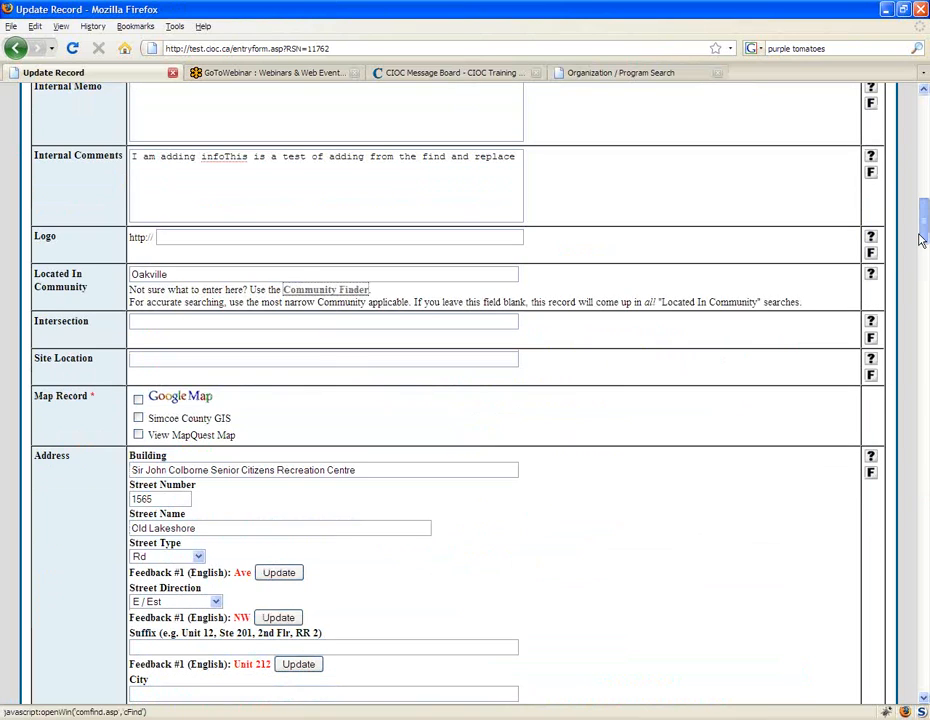
scroll(922, 240, "down", 8)
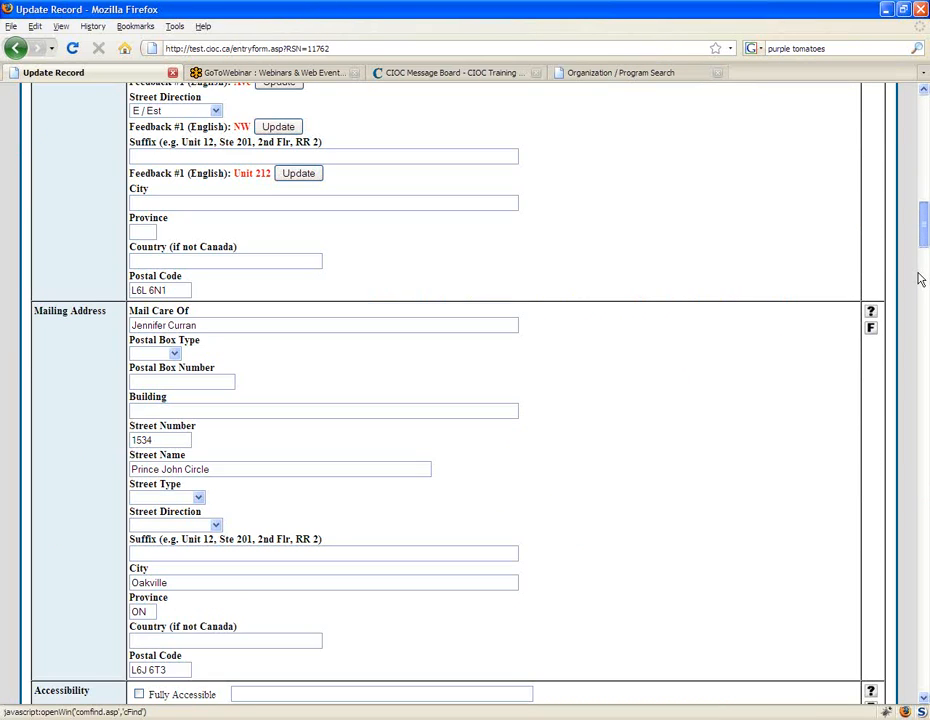
type("/")
type("are")
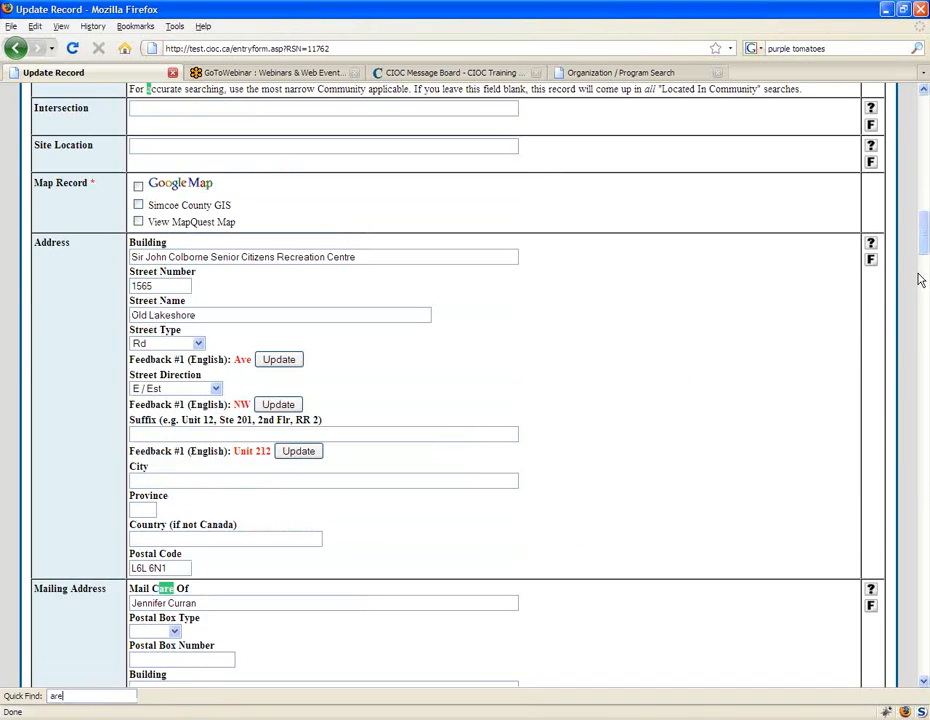
type("as")
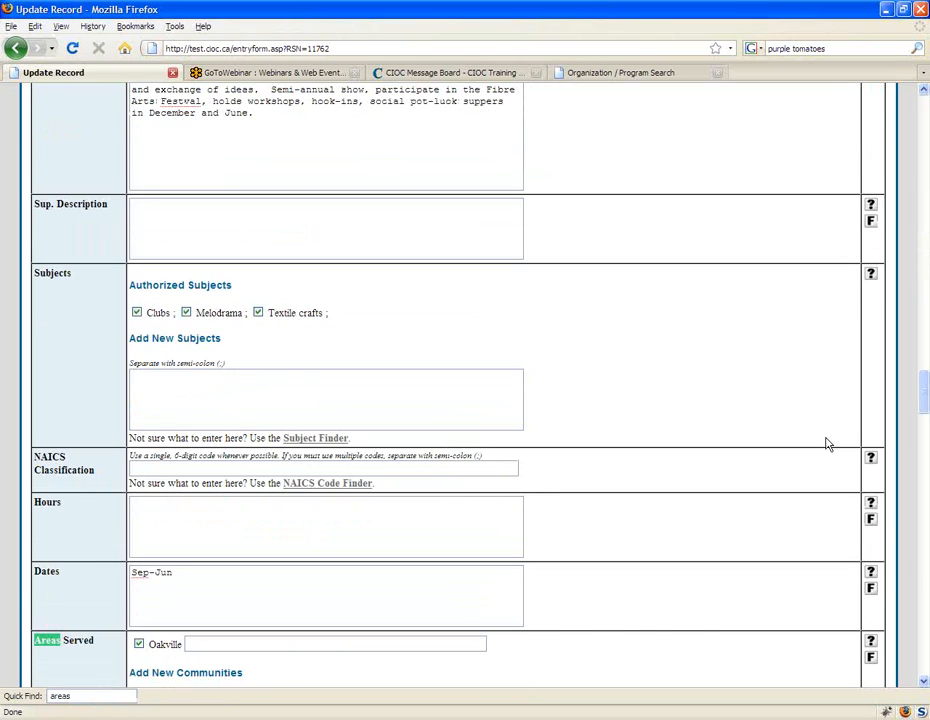
scroll(650, 538, "down", 4)
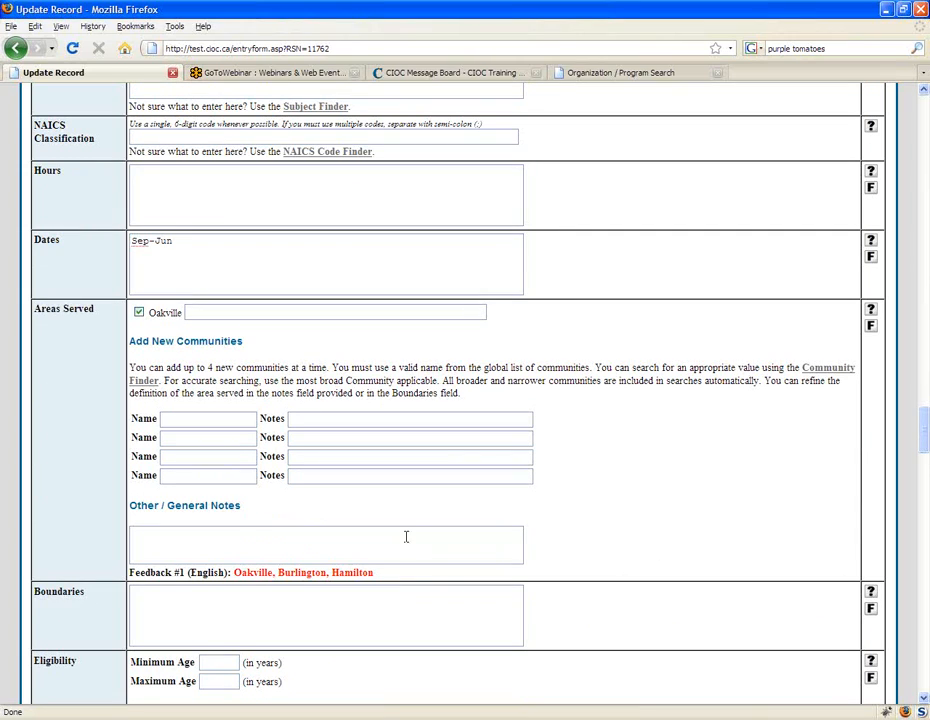
Step: Add Burlington from the feedback as the first new community under Areas Served, spelled with a capital B
left_click_drag(235, 568, 327, 572)
left_click(189, 418)
type("Burlin")
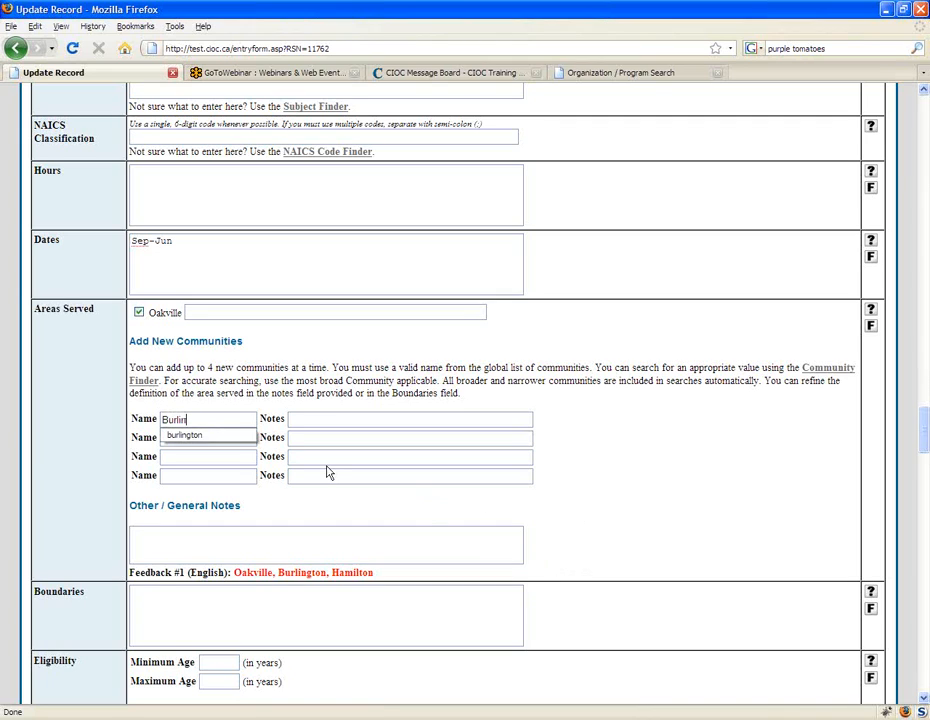
key("Down")
key("Return")
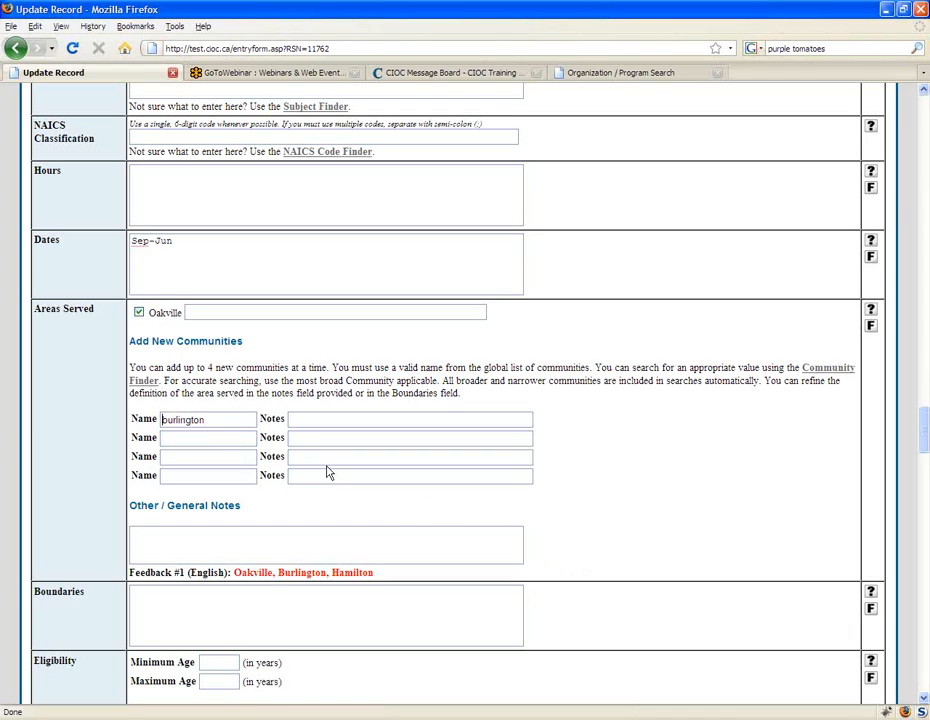
key("Home")
key("Delete")
type("B")
Step: Enter "Except downtown" as the note for Burlington under Areas Served
key("Tab")
type("Except down")
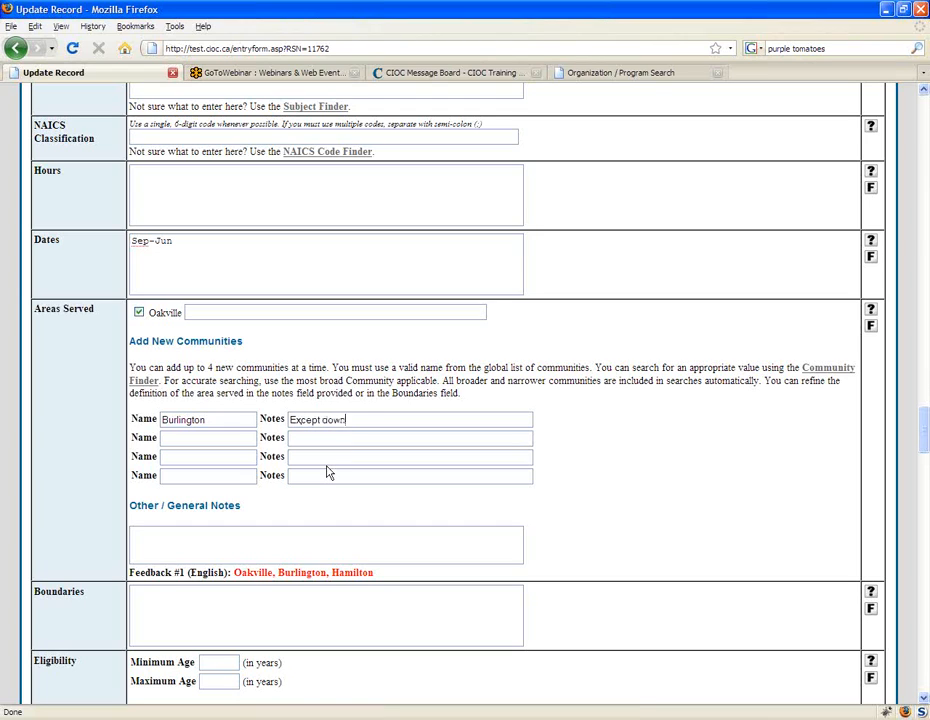
type("town")
left_click(319, 440)
left_click(364, 624)
Step: Replace the Burlington note under Areas Served with "and surrounding area"
left_click_drag(390, 425, 214, 412)
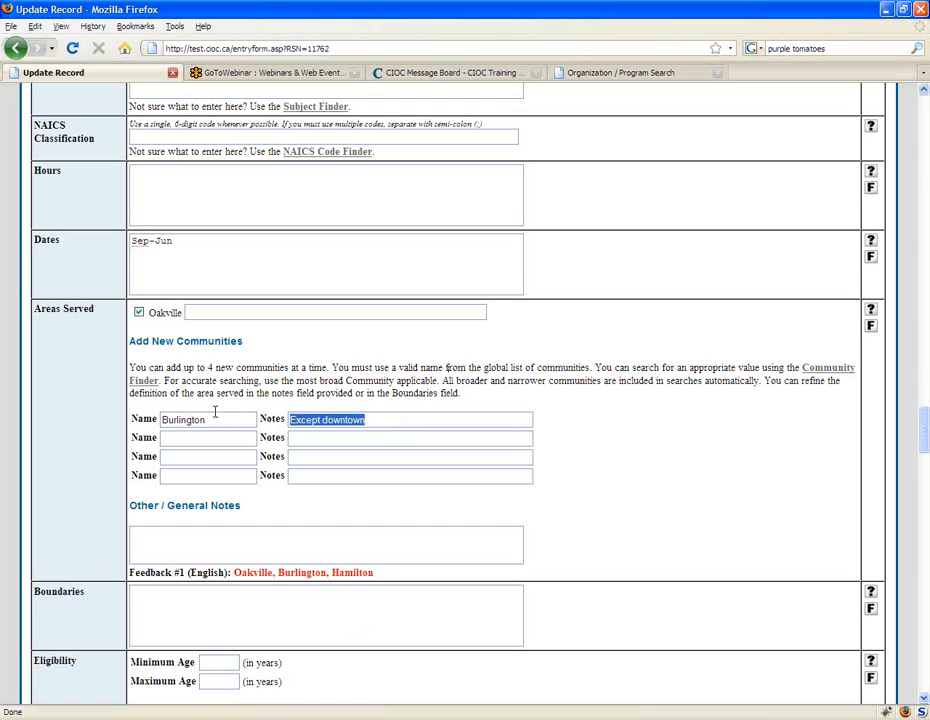
key("Delete")
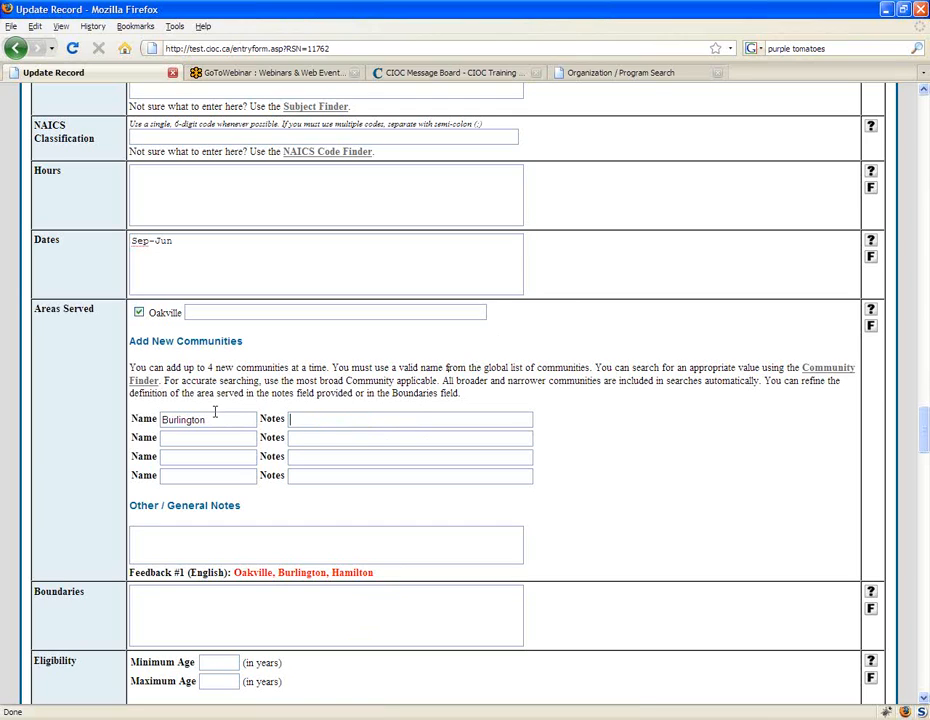
type("and surrounding area")
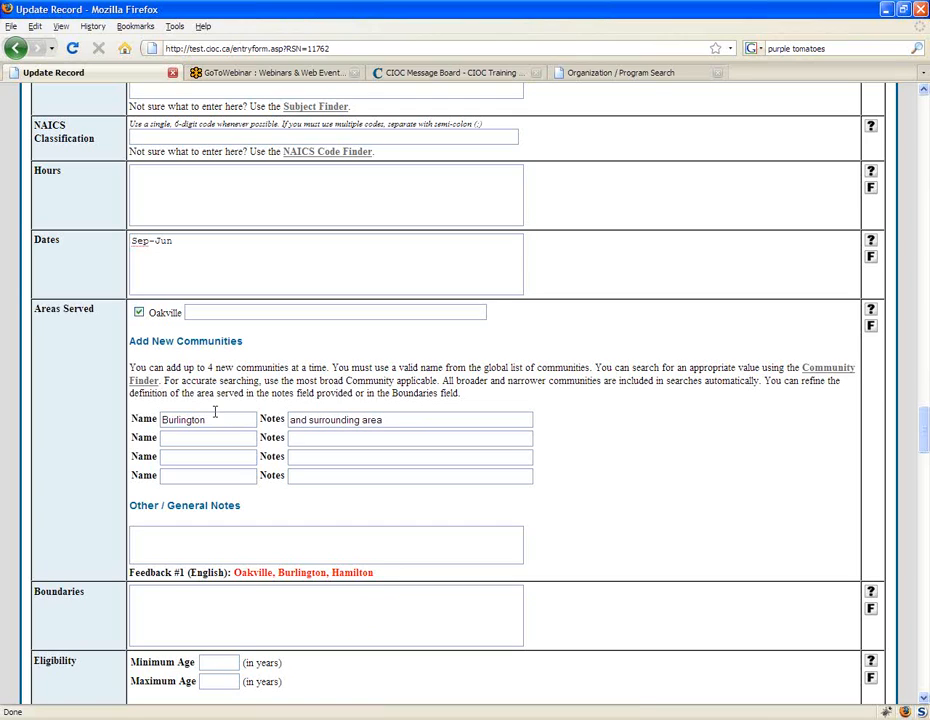
left_click(303, 438)
Step: Select French in the Languages field and give it the note "part time only"
scroll(628, 426, "down", 3)
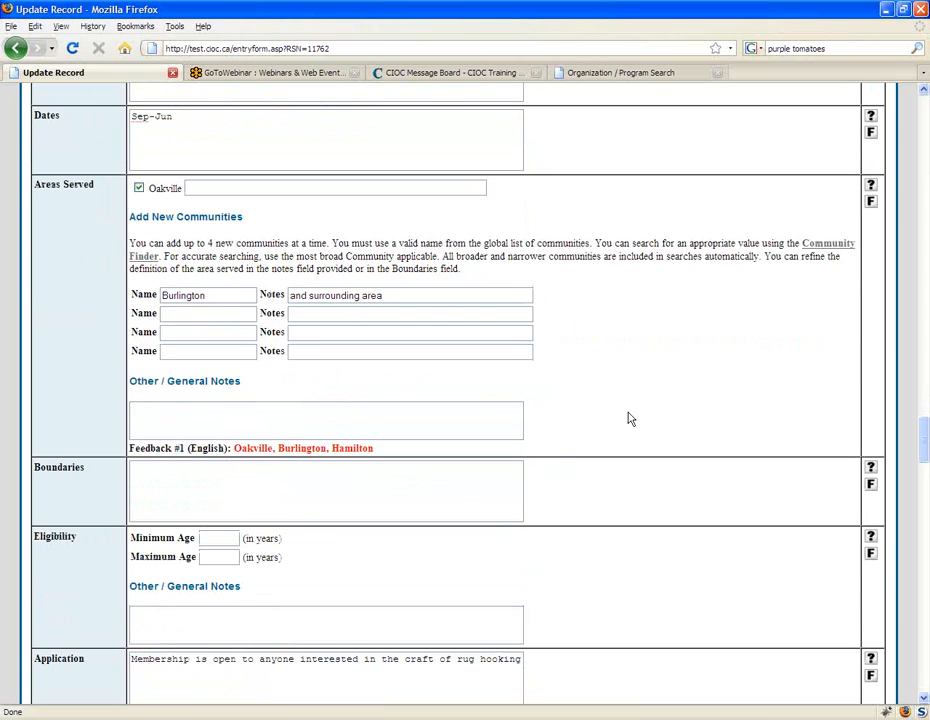
scroll(604, 369, "down", 1)
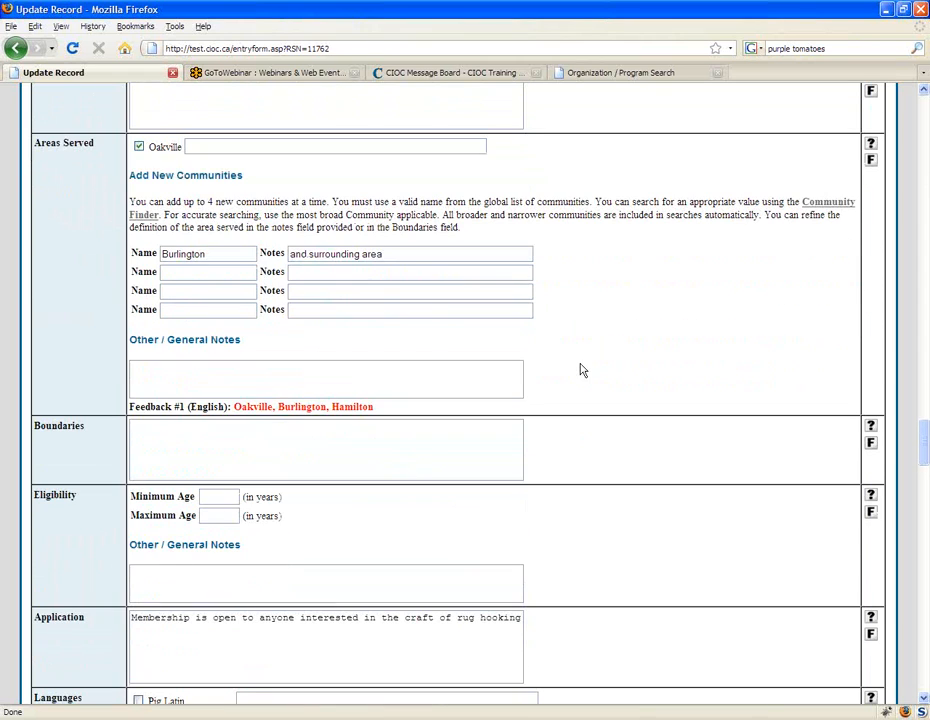
scroll(582, 370, "down", 1)
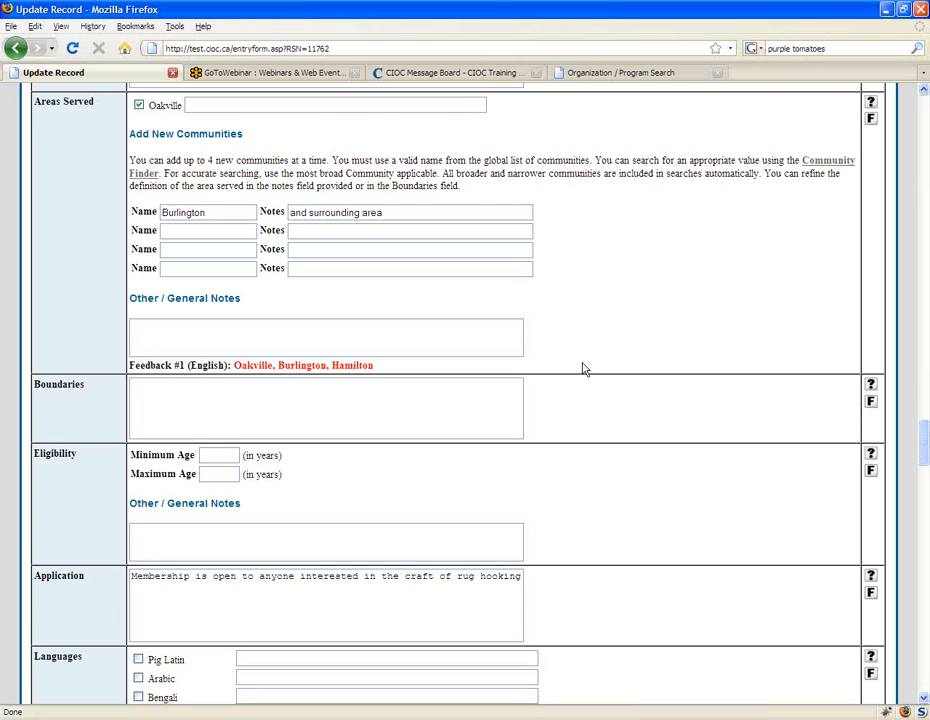
scroll(585, 369, "down", 1)
left_click_drag(923, 455, 925, 482)
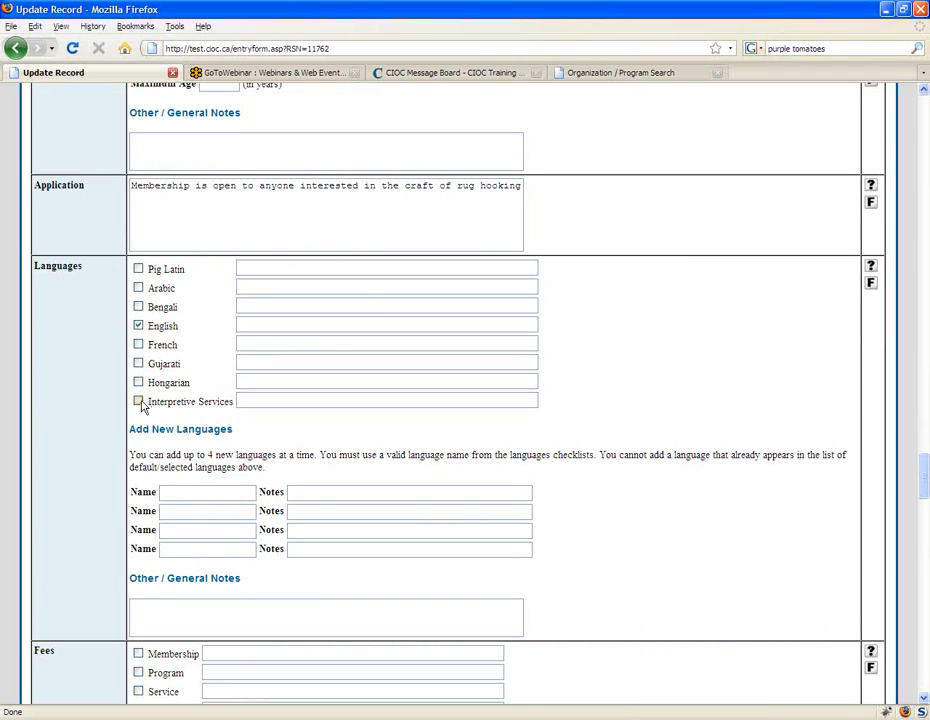
left_click(338, 399)
left_click(300, 270)
left_click(243, 323)
left_click(140, 345)
left_click(259, 343)
type("part time only")
Step: Replace the French language note with "limited"
left_click_drag(314, 345, 38, 327)
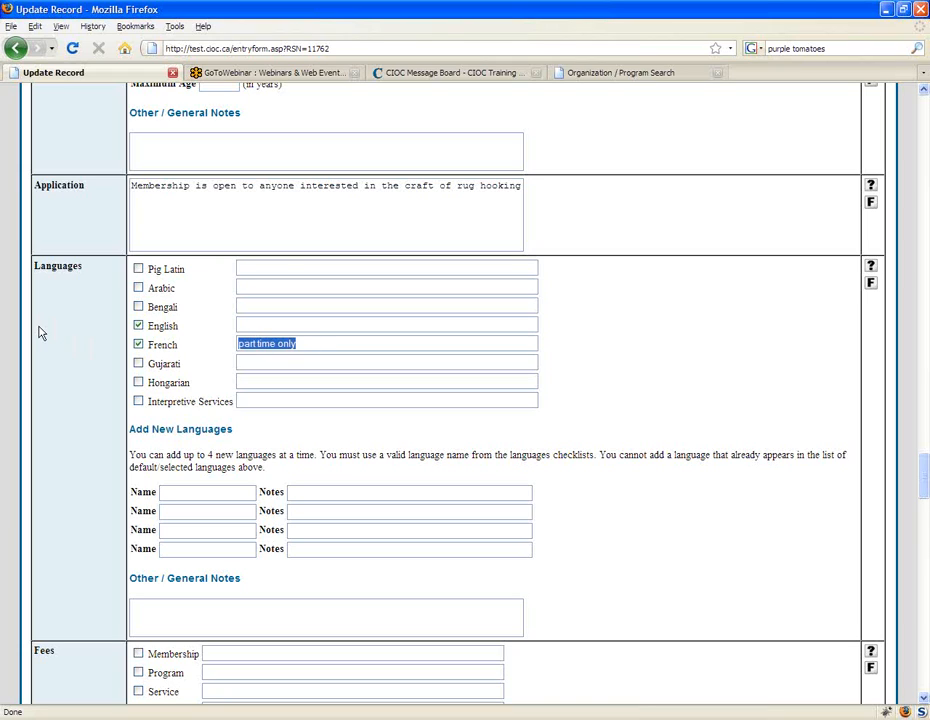
type("limited")
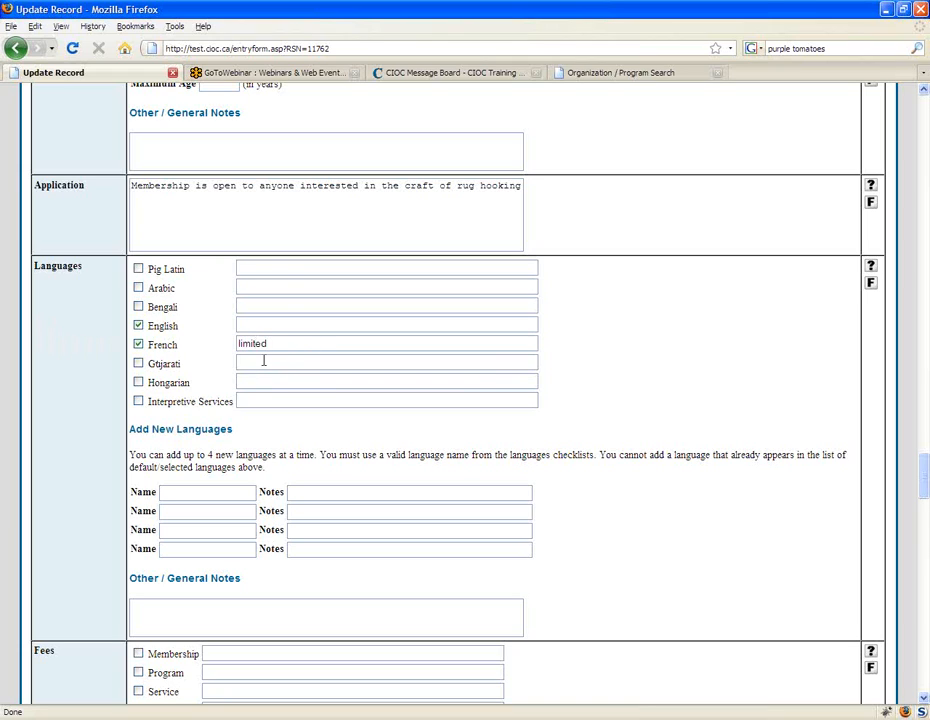
left_click(259, 361)
left_click(187, 606)
scroll(580, 588, "down", 2)
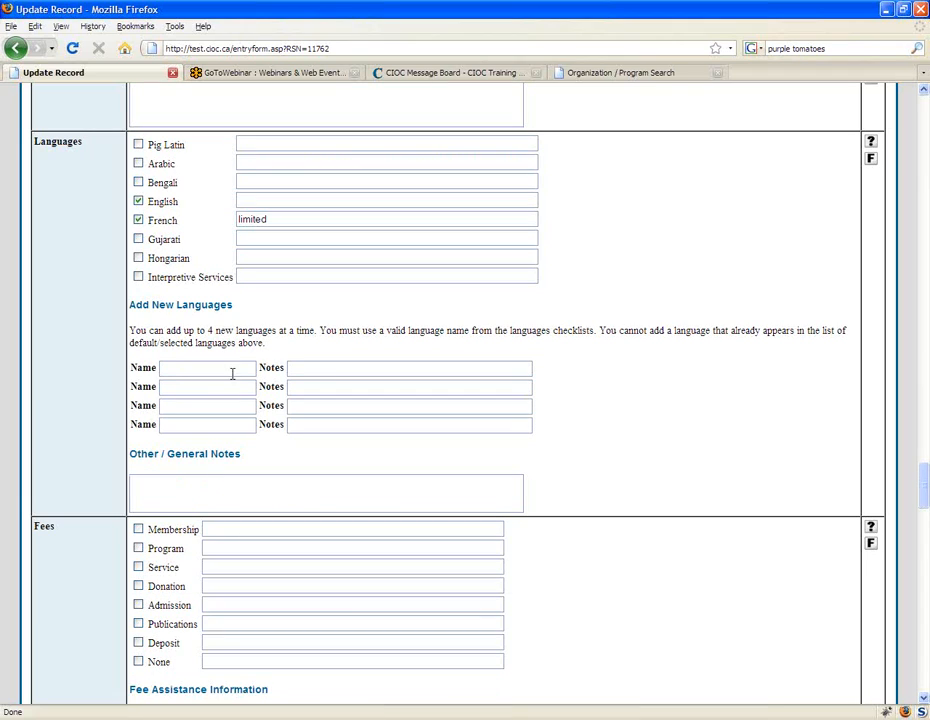
left_click_drag(305, 222, 206, 222)
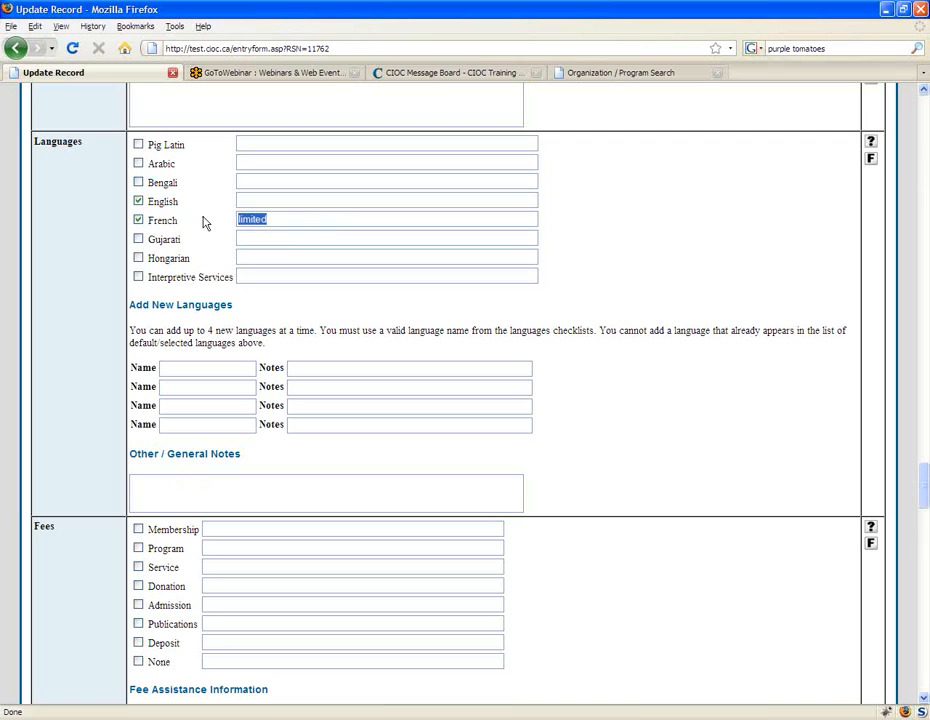
left_click(303, 215)
Step: Enter "Other languages may be available please inquire" in the general notes of the Languages field, correcting the spelling of "available"
left_click(297, 481)
type("Other la")
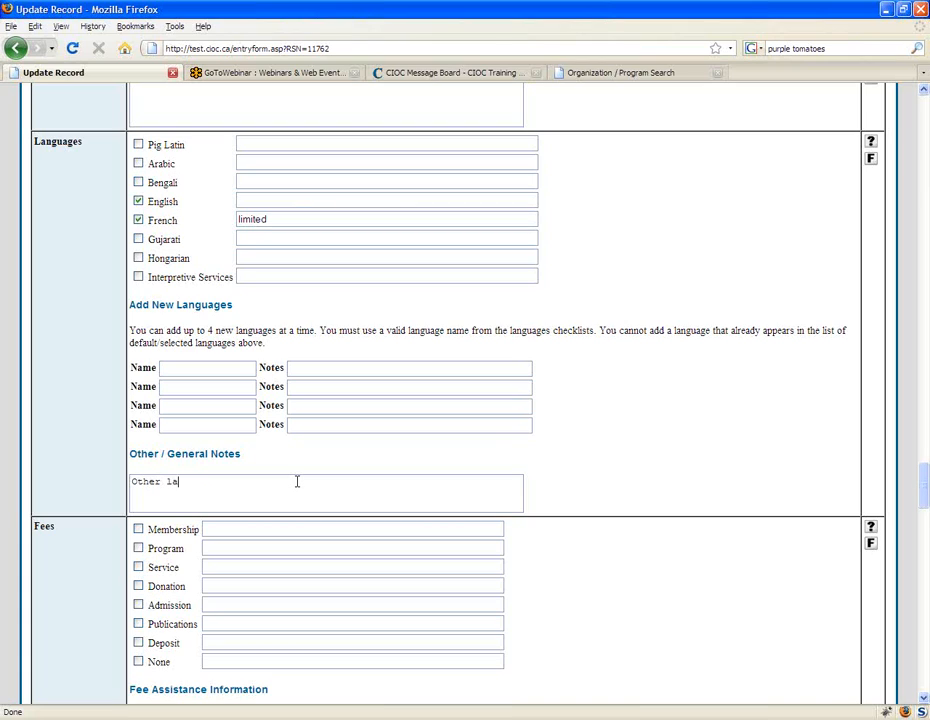
type("nguages may be availabe please ")
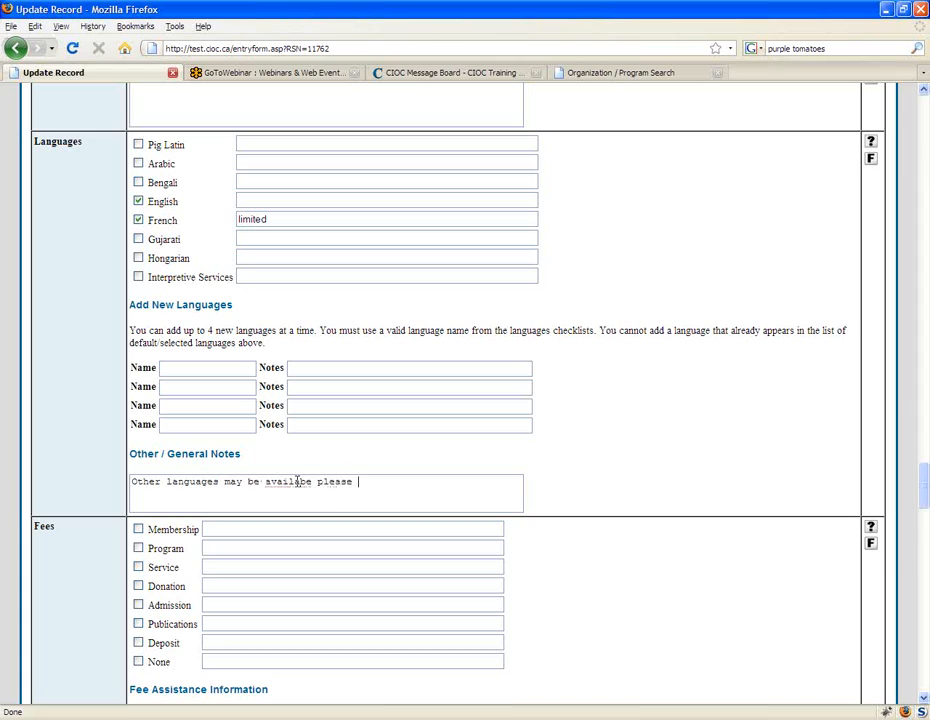
type("inquire")
left_click(297, 481)
type("a")
left_click(310, 481)
type("l")
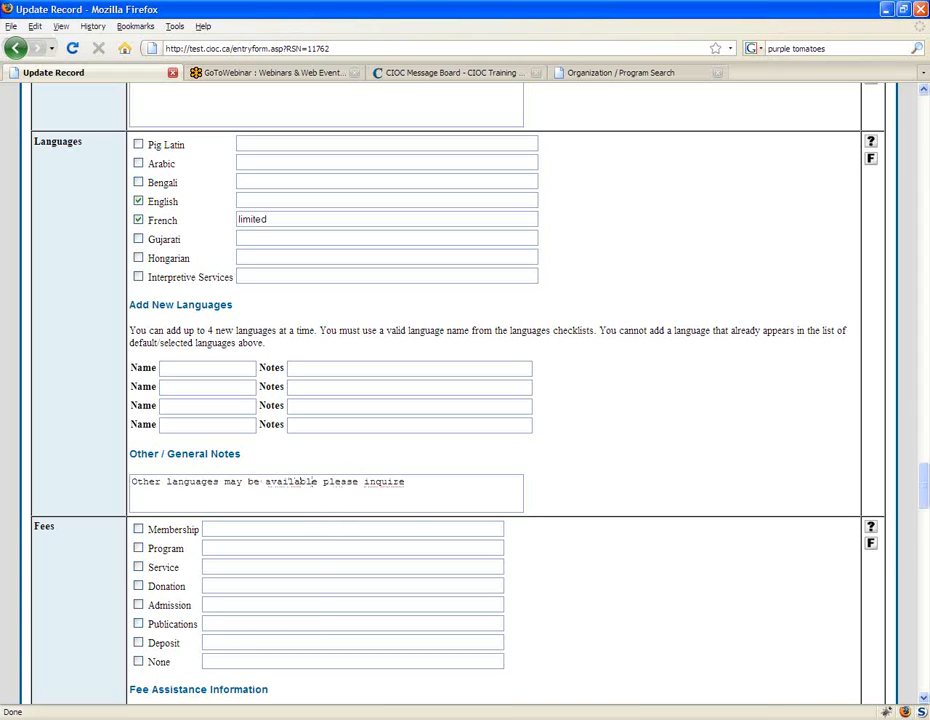
right_click(392, 483)
Step: Add Dutch and Italian as new languages without notes in the Languages field
scroll(654, 484, "up", 1)
left_click(201, 409)
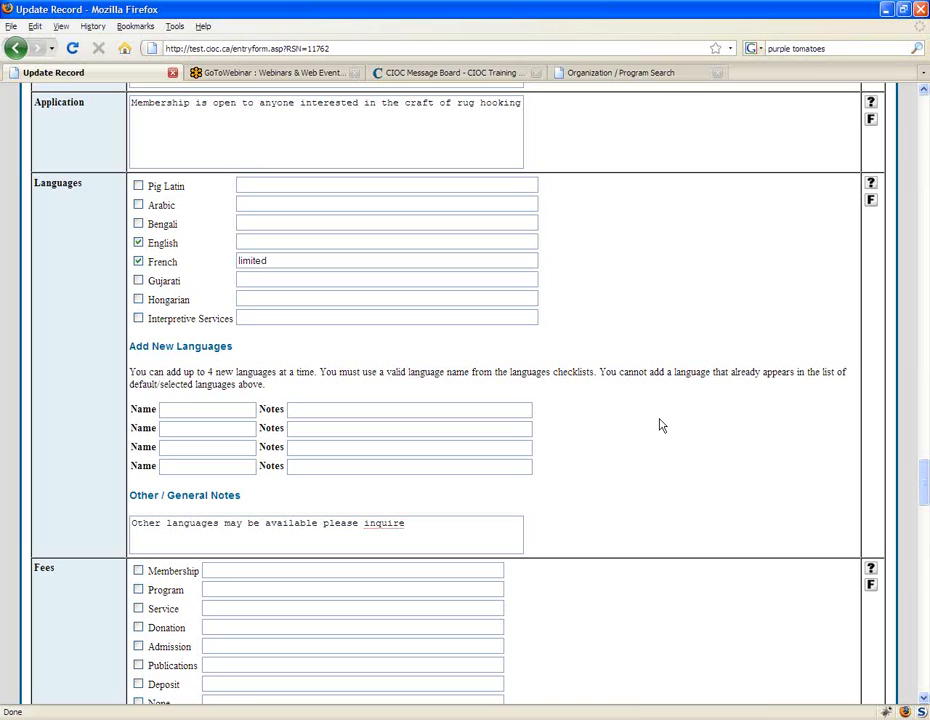
type("Dutch")
left_click(200, 428)
type("Italian")
left_click(355, 428)
left_click(218, 449)
left_click(467, 522)
Step: Look through the update form for the Subjects field's new subjects box and the Distribution field's new distribution codes box
scroll(678, 575, "down", 1)
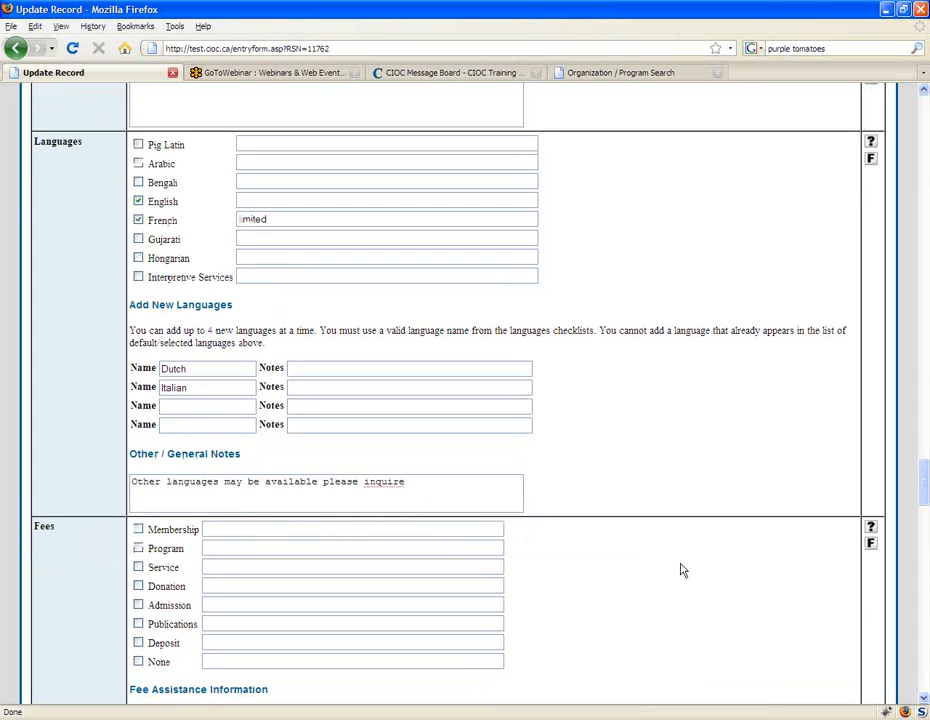
scroll(680, 570, "down", 5)
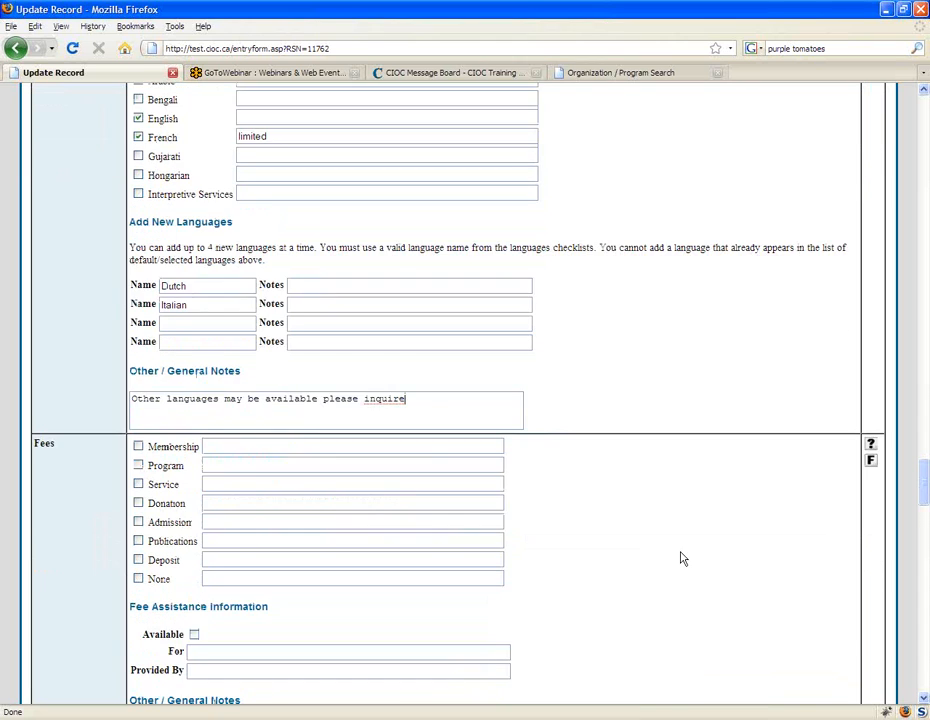
left_click(925, 140)
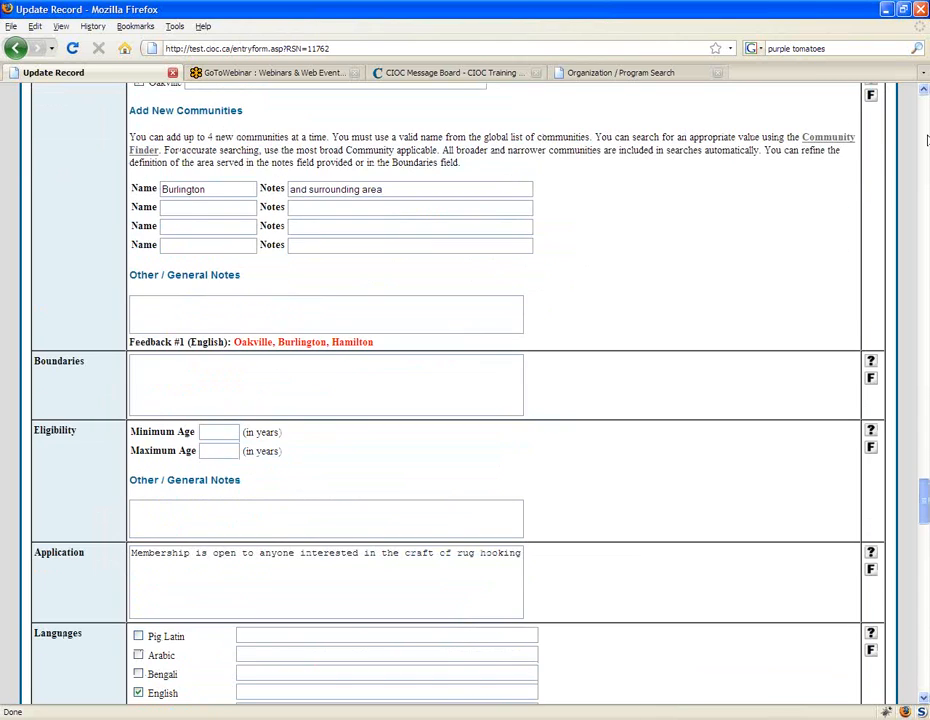
left_click(925, 140)
left_click(925, 250)
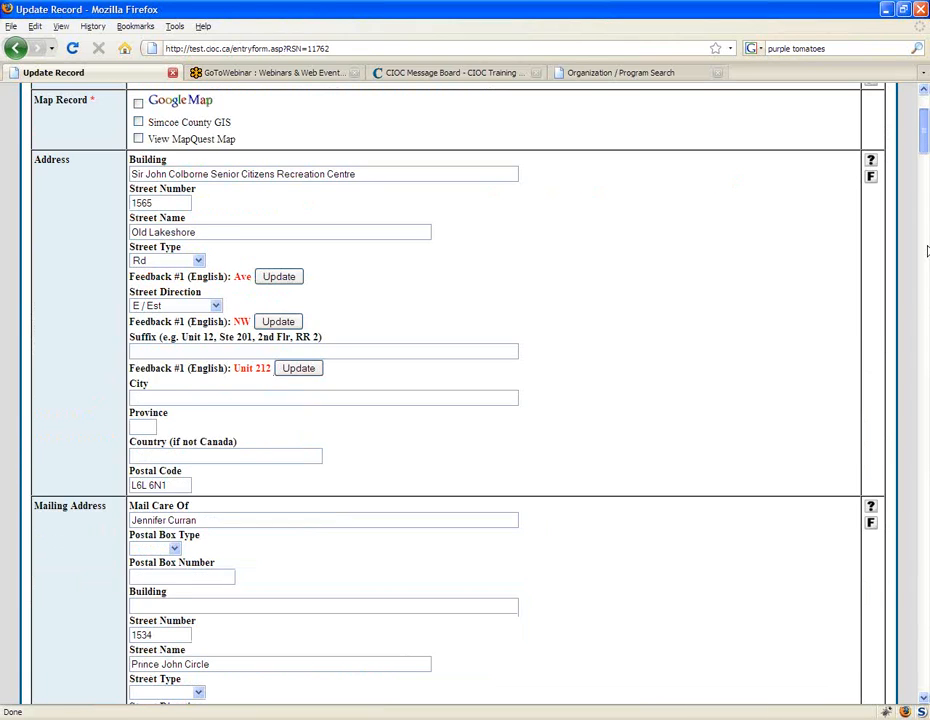
scroll(808, 382, "down", 15)
scroll(805, 360, "down", 7)
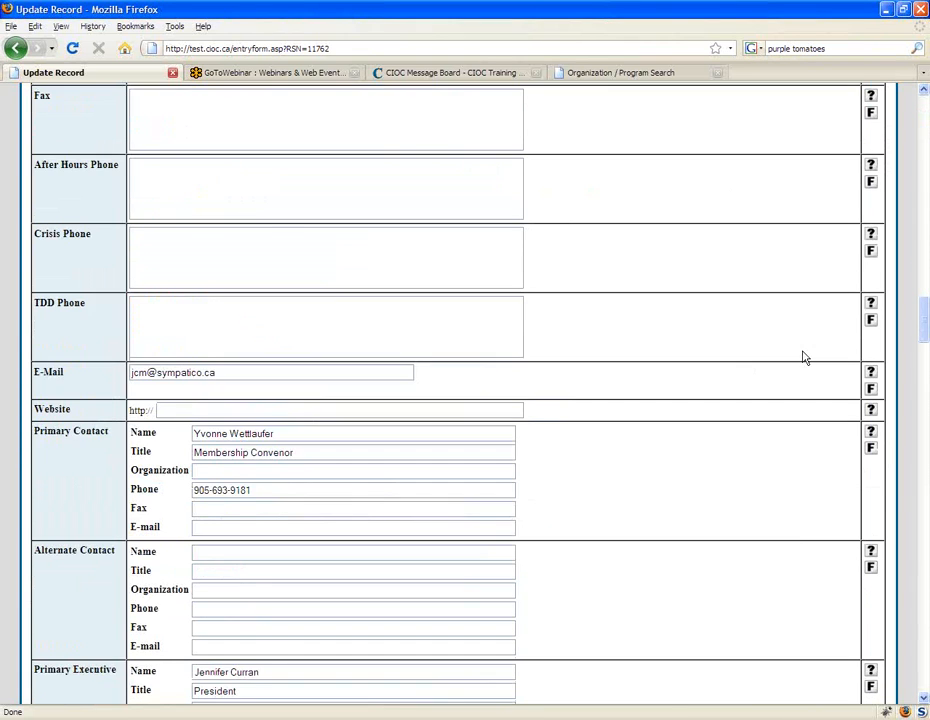
scroll(808, 352, "down", 5)
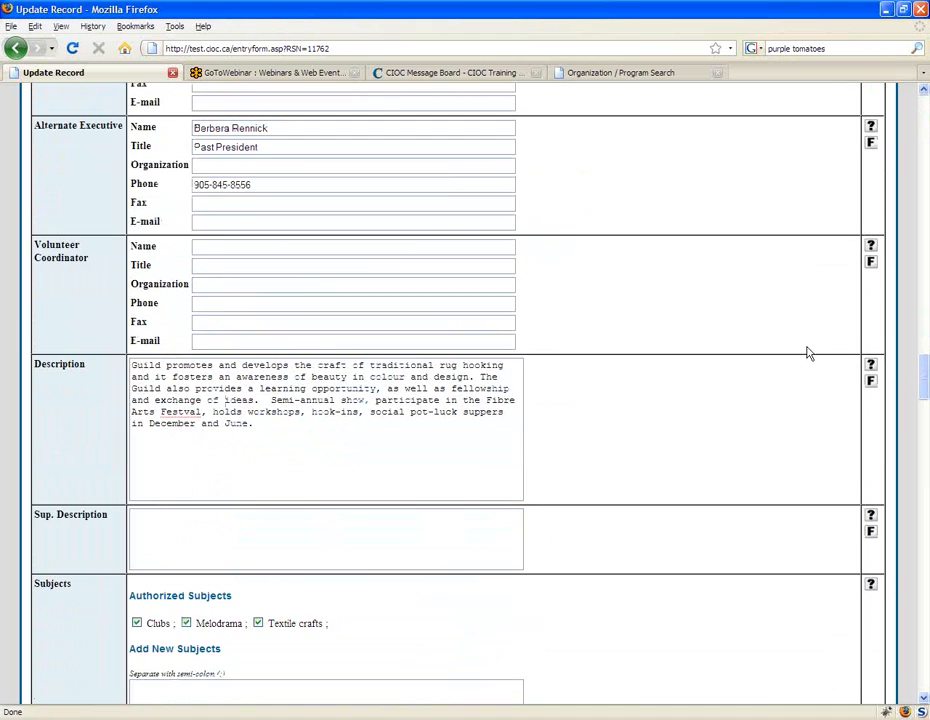
scroll(808, 352, "down", 4)
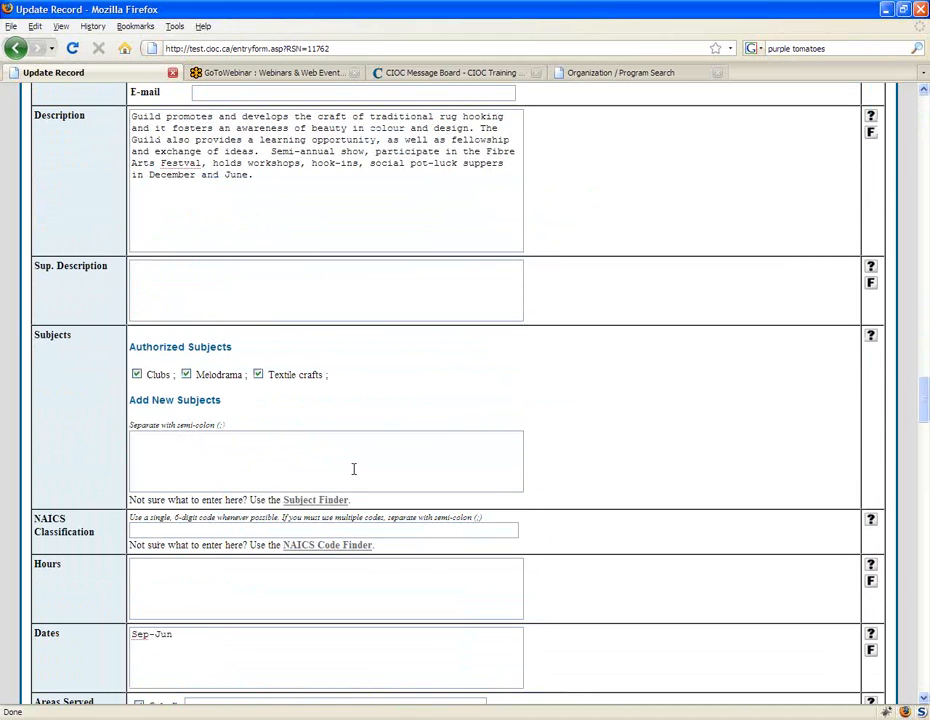
left_click(353, 469)
left_click_drag(920, 404, 914, 584)
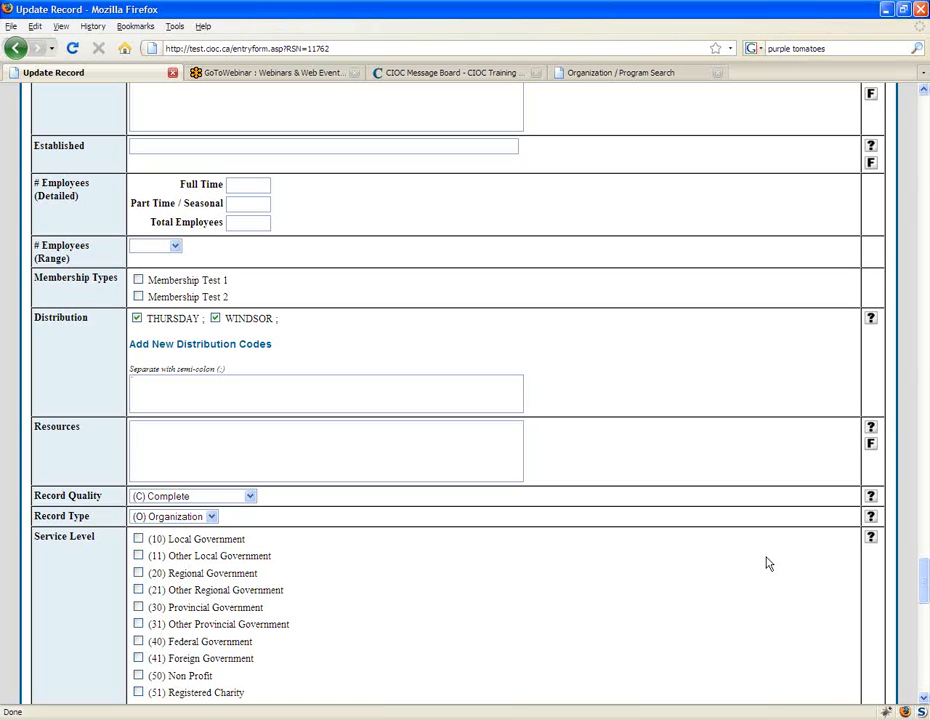
Step: Enter the sample text "code; code ; code" as new distribution codes and clear it again
type("code: code ;   code")
key("ctrl+a")
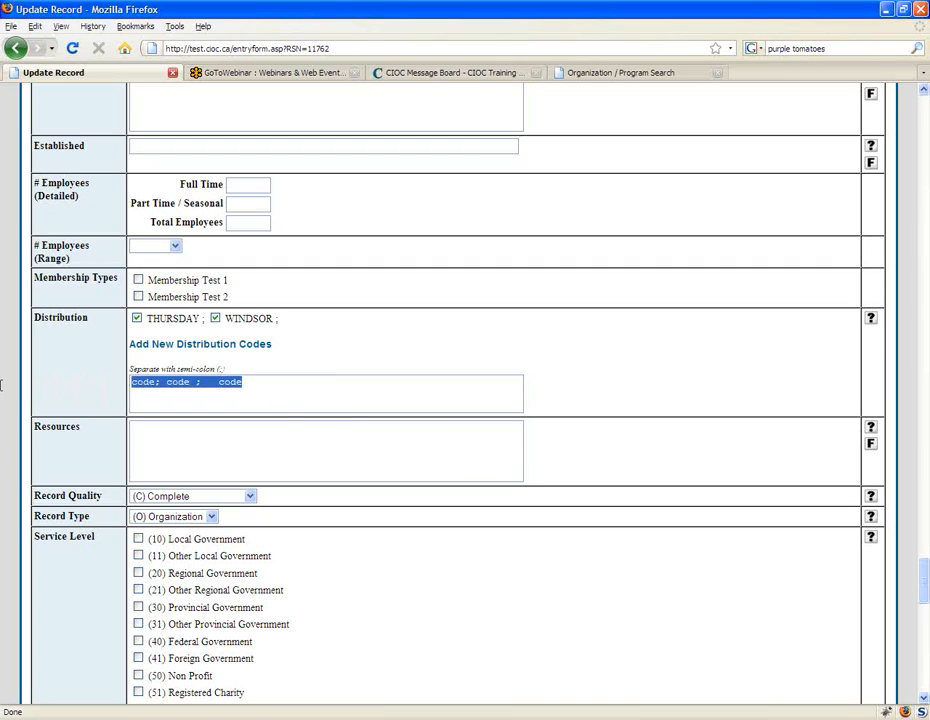
key("Delete")
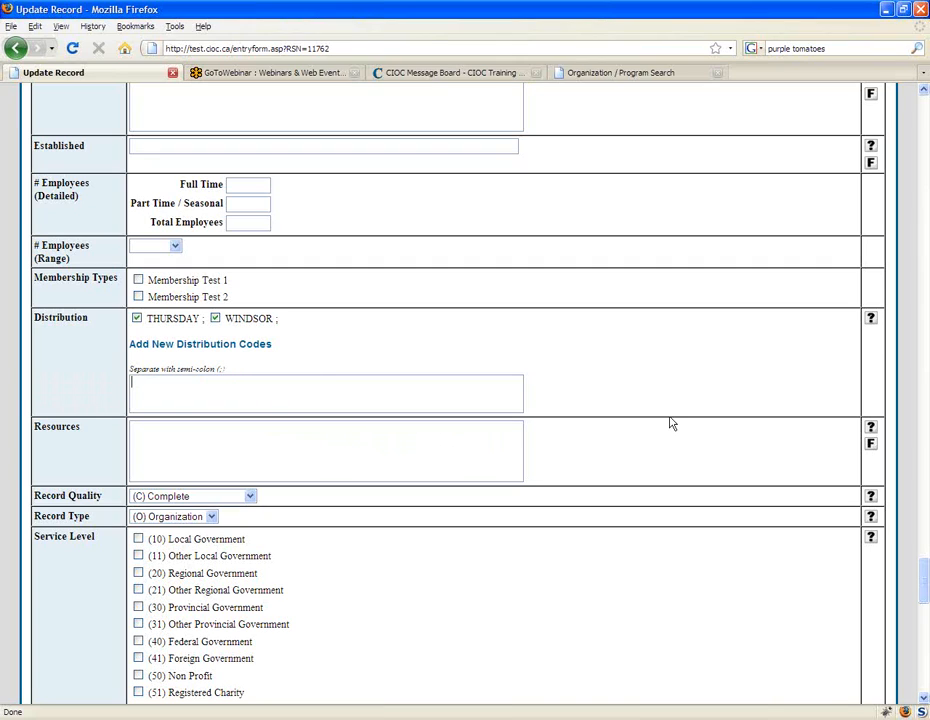
Step: Look through the remaining update form fields from Distribution to the extra fields and A Special Checklist at the end
scroll(672, 424, "down", 2)
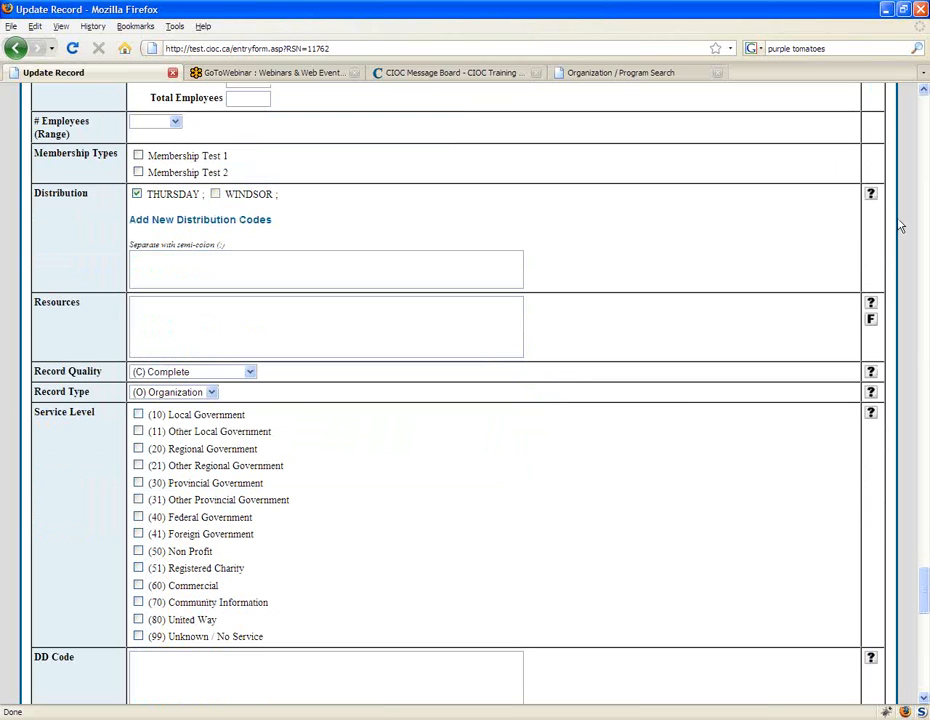
scroll(655, 494, "down", 1)
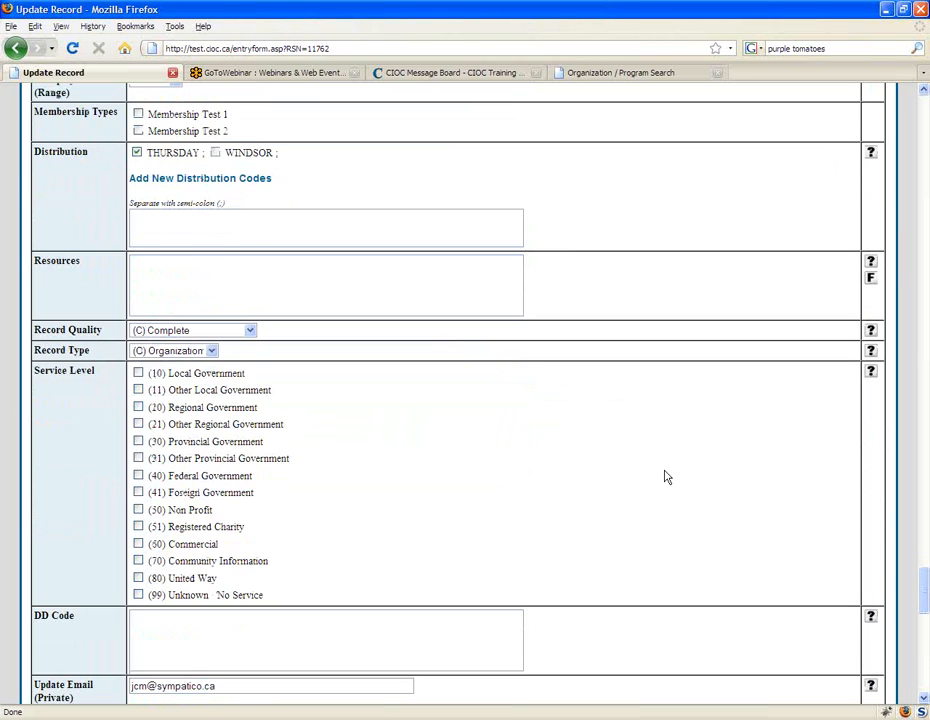
scroll(650, 500, "down", 3)
scroll(648, 498, "down", 5)
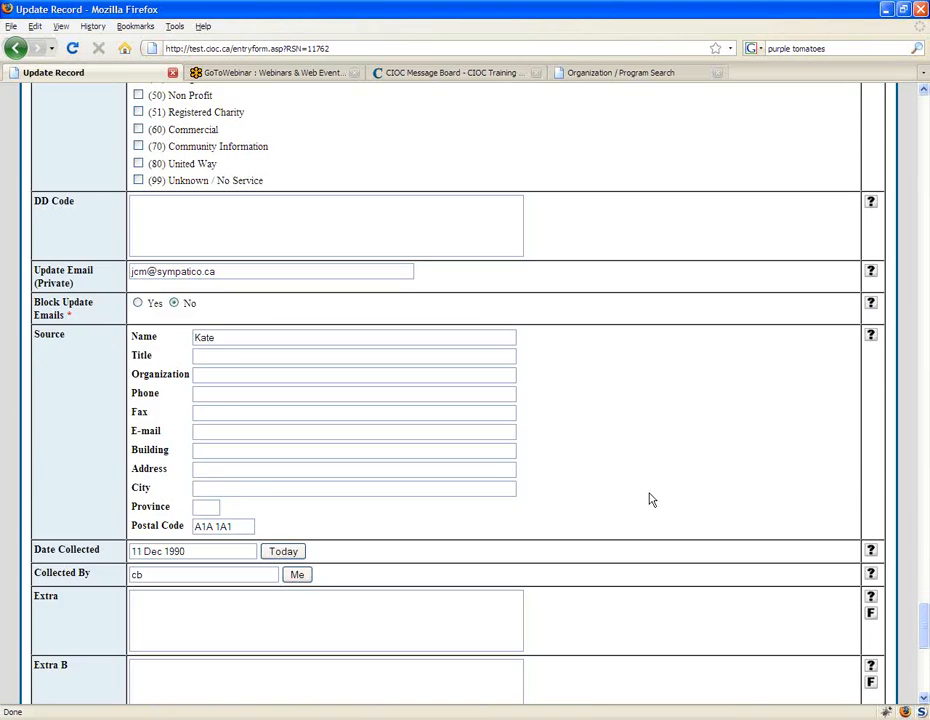
scroll(643, 493, "down", 5)
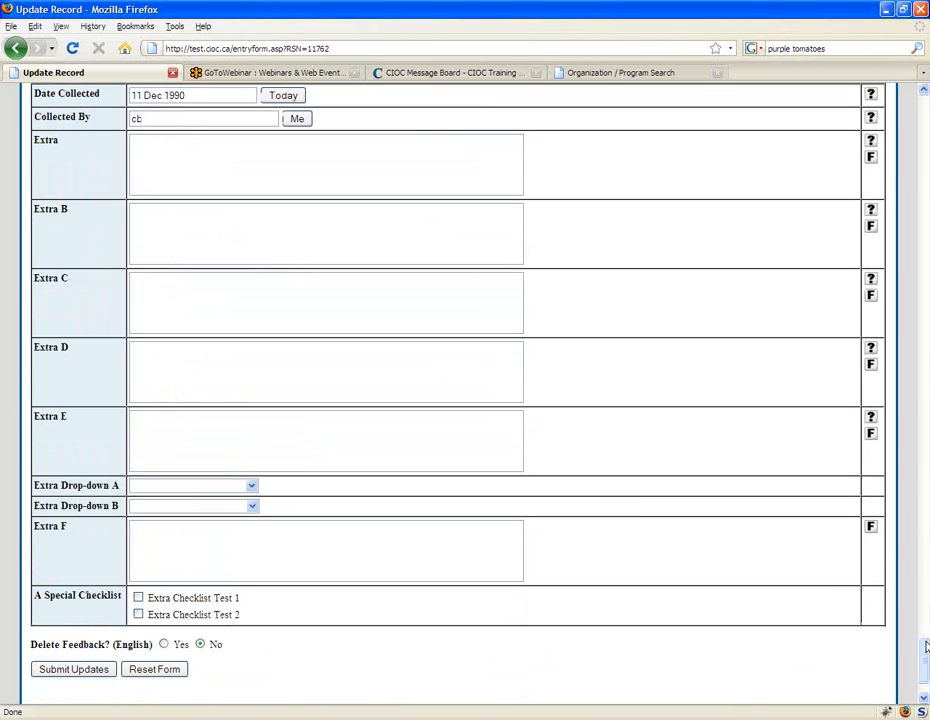
Step: Search the update form for "ages" and go through the matches
left_click_drag(925, 645, 927, 207)
key("slash")
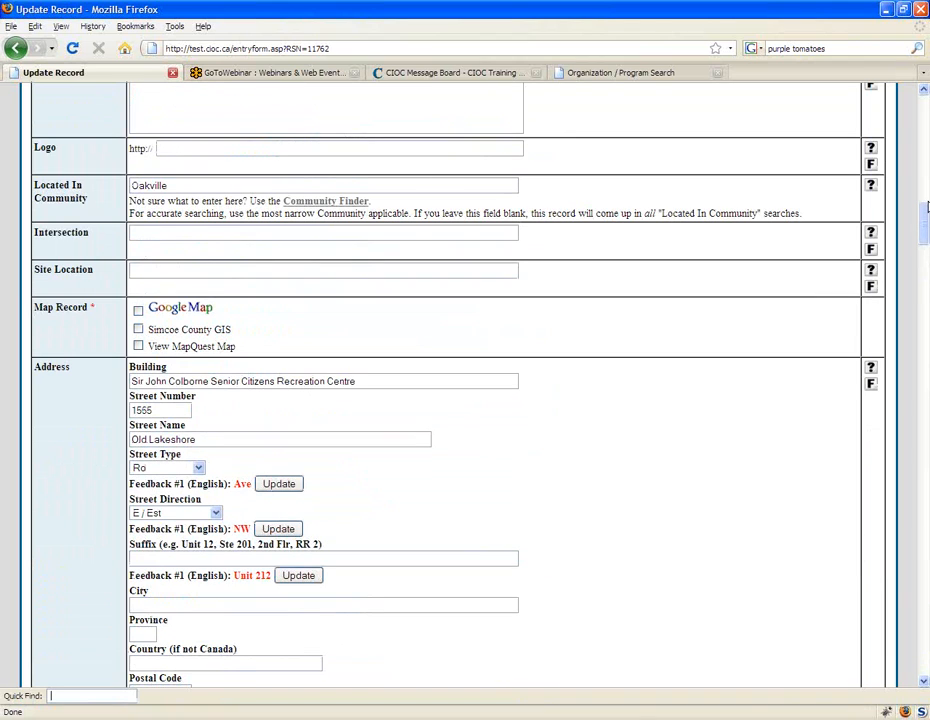
type("a")
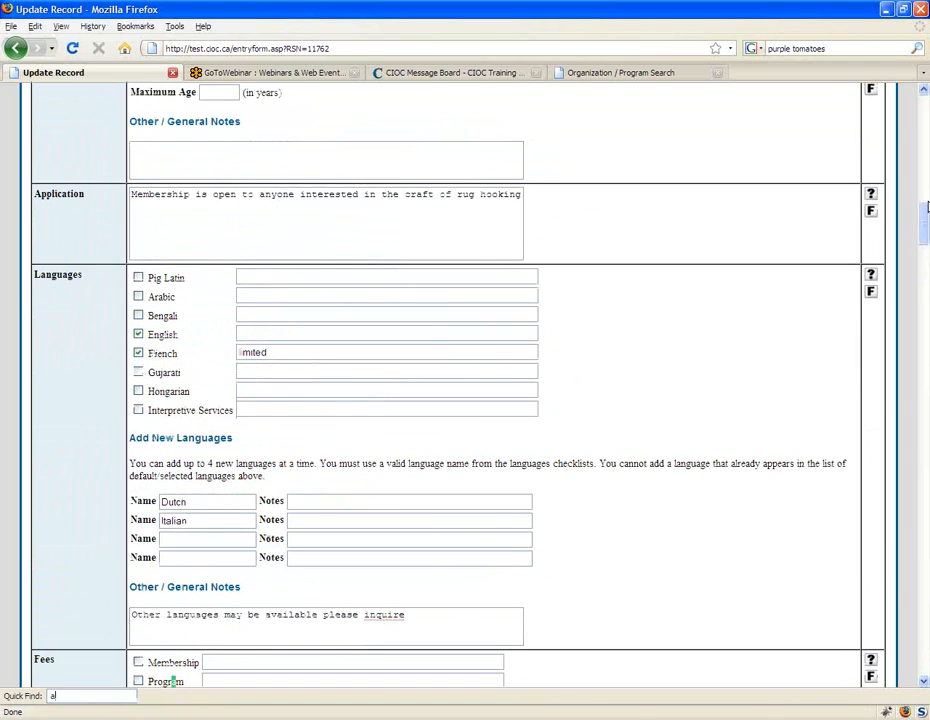
type("ges")
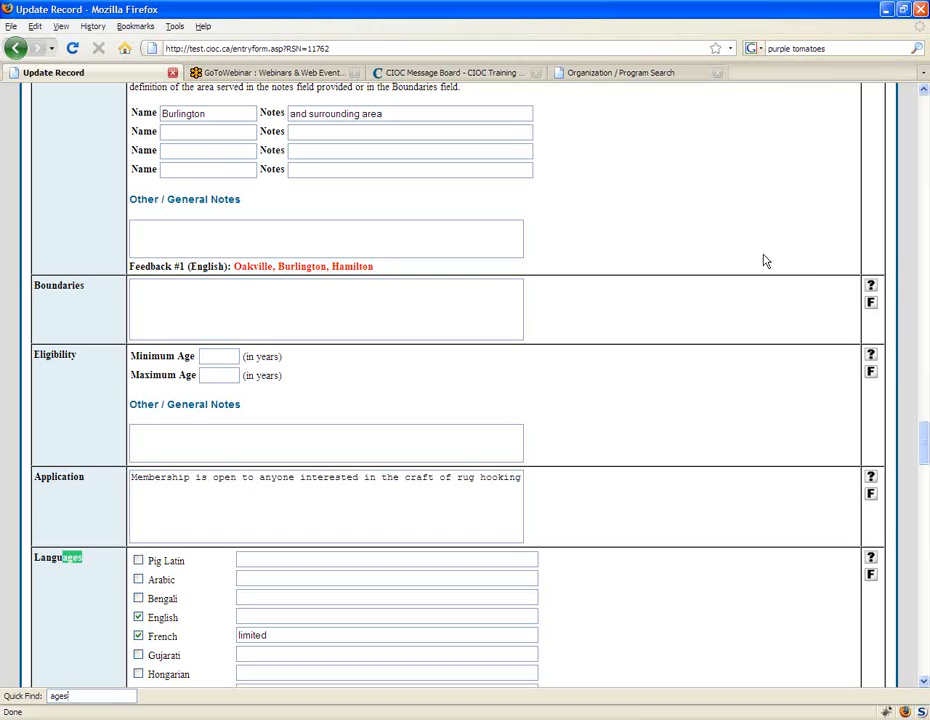
key("F3")
key("F3")
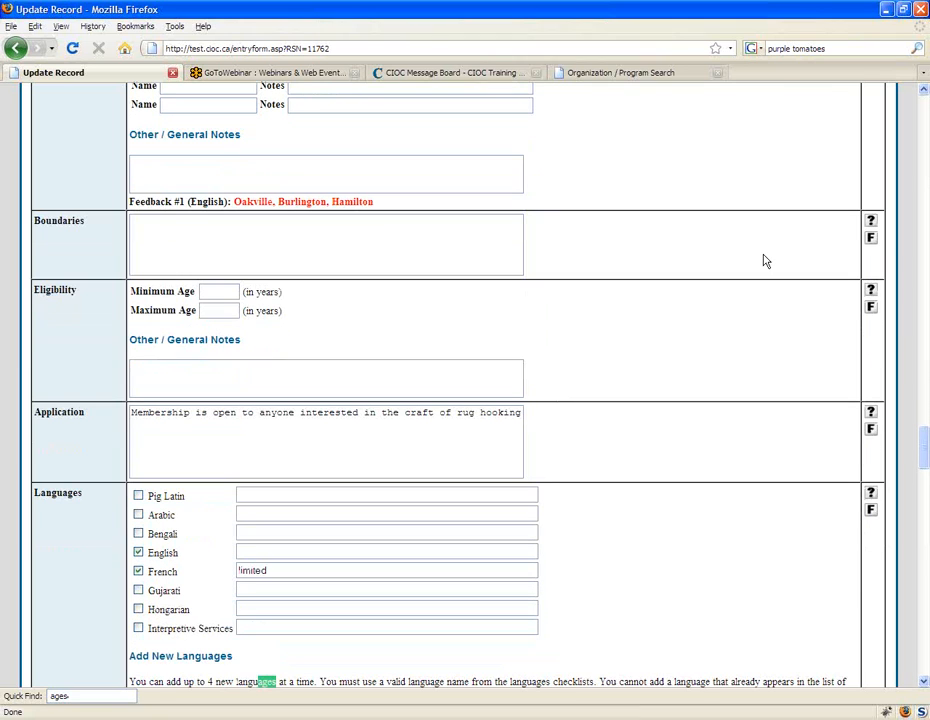
key("F3")
key("F3")
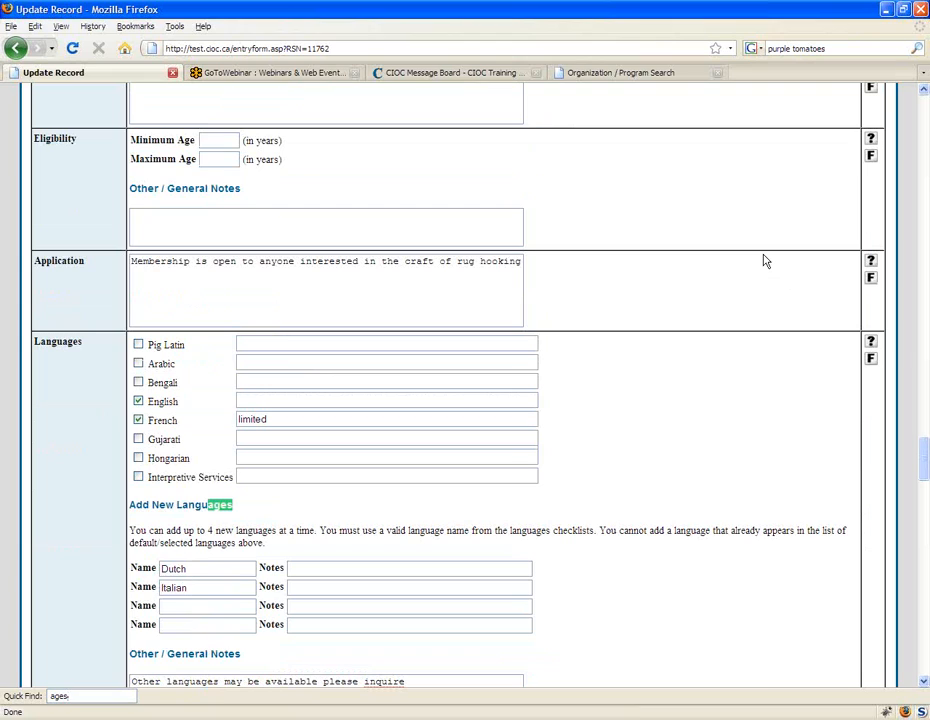
type("/")
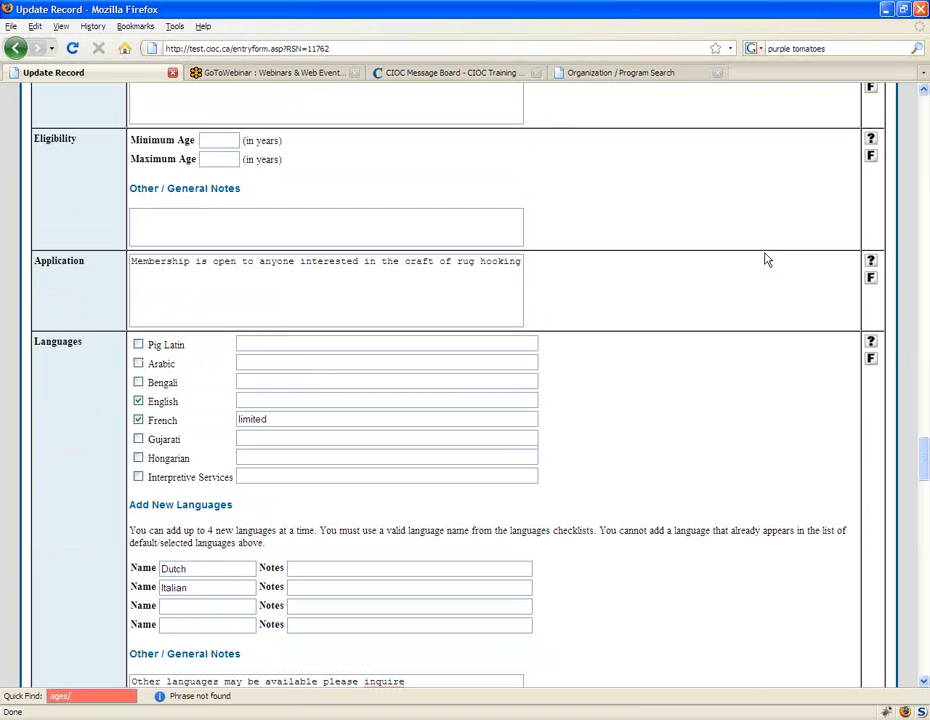
Step: Search the form for "eligibility" and go to the Minimum Age box of that field
key("BackSpace")
key("BackSpace")
key("BackSpace")
key("BackSpace")
key("BackSpace")
type("/e")
key("BackSpace")
key("BackSpace")
type("eli")
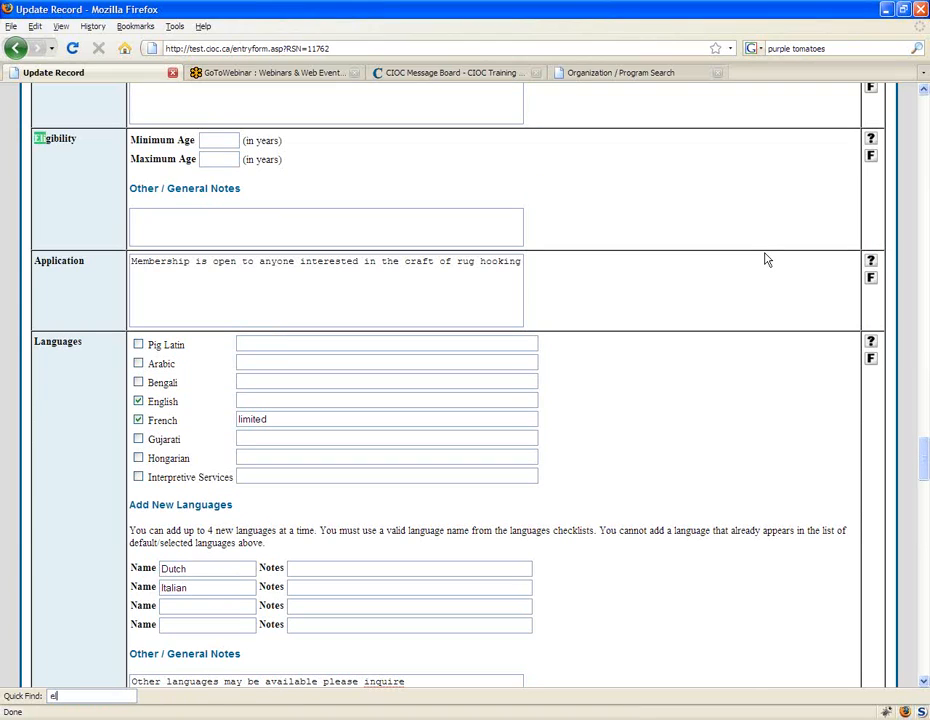
type("gibility")
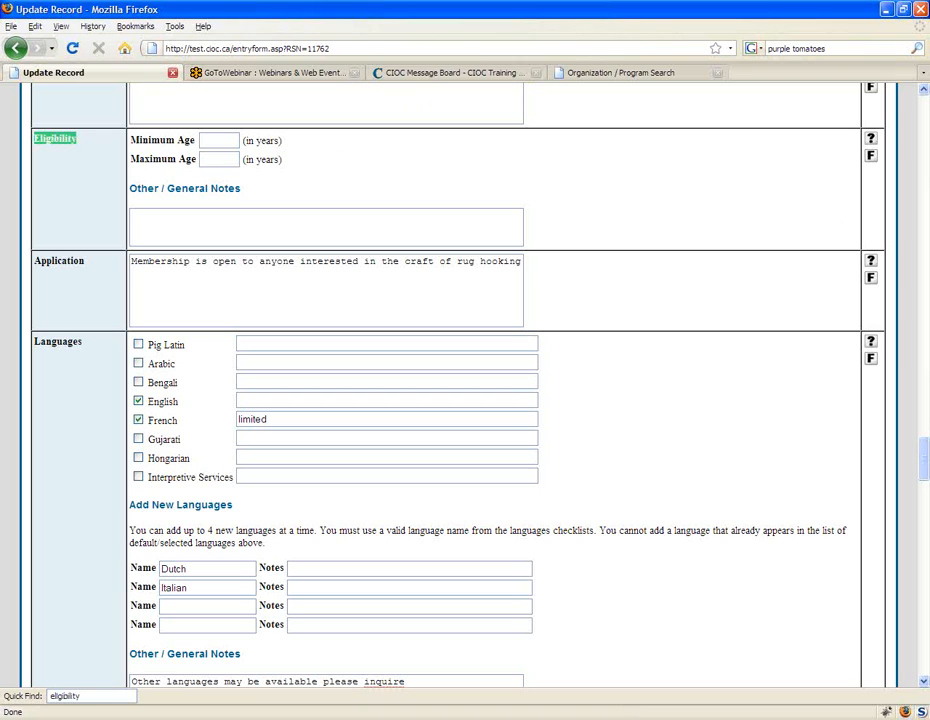
key("Tab")
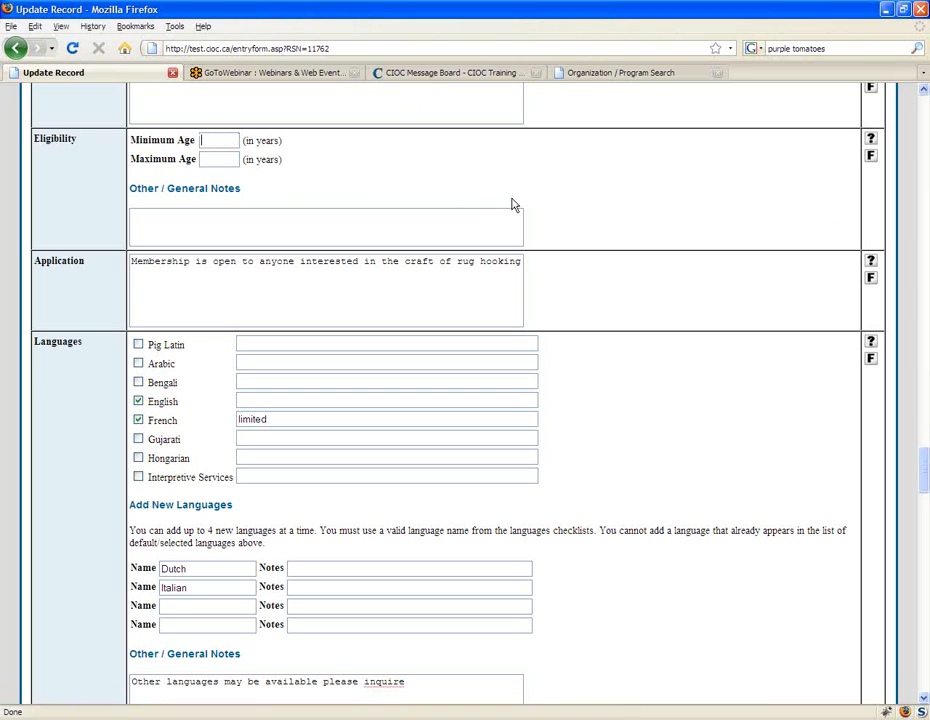
Step: Examine the Eligibility field's maximum age, minimum age and general notes boxes
scroll(513, 205, "up", 2)
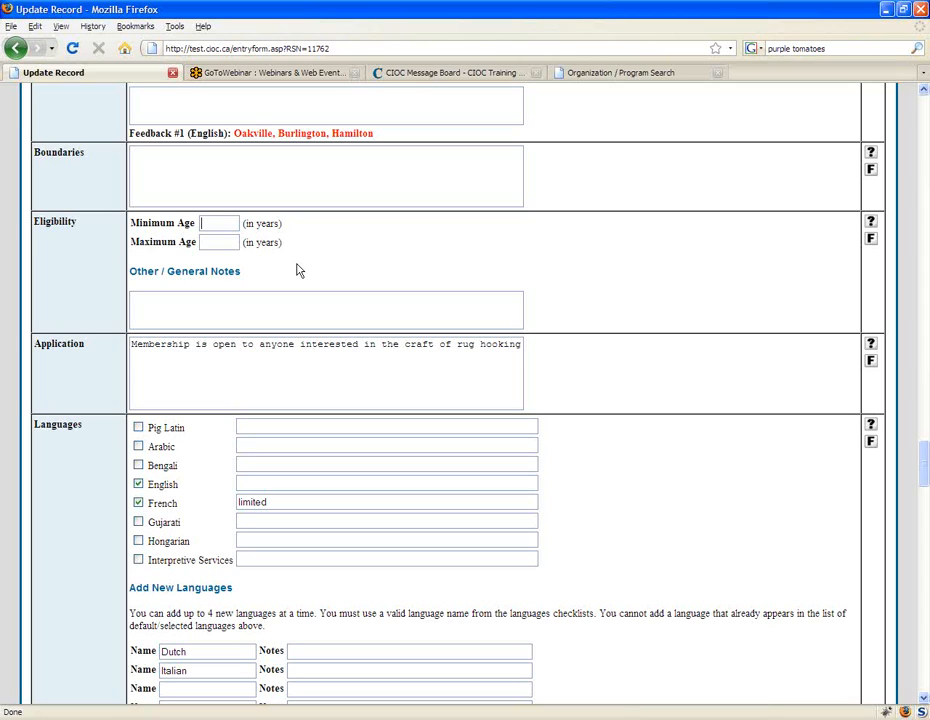
left_click(221, 242)
left_click(231, 223)
left_click(232, 300)
Step: Open the main menu, look over its options and return to the update form
left_click_drag(926, 468, 925, 112)
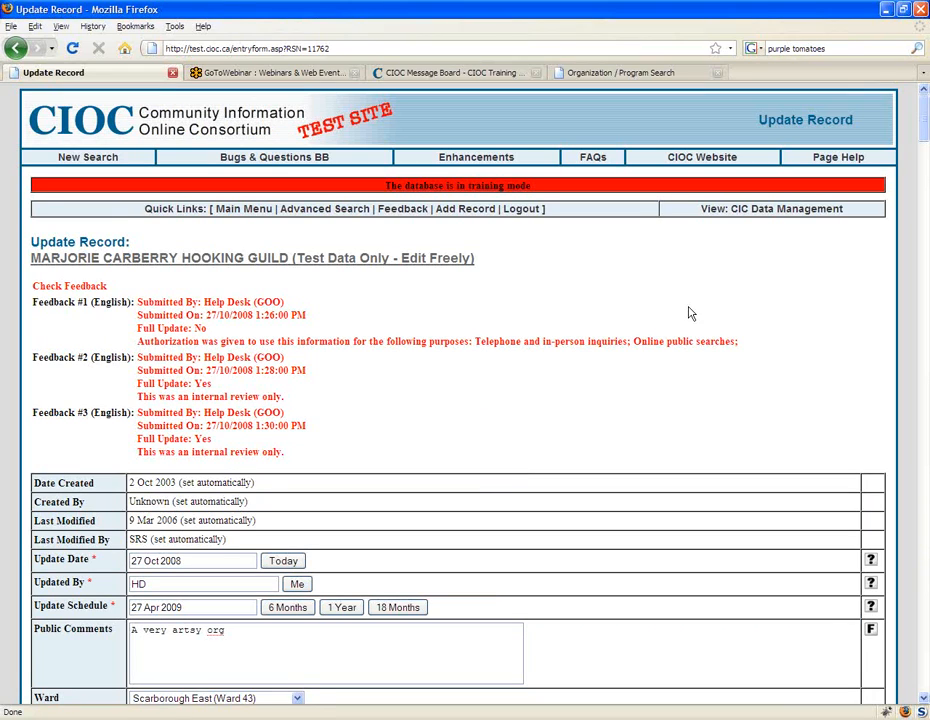
left_click(257, 209)
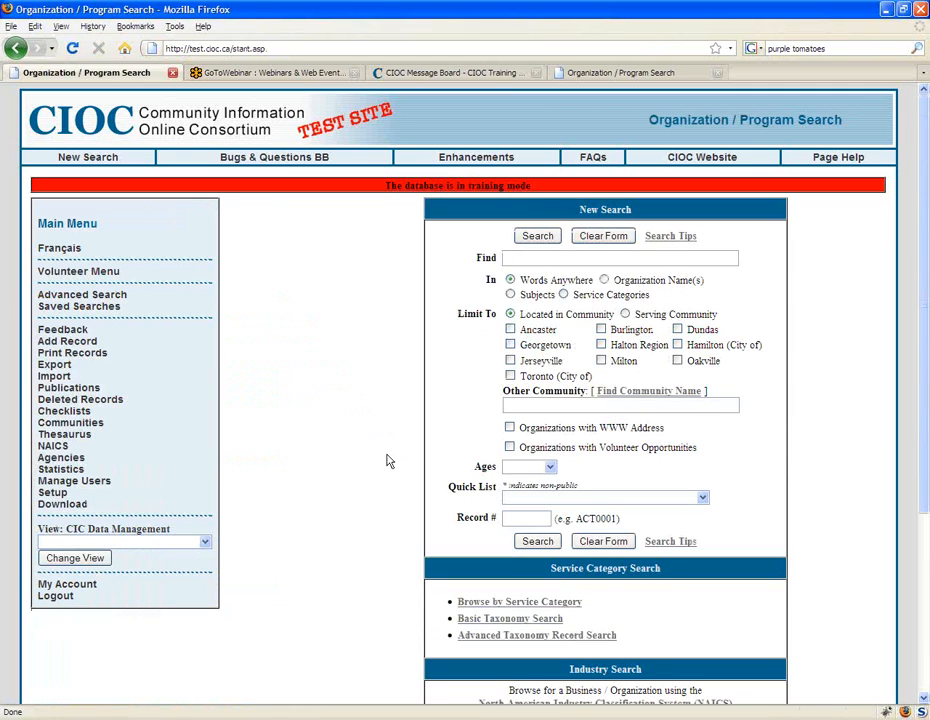
scroll(389, 461, "down", 1)
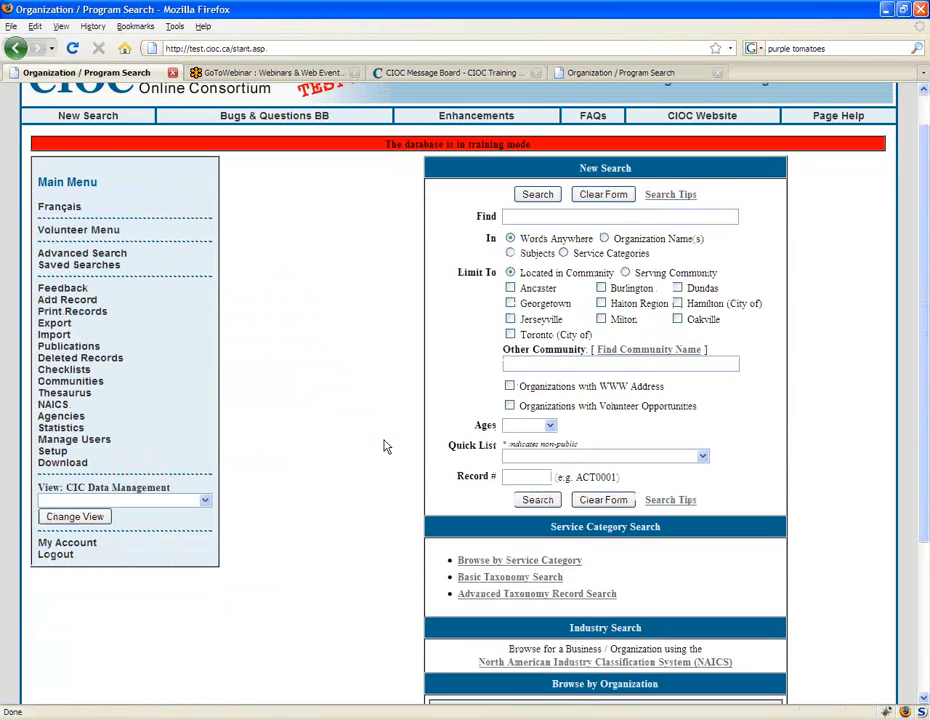
left_click(16, 47)
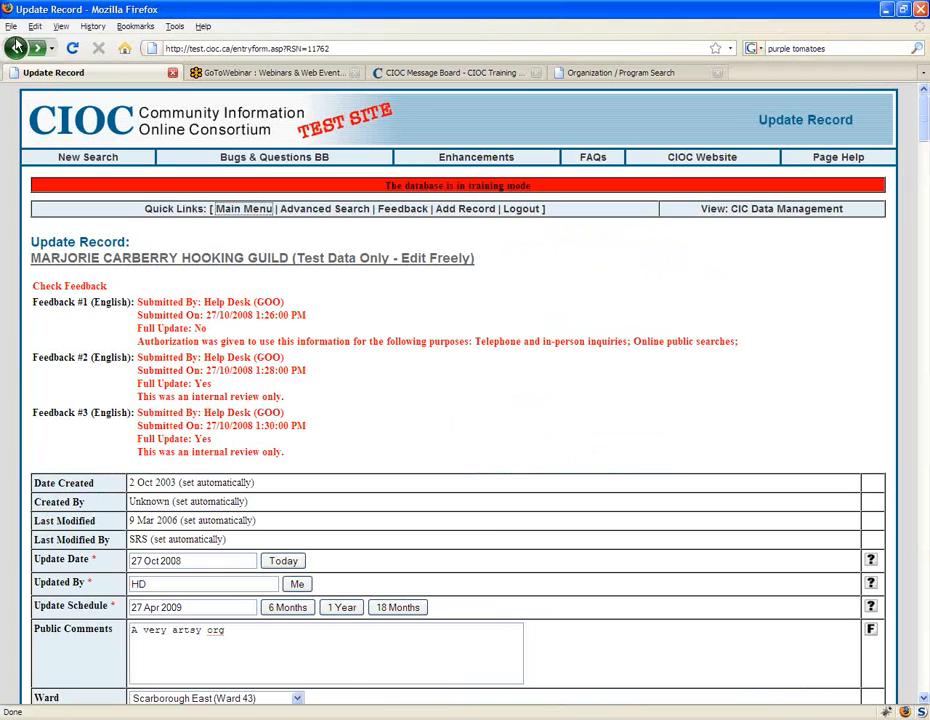
Step: Return to the record details, reopen the record's update form and submit it to reach the French version
left_click(16, 47)
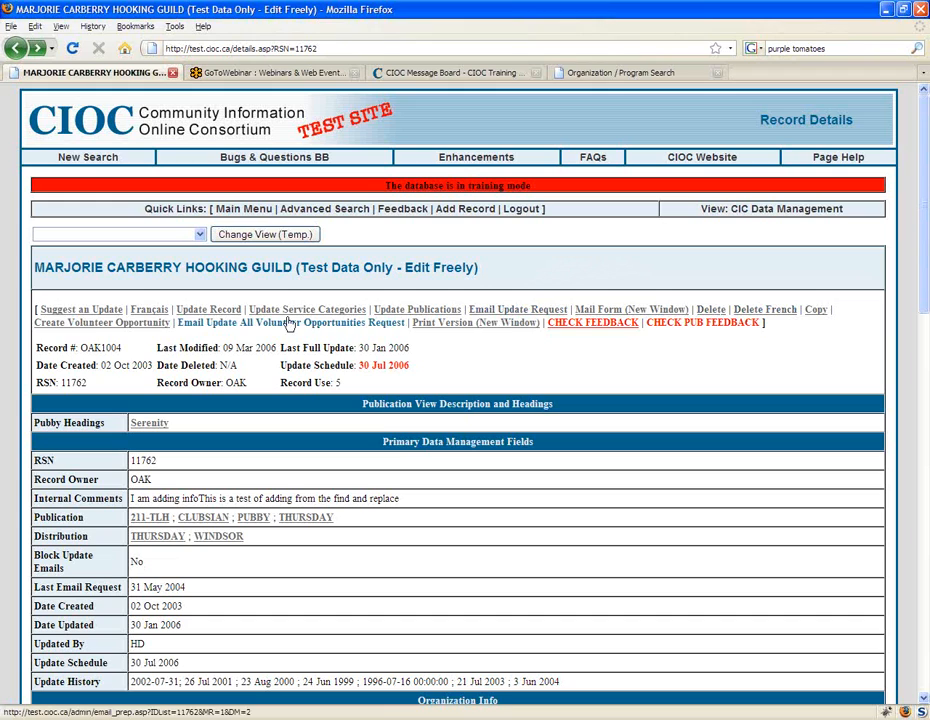
left_click(208, 309)
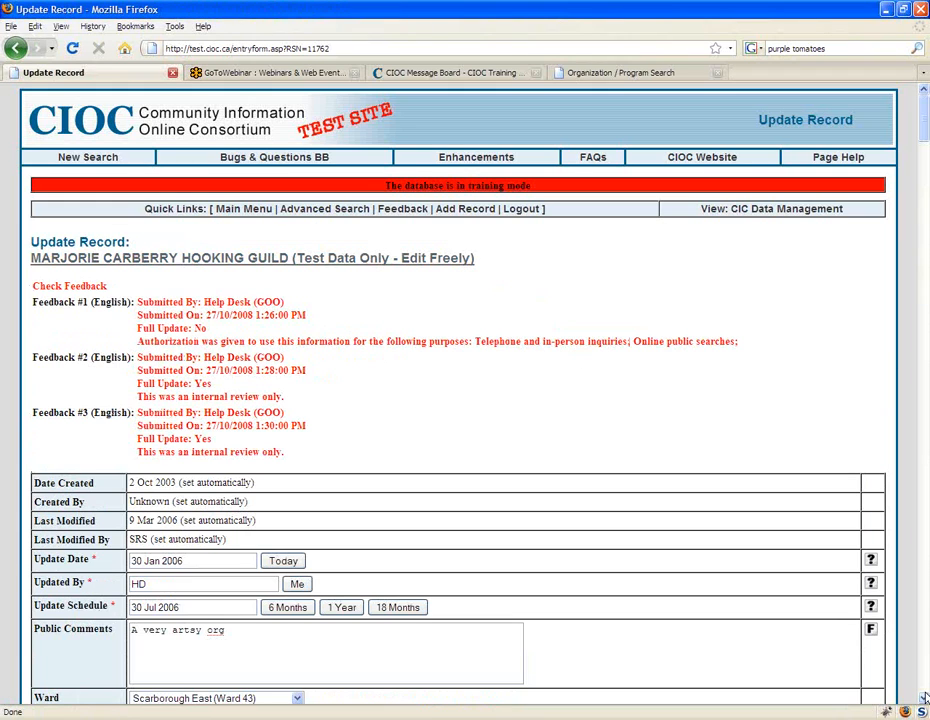
left_click(925, 698)
left_click(74, 566)
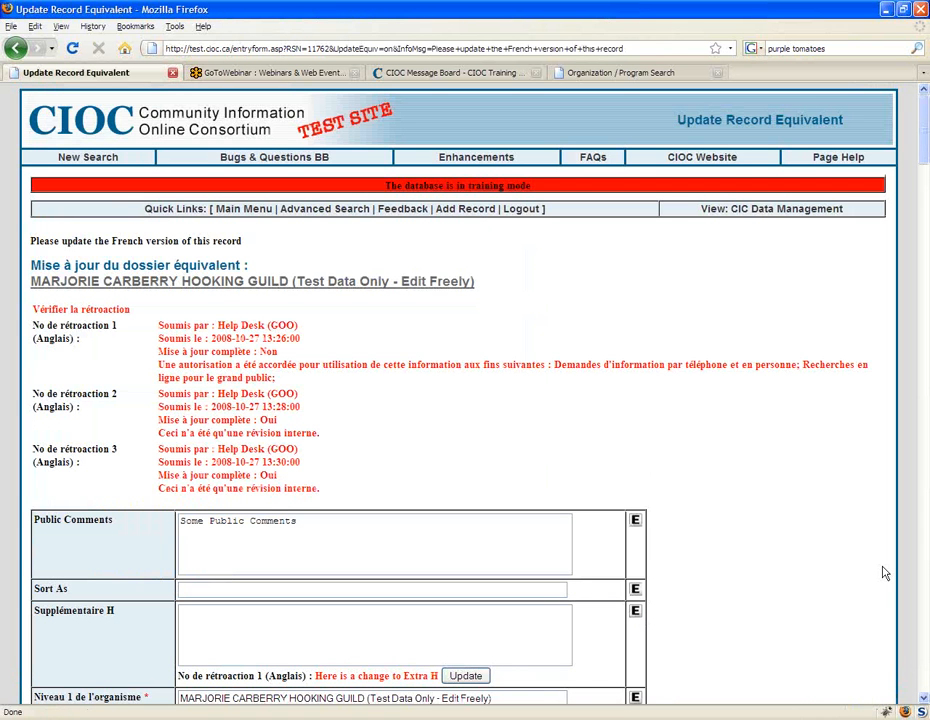
Step: Look through the French update form for the areas served field, Secteurs desservis
scroll(860, 570, "down", 1)
scroll(843, 567, "down", 4)
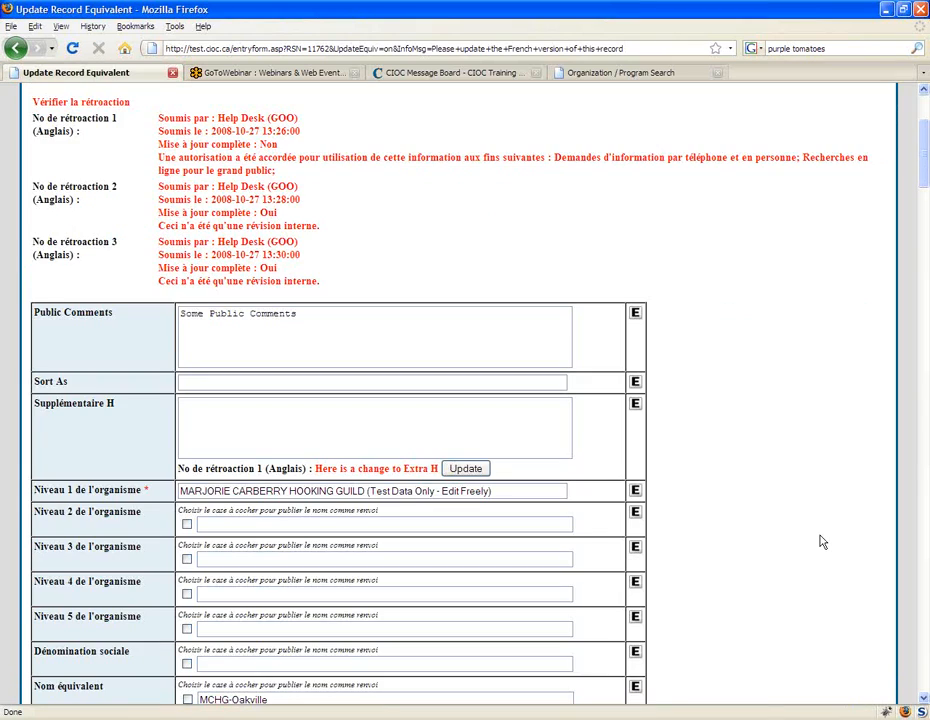
scroll(810, 550, "down", 8)
scroll(805, 570, "down", 1)
key("slash")
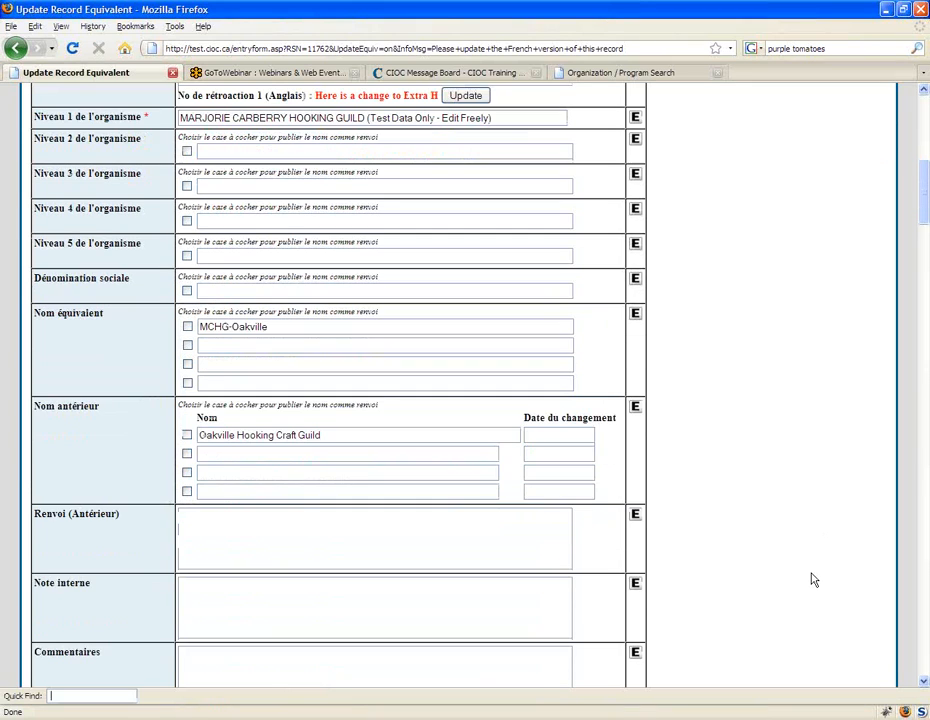
type("area")
key("BackSpace")
key("BackSpace")
key("BackSpace")
key("BackSpace")
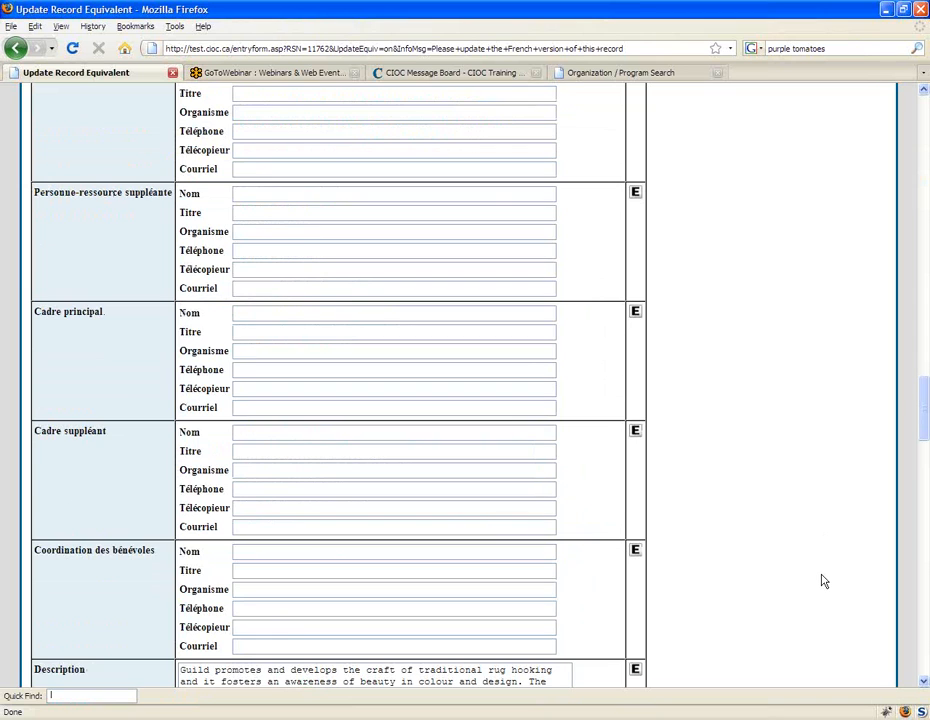
scroll(828, 576, "down", 1)
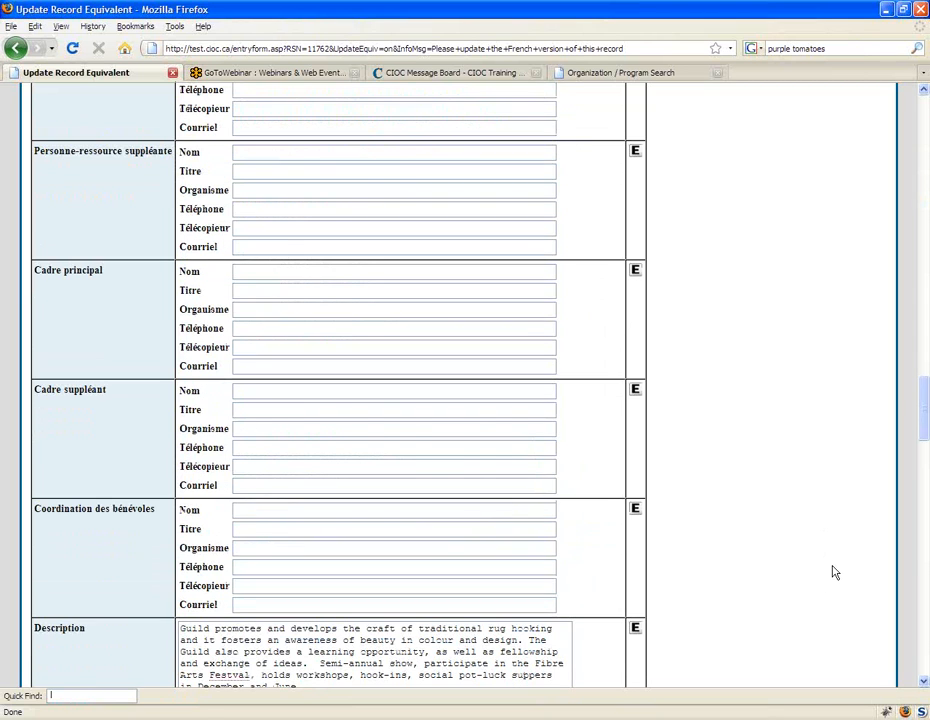
scroll(835, 572, "down", 15)
Step: Examine the Oakville entry in Secteurs desservis with its French note box and the general notes box
double_click(200, 393)
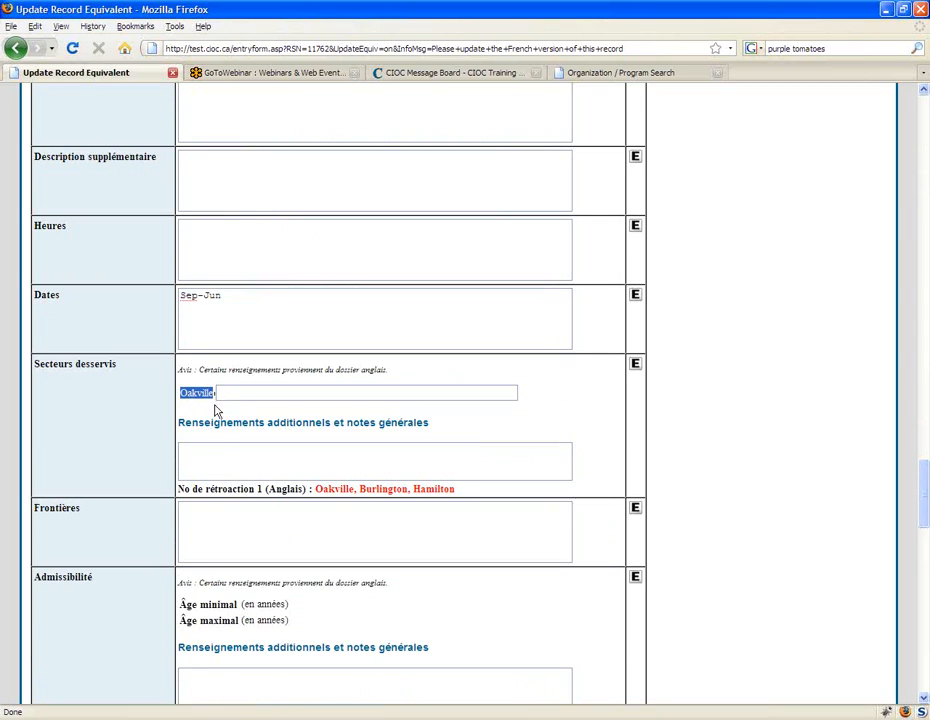
left_click(243, 396)
left_click(229, 466)
left_click_drag(180, 392, 217, 405)
Step: Examine the minimum and maximum age lines in the Admissibilité field, highlighting them and removing the highlight
scroll(212, 393, "down", 2)
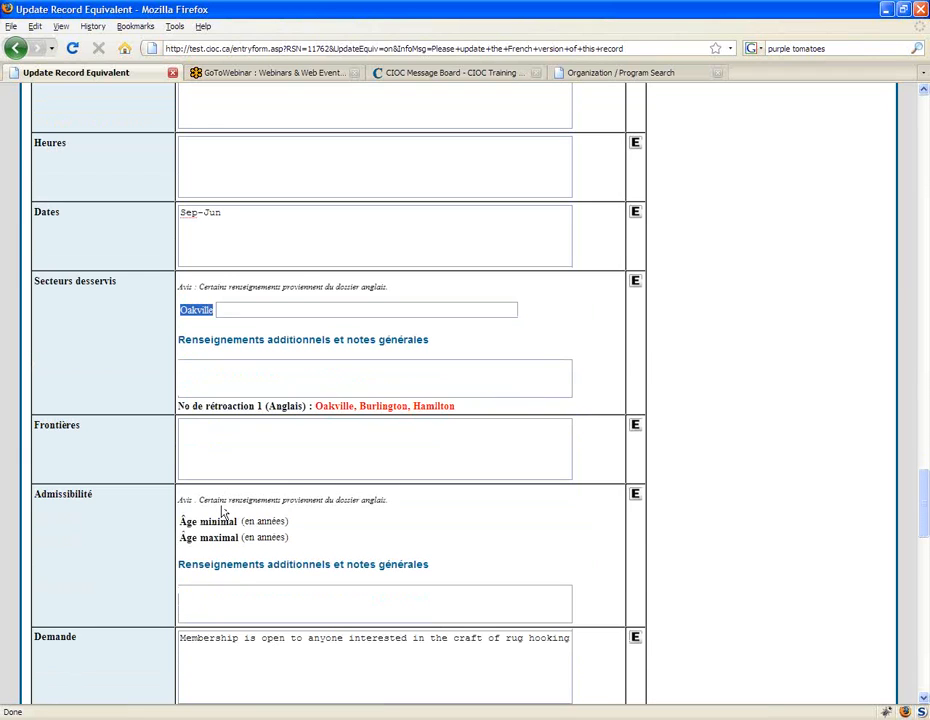
scroll(150, 495, "down", 1)
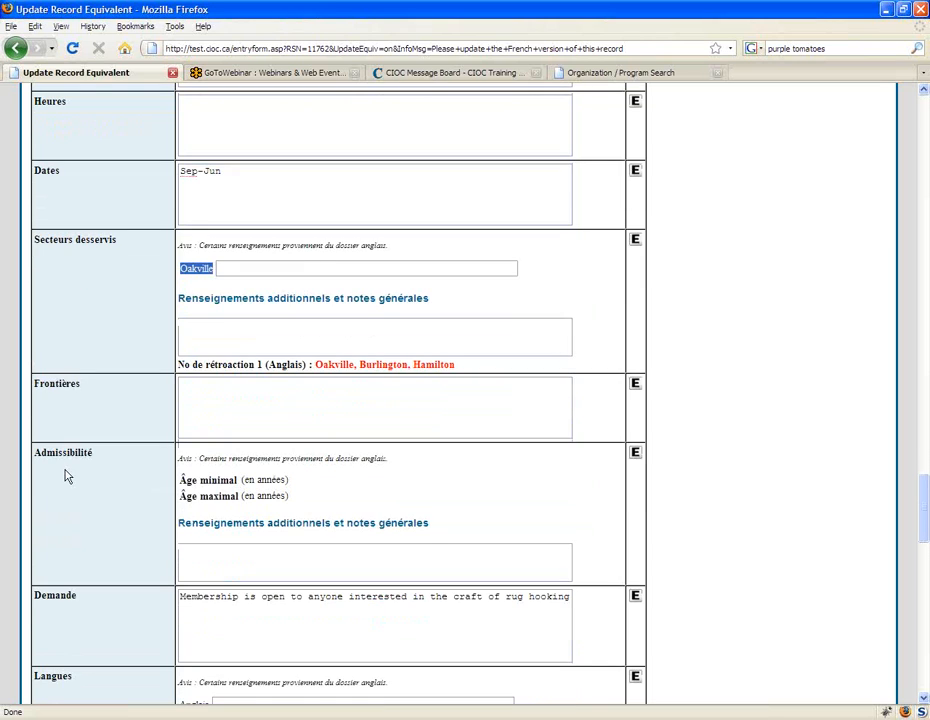
scroll(65, 476, "down", 1)
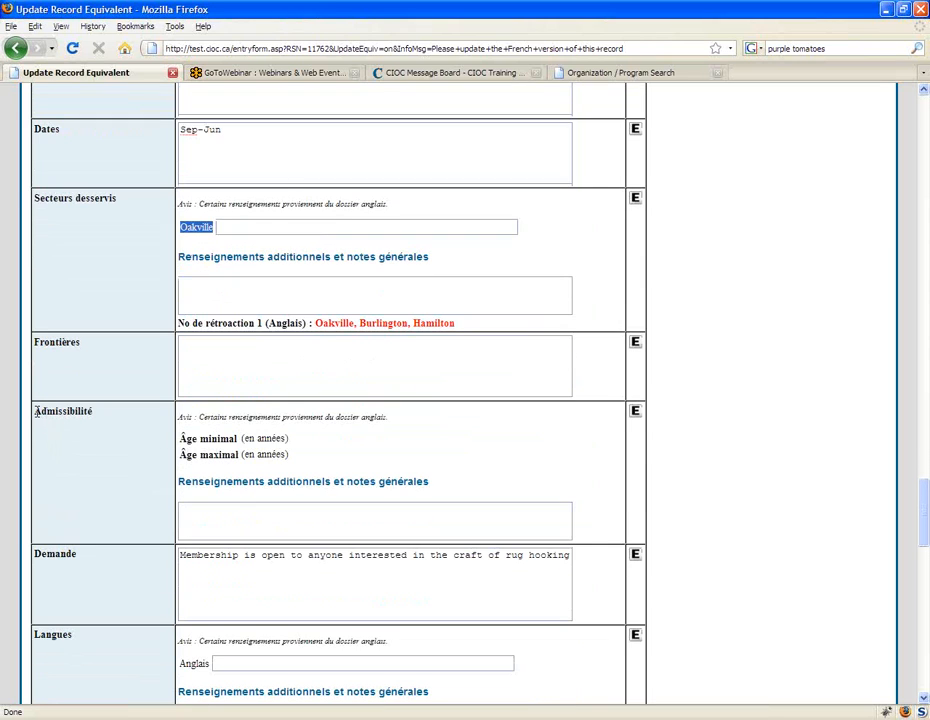
left_click_drag(180, 438, 241, 463)
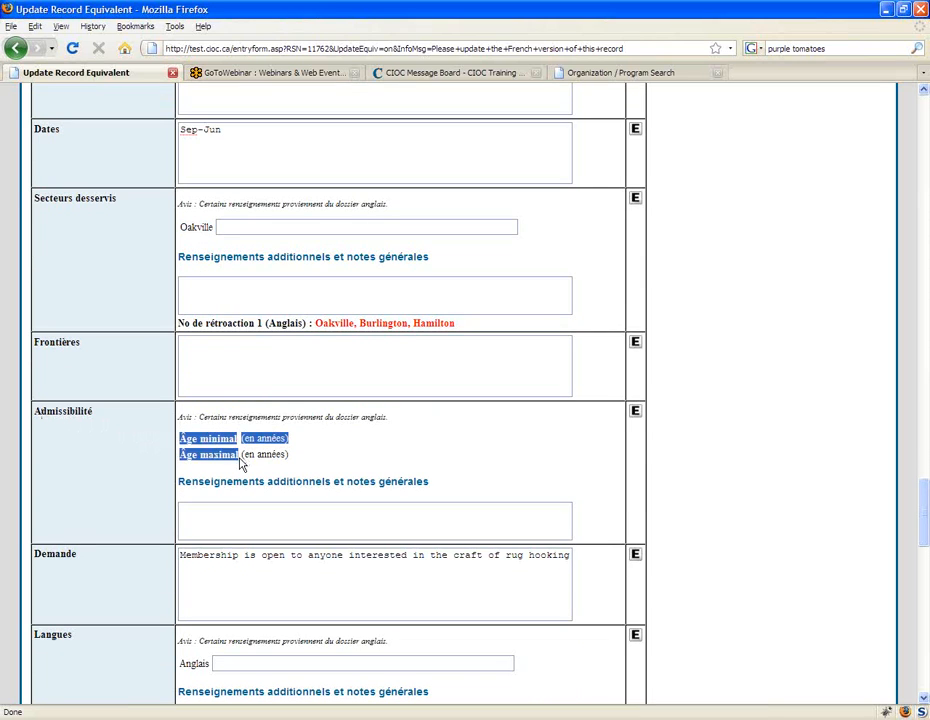
left_click(241, 463)
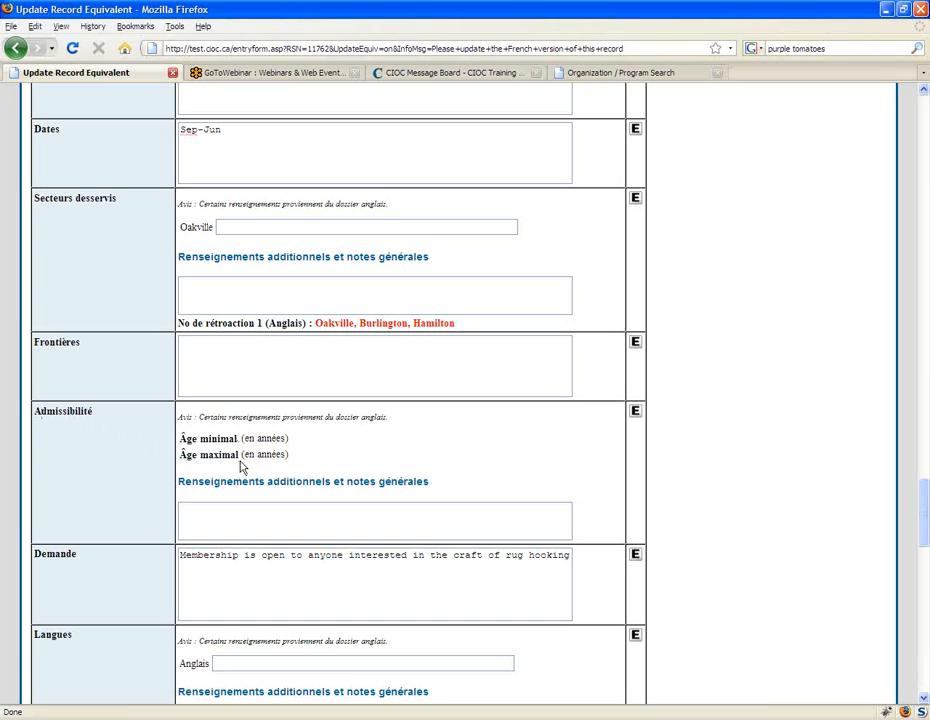
Step: Examine the Anglais entry in the French form's Langues field, highlighting the language name and placing the cursor in its note box
scroll(160, 501, "down", 2)
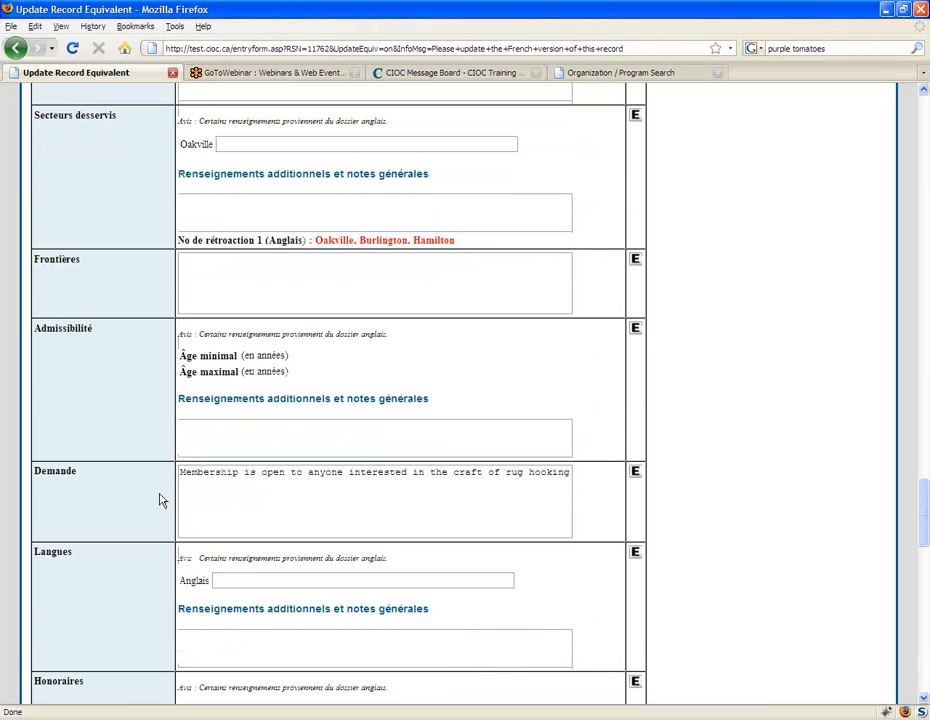
scroll(160, 498, "down", 1)
scroll(160, 494, "down", 4)
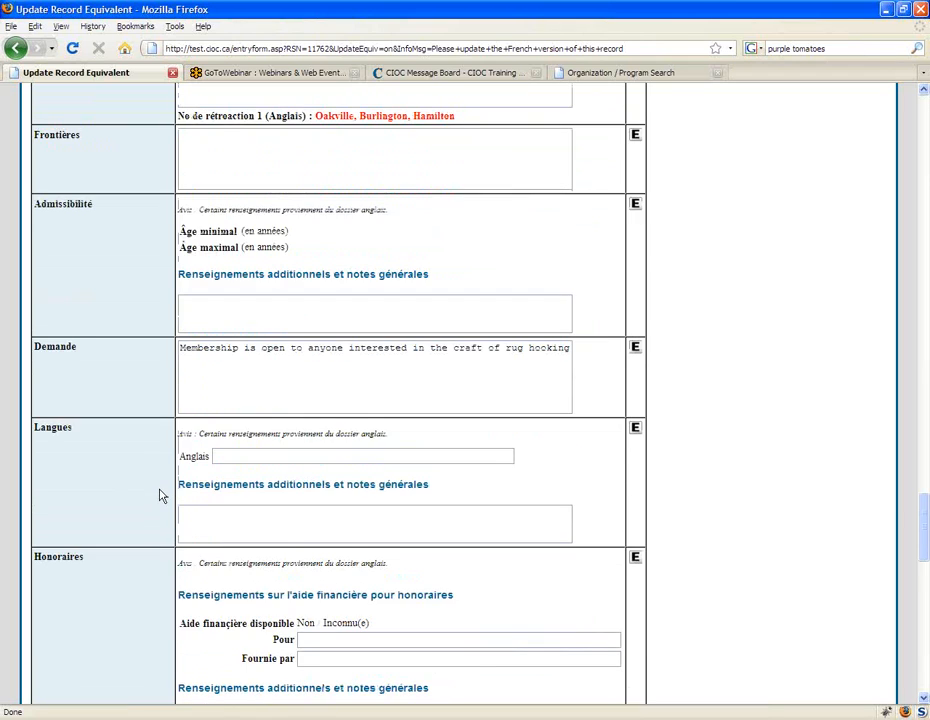
left_click_drag(180, 373, 212, 373)
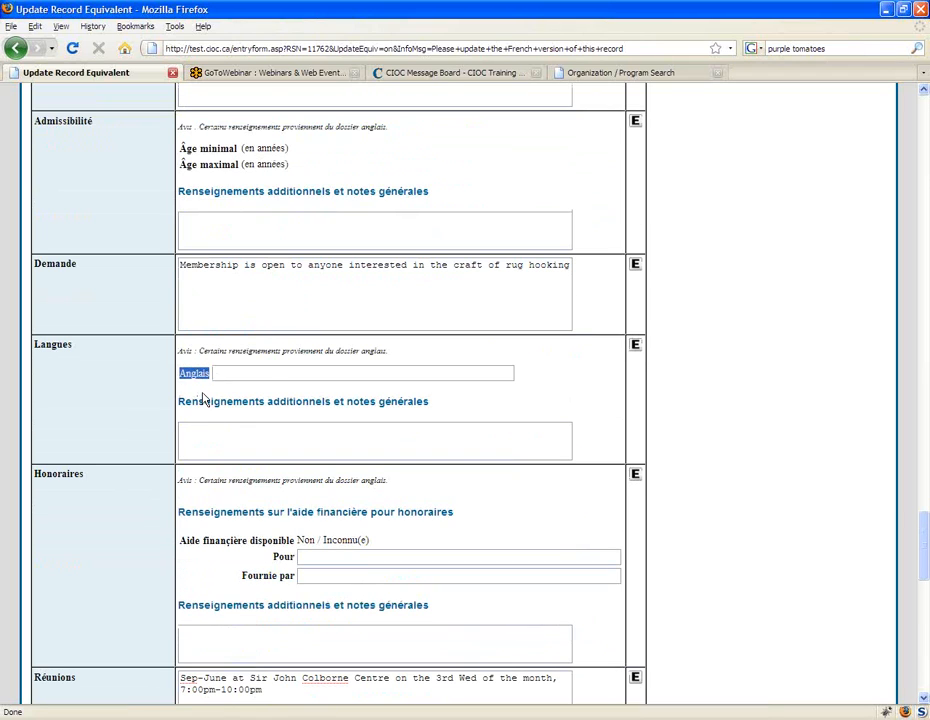
left_click(268, 374)
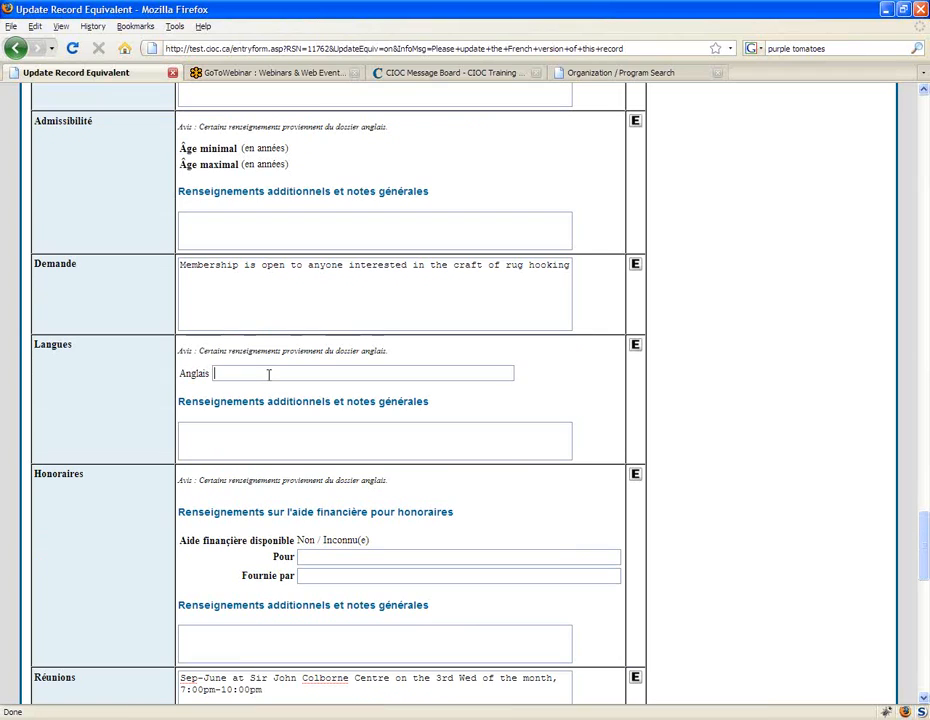
Step: View the English version of the Langues field, close that view and return to the record details
left_click(635, 345)
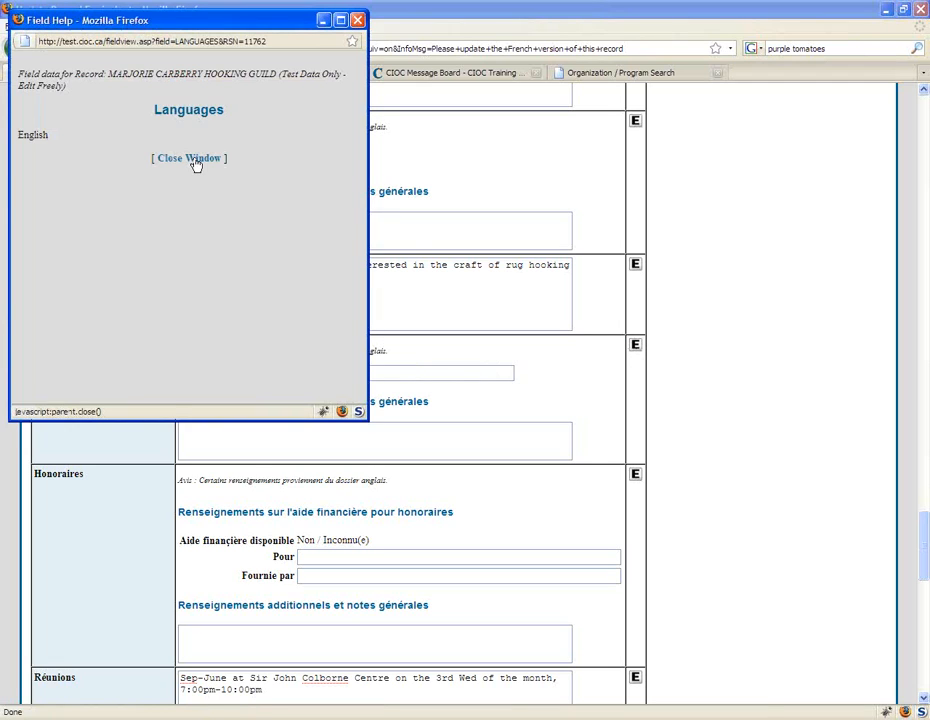
left_click(194, 160)
left_click(16, 49)
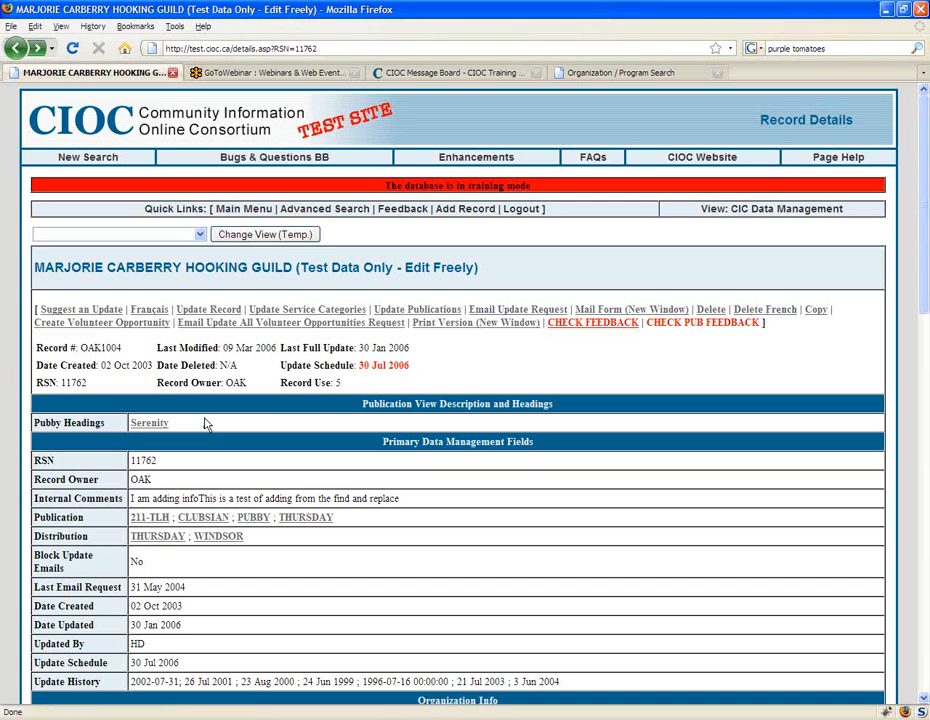
left_click(431, 159)
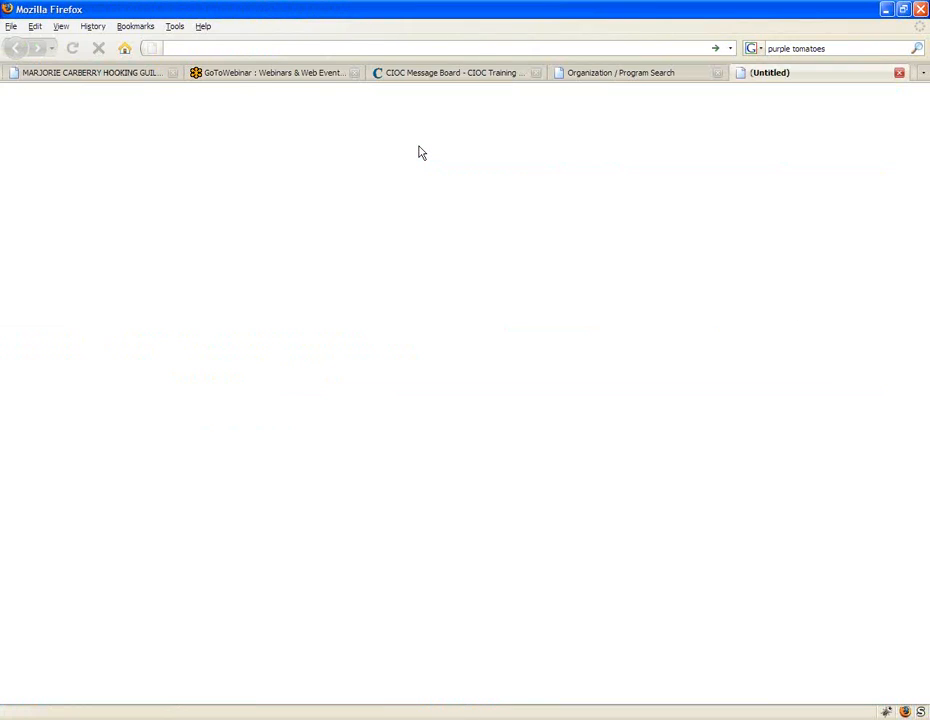
type("http://test.cioc.ca/volunteer")
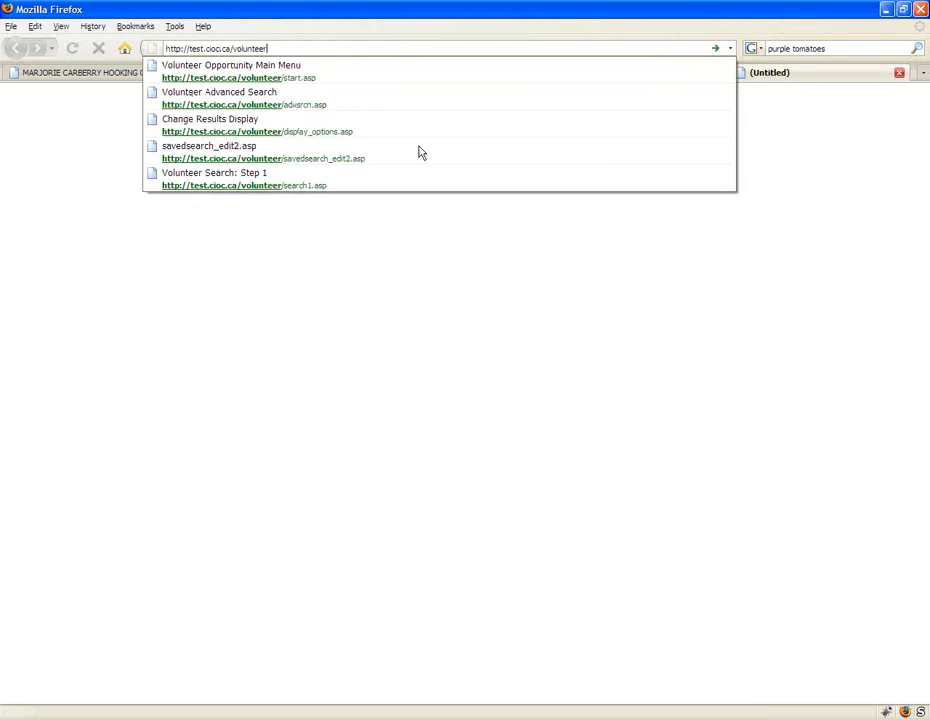
key("Return")
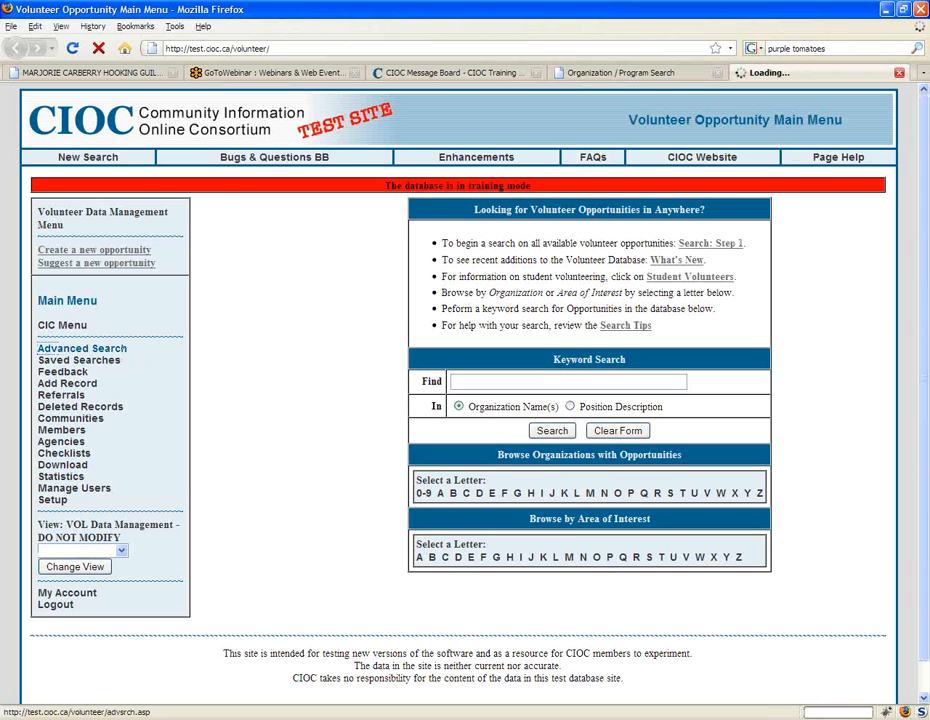
left_click(74, 246)
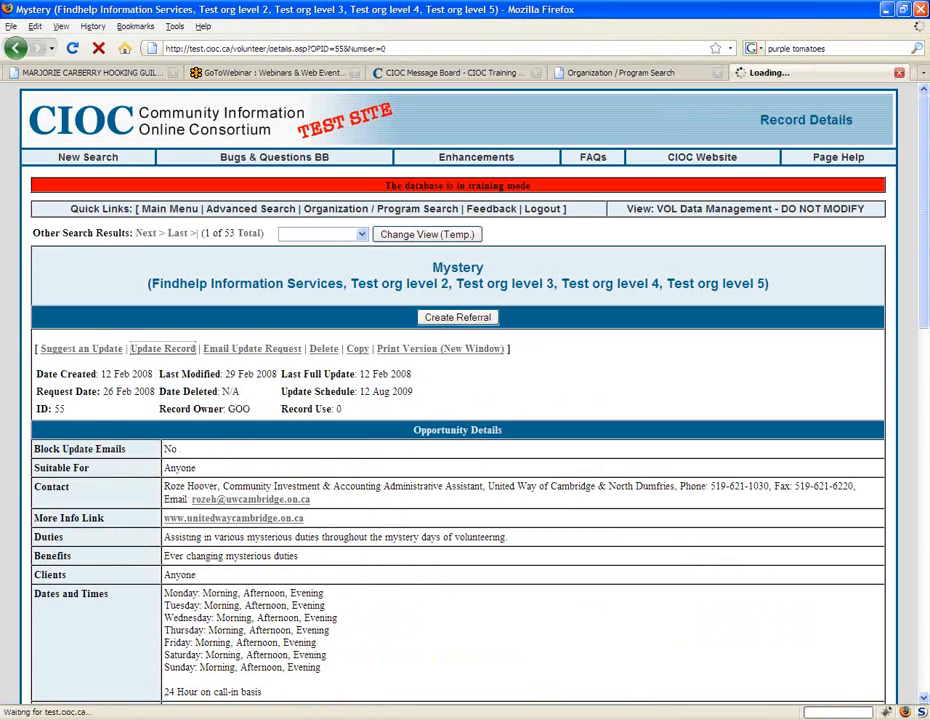
Step: Look through the Mystery opportunity's update form to the Number of Volunteers Needed field, highlighting its label and removing the highlight
scroll(572, 537, "down", 3)
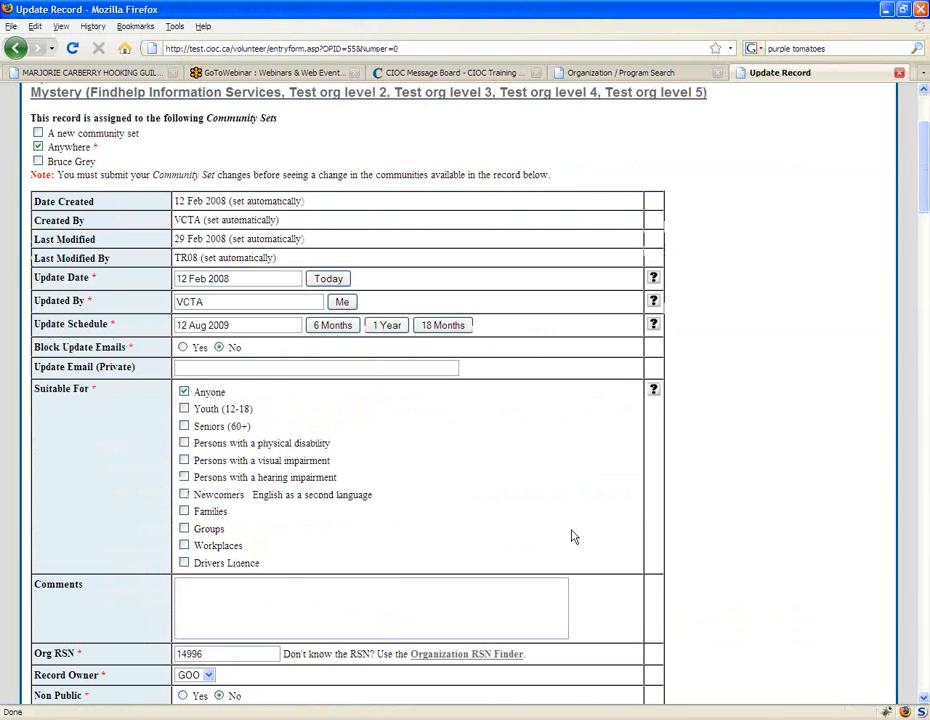
scroll(572, 537, "down", 2)
scroll(629, 570, "down", 11)
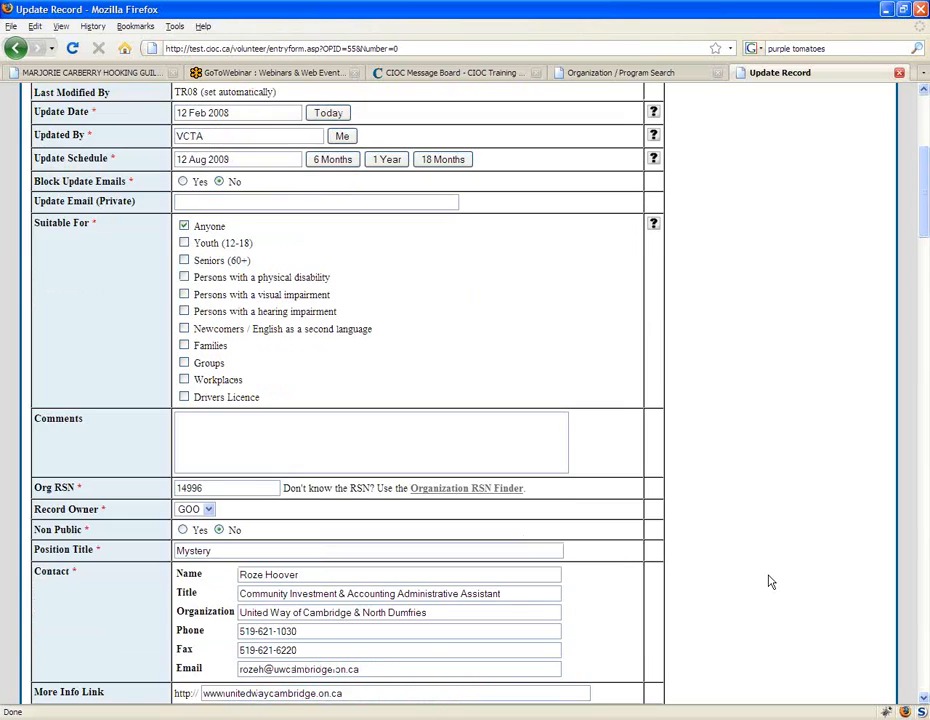
scroll(870, 575, "down", 6)
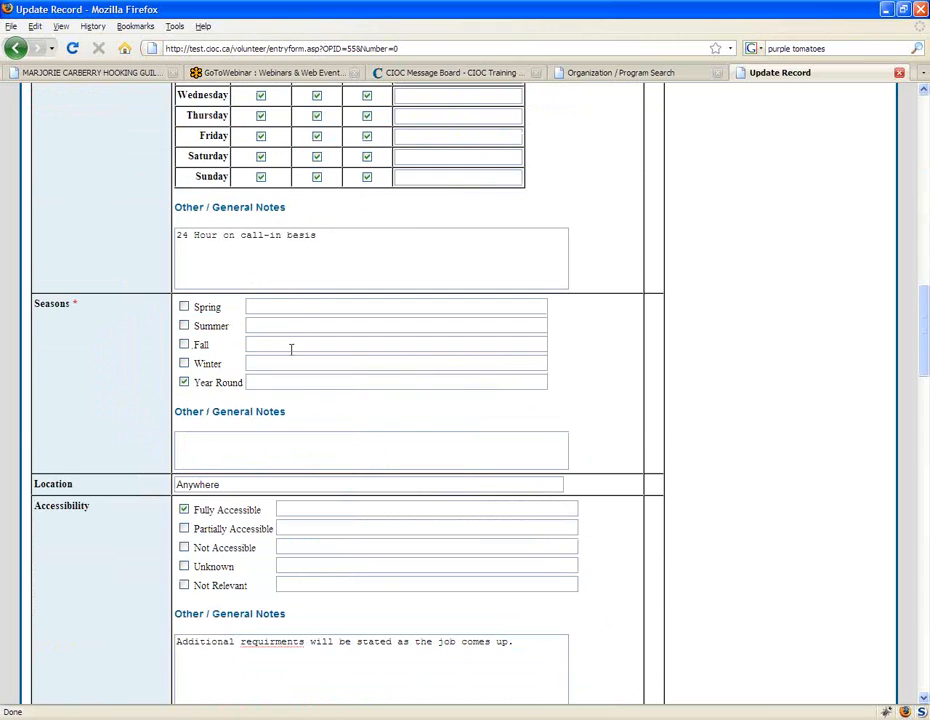
scroll(289, 333, "down", 1)
left_click_drag(924, 327, 927, 387)
left_click_drag(34, 246, 168, 246)
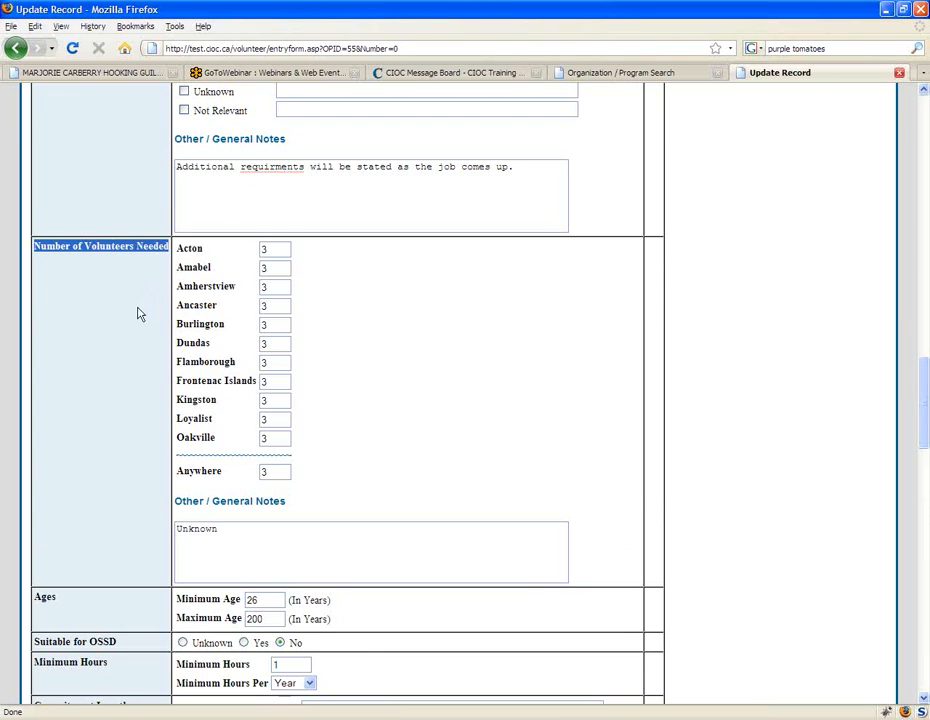
left_click(141, 373)
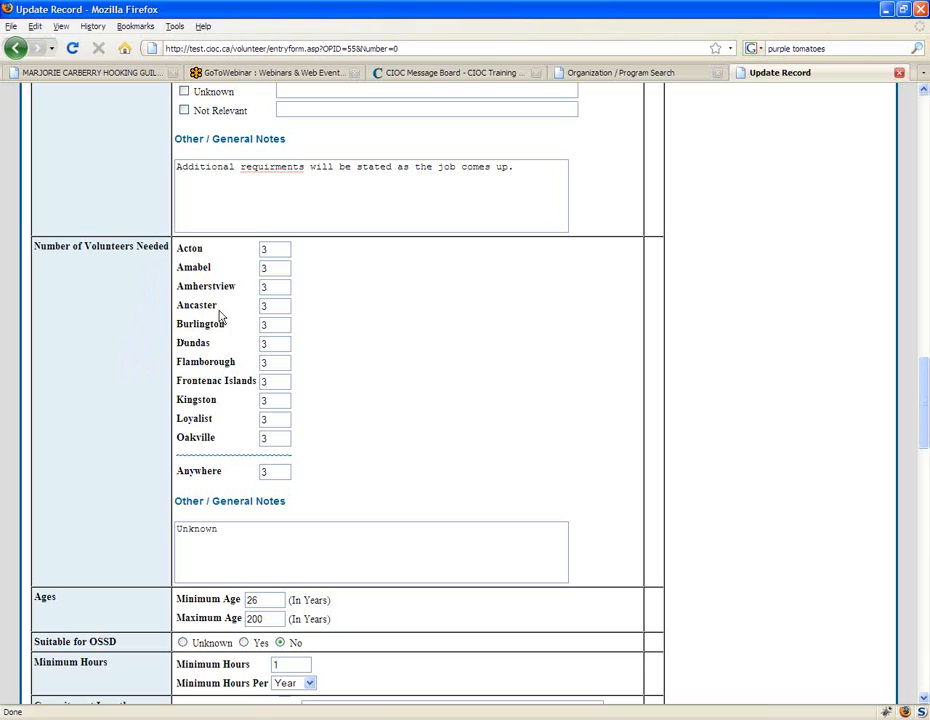
Step: Go through the volunteer count boxes from Acton to Anywhere and replace the field's general notes with "Total: 3"
left_click(269, 249)
left_click(278, 269)
left_click(273, 287)
left_click(277, 307)
left_click(270, 325)
left_click(271, 343)
left_click(272, 362)
left_click(272, 381)
left_click(270, 402)
left_click(272, 421)
left_click(268, 438)
left_click(276, 474)
left_click_drag(268, 536, 2, 475)
type("Total: 3")
Step: Examine the volunteer count boxes again from Acton to Loyalist, ending in the field's general notes
left_click(286, 250)
left_click(278, 268)
left_click(278, 288)
left_click(278, 307)
left_click(277, 326)
left_click(276, 345)
left_click(277, 364)
left_click(277, 383)
left_click(277, 402)
left_click(277, 421)
left_click(290, 535)
Step: Submit the volunteer opportunity's updates to reach its Areas of Interest form
scroll(458, 490, "down", 1)
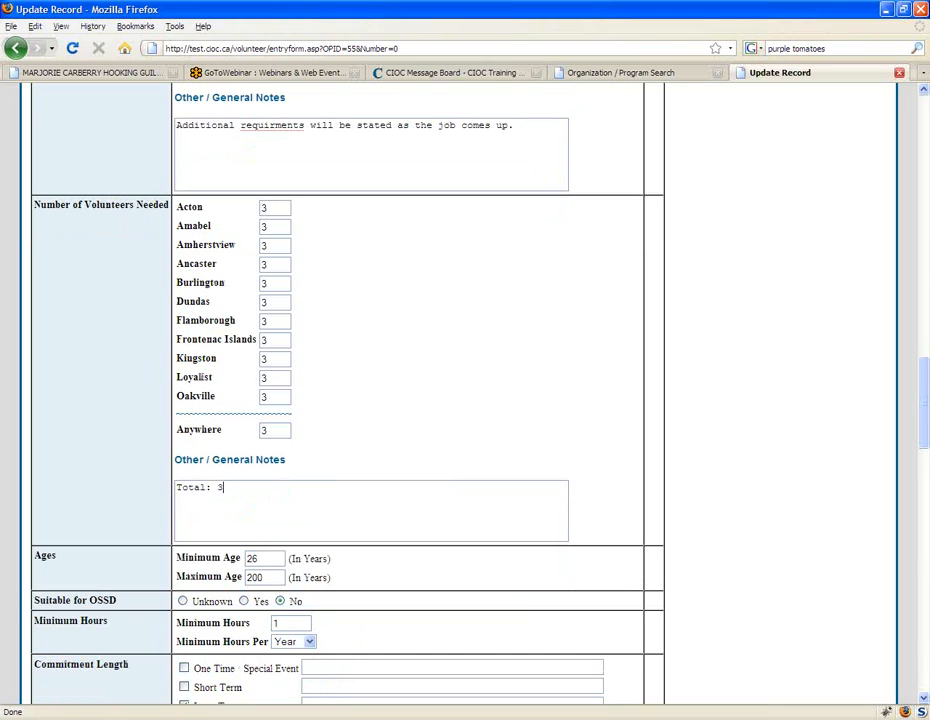
scroll(459, 484, "down", 1)
left_click_drag(925, 440, 926, 688)
left_click(104, 588)
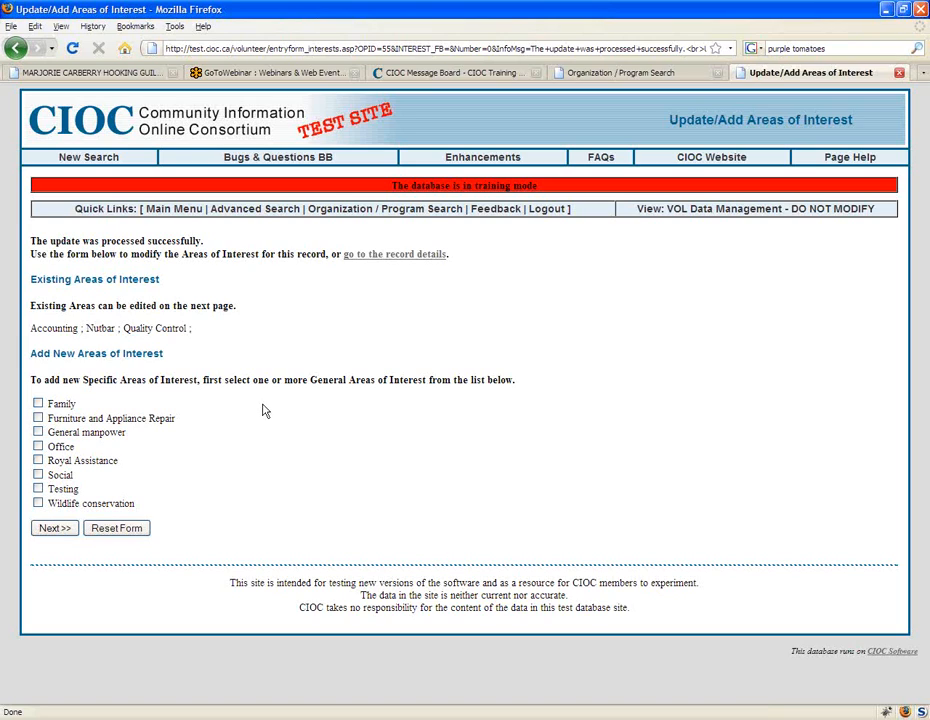
Step: Review the existing areas of interest, select the general areas Family and Office and continue to their specific areas
left_click_drag(200, 330, 30, 325)
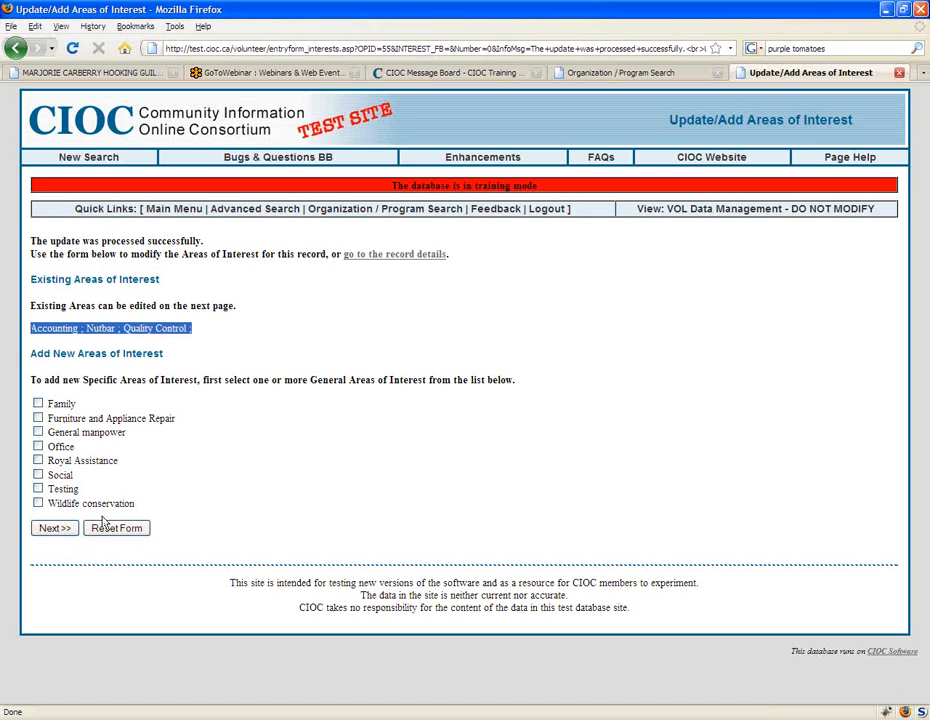
left_click(218, 455)
left_click(38, 404)
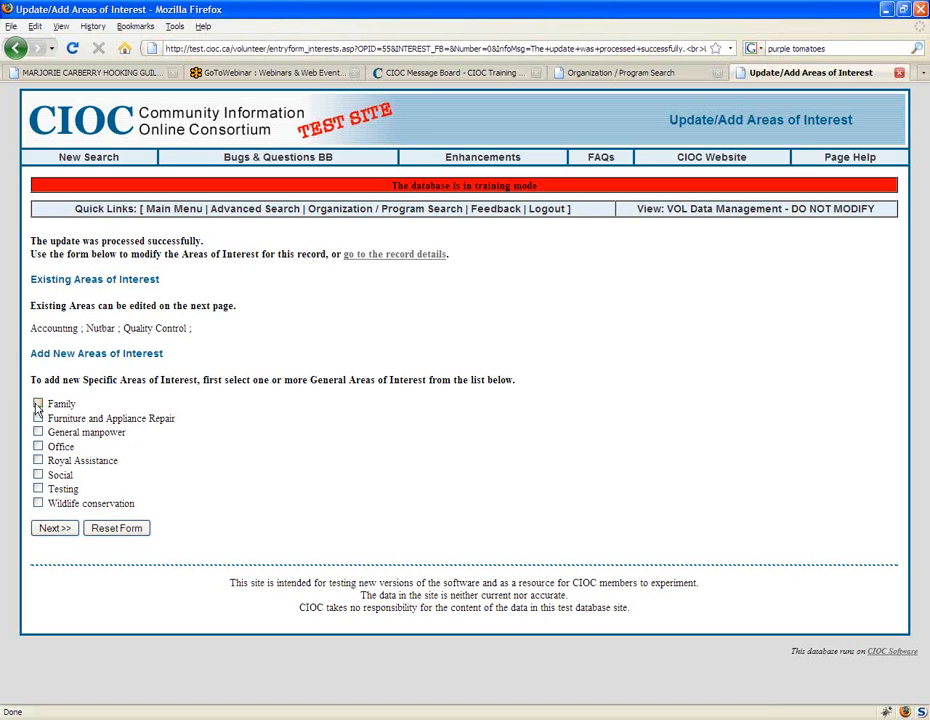
left_click(38, 446)
left_click(55, 530)
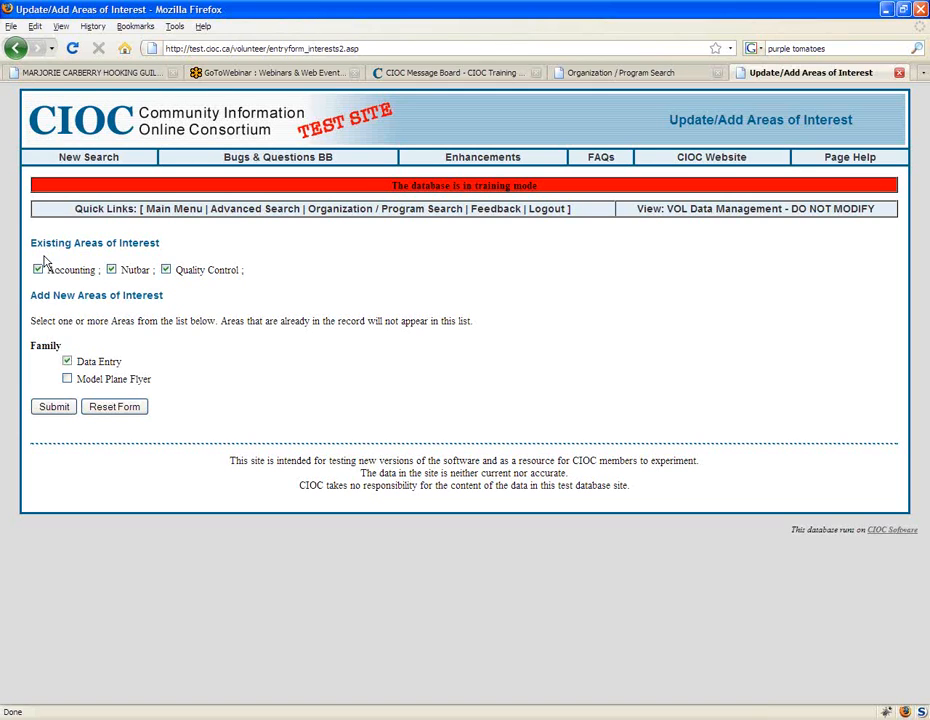
Step: Return to the general areas of interest page and examine the existing areas list and the record details link
left_click(13, 49)
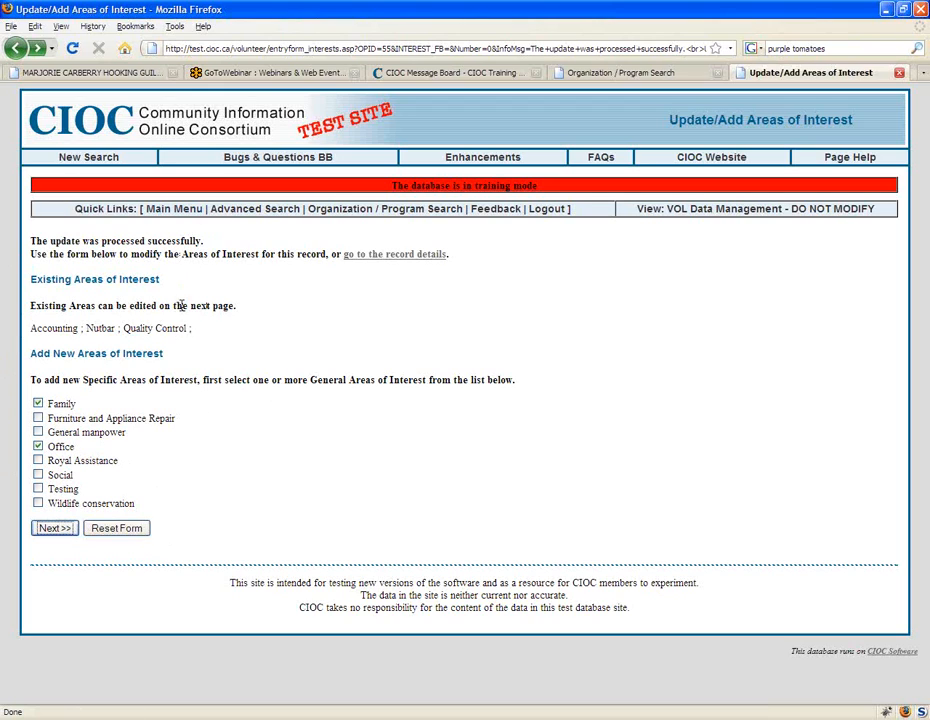
left_click_drag(197, 331, 28, 328)
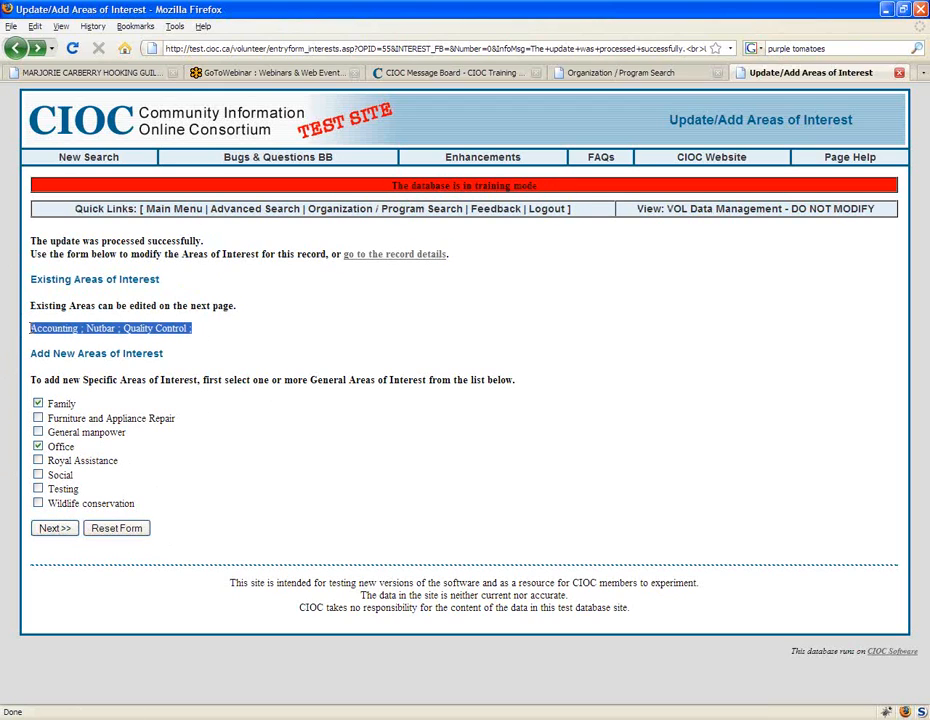
left_click(407, 256)
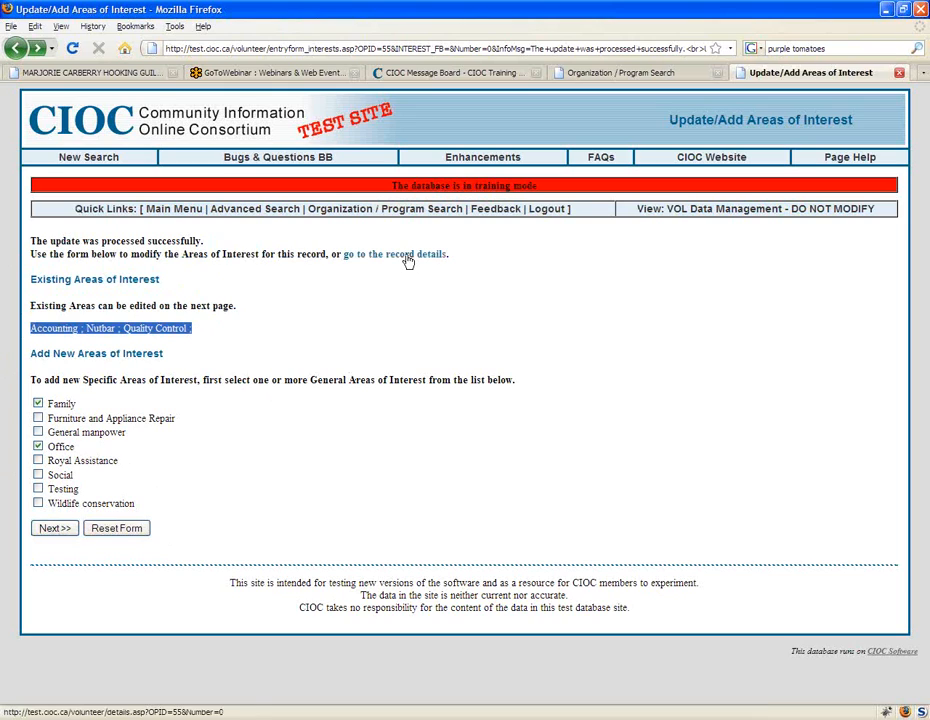
left_click(261, 350)
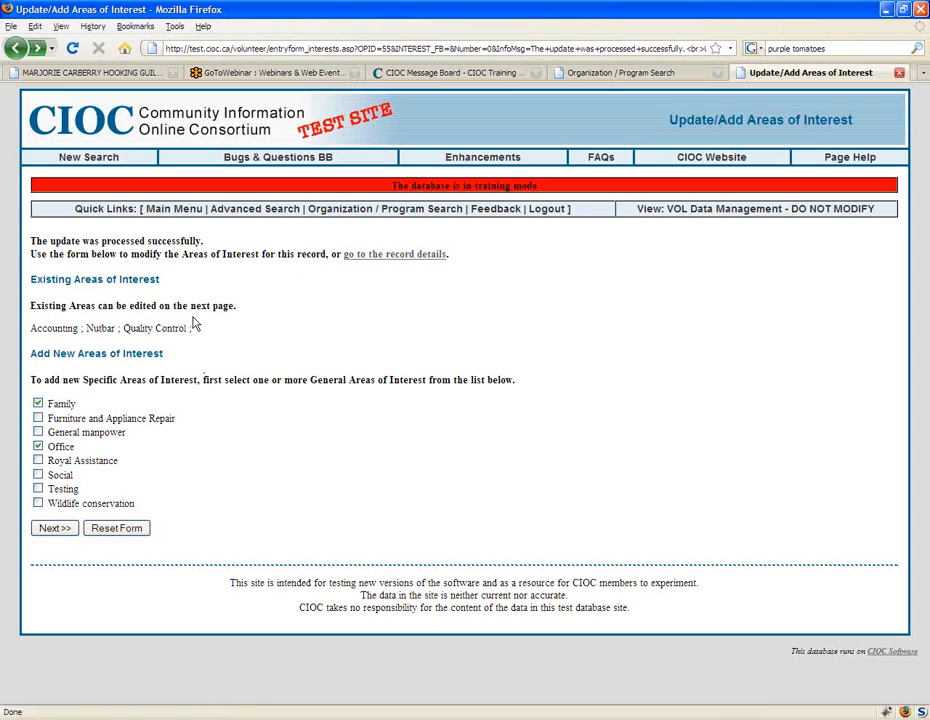
left_click_drag(195, 325, 28, 330)
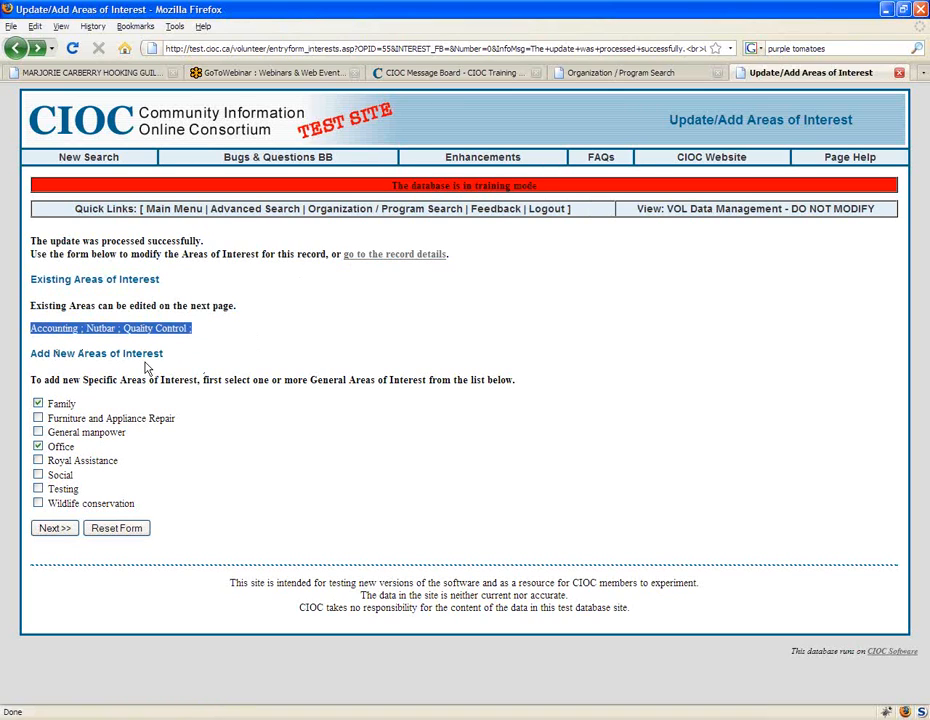
left_click(145, 368)
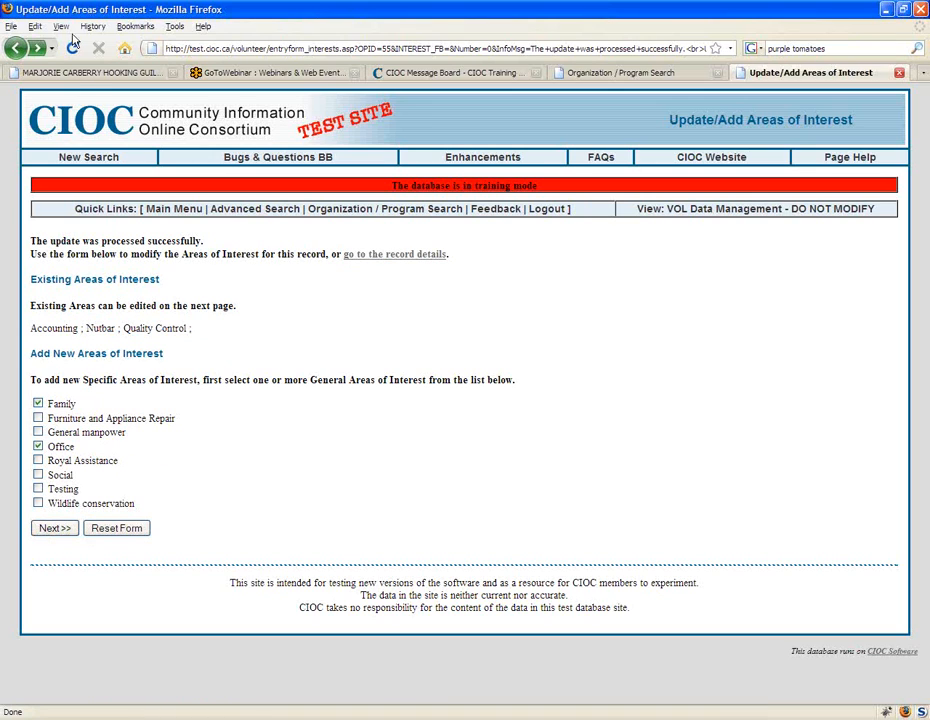
Step: Go back to the opportunity's update form and examine the Display Until date, highlighting its value
left_click(14, 55)
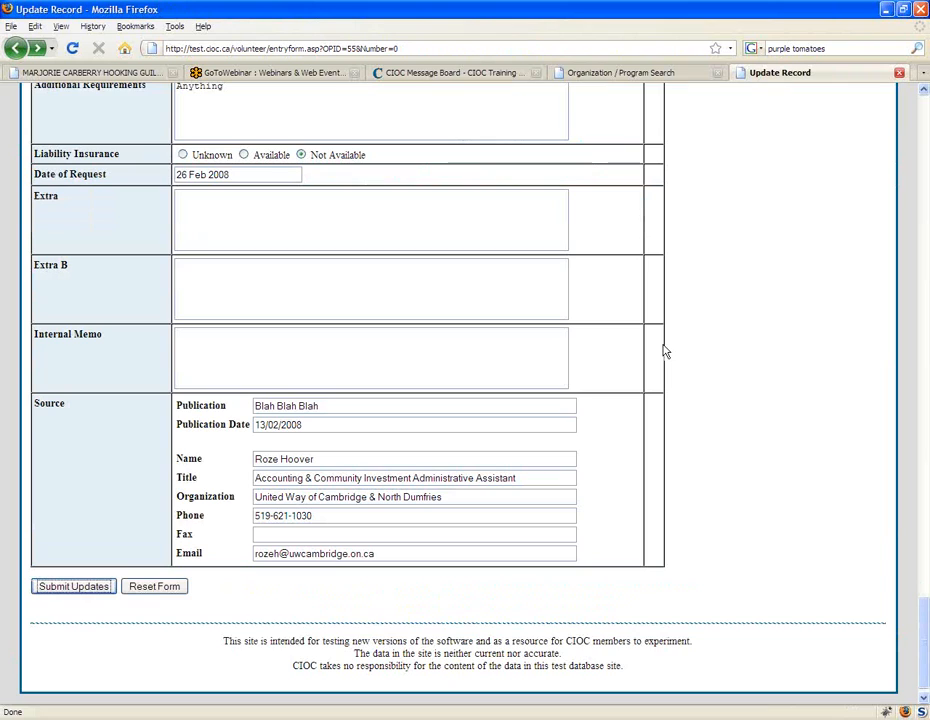
scroll(660, 380, "up", 5)
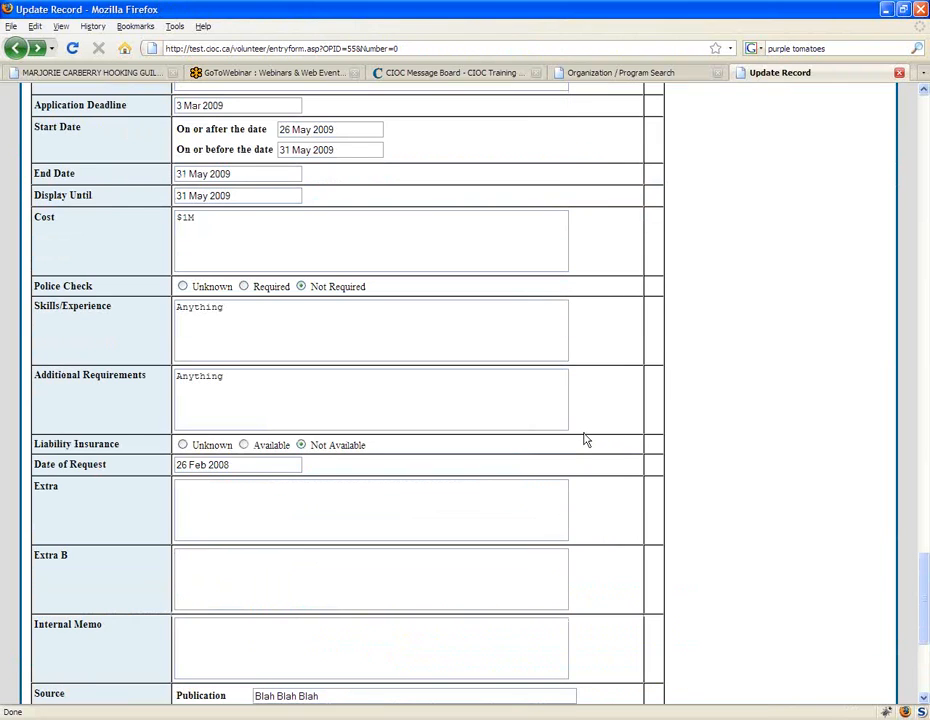
scroll(586, 440, "up", 1)
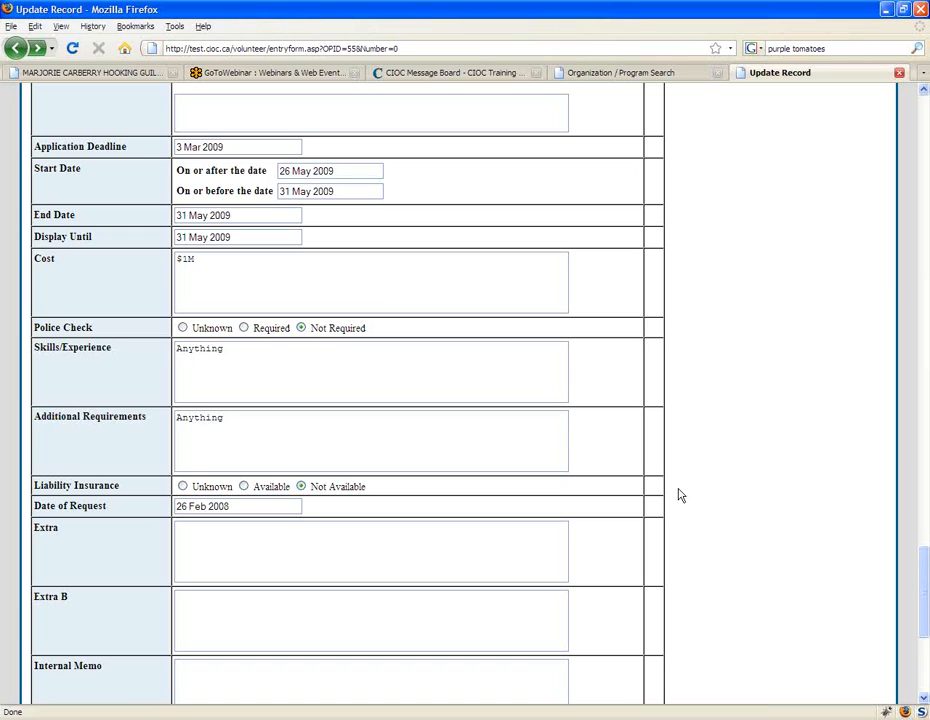
scroll(679, 495, "up", 1)
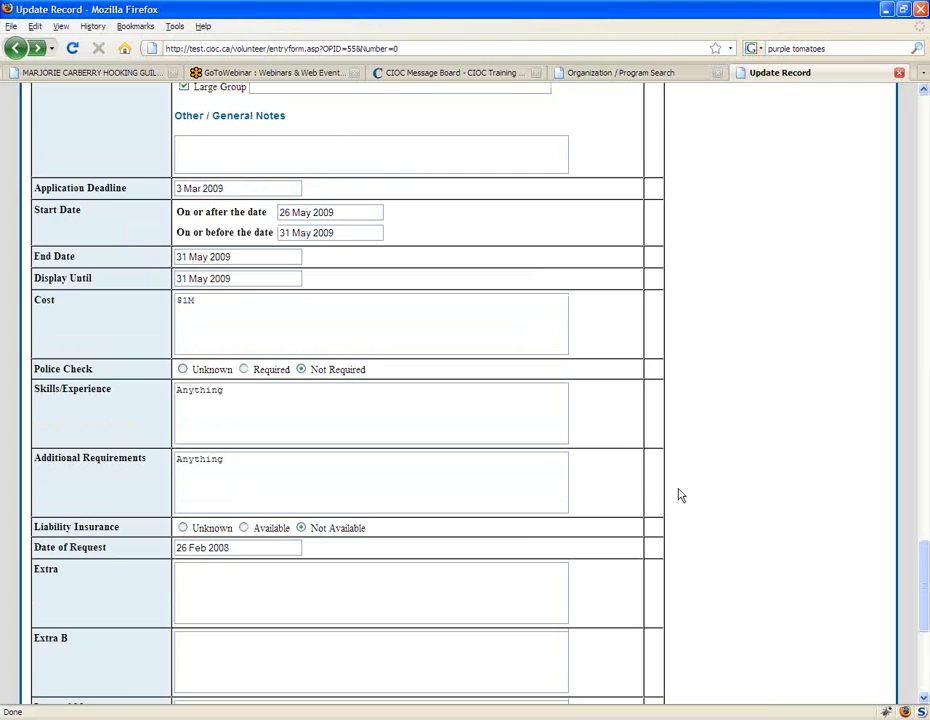
scroll(679, 495, "up", 2)
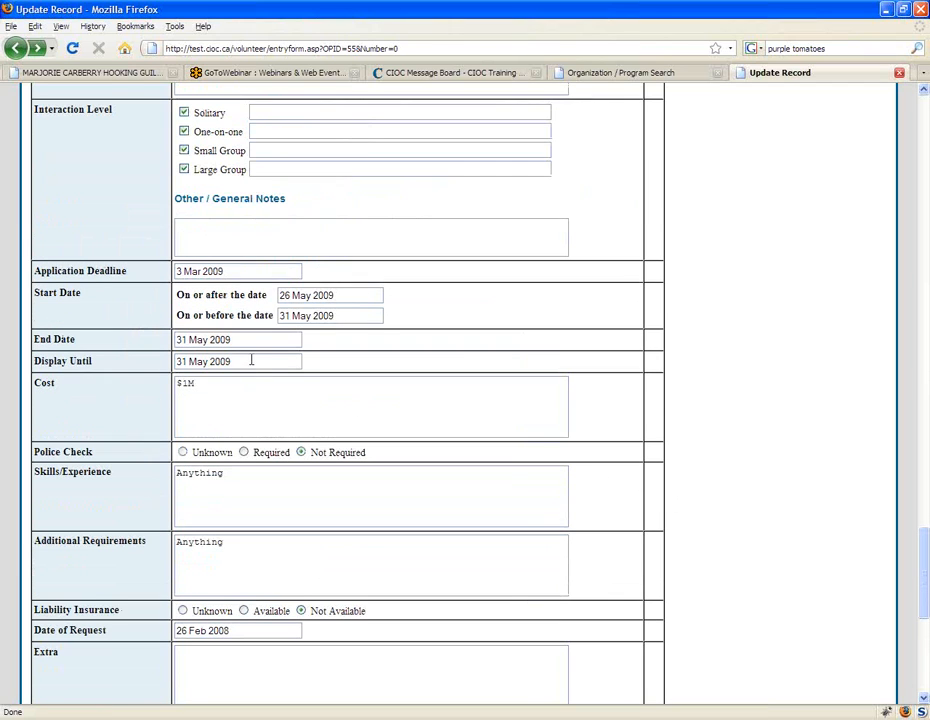
left_click_drag(251, 361, 135, 358)
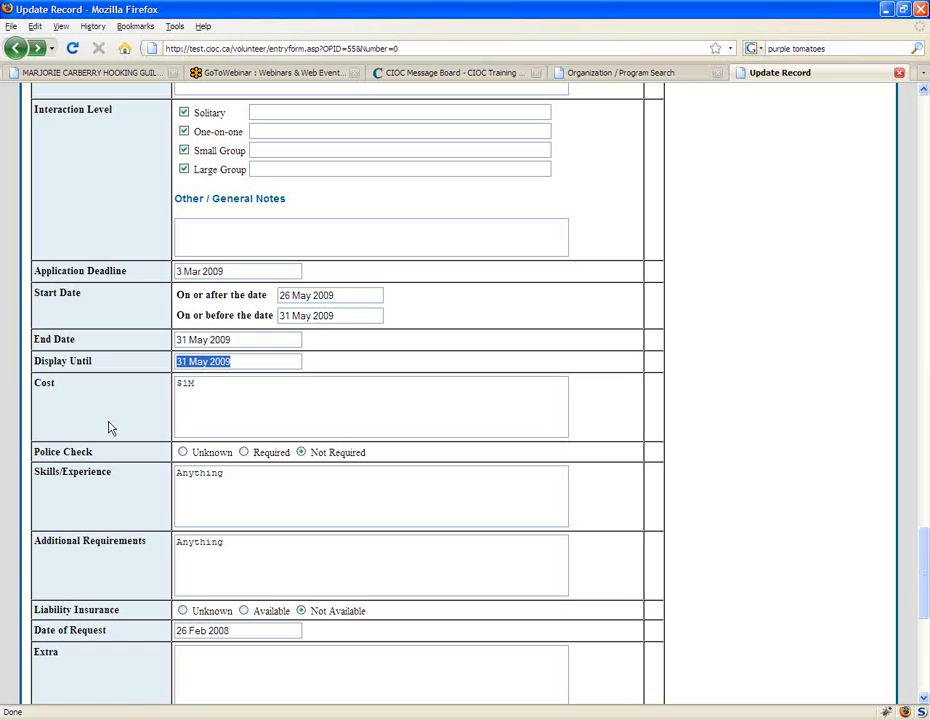
Step: Leave the opportunity's update form without submitting and close the volunteer record's page
left_click(245, 362)
left_click(276, 340)
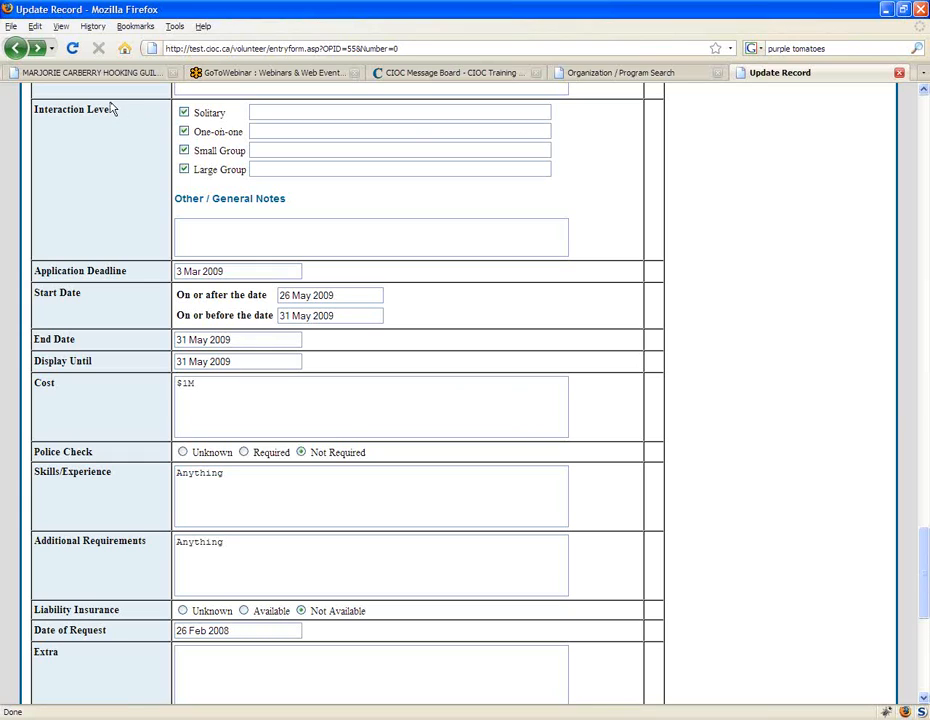
left_click(17, 49)
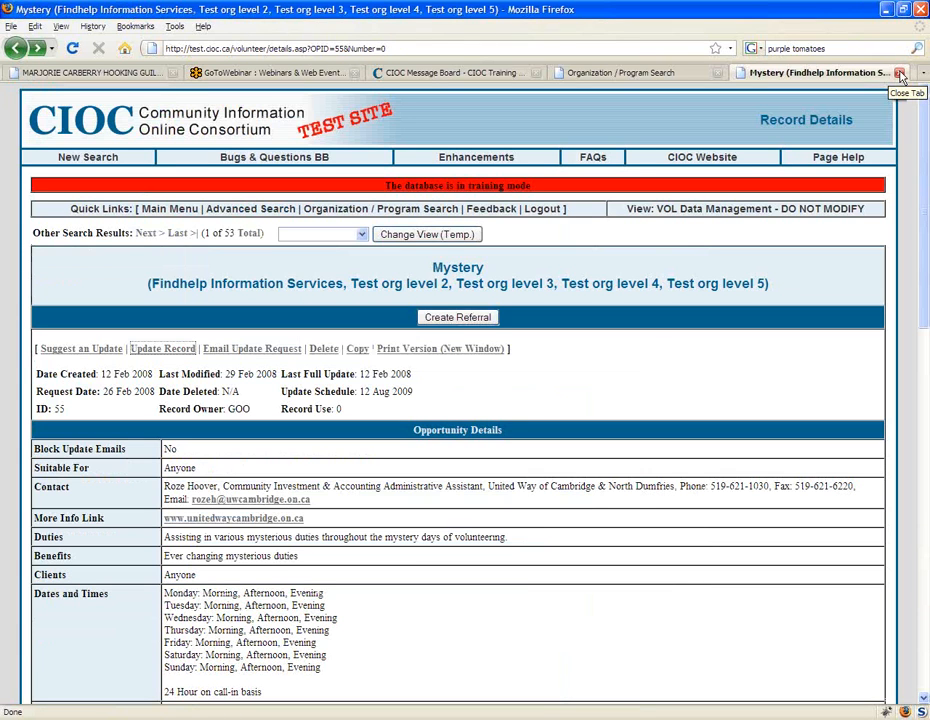
left_click(900, 74)
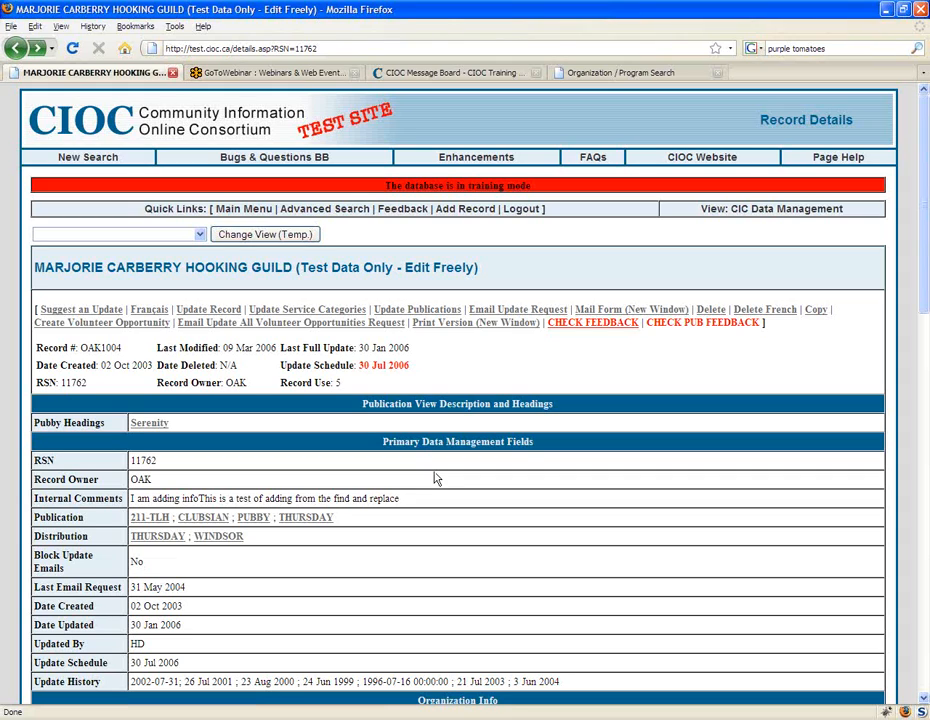
Step: Start an e-mail update request for the Hooking Guild record and read through the current bilingual message
left_click(535, 310)
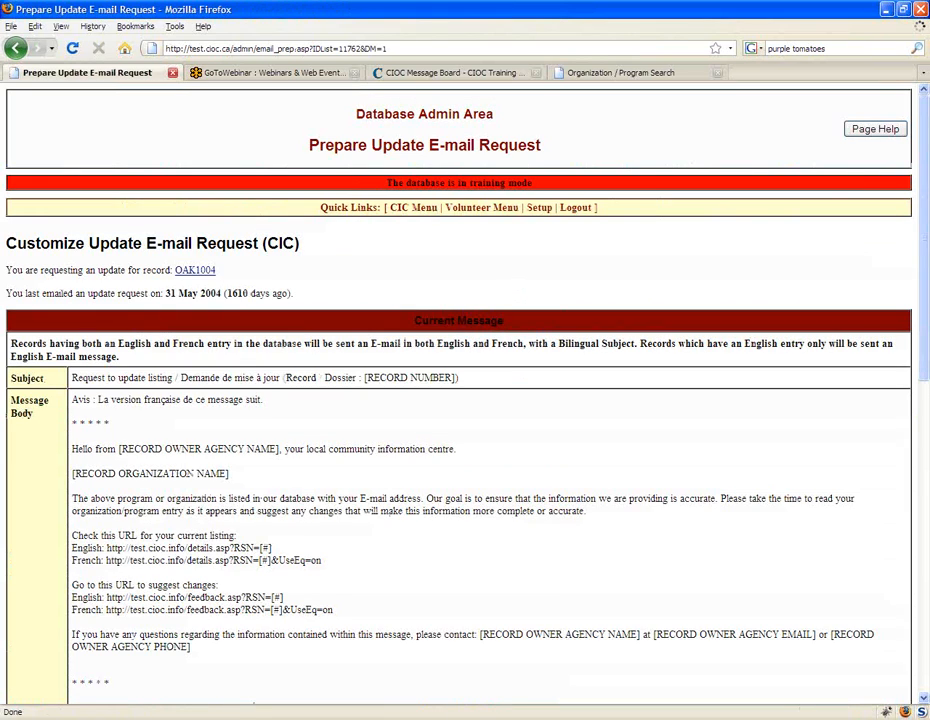
scroll(459, 395, "down", 1)
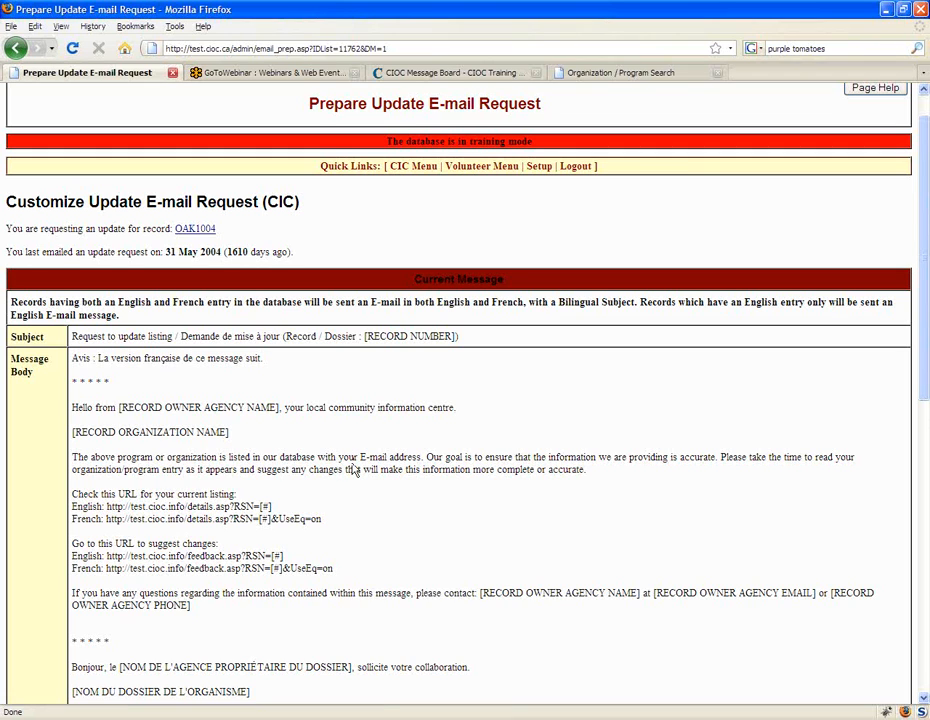
scroll(352, 469, "down", 1)
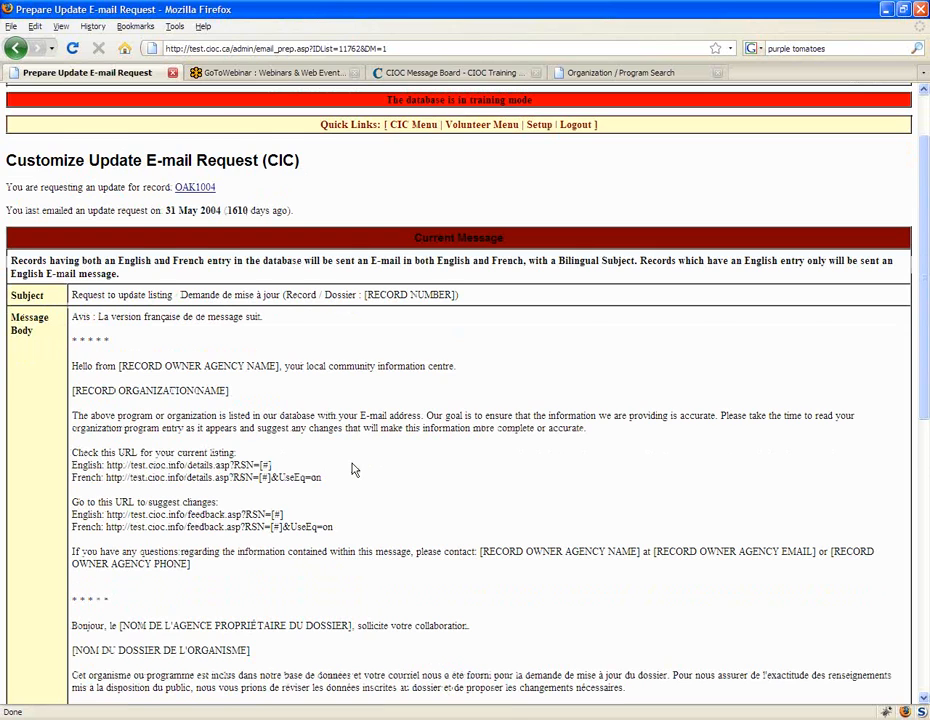
scroll(352, 469, "down", 2)
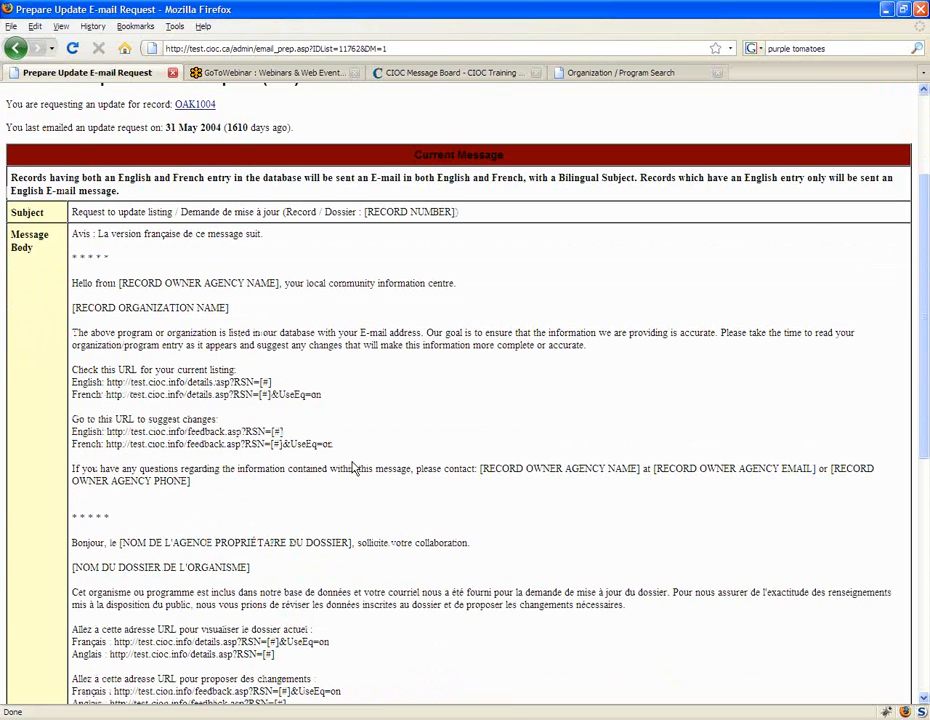
scroll(352, 469, "down", 6)
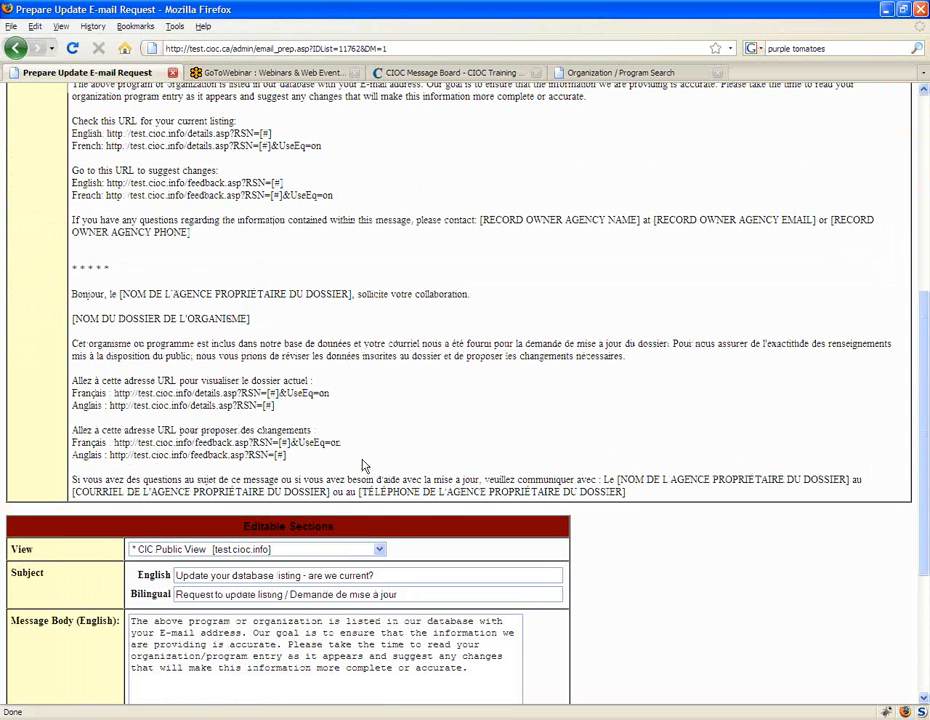
Step: Examine the English and French message text, highlighting the record owner agency placeholder in the French greeting
scroll(365, 466, "up", 4)
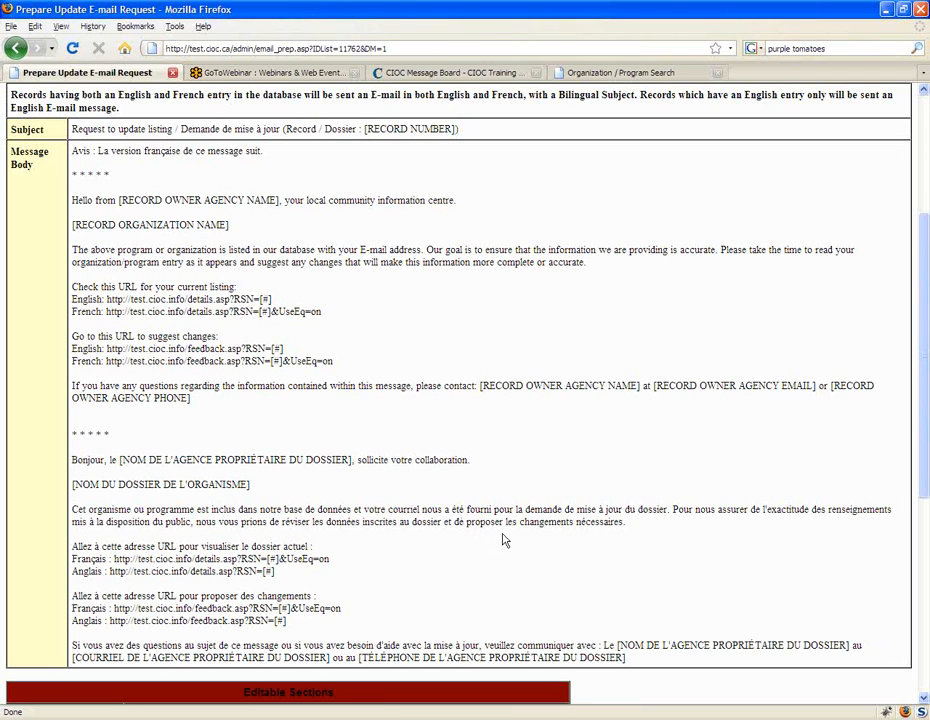
scroll(503, 540, "up", 1)
scroll(480, 500, "down", 1)
scroll(305, 472, "down", 1)
left_click_drag(352, 418, 120, 418)
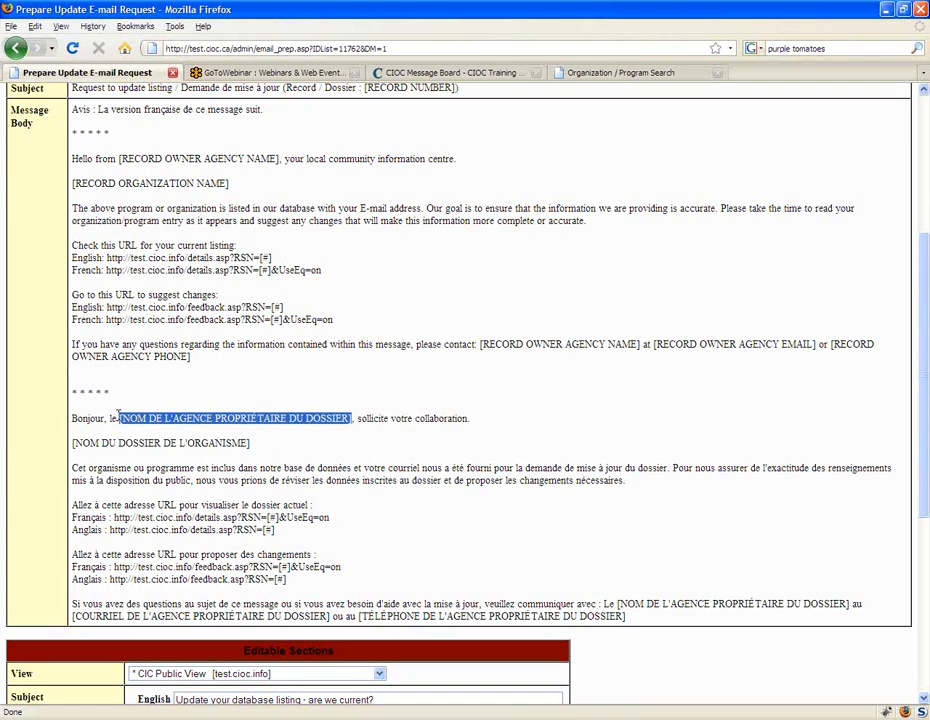
left_click(389, 513)
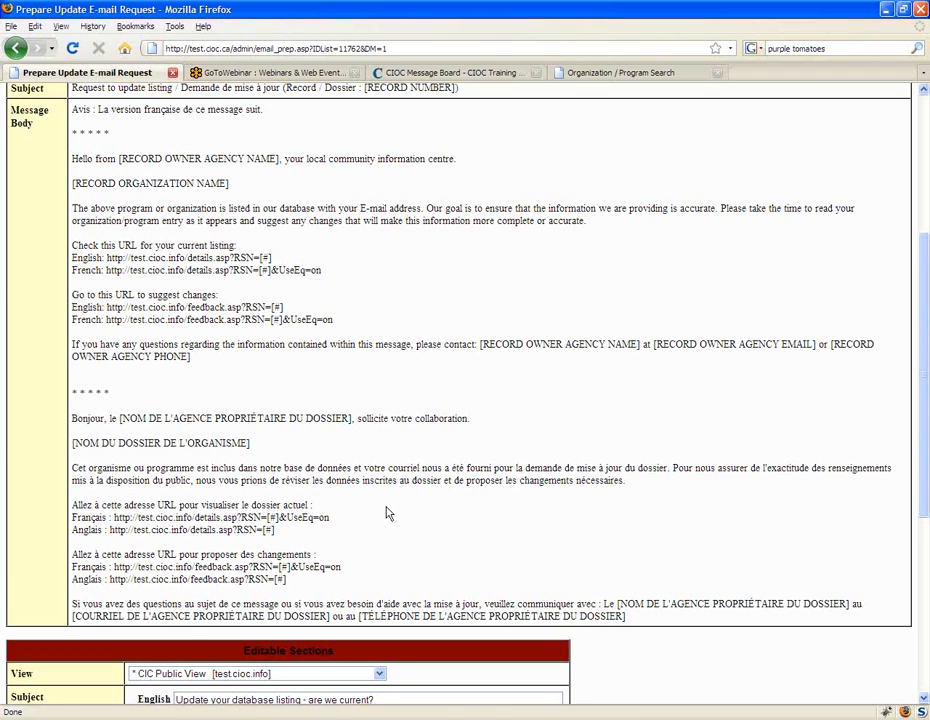
Step: Review the editable sections and the available views, and highlight the French record details URL in the message body
scroll(389, 513, "down", 1)
scroll(389, 508, "down", 3)
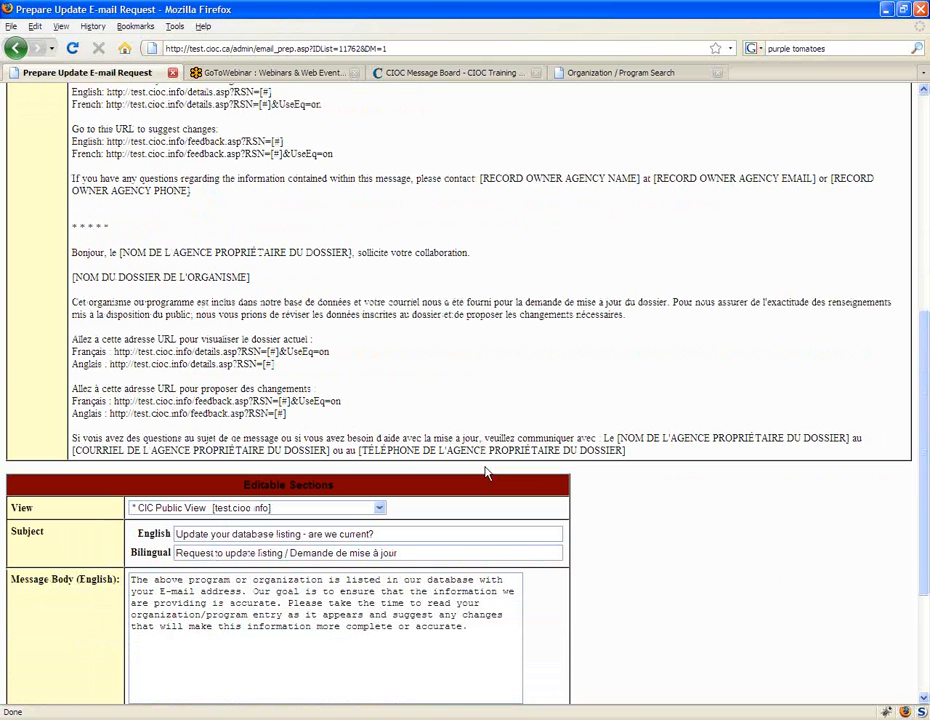
scroll(487, 473, "down", 3)
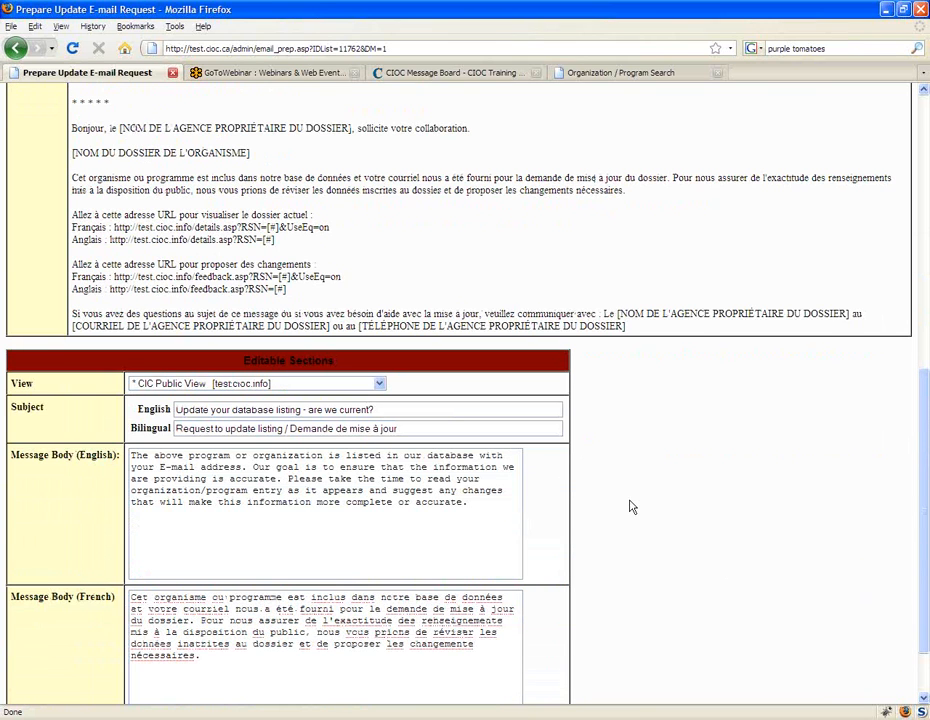
scroll(630, 507, "down", 2)
left_click(380, 303)
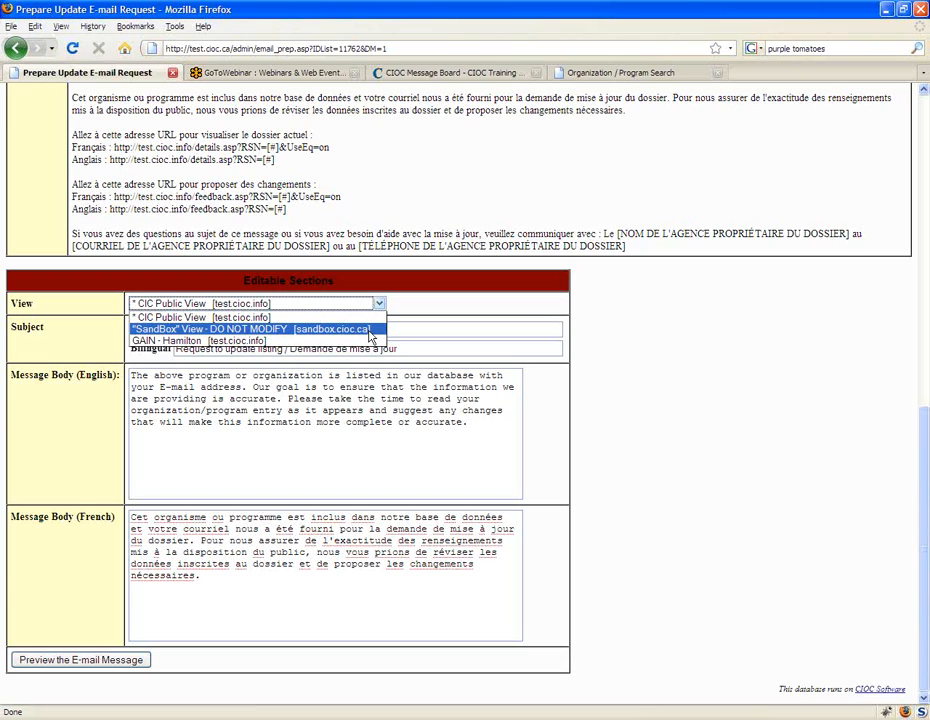
left_click(273, 221)
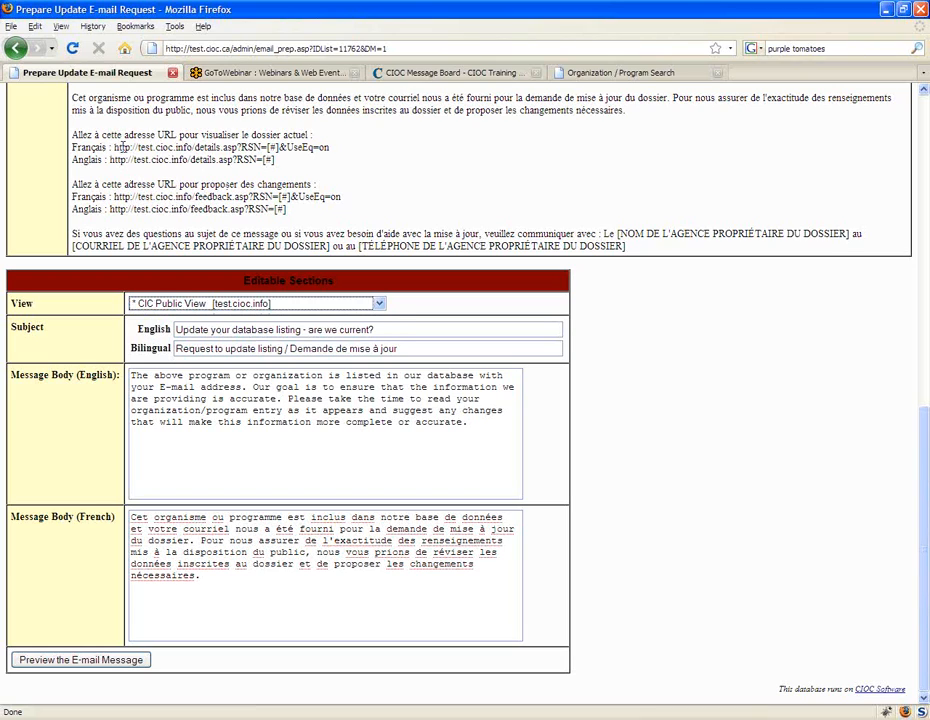
left_click_drag(114, 147, 329, 148)
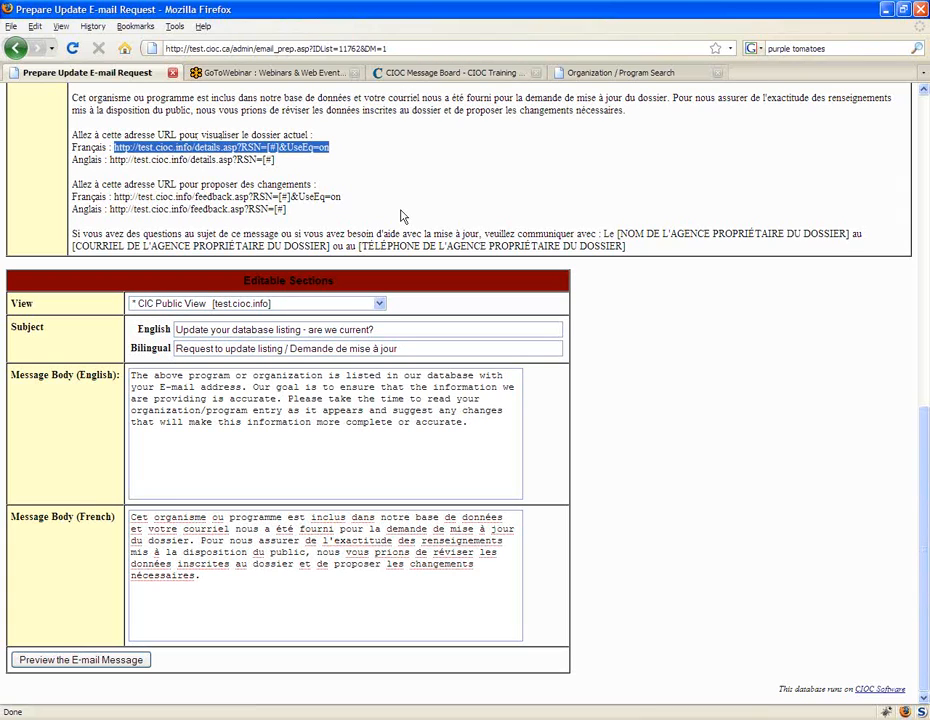
left_click(401, 216)
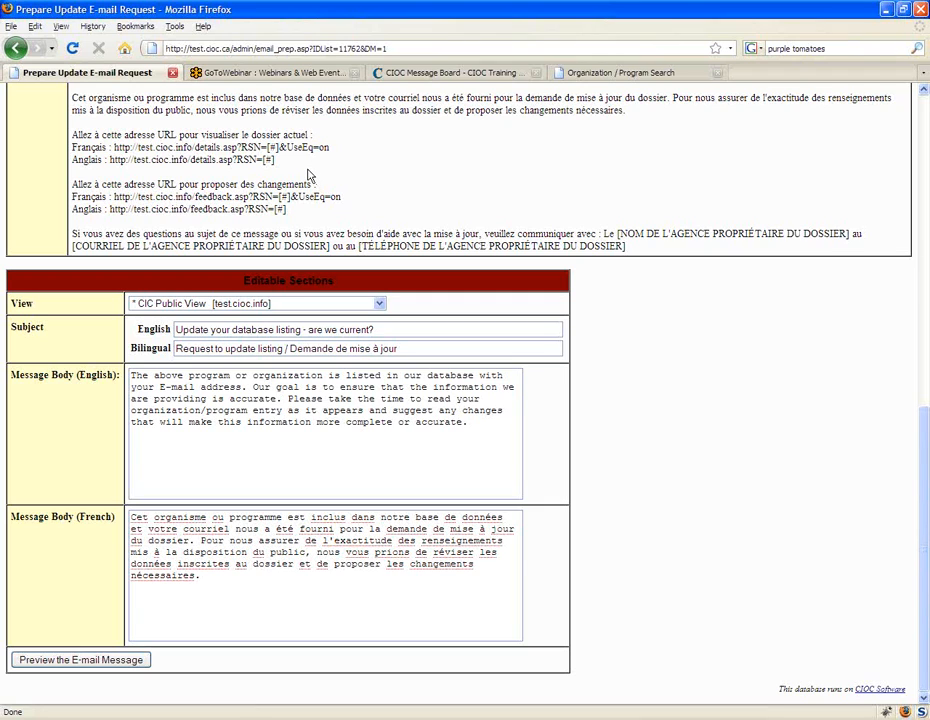
Step: Examine the English message's links, highlighting the current listing URLs and the URLs for suggesting changes
scroll(309, 176, "up", 1)
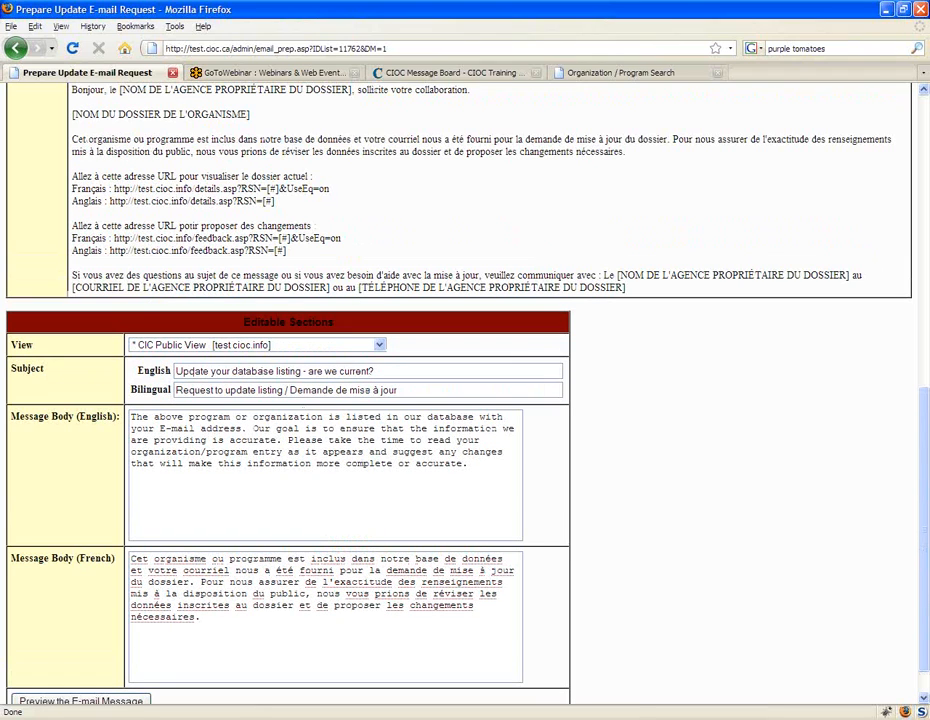
scroll(150, 286, "up", 1)
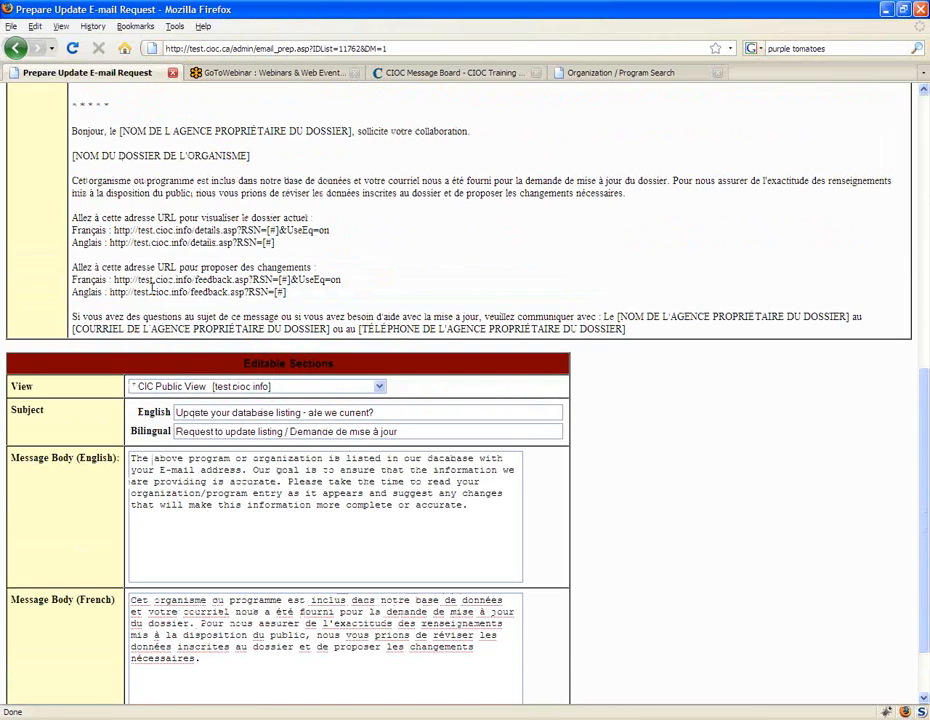
scroll(150, 287, "up", 5)
left_click_drag(72, 165, 335, 196)
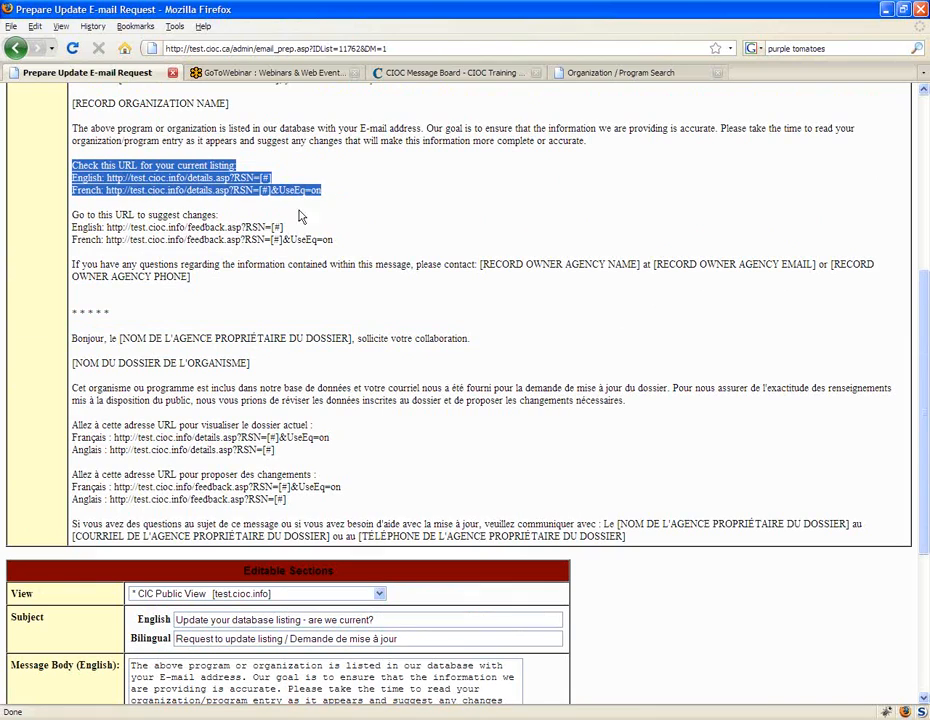
left_click_drag(334, 241, 72, 214)
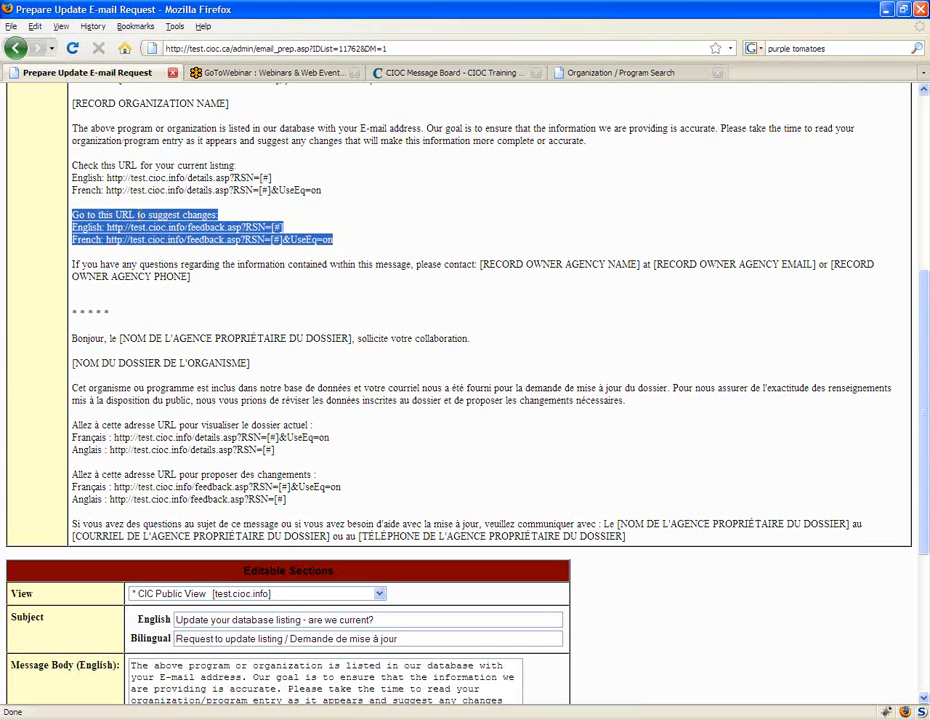
left_click(243, 311)
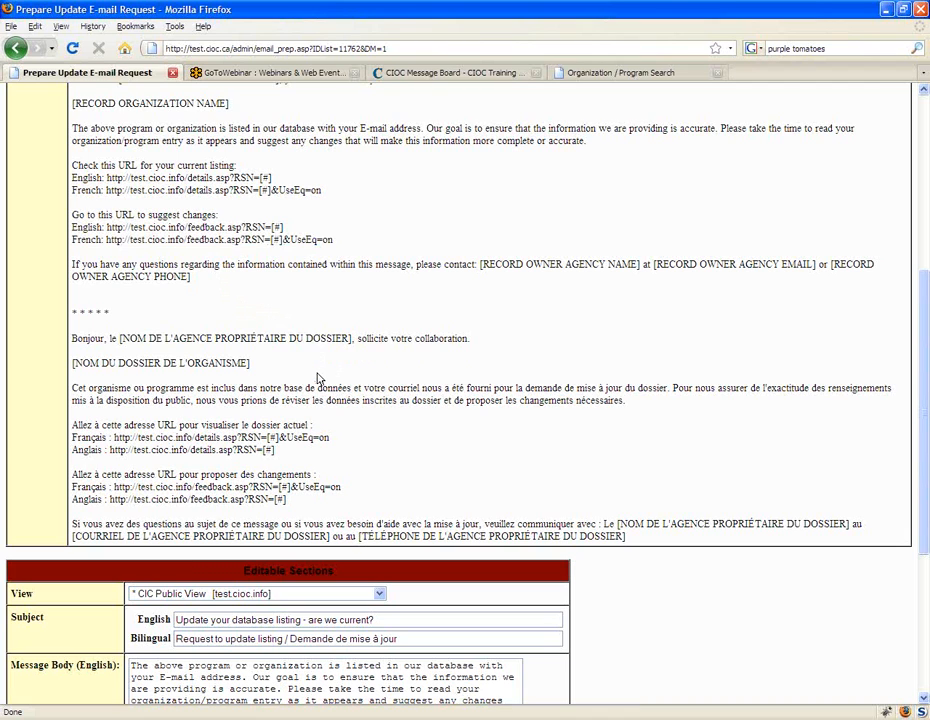
Step: Choose CIC Public View [test.cioc.info] as the request's view and preview the e-mail message
scroll(318, 378, "down", 5)
left_click(300, 303)
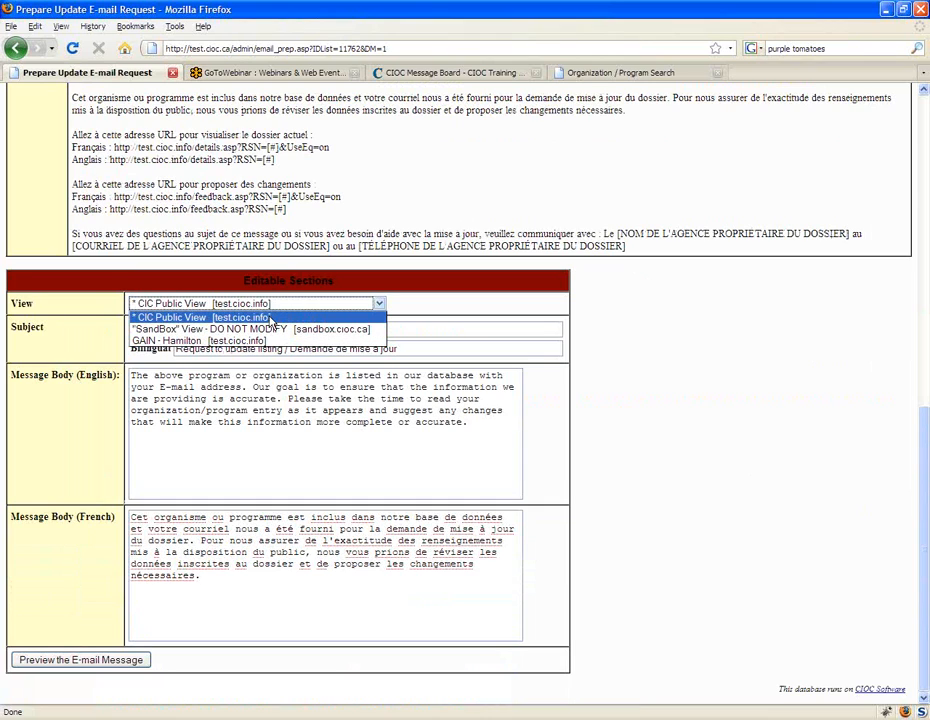
left_click(270, 318)
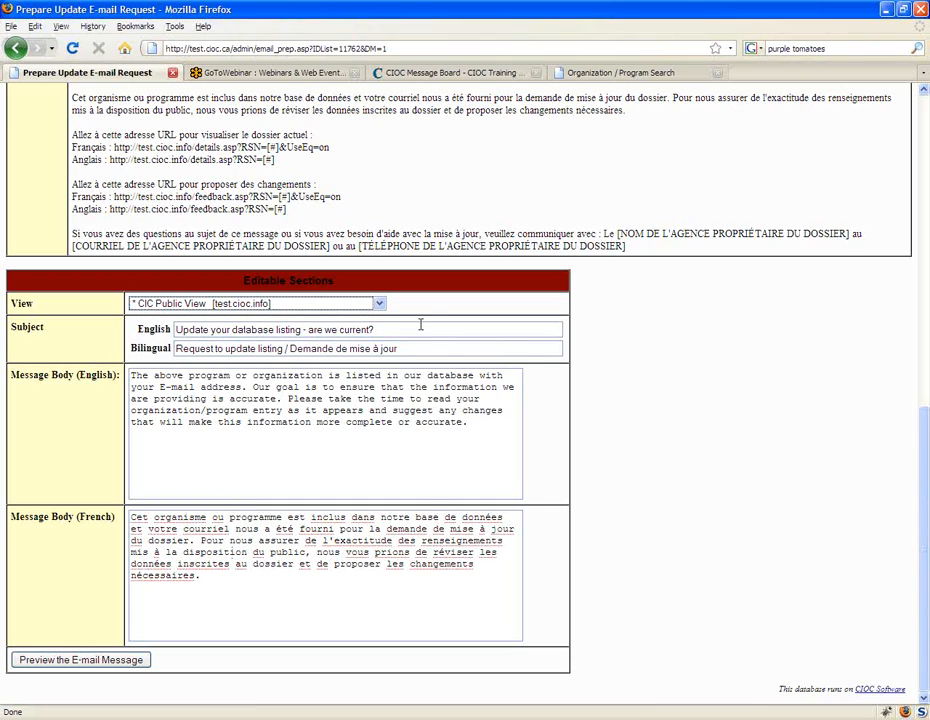
left_click(113, 663)
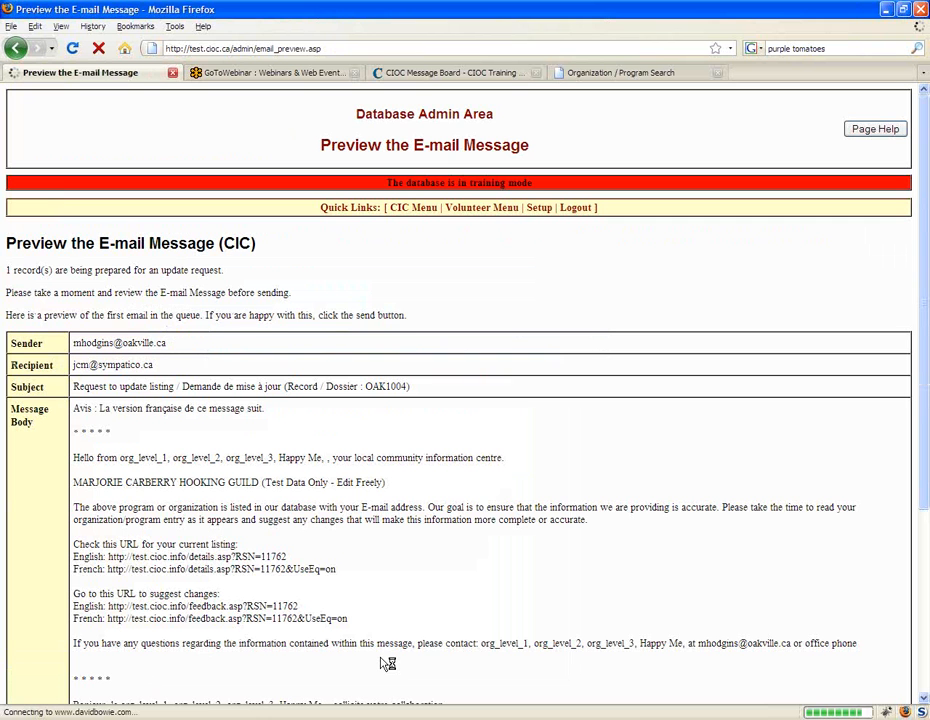
Step: Send the previewed update request, highlight the training mode notice and return to the preview's sender and recipient details
scroll(385, 663, "down", 5)
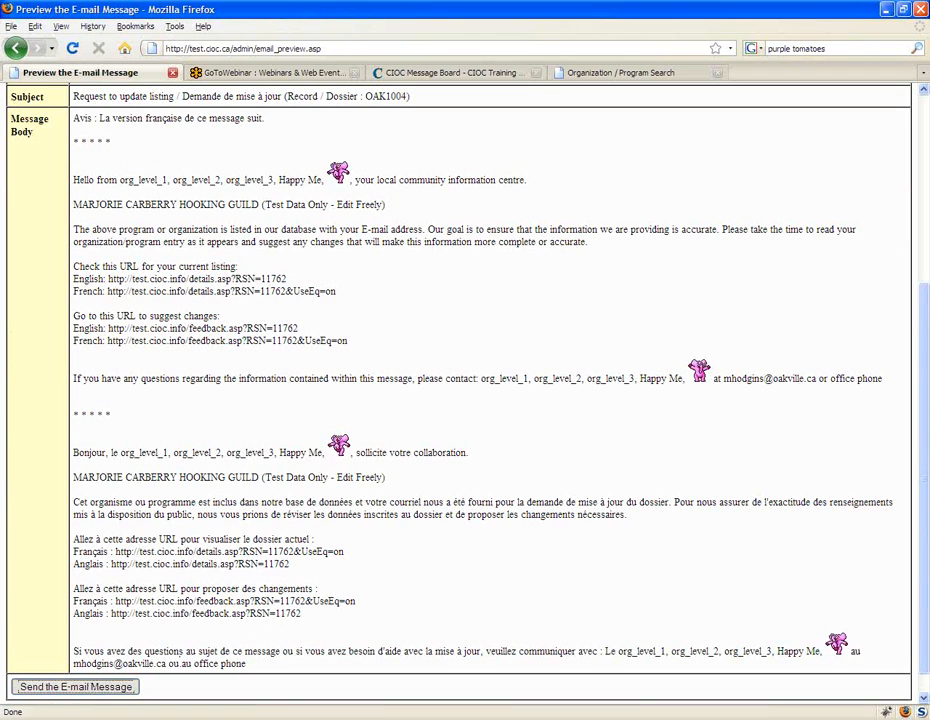
left_click(72, 690)
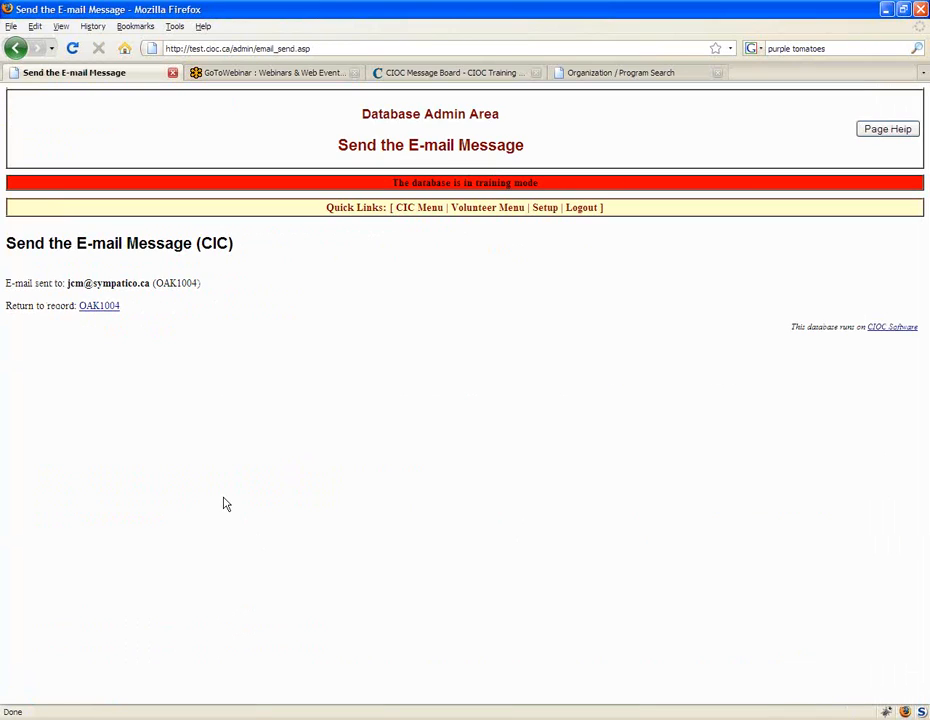
left_click_drag(473, 184, 539, 184)
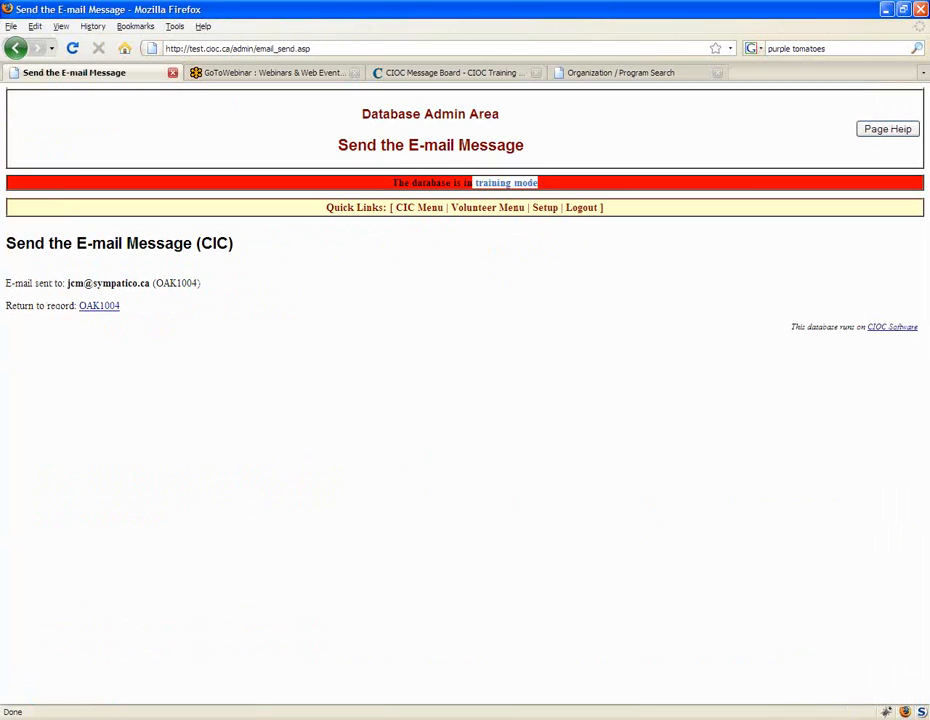
left_click(540, 184)
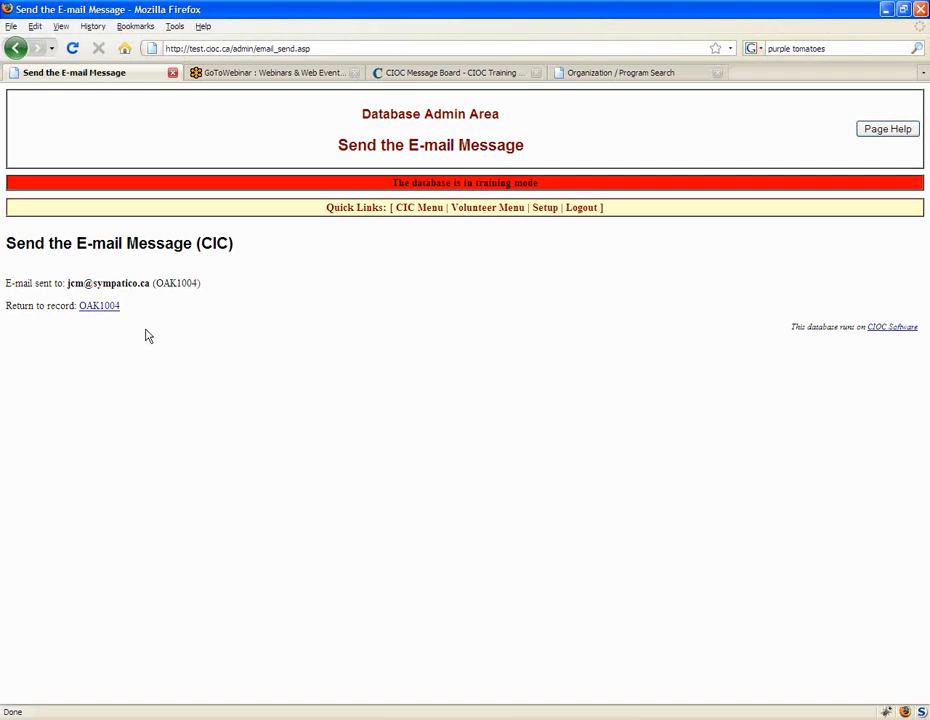
left_click(15, 48)
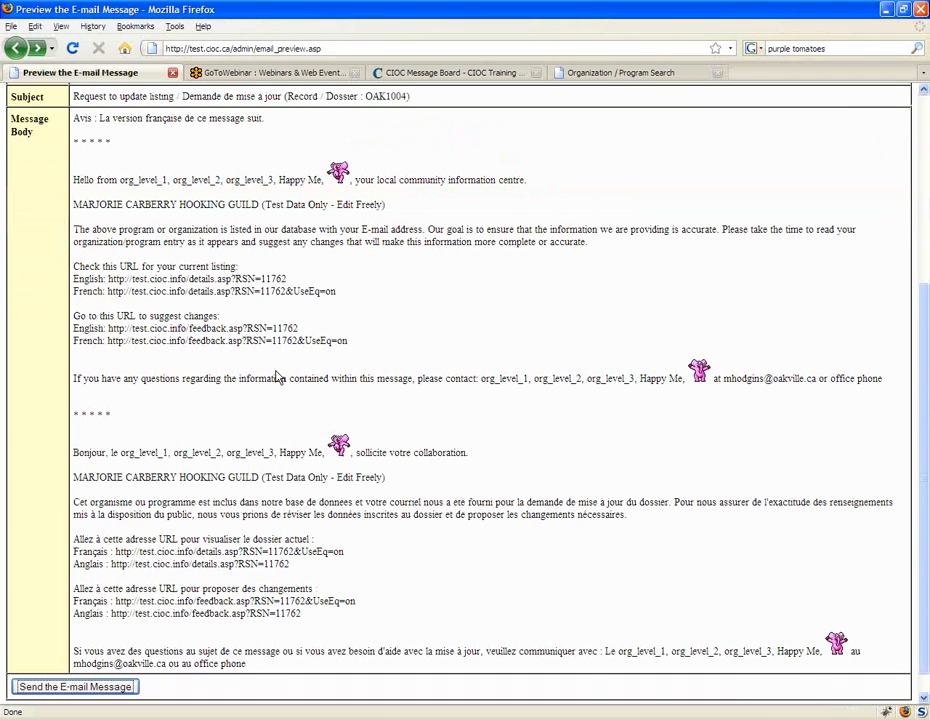
scroll(279, 376, "up", 5)
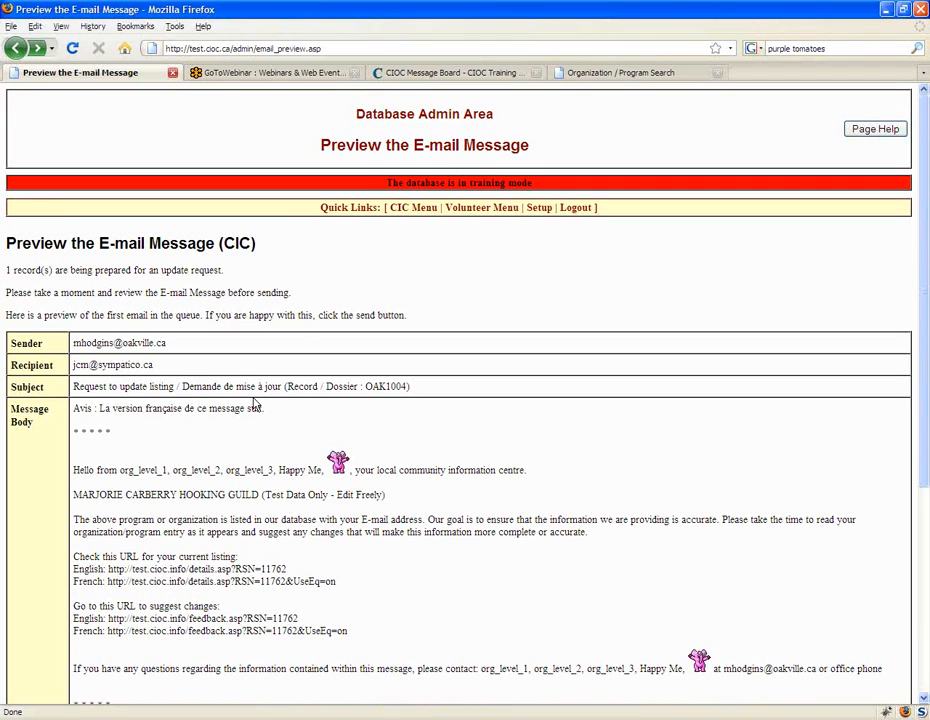
Step: Open the deleted records list from the CIC main menu, review its actions and switch to the open Organization / Program Search page
left_click(411, 208)
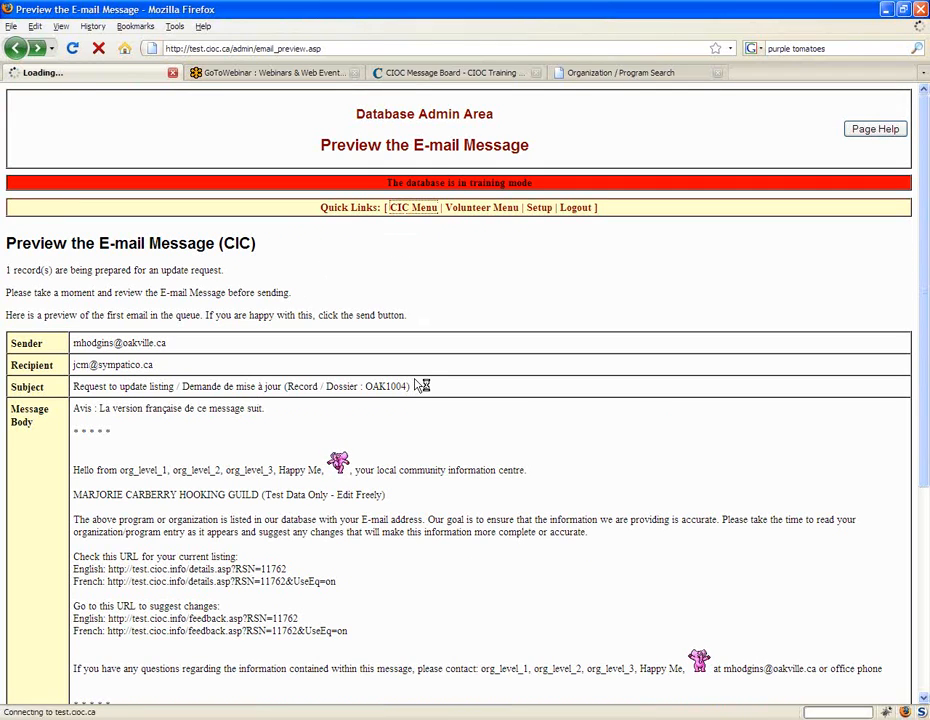
scroll(325, 392, "down", 1)
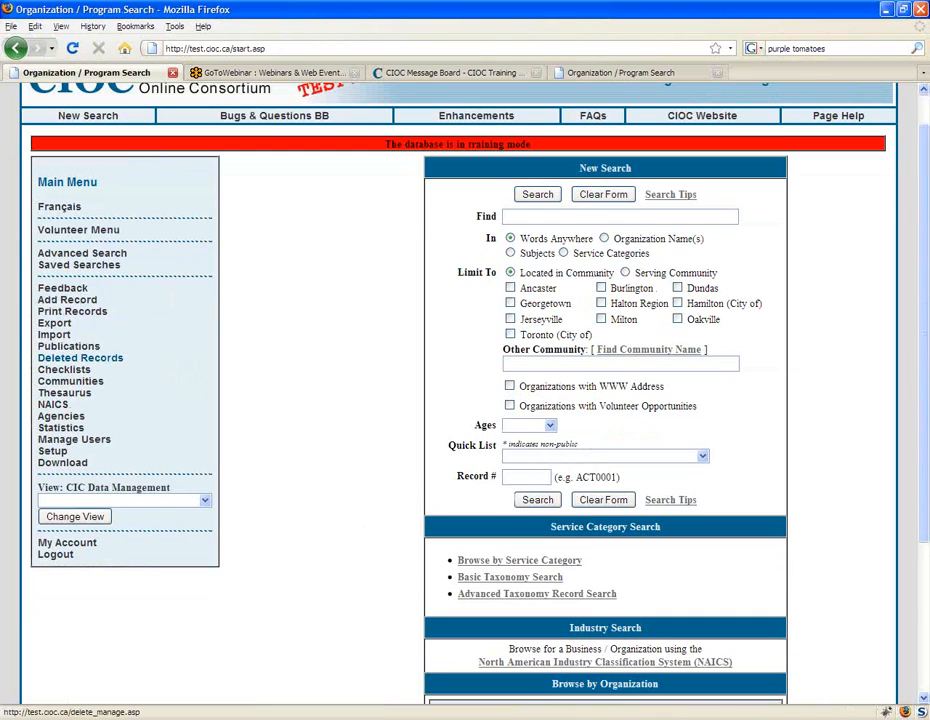
left_click(80, 357)
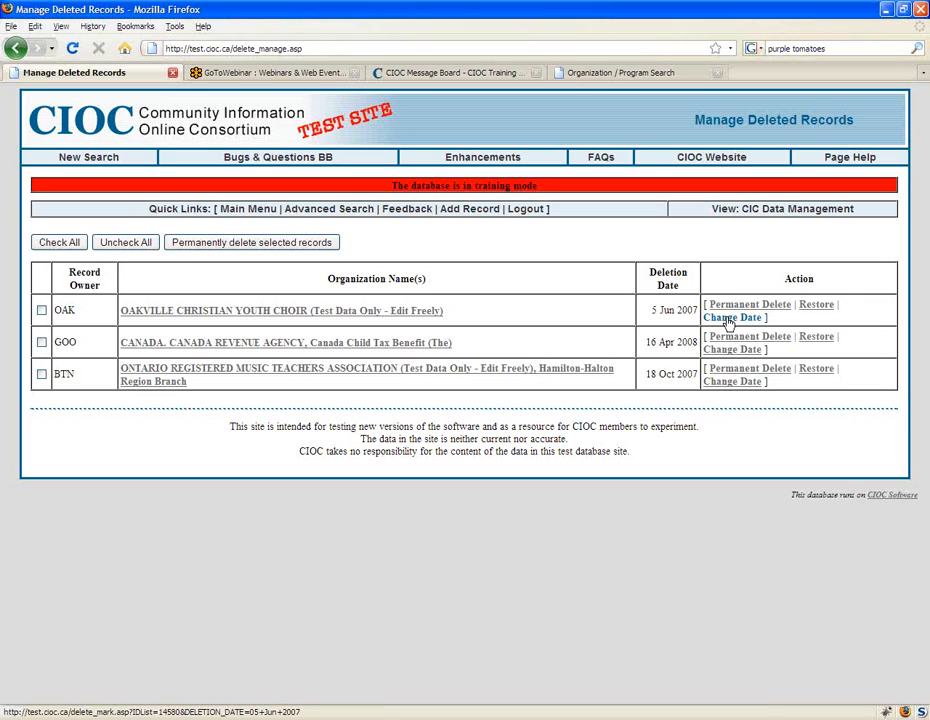
left_click(668, 75)
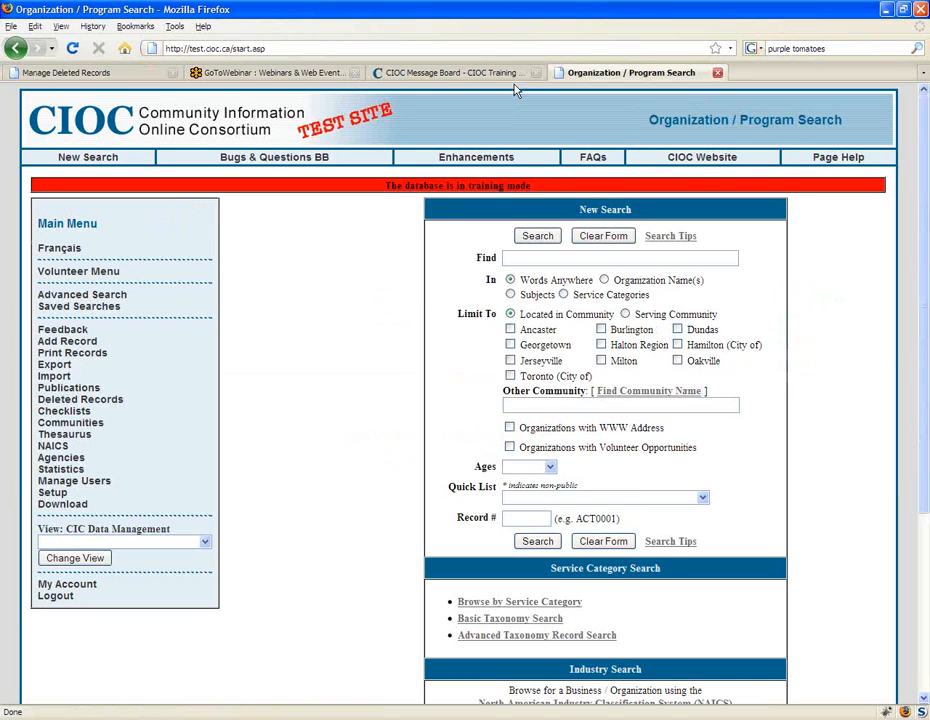
Step: Check the Session 2 training topics on the CIOC Message Board, and open the Advanced Search form for organizations and programs
left_click(457, 75)
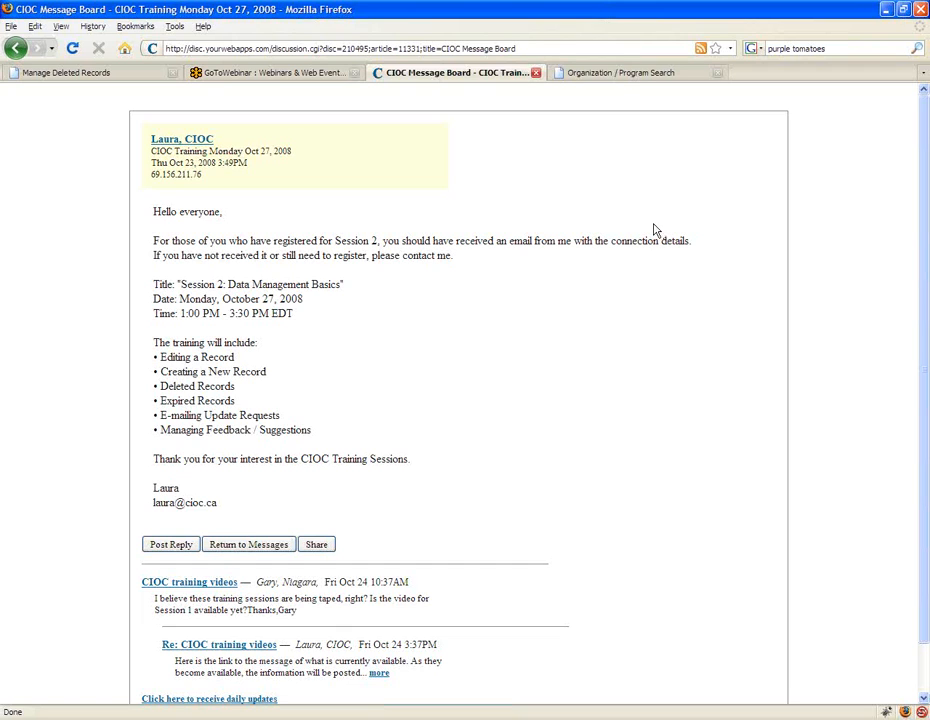
left_click(618, 72)
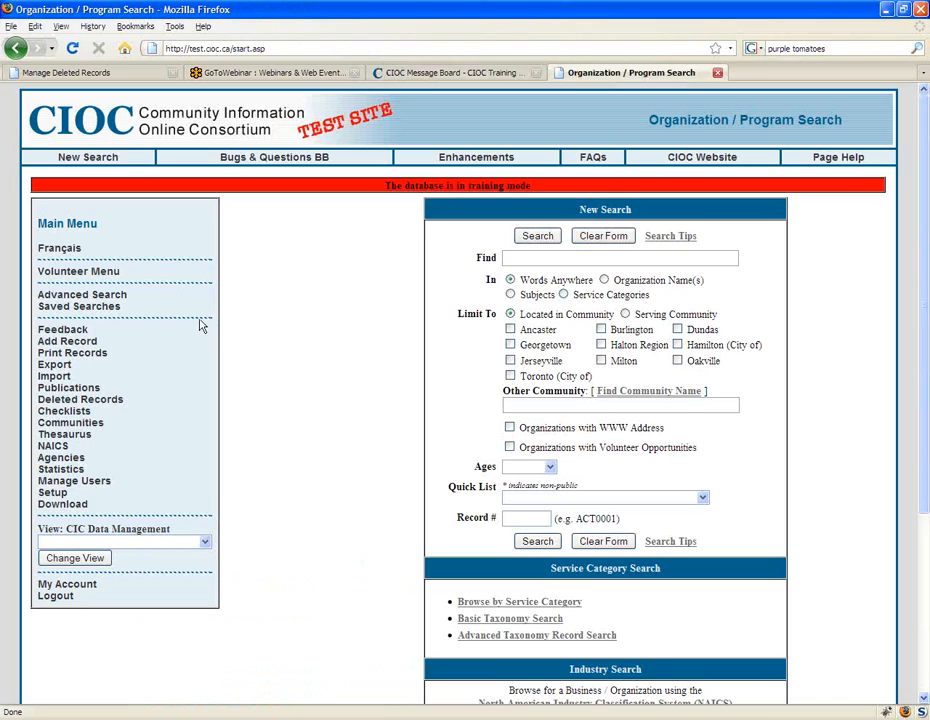
left_click(110, 295)
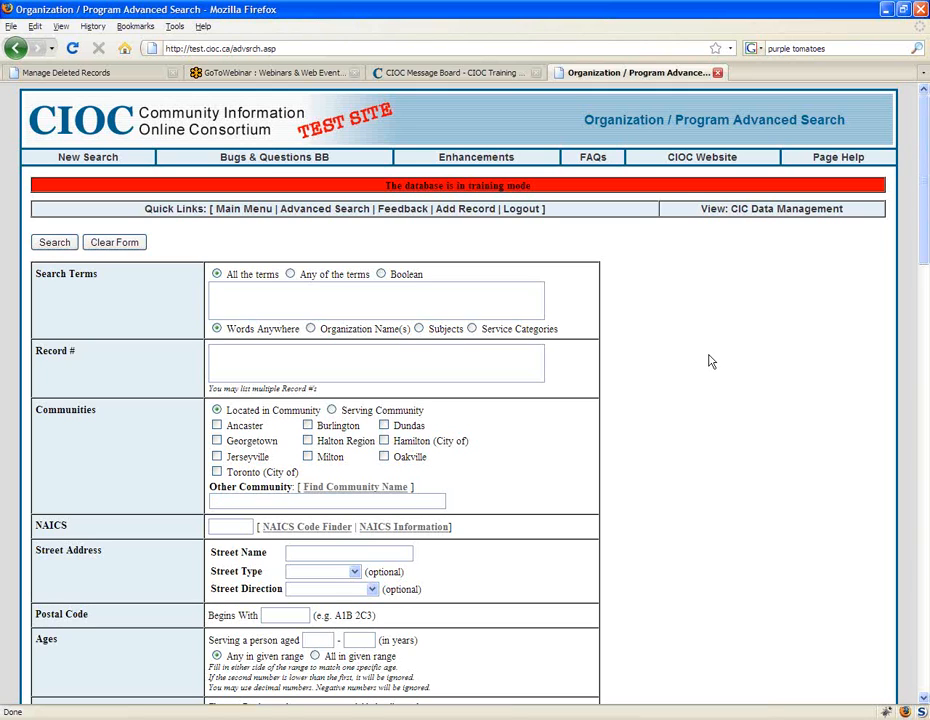
Step: Limit the search to a last e-mail requesting update of more than 21 days and an Update Schedule date in the Past
scroll(712, 357, "down", 1)
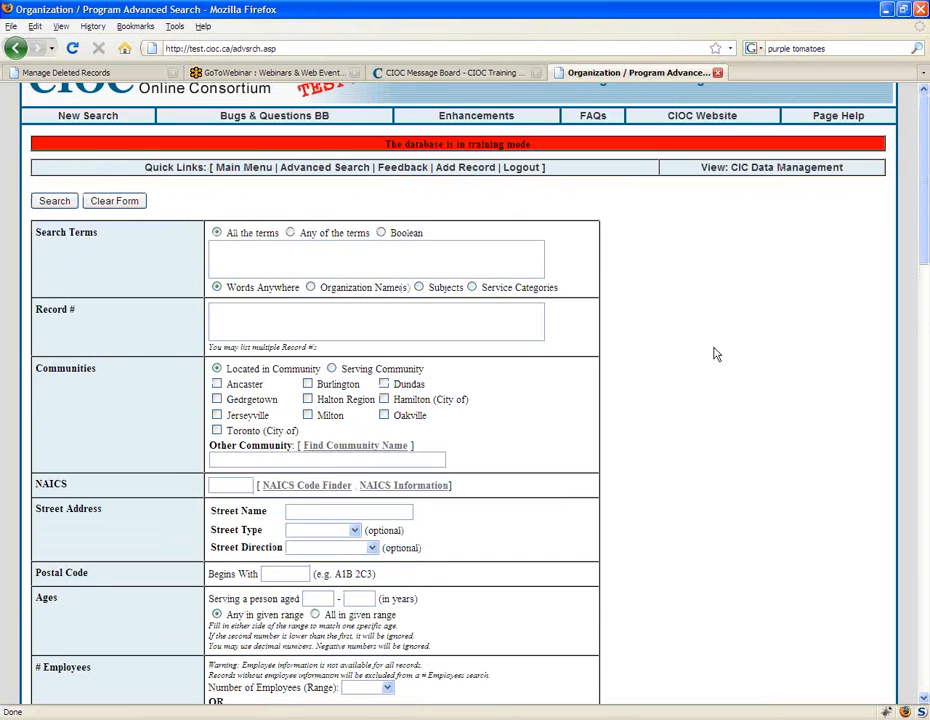
scroll(716, 353, "down", 4)
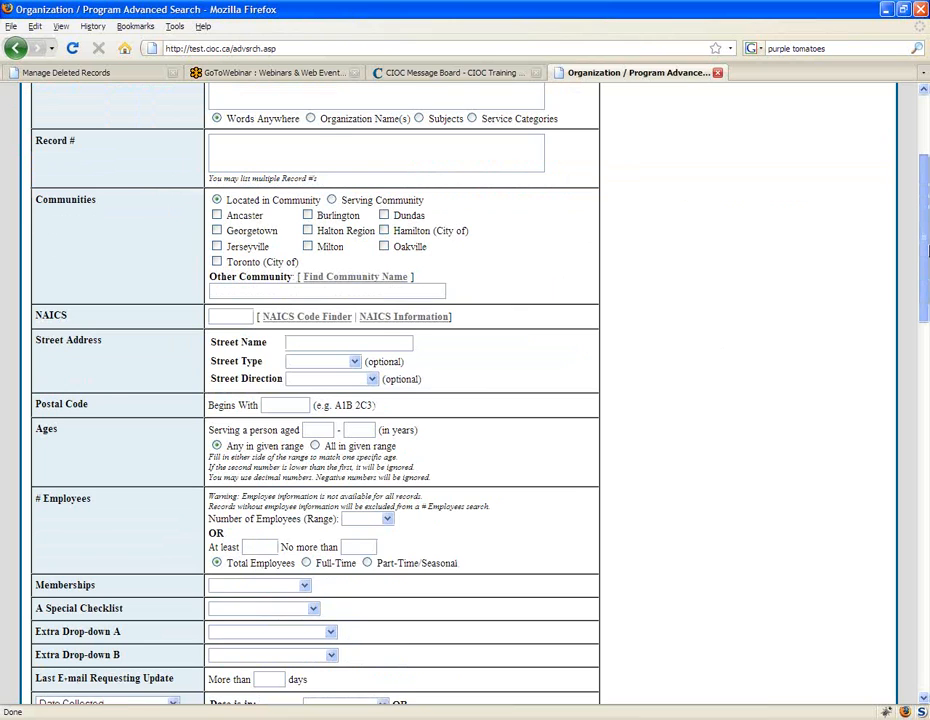
left_click_drag(926, 252, 926, 292)
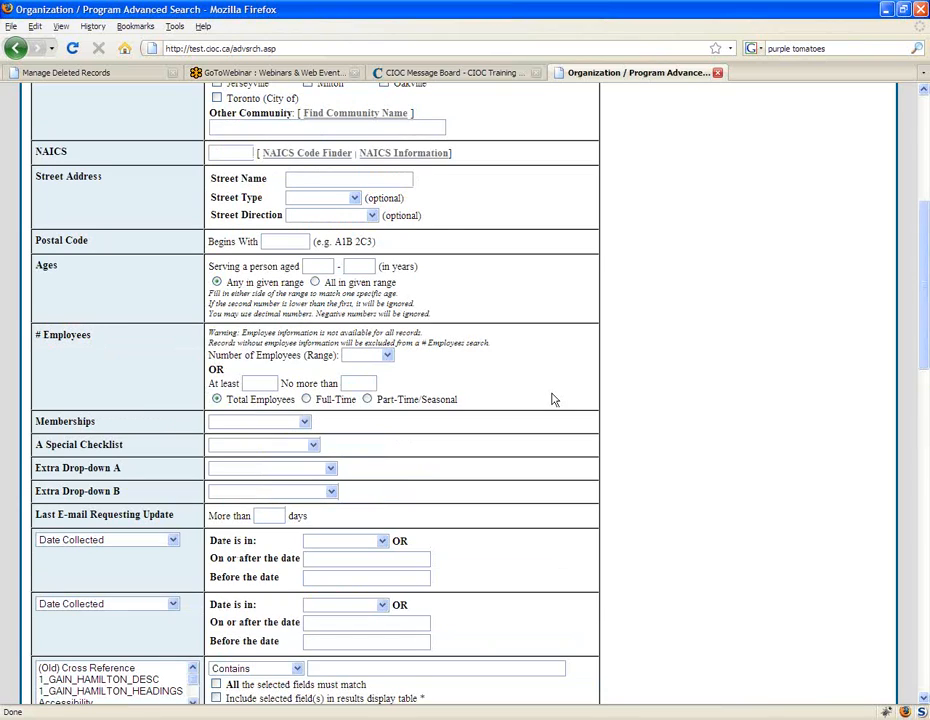
scroll(751, 478, "up", 2)
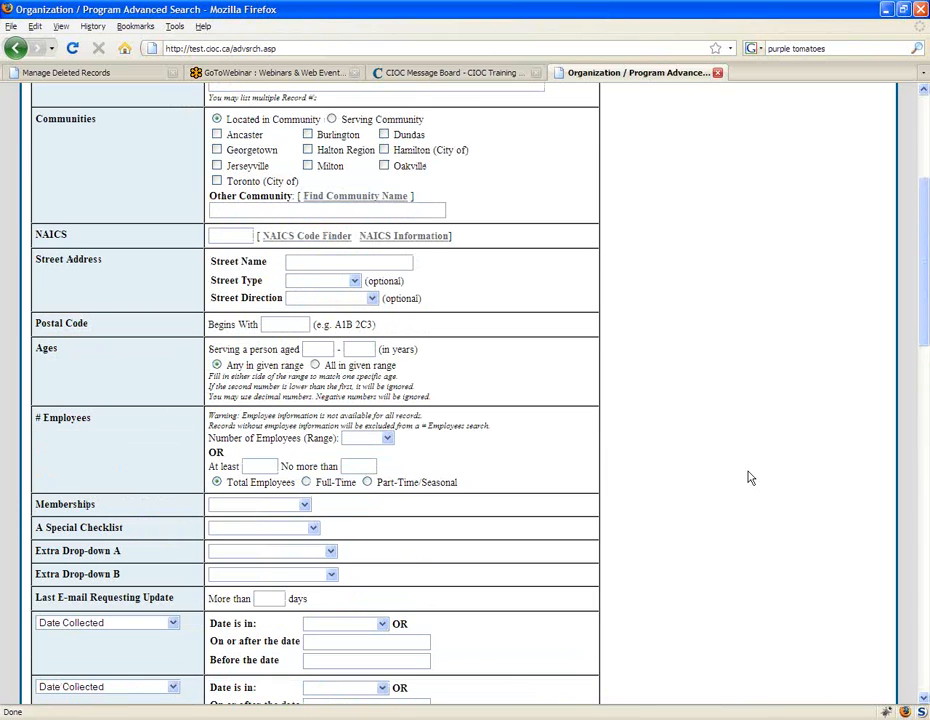
scroll(751, 478, "up", 1)
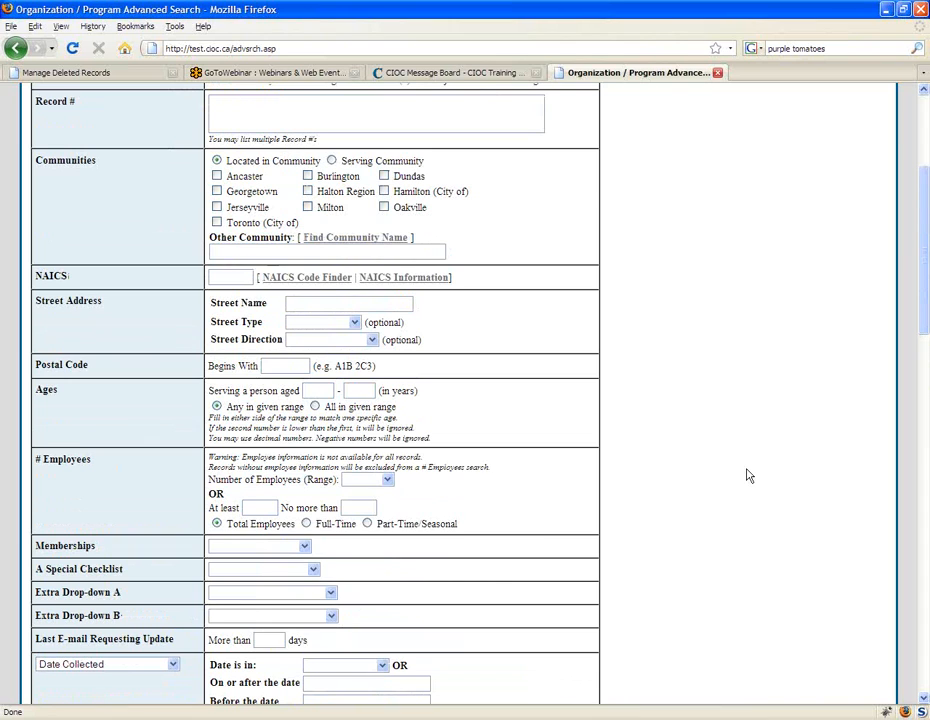
scroll(750, 476, "up", 2)
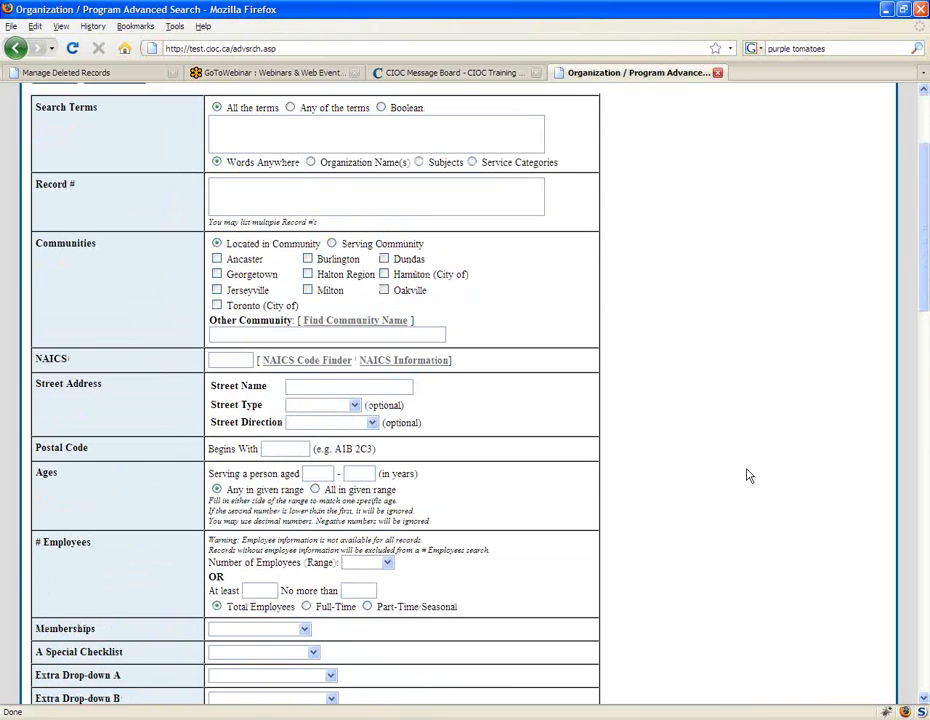
scroll(750, 476, "down", 7)
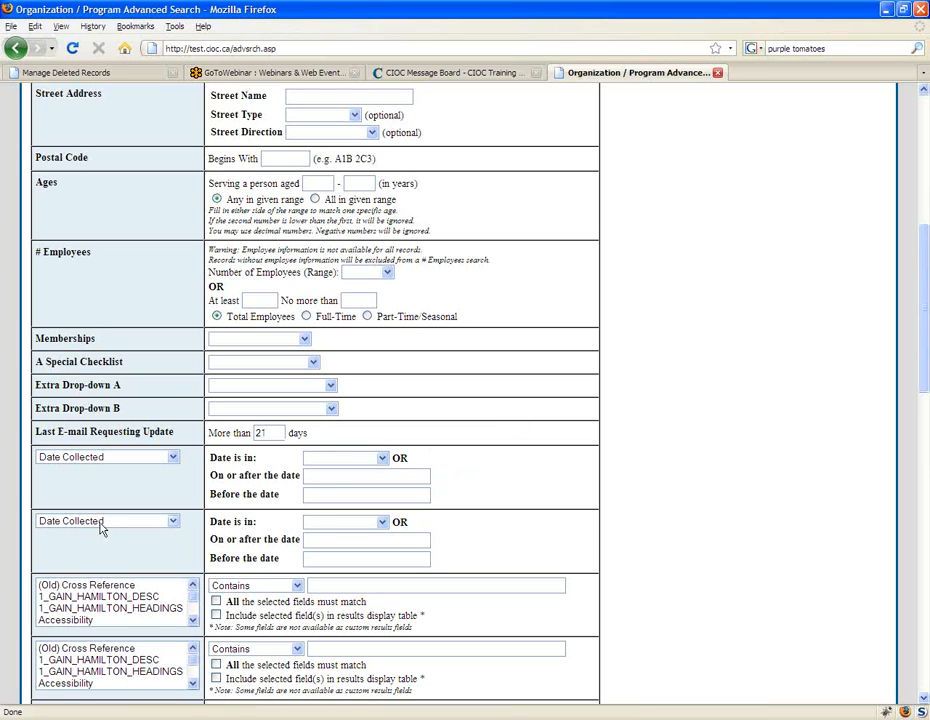
scroll(100, 528, "down", 1)
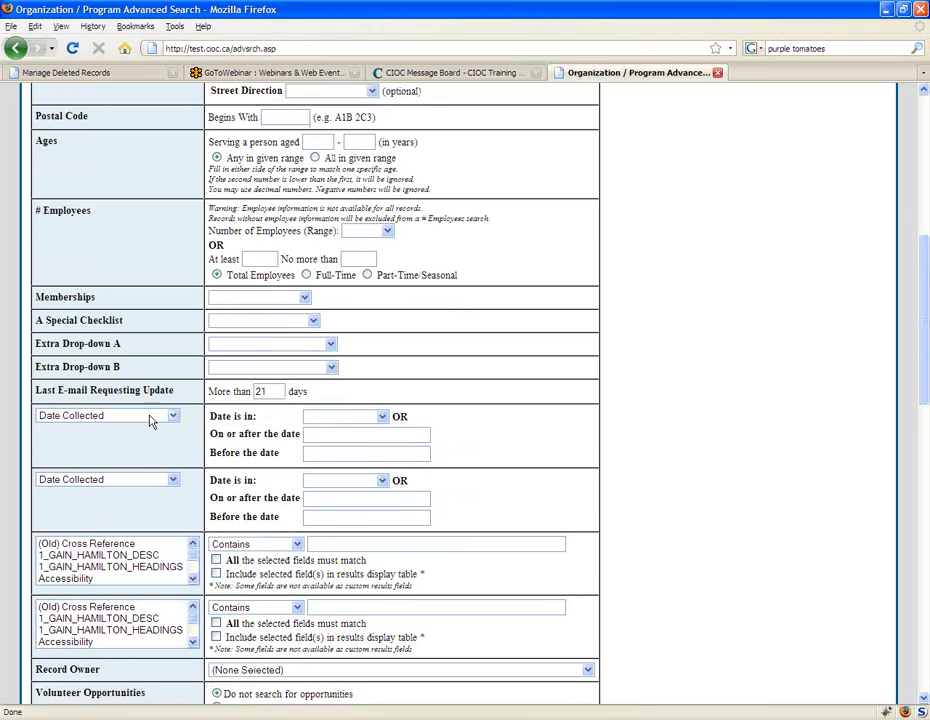
left_click(149, 415)
left_click(75, 521)
left_click(335, 417)
left_click(333, 443)
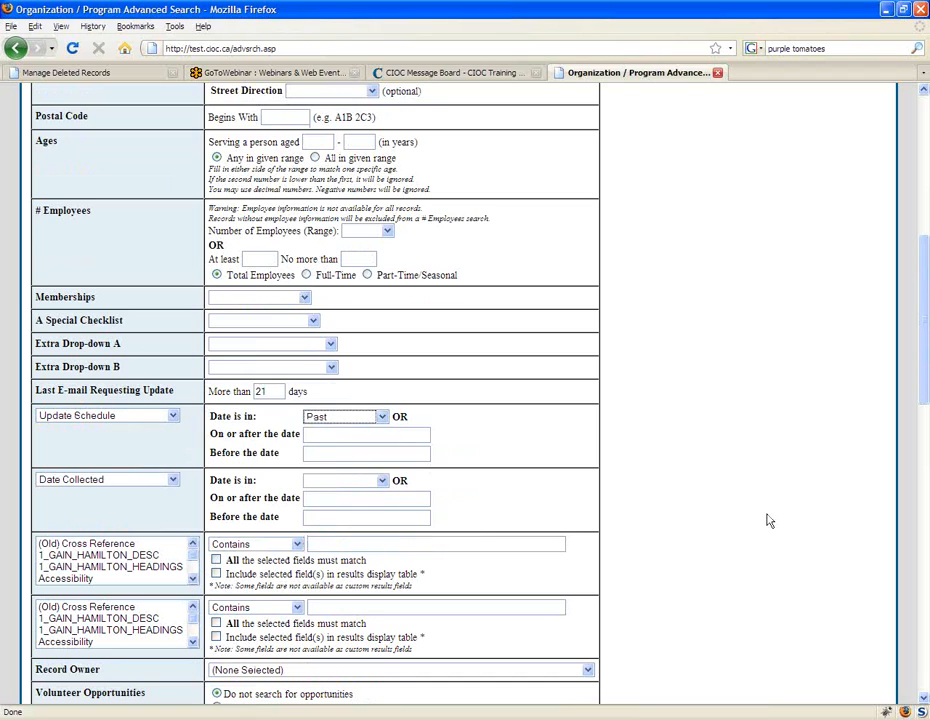
Step: Search with the Update Schedule date set to Next Month and the E-mail criterion set to Can Send Update Requests
left_click(378, 417)
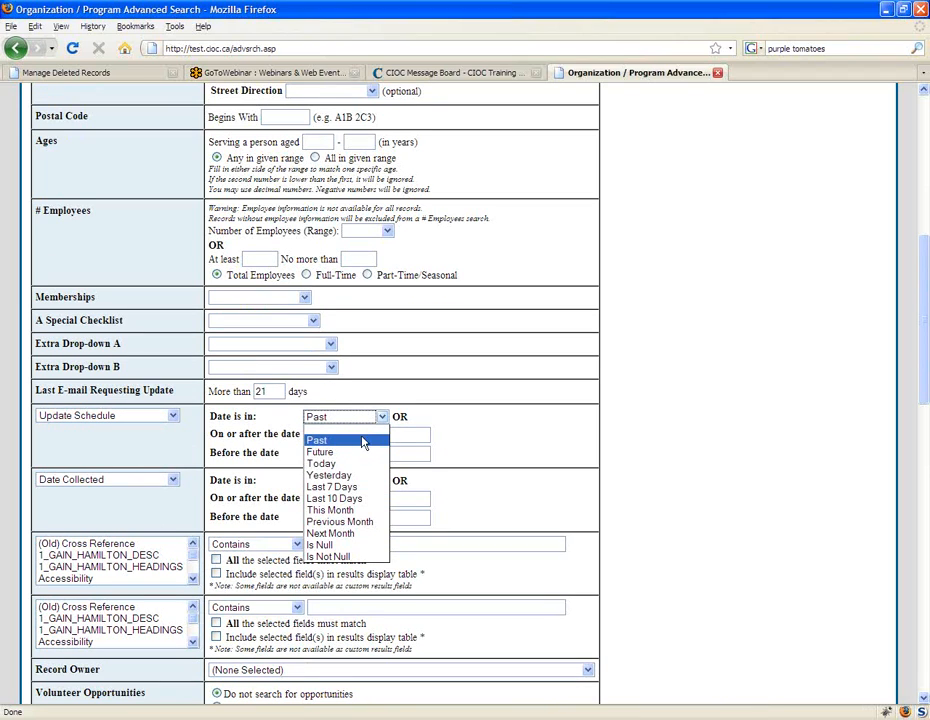
left_click(340, 533)
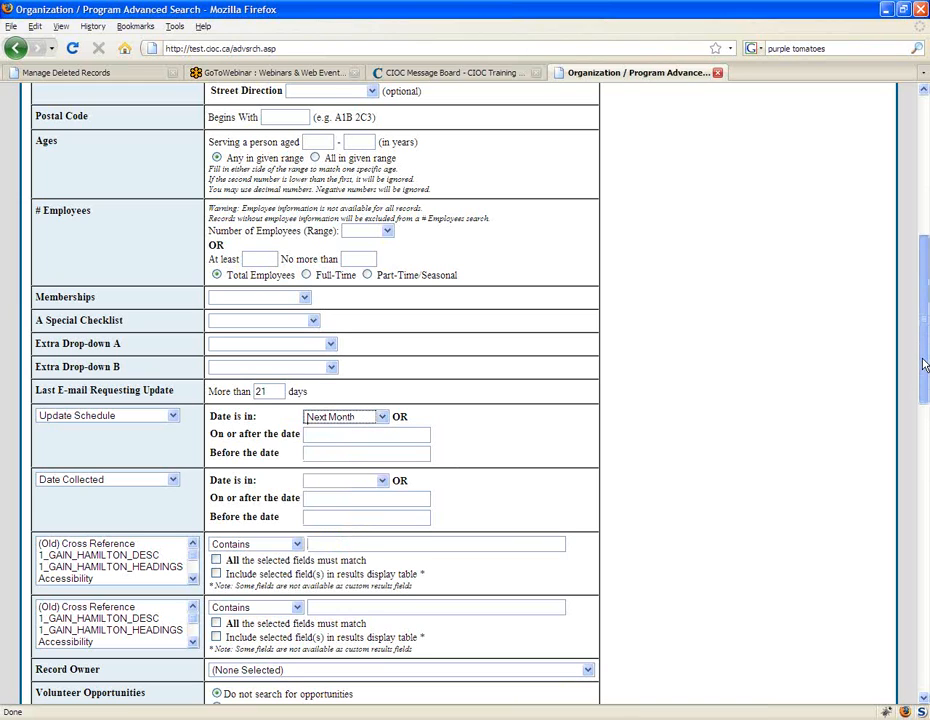
left_click_drag(924, 364, 924, 680)
left_click(54, 566)
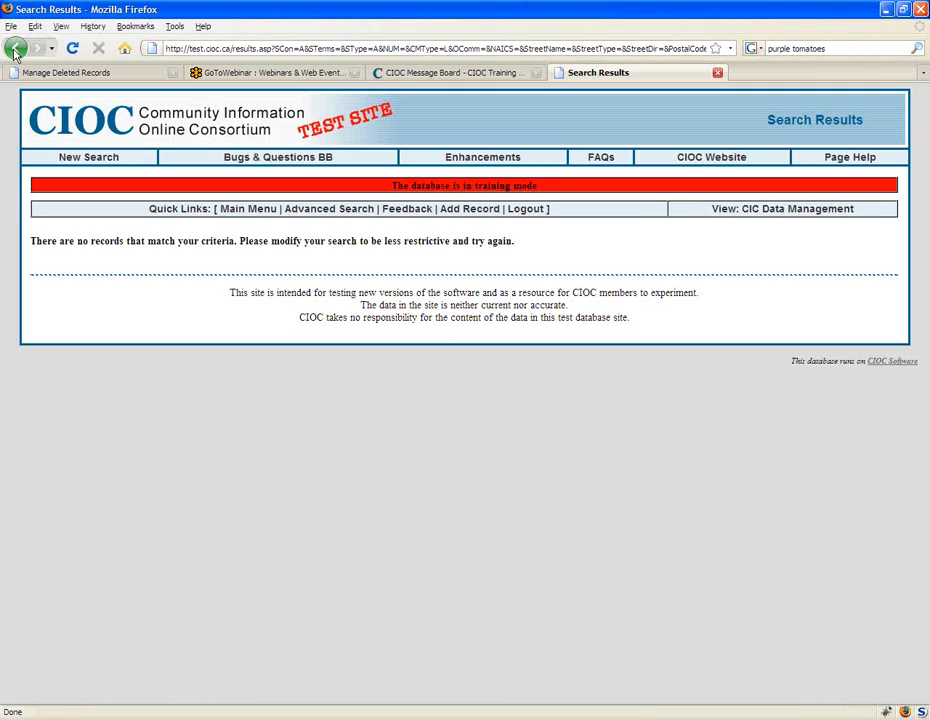
Step: Return to the search form, set the Update Schedule date to Past and run the search again
left_click(15, 48)
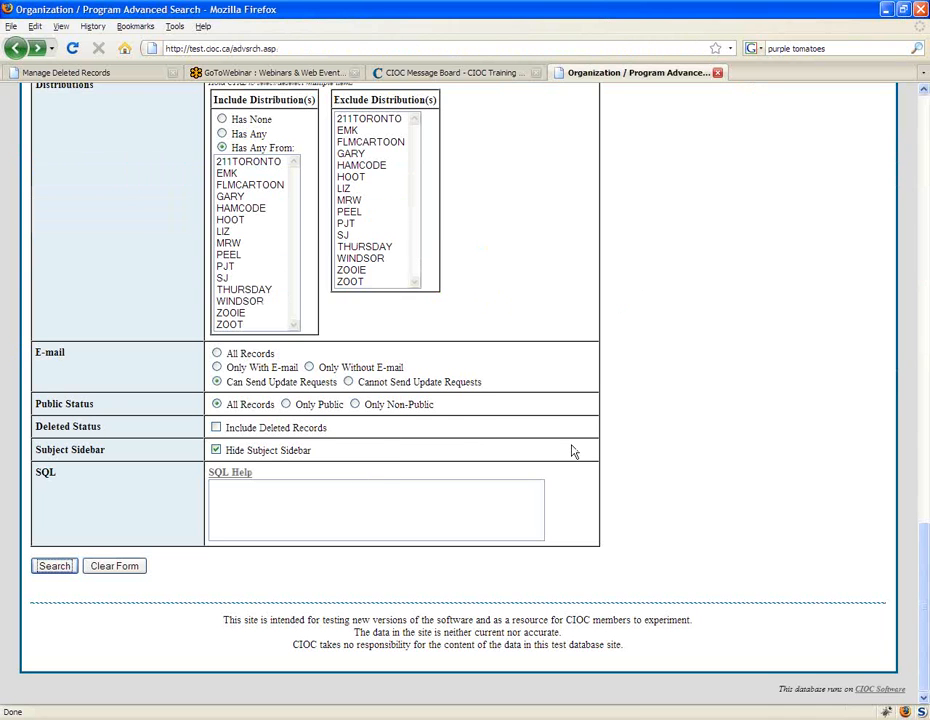
scroll(573, 451, "up", 1)
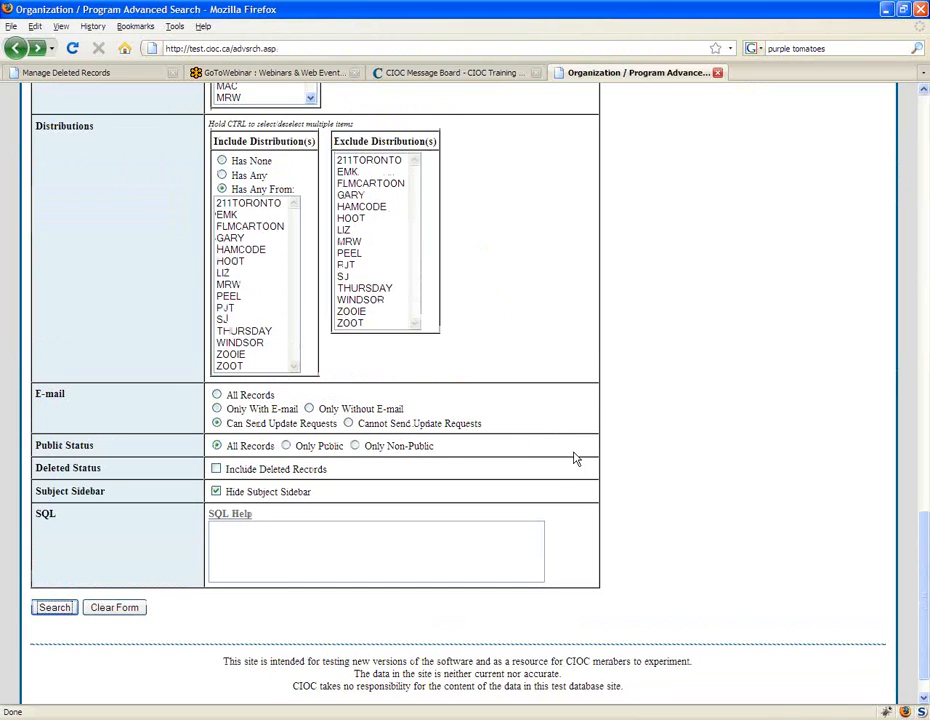
scroll(484, 473, "up", 8)
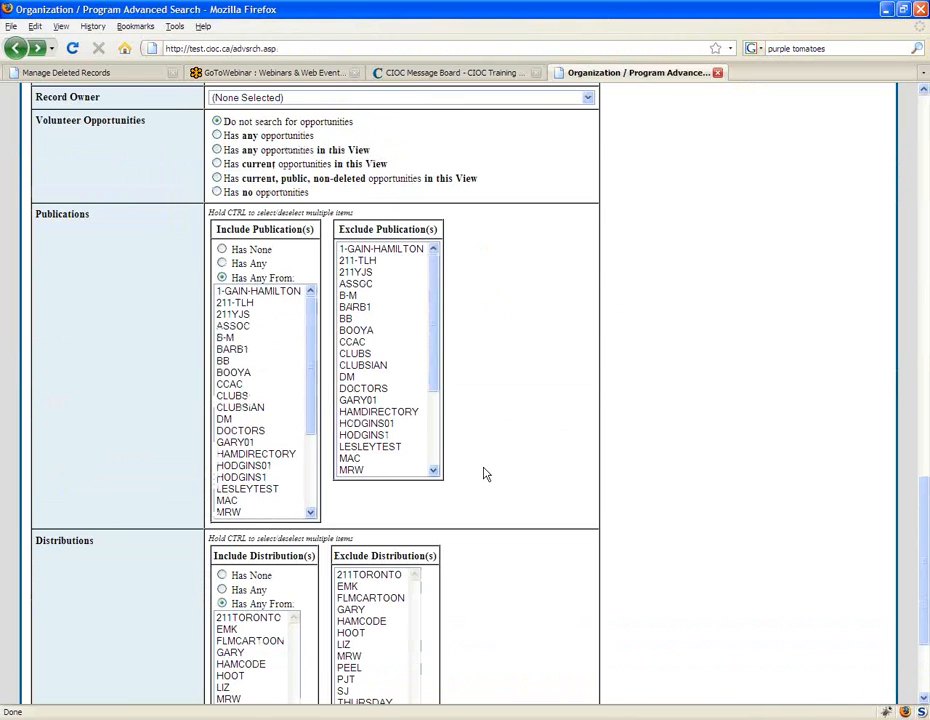
scroll(484, 473, "up", 5)
scroll(271, 300, "up", 2)
left_click(343, 176)
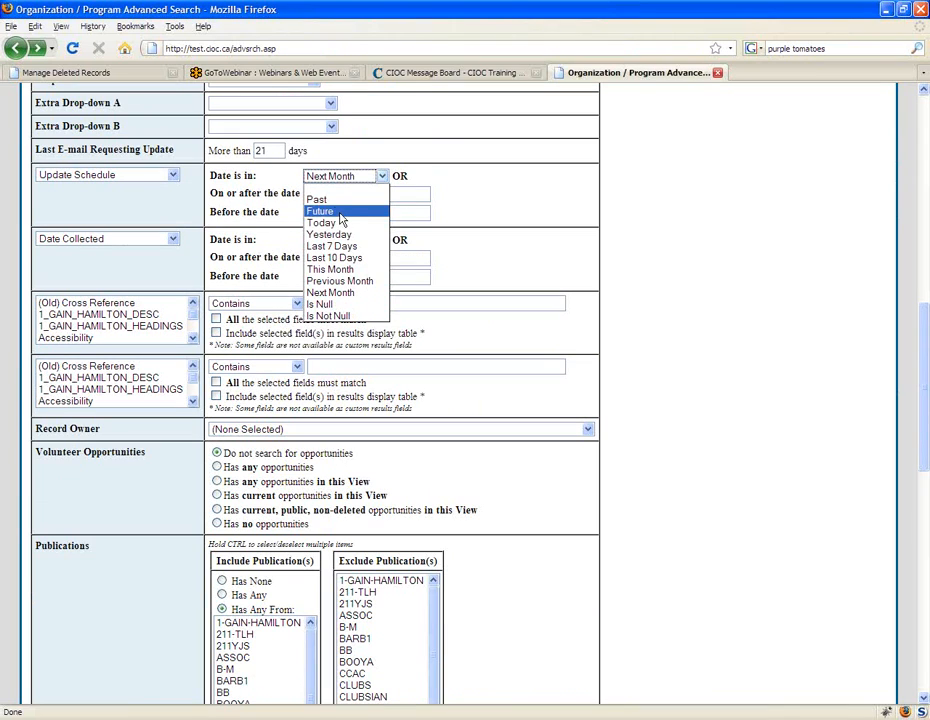
left_click(325, 199)
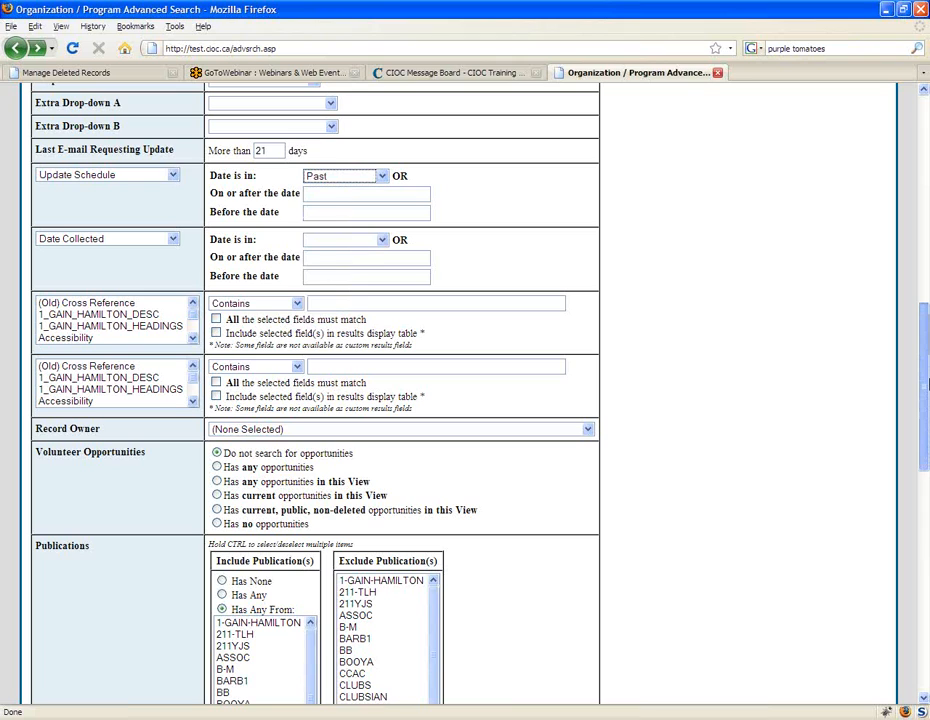
left_click_drag(926, 385, 927, 608)
left_click(54, 566)
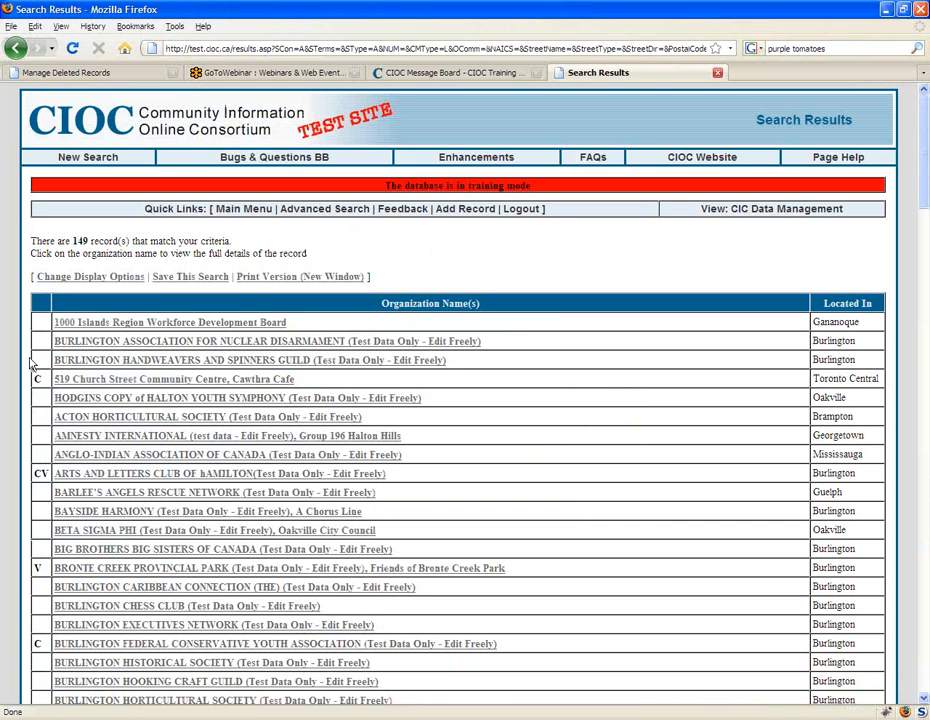
Step: Change the results display to show the Update Schedule field and the Select Checkbox option
left_click(95, 281)
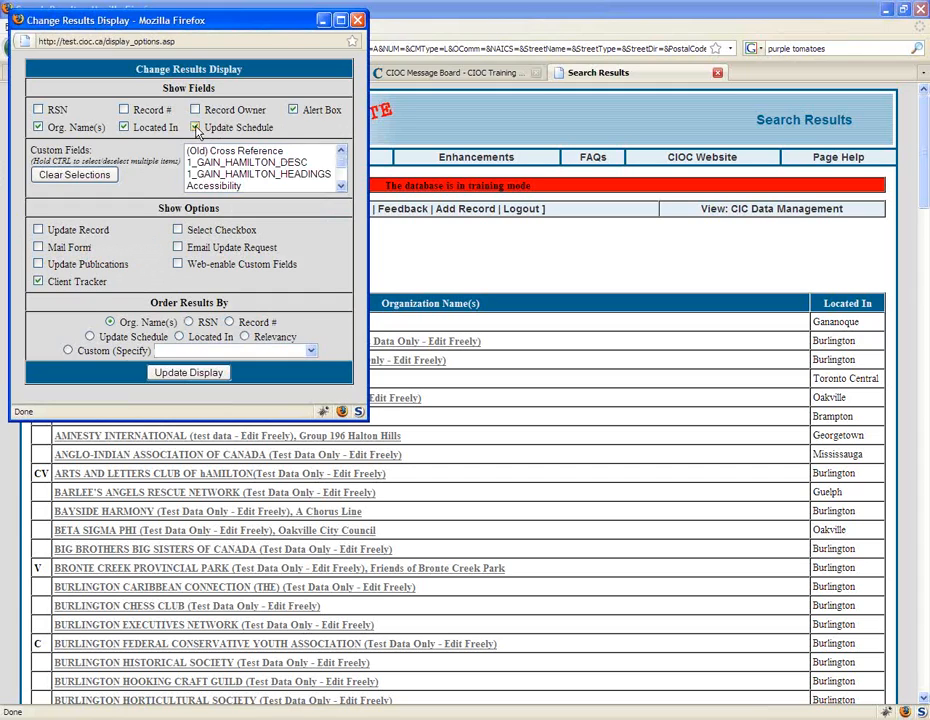
left_click(182, 232)
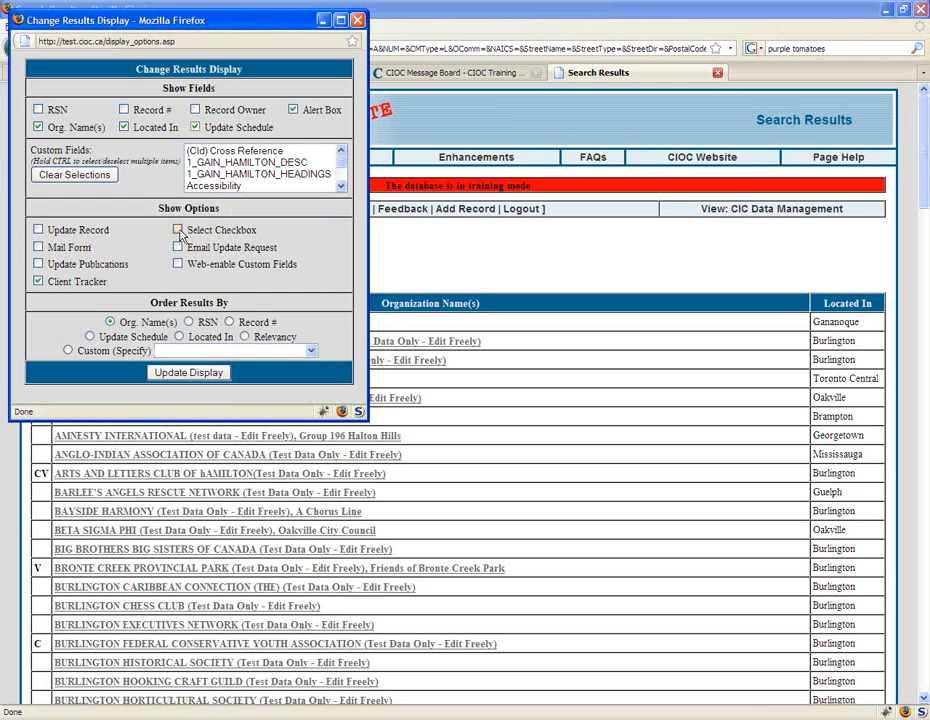
left_click(212, 375)
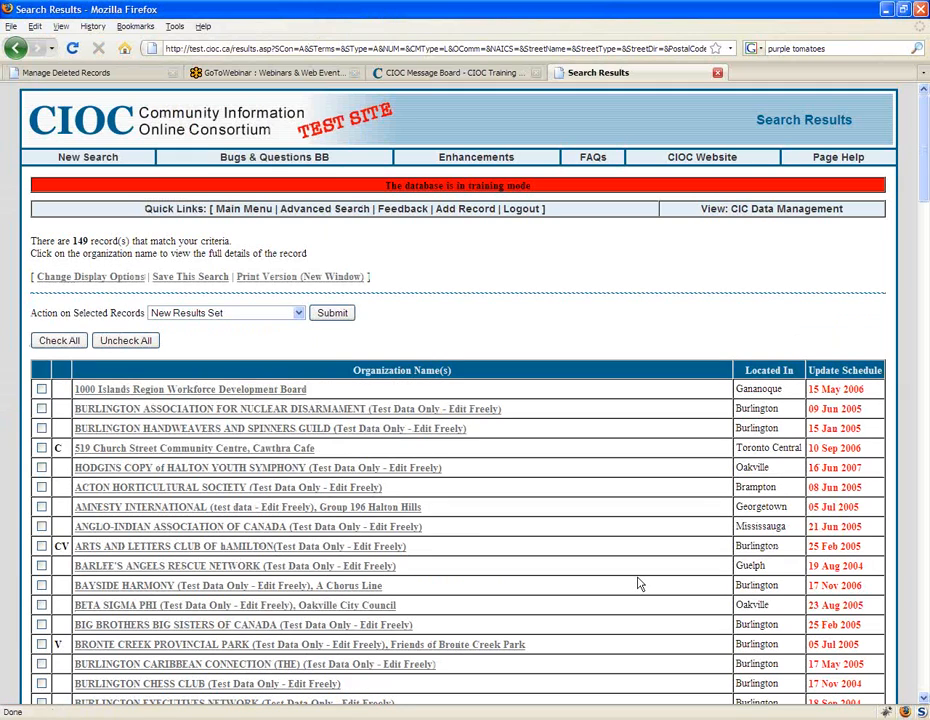
Step: Examine the update schedule dates in the search results and the actions available for selected records
scroll(640, 584, "down", 1)
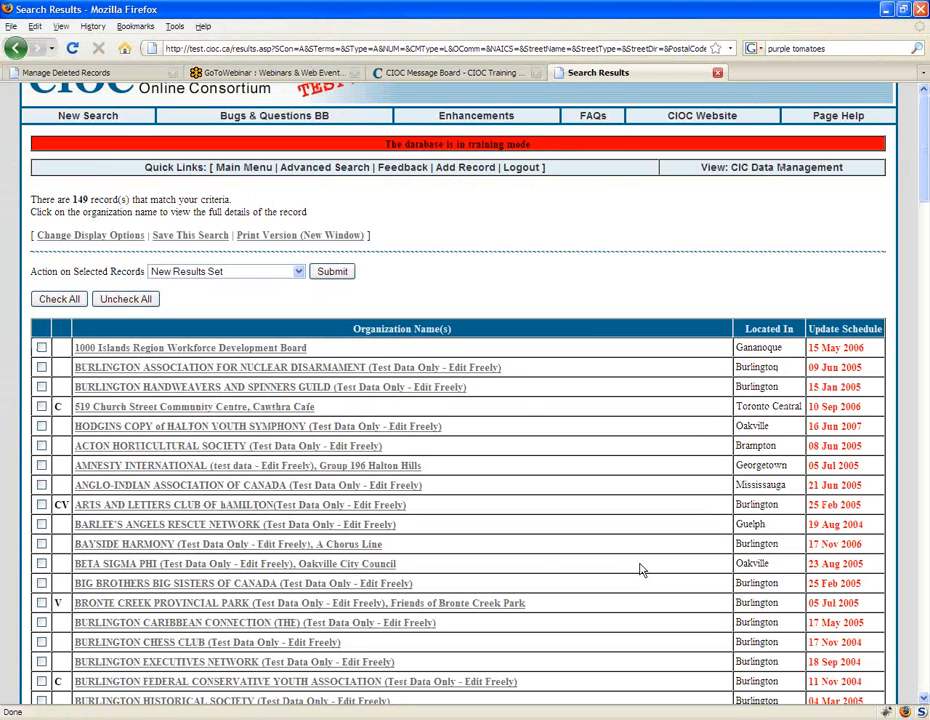
scroll(641, 570, "down", 10)
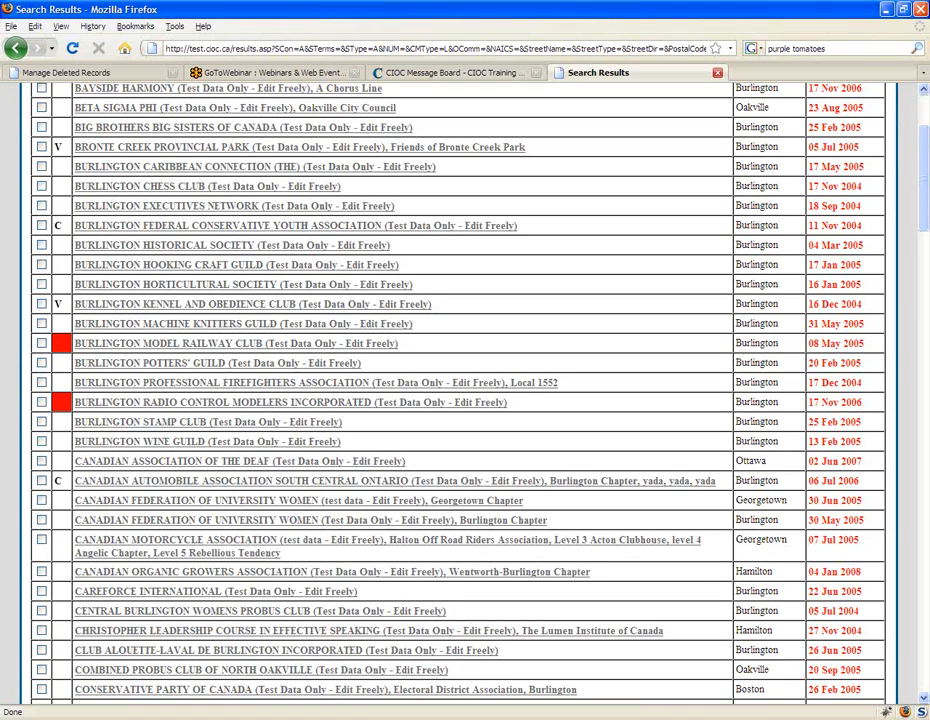
left_click_drag(924, 200, 921, 100)
left_click(214, 251)
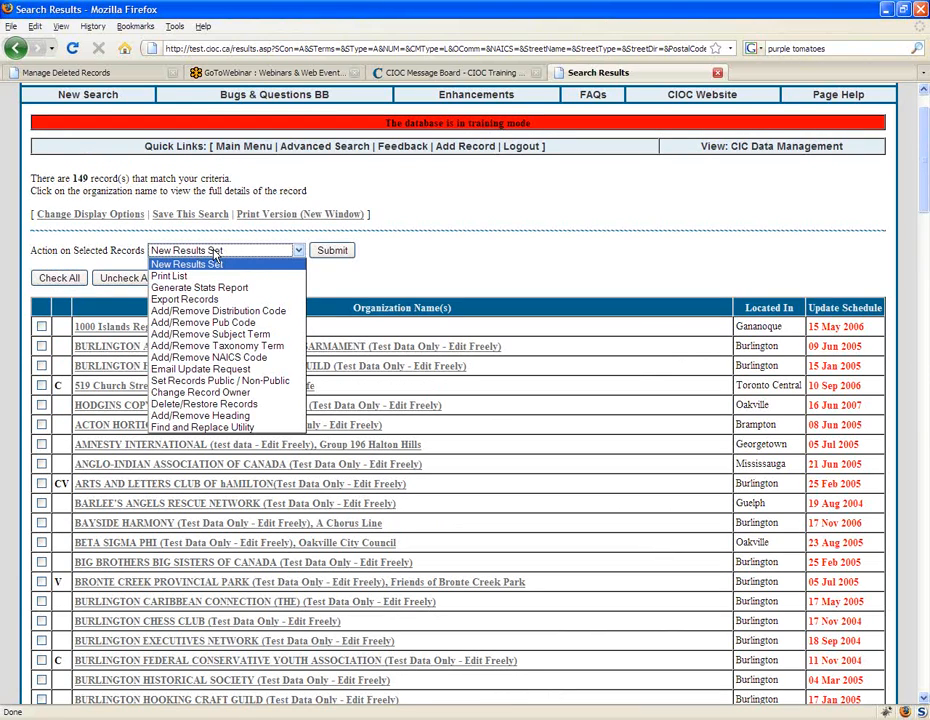
left_click(503, 269)
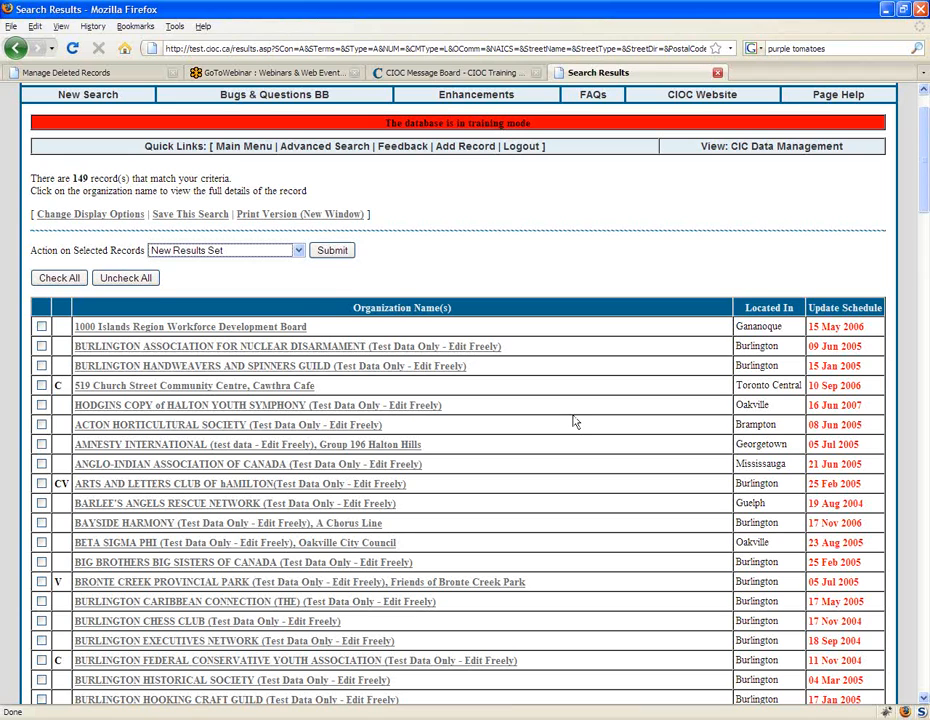
Step: Return to the main menu and open a fresh Advanced Search form
scroll(575, 420, "down", 1)
scroll(575, 416, "up", 1)
left_click(246, 147)
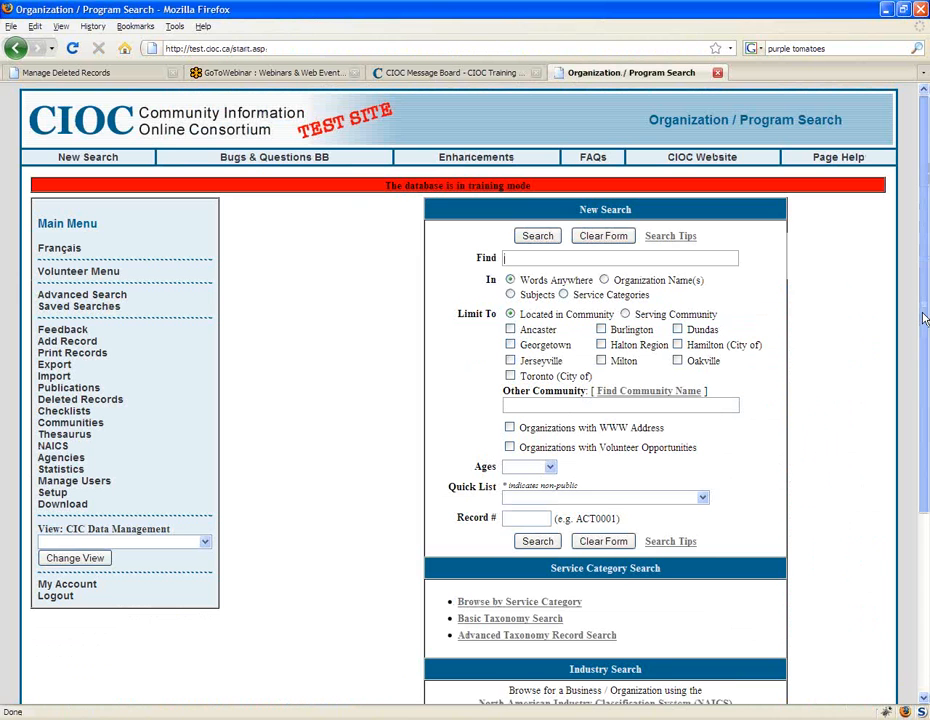
left_click_drag(924, 318, 926, 416)
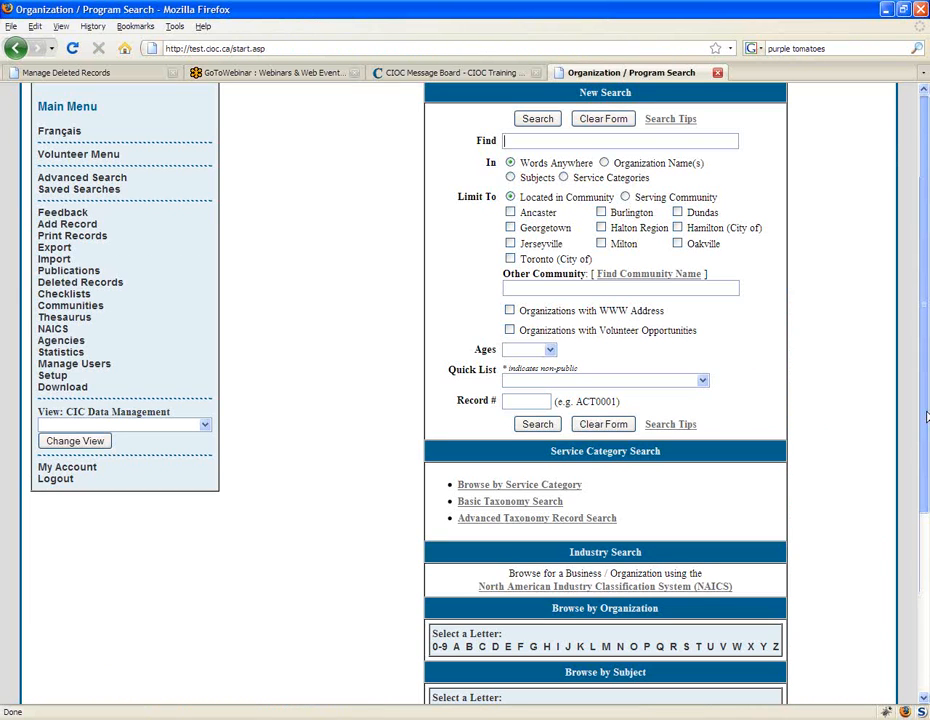
scroll(100, 262, "up", 2)
left_click(110, 260)
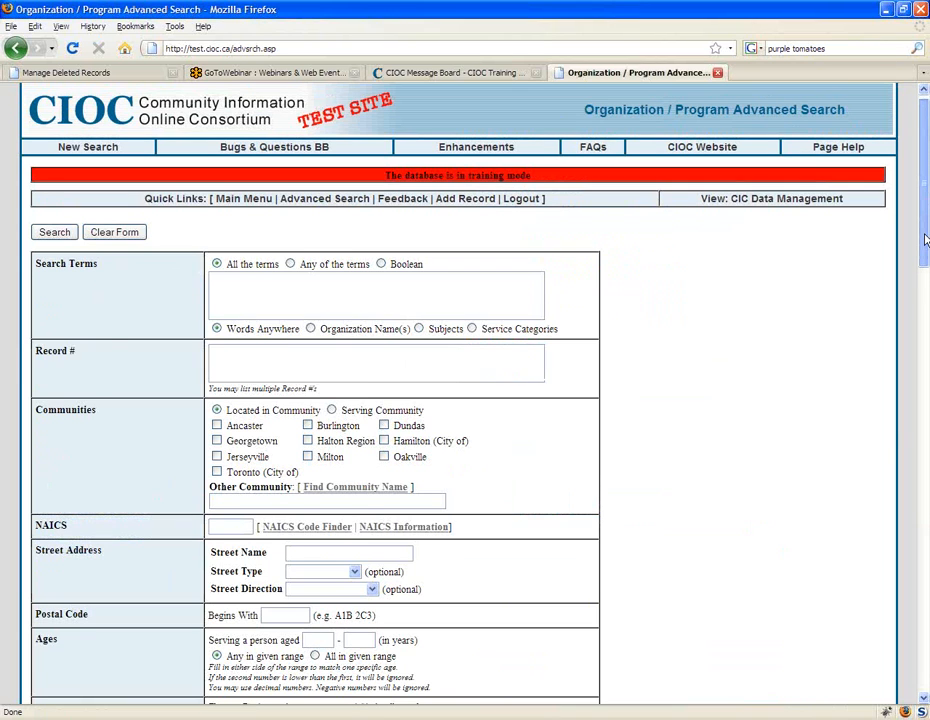
Step: Search using the SQL criterion ORG_LEVEL_1 LIKE '% %', with two spaces between the percent signs
left_click_drag(925, 240, 921, 660)
left_click(268, 505)
type("ORG_LEVEL")
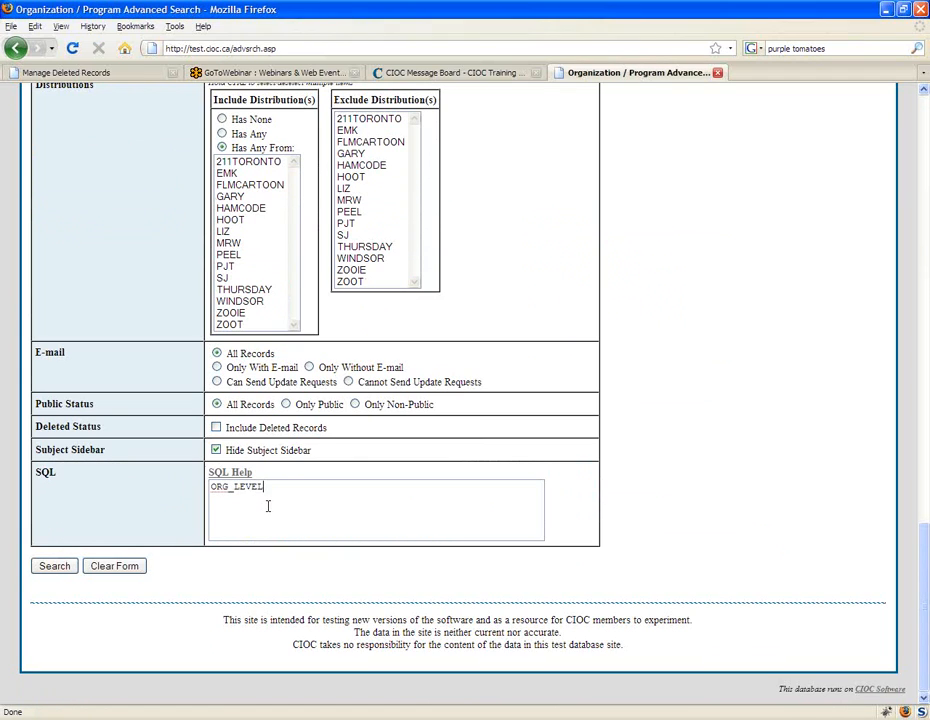
type("_1")
type("='")
key("BackSpace")
key("BackSpace")
type("LIKE '%  %'")
left_click(53, 566)
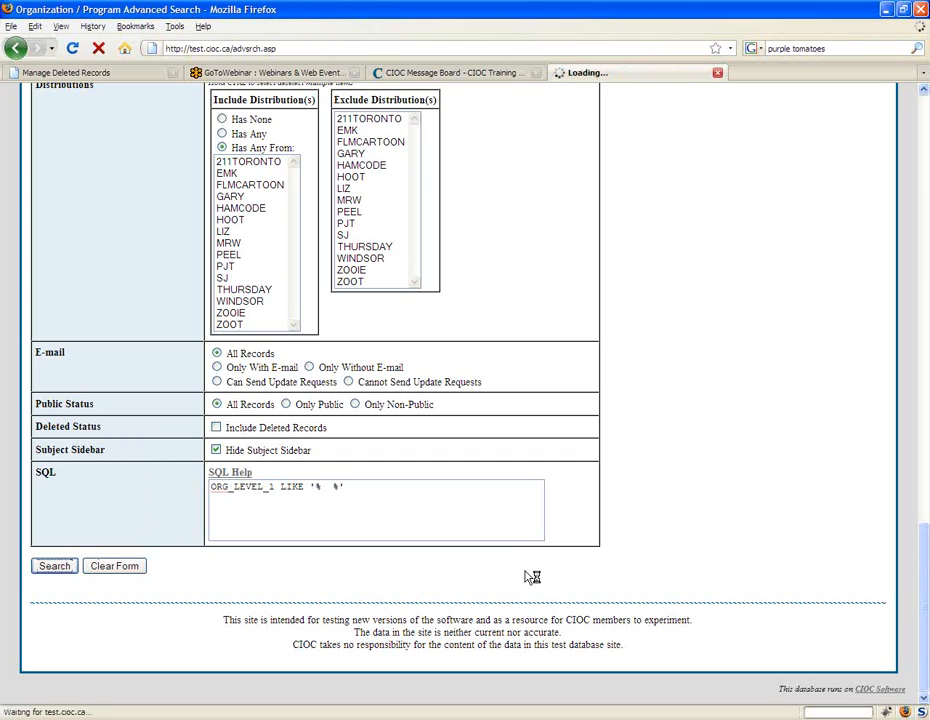